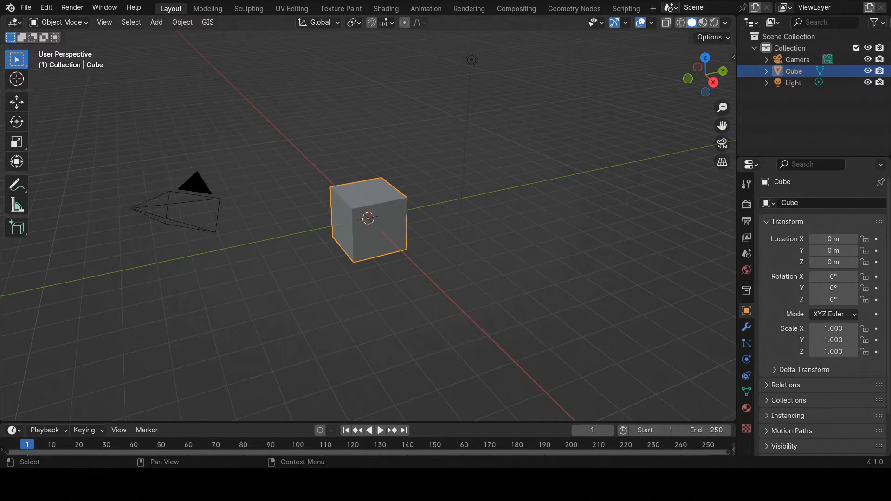
# Step: Select the default camera, cube and light in orthographic view and delete them
pyautogui.moveTo(502, 165); pyautogui.dragTo(497, 173, button='middle')
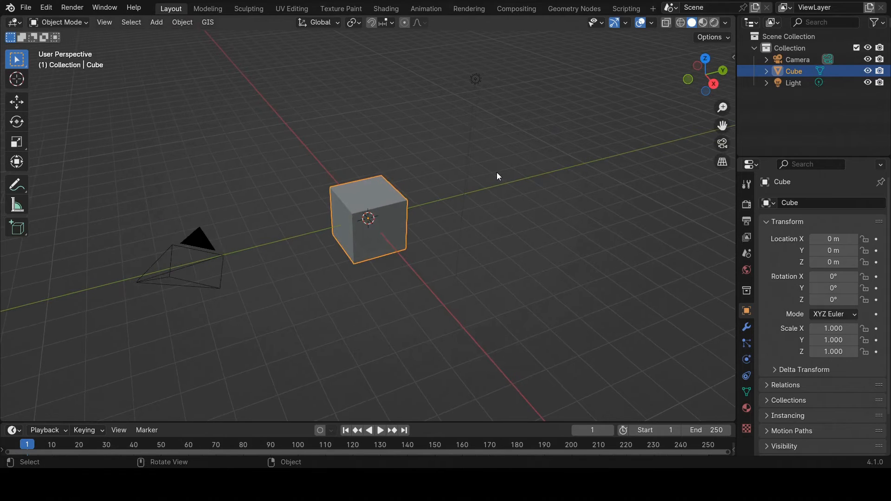
pyautogui.press('KP_5')
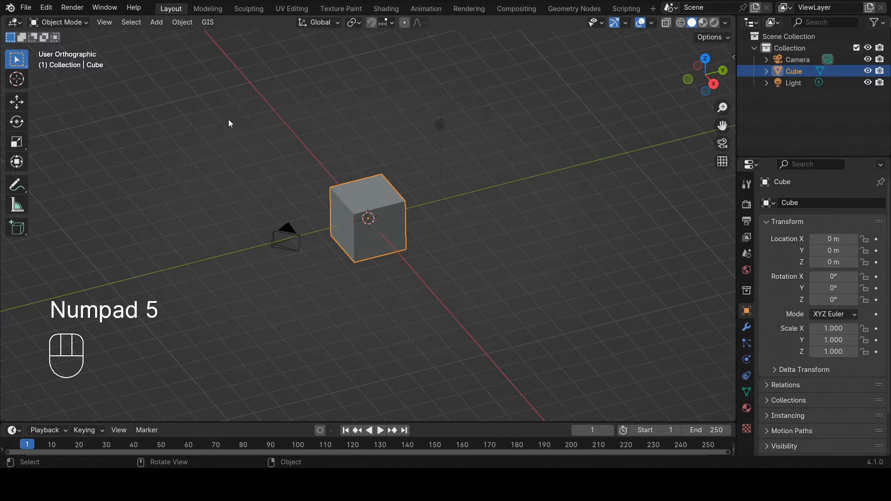
pyautogui.moveTo(228, 122); pyautogui.dragTo(526, 301)
pyautogui.scroll(3, 434, 183)
pyautogui.press('x')
pyautogui.click(433, 172)
# Step: Switch to the front orthographic view and add a Bézier curve at the world origin
pyautogui.press('KP_1')
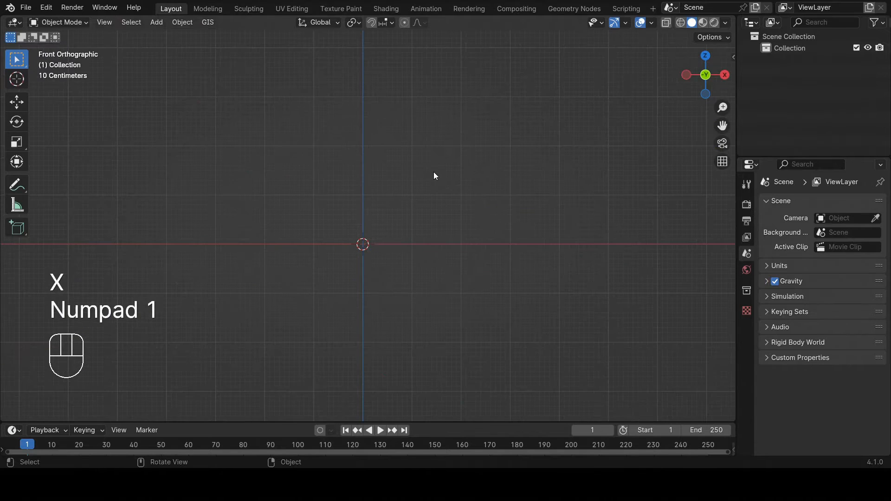
pyautogui.keyDown('shift'); pyautogui.moveTo(433, 172); pyautogui.dragTo(386, 167, button='middle'); pyautogui.keyUp('shift')
pyautogui.hotkey('shift', 'a')
pyautogui.moveTo(400, 199)
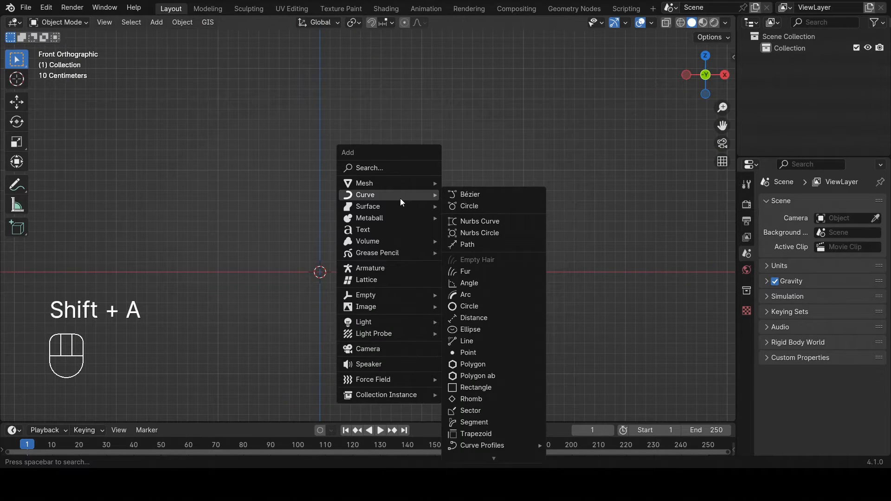
pyautogui.click(463, 199)
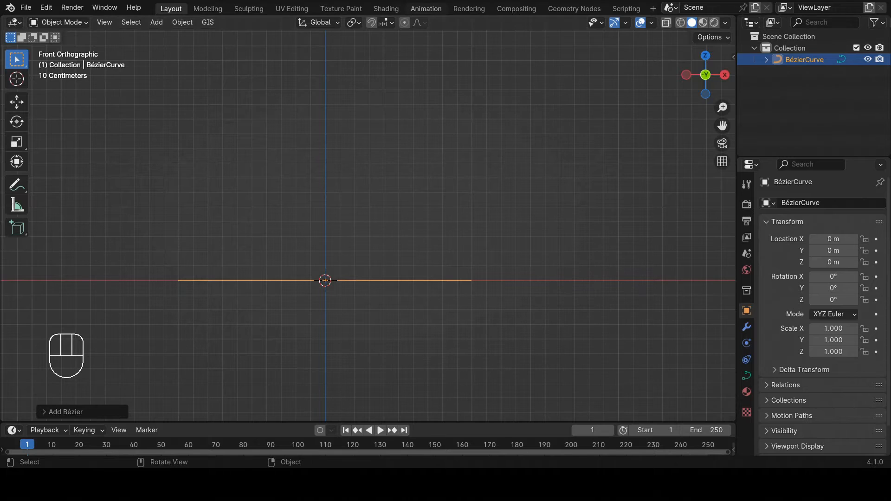
# Step: Enter Edit Mode on the Bézier curve and delete all its vertices
pyautogui.scroll(1, 344, 258)
pyautogui.press('Tab')
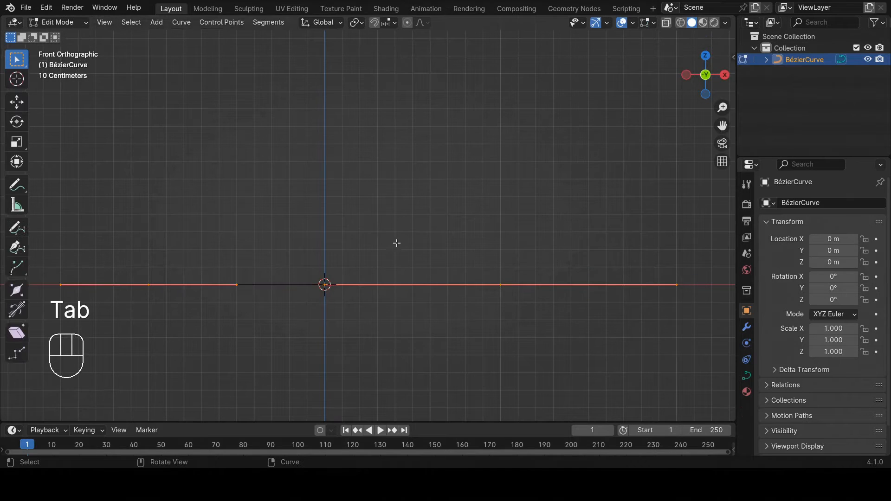
pyautogui.press('x')
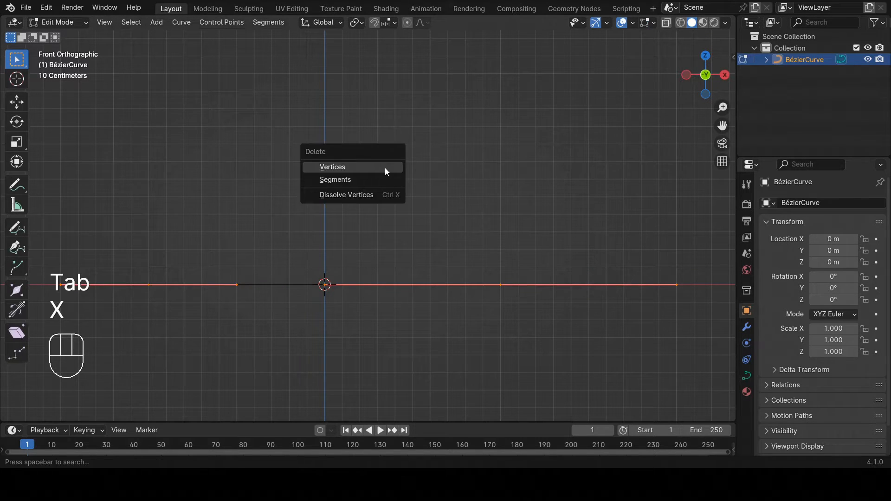
pyautogui.click(358, 167)
# Step: Draw a short, nearly vertical freehand Bézier stroke upward from the origin, then return to Object Mode
pyautogui.keyDown('shift'); pyautogui.moveTo(287, 242); pyautogui.dragTo(319, 269, button='middle'); pyautogui.keyUp('shift')
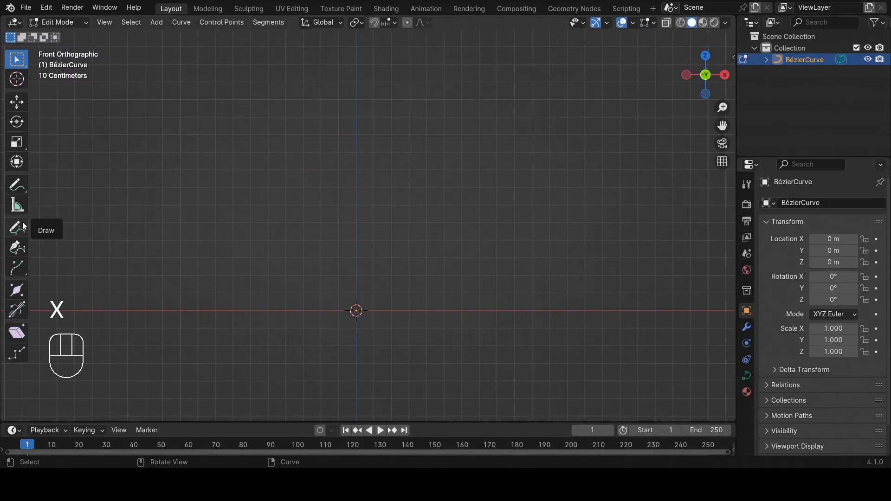
pyautogui.click(18, 227)
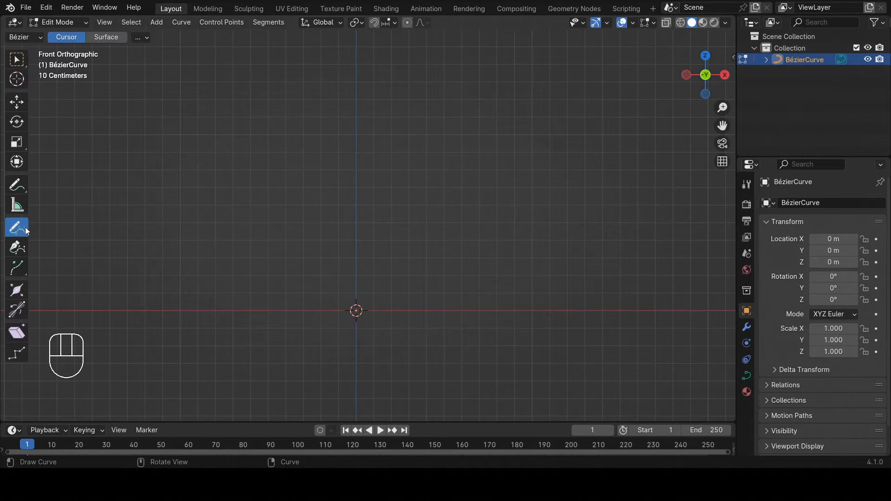
pyautogui.moveTo(376, 300)
pyautogui.keyDown('shift'); pyautogui.mouseDown(button='middle')
pyautogui.moveTo(367, 300)
pyautogui.moveTo(374, 324)
pyautogui.mouseUp(button='middle'); pyautogui.keyUp('shift')
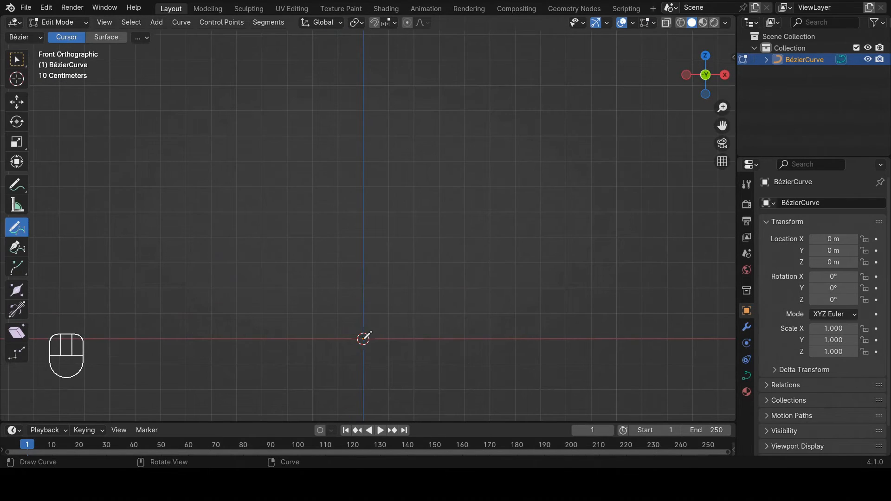
pyautogui.scroll(2, 364, 337)
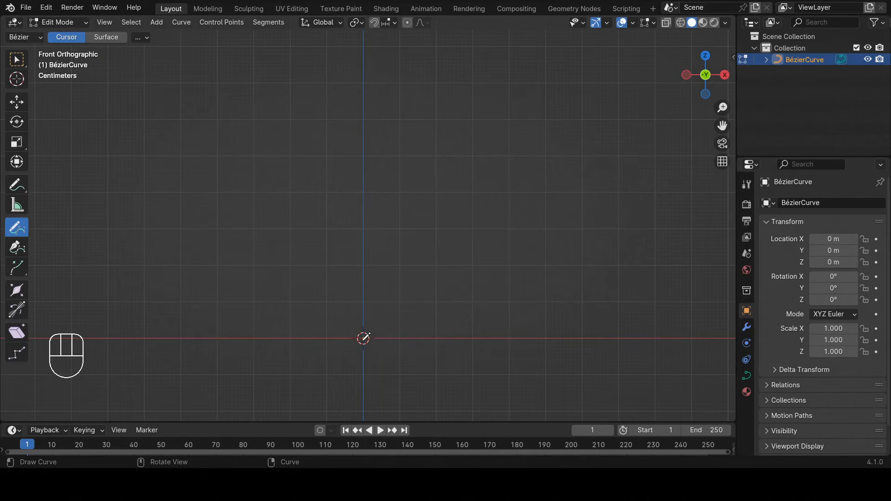
pyautogui.moveTo(366, 336); pyautogui.dragTo(367, 270)
pyautogui.press('Tab')
# Step: Snap the 3D cursor to the control point at the curve's bottom end, using Cursor to Selected in Edit Mode
pyautogui.scroll(2, 373, 295)
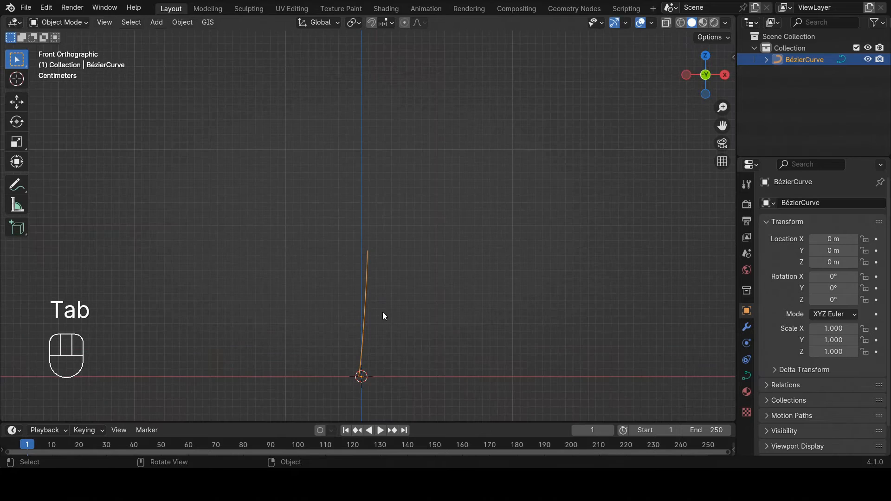
pyautogui.keyDown('shift'); pyautogui.moveTo(378, 322); pyautogui.dragTo(348, 302, button='middle'); pyautogui.keyUp('shift')
pyautogui.scroll(3, 339, 333)
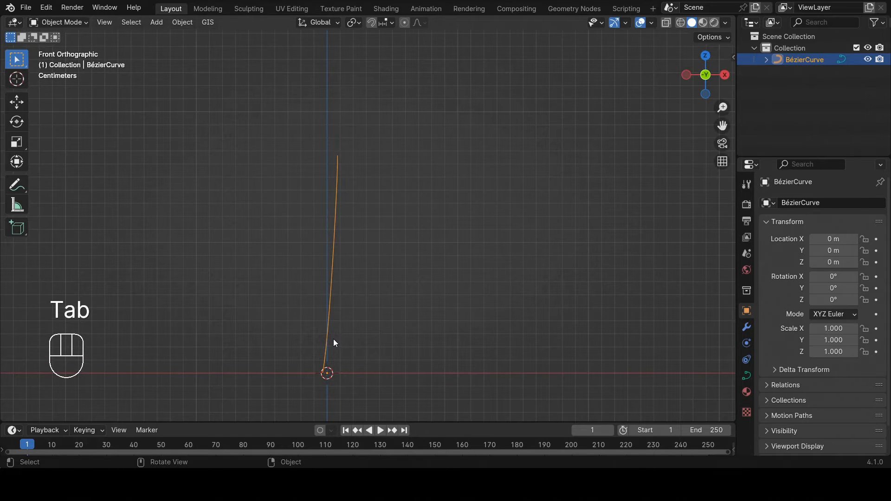
pyautogui.keyDown('shift'); pyautogui.moveTo(366, 333); pyautogui.dragTo(406, 286, button='middle'); pyautogui.keyUp('shift')
pyautogui.scroll(2, 376, 321)
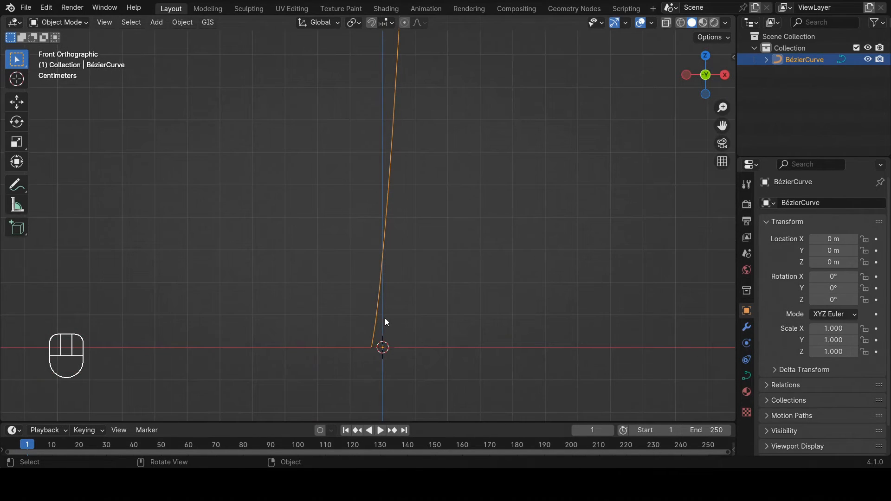
pyautogui.press('Tab')
pyautogui.scroll(-2, 389, 313)
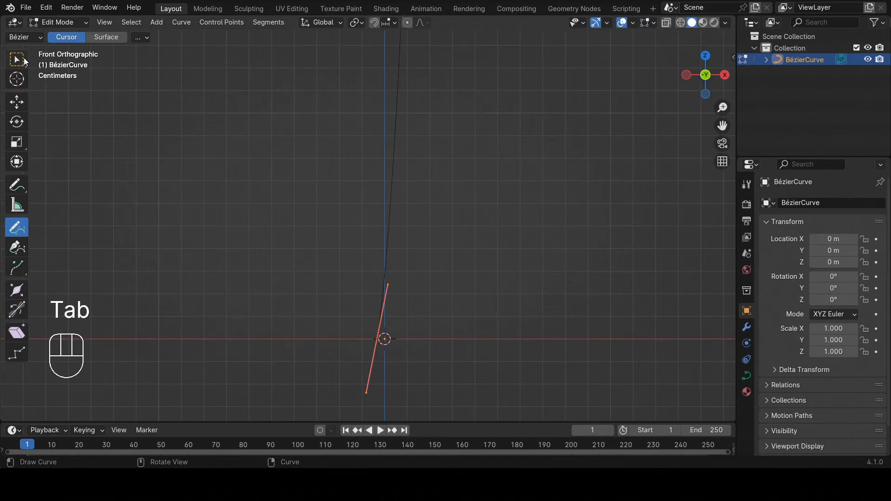
pyautogui.click(24, 62)
pyautogui.scroll(5, 385, 340)
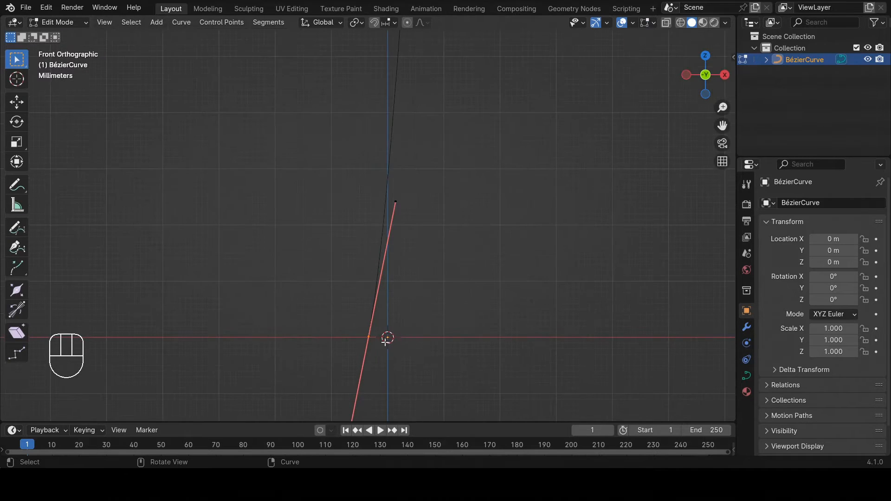
pyautogui.scroll(1, 387, 338)
pyautogui.scroll(-6, 392, 330)
pyautogui.scroll(2, 436, 280)
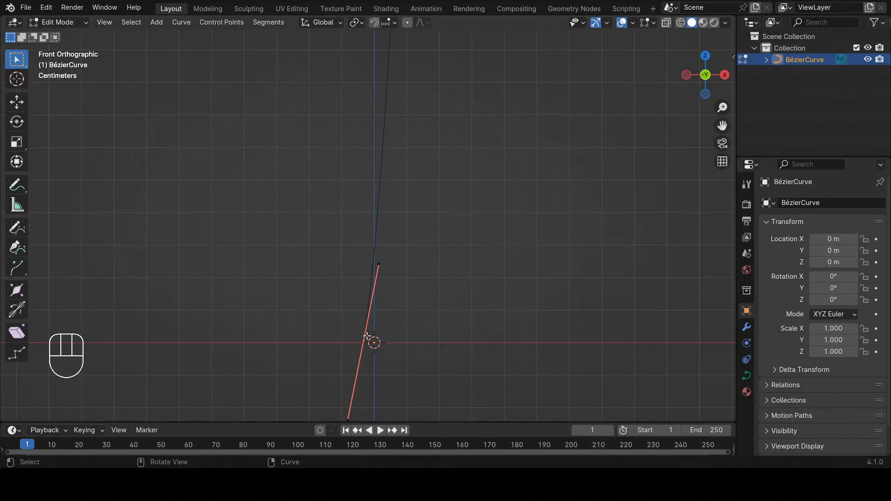
pyautogui.scroll(-3, 367, 336)
pyautogui.scroll(-4, 369, 258)
pyautogui.scroll(3, 376, 270)
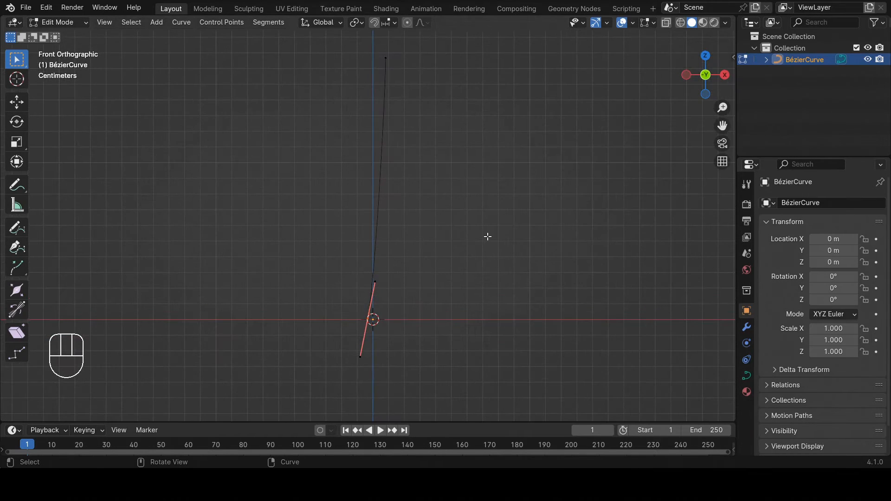
pyautogui.hotkey('shift', 's')
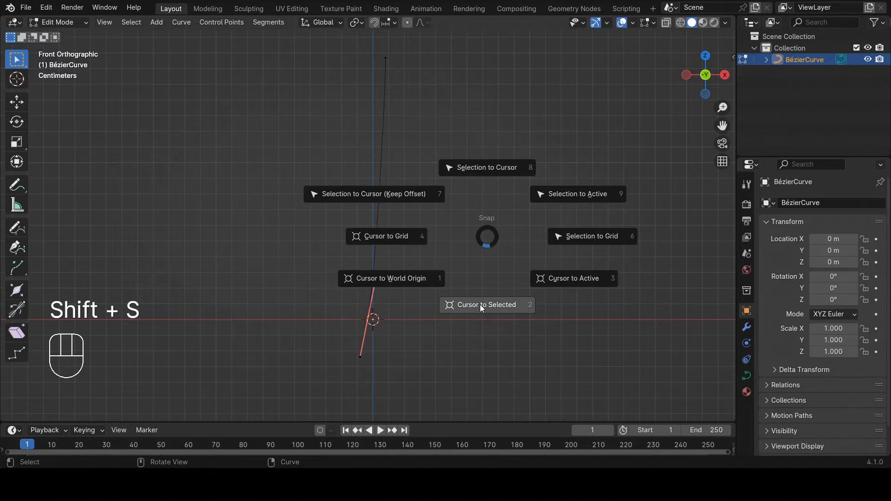
pyautogui.click(480, 305)
# Step: Return to Object Mode and set the curve's origin to the 3D cursor
pyautogui.press('Tab')
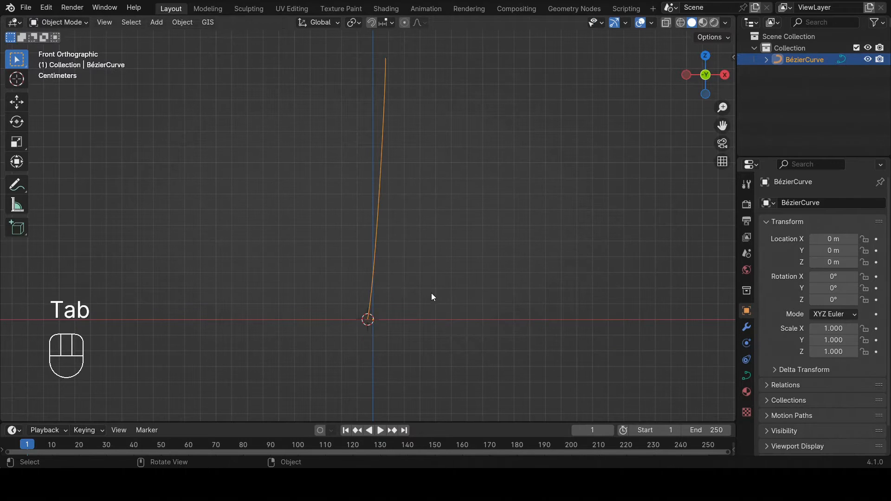
pyautogui.rightClick(435, 263)
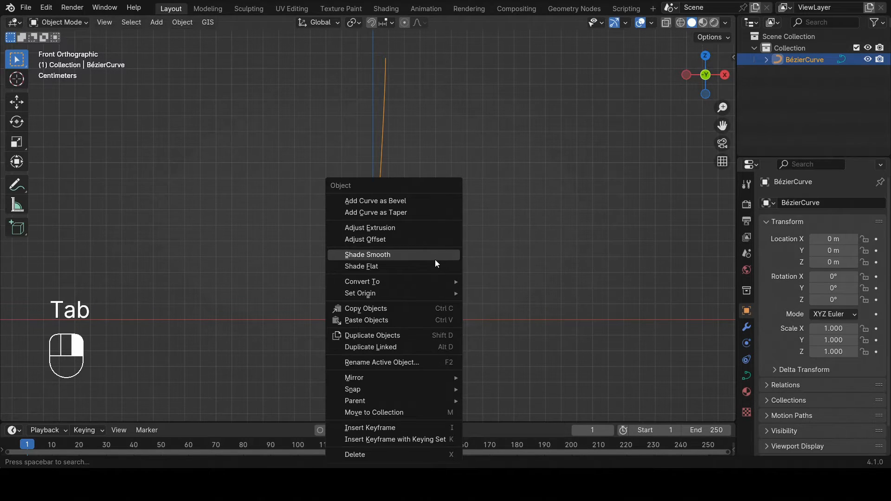
pyautogui.moveTo(419, 293)
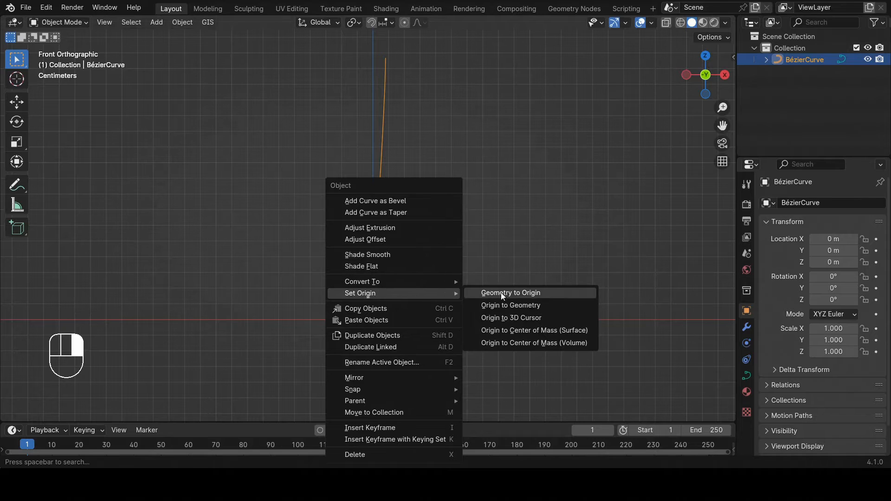
pyautogui.click(505, 317)
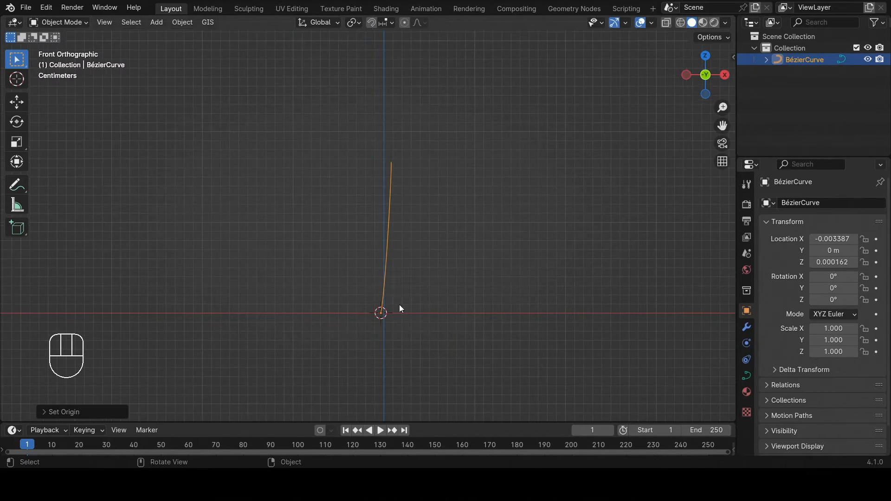
# Step: Move the curve about 0.134 m along the global X axis
pyautogui.press('g')
pyautogui.rightClick(431, 267)
pyautogui.press('g')
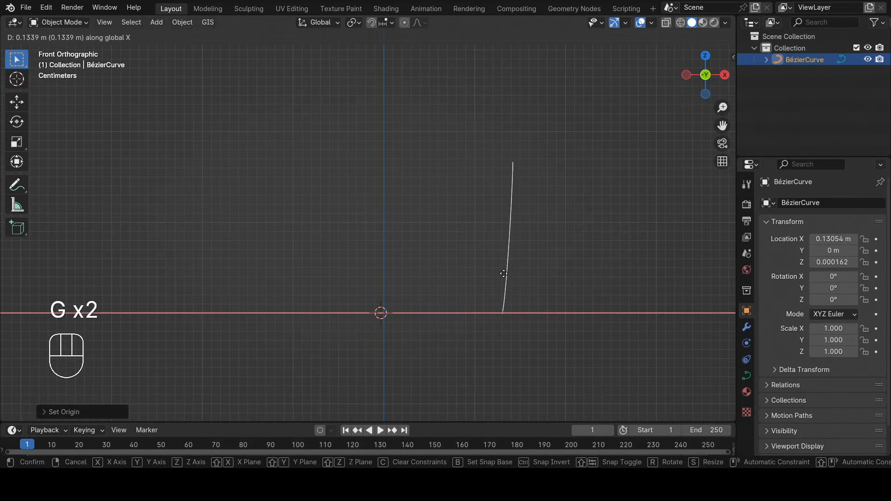
pyautogui.click(511, 272)
pyautogui.keyDown('shift'); pyautogui.moveTo(512, 272); pyautogui.dragTo(422, 289, button='middle'); pyautogui.keyUp('shift')
pyautogui.scroll(2, 421, 288)
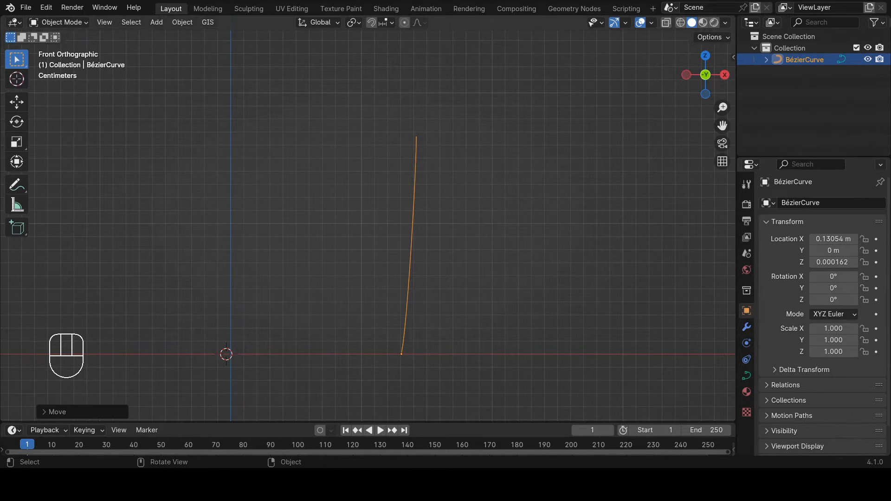
# Step: Split the 3D viewport vertically and change the new area to a Geometry Node Editor
pyautogui.moveTo(733, 20); pyautogui.dragTo(311, 90)
pyautogui.click(320, 22)
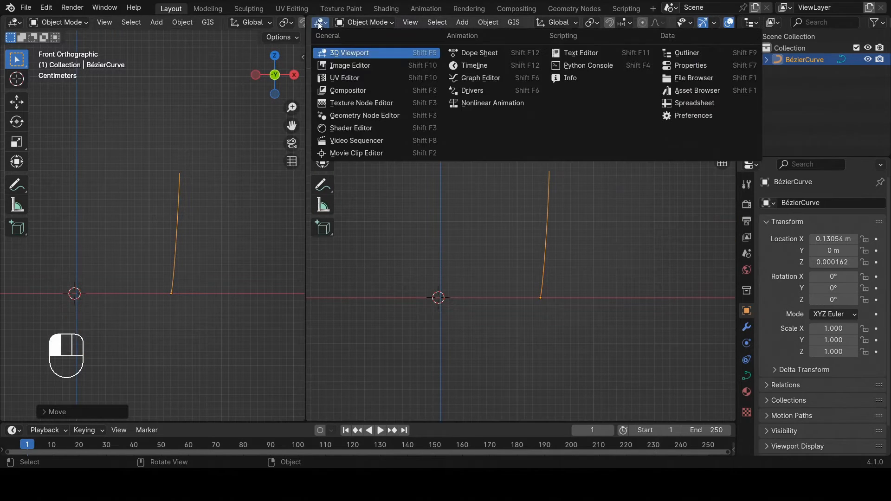
pyautogui.click(344, 117)
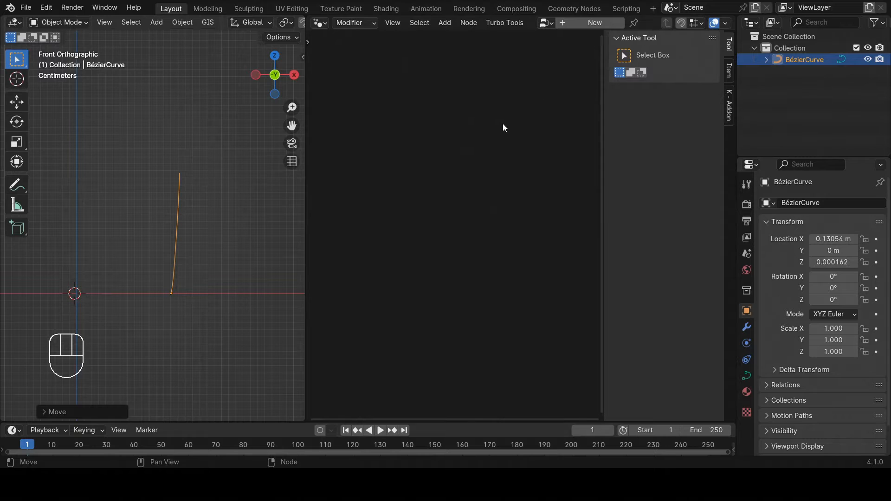
# Step: Create a new geometry node tree on the curve and hide the node editor's sidebar
pyautogui.click(578, 24)
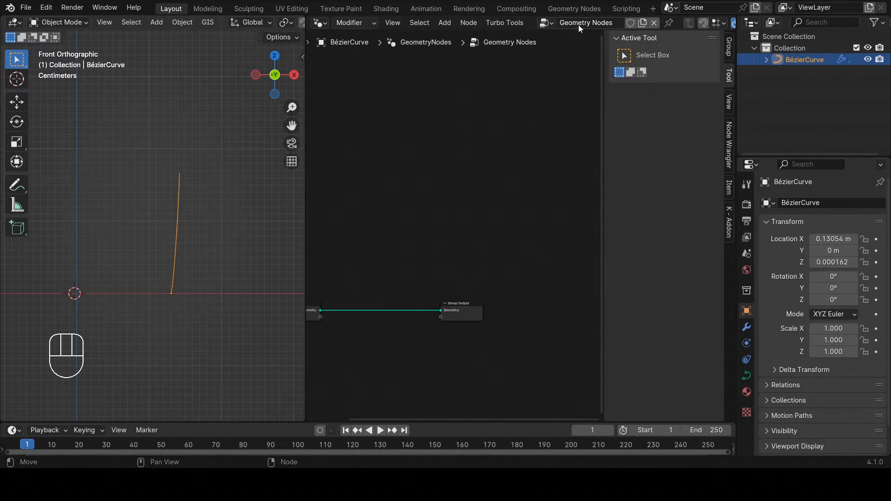
pyautogui.scroll(-2, 468, 209)
pyautogui.press('n')
pyautogui.moveTo(466, 214); pyautogui.dragTo(492, 198, button='middle')
pyautogui.scroll(7, 488, 245)
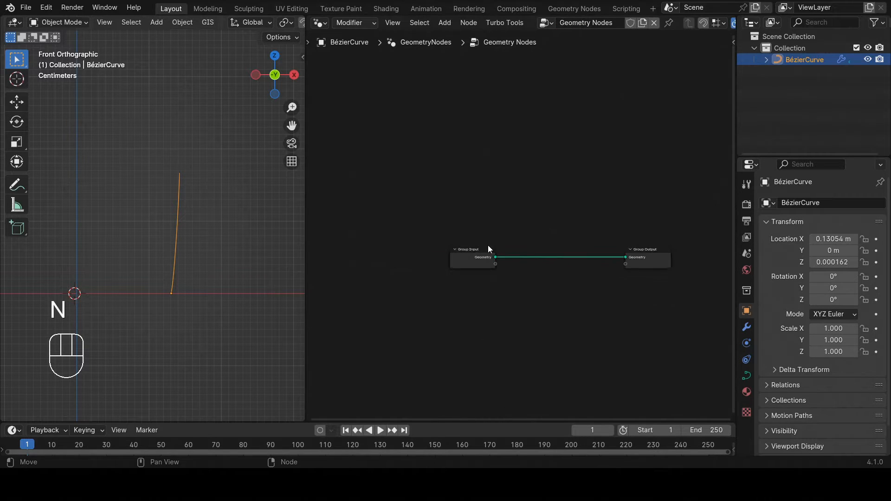
pyautogui.moveTo(551, 254); pyautogui.dragTo(488, 244, button='middle')
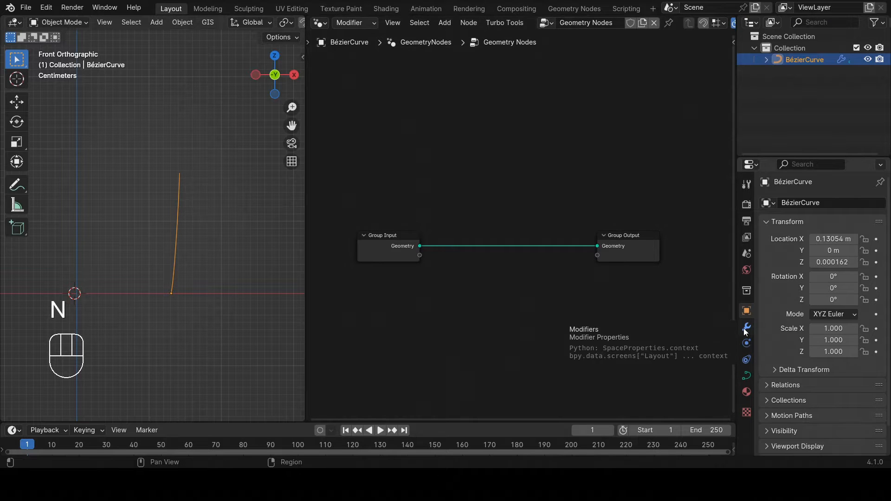
# Step: Display the curve's modifier properties and look at the Geometry Nodes entry among the modifiers that can be added
pyautogui.click(746, 328)
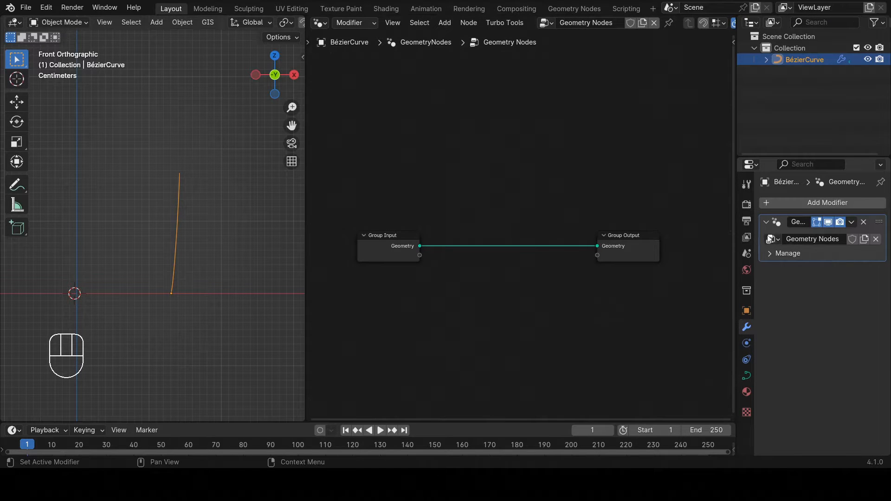
pyautogui.click(780, 203)
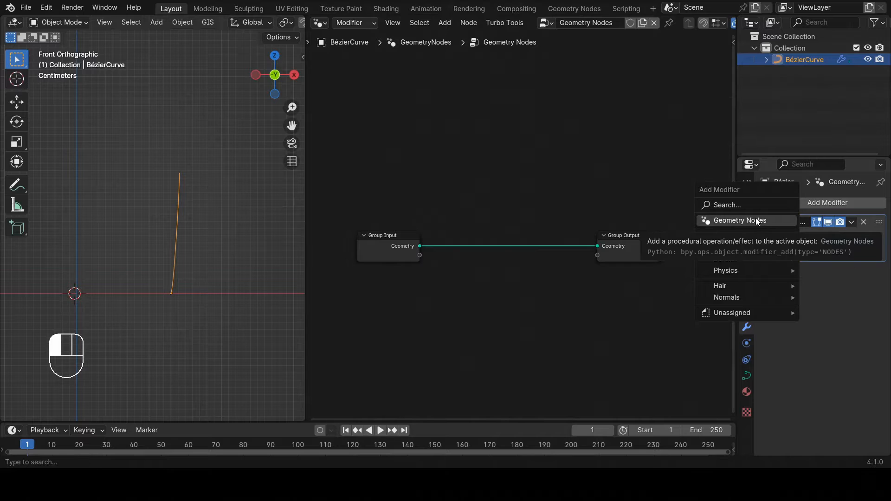
# Step: Rename the geometry node tree to BambooTopLeaf
pyautogui.scroll(2, 523, 279)
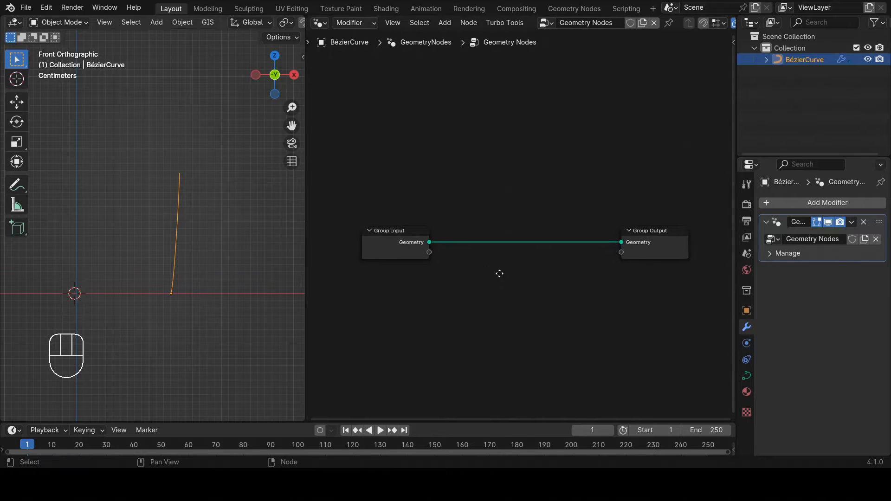
pyautogui.doubleClick(590, 23)
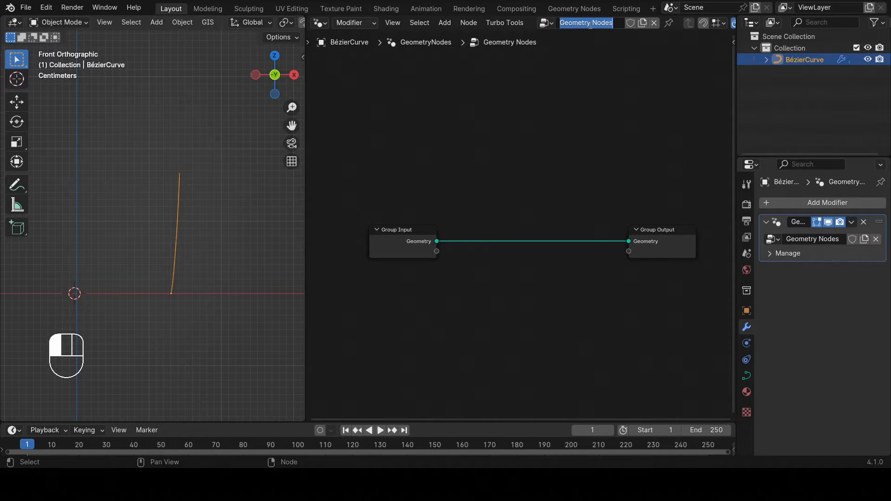
pyautogui.write('Bamboo')
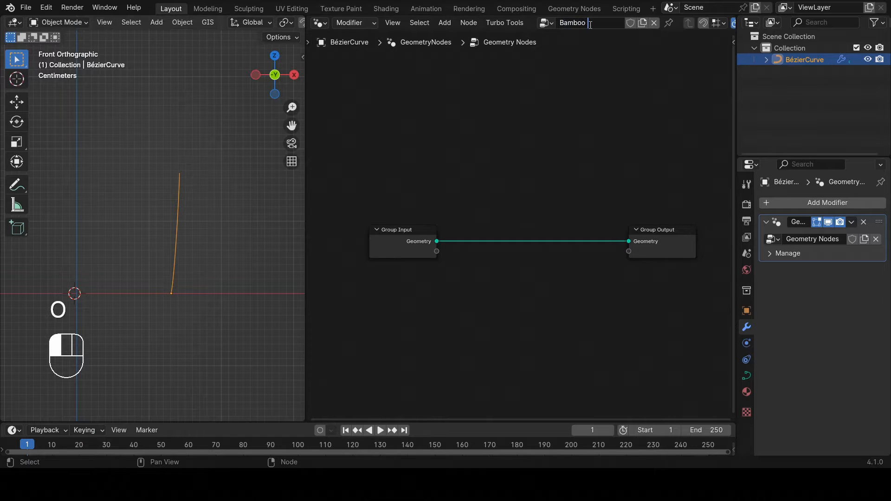
pyautogui.write('TopLeaf')
pyautogui.press('Return')
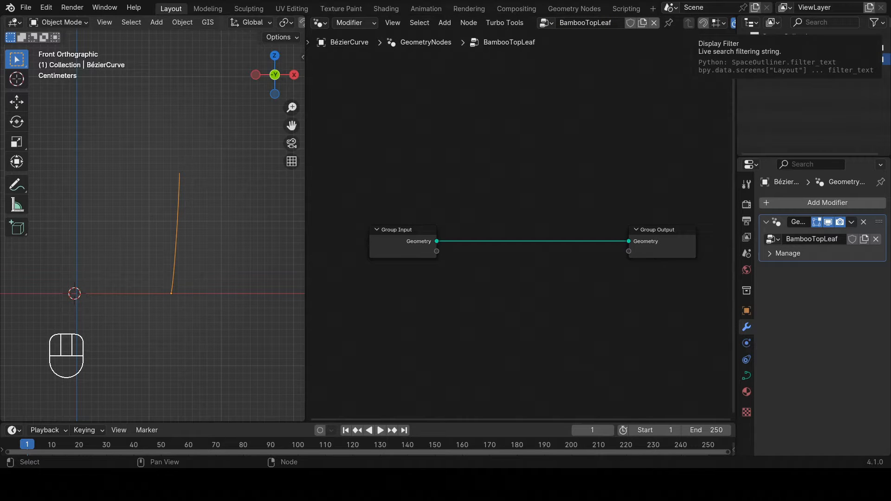
# Step: Rename the Bézier curve object to BambooTopleaf in the outliner
pyautogui.doubleClick(803, 60)
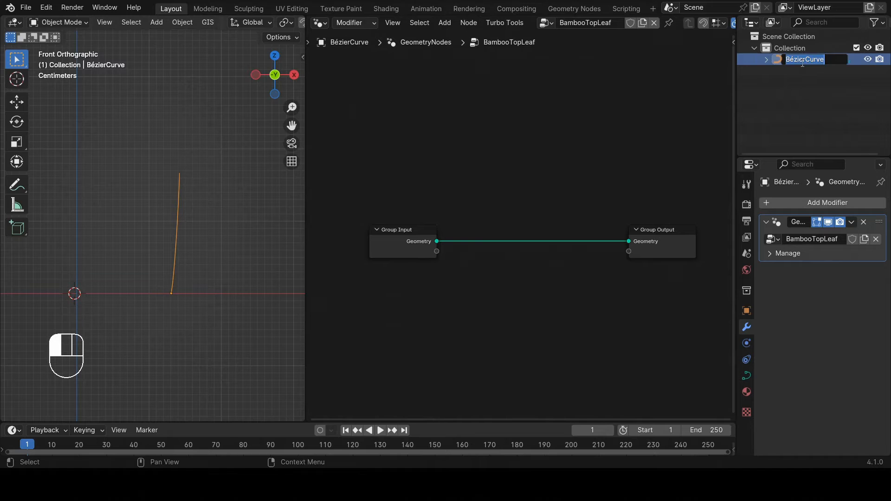
pyautogui.press('shift')
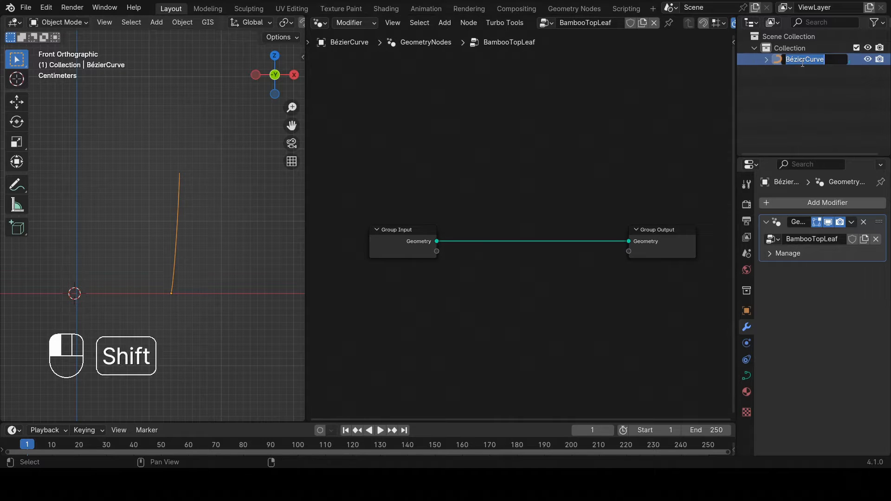
pyautogui.write('BambooTopleaf')
pyautogui.press('Return')
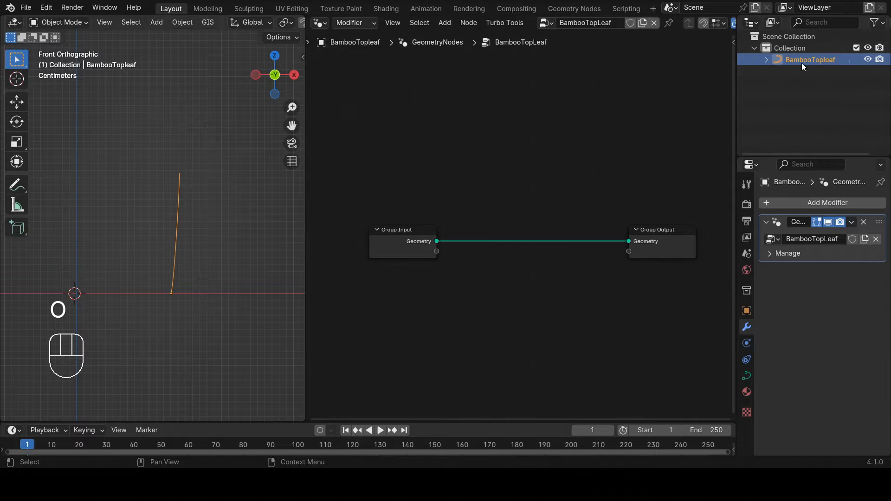
# Step: Insert a Set Curve Radius node on the link between Group Input and Group Output
pyautogui.scroll(3, 508, 198)
pyautogui.scroll(-2, 508, 198)
pyautogui.moveTo(508, 198); pyautogui.dragTo(505, 147, button='middle')
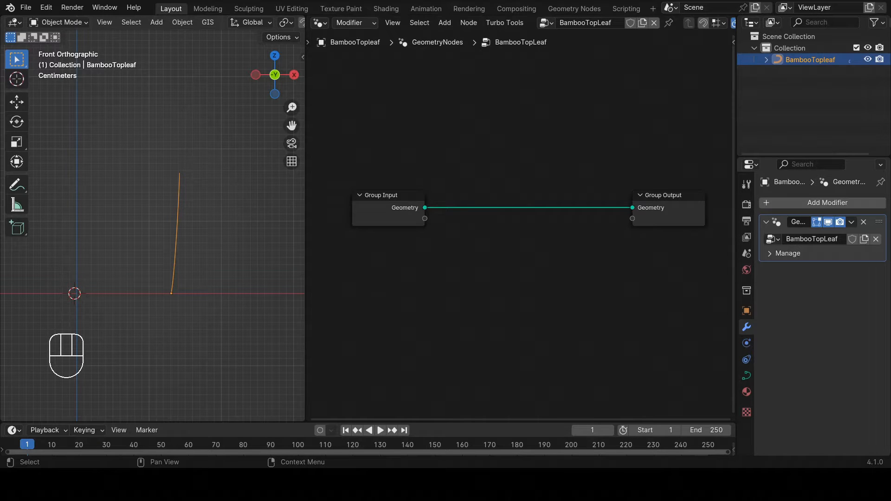
pyautogui.moveTo(478, 218); pyautogui.dragTo(462, 227, button='middle')
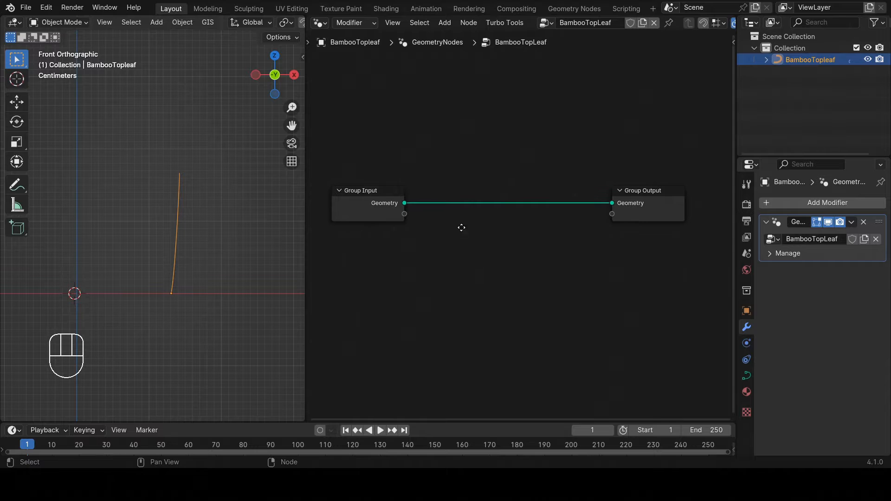
pyautogui.hotkey('shift', 'a')
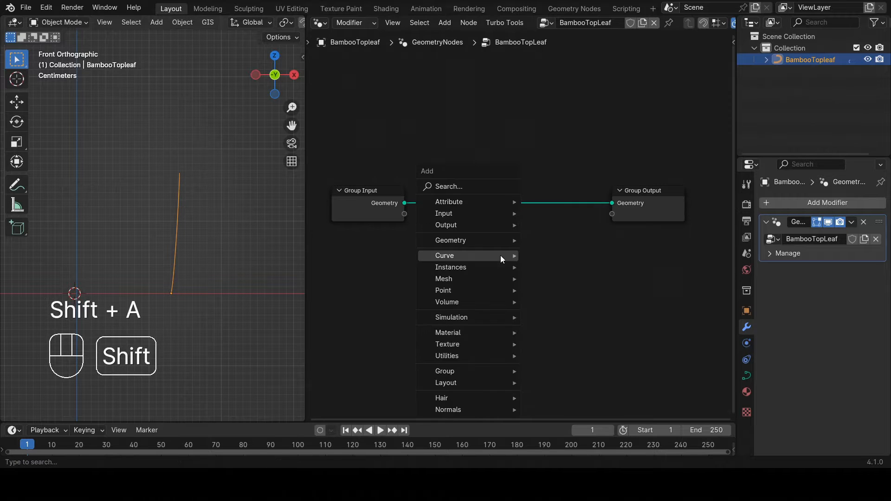
pyautogui.click(469, 187)
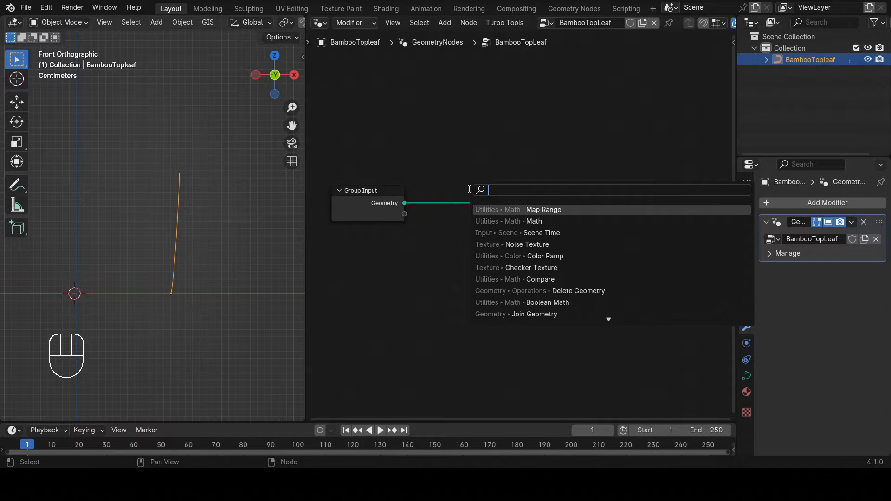
pyautogui.write('set')
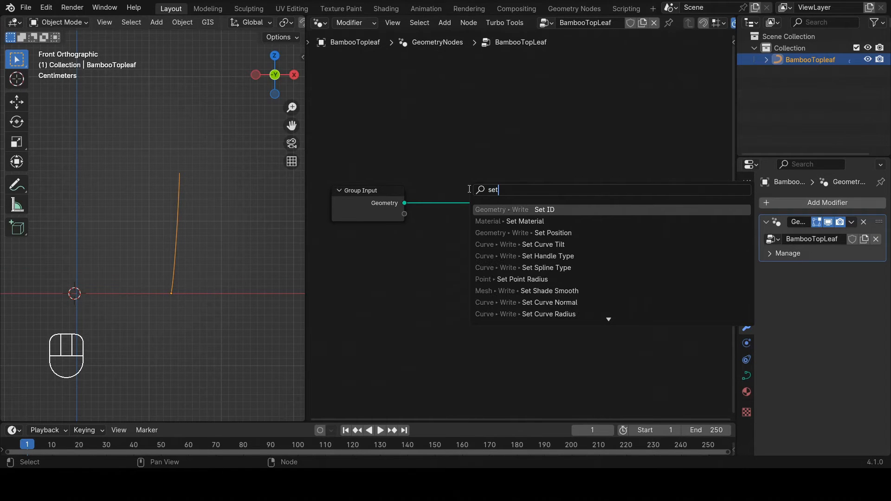
pyautogui.write(' curve')
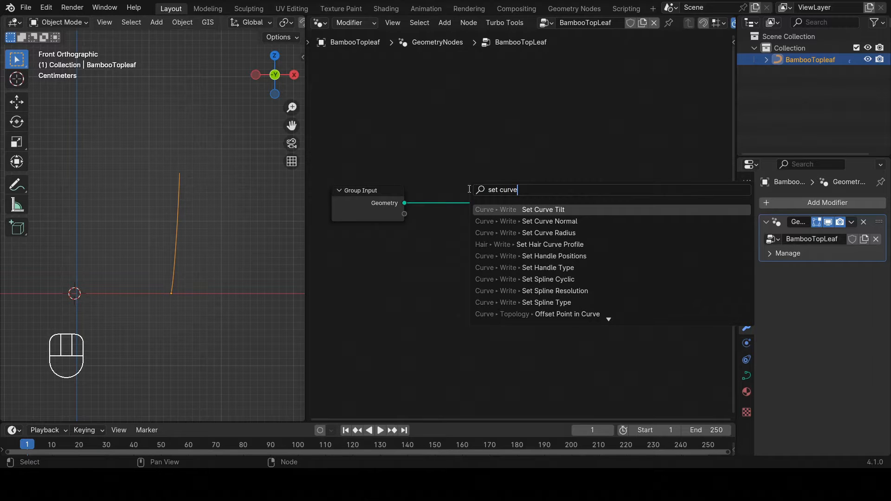
pyautogui.press('Down')
pyautogui.press('Down')
pyautogui.write('ra')
pyautogui.press('BackSpace')
pyautogui.press('BackSpace')
pyautogui.press('BackSpace')
pyautogui.press('BackSpace')
pyautogui.press('BackSpace')
pyautogui.press('BackSpace')
pyautogui.press('BackSpace')
pyautogui.press('BackSpace')
pyautogui.press('BackSpace')
pyautogui.press('BackSpace')
pyautogui.press('BackSpace')
pyautogui.press('BackSpace')
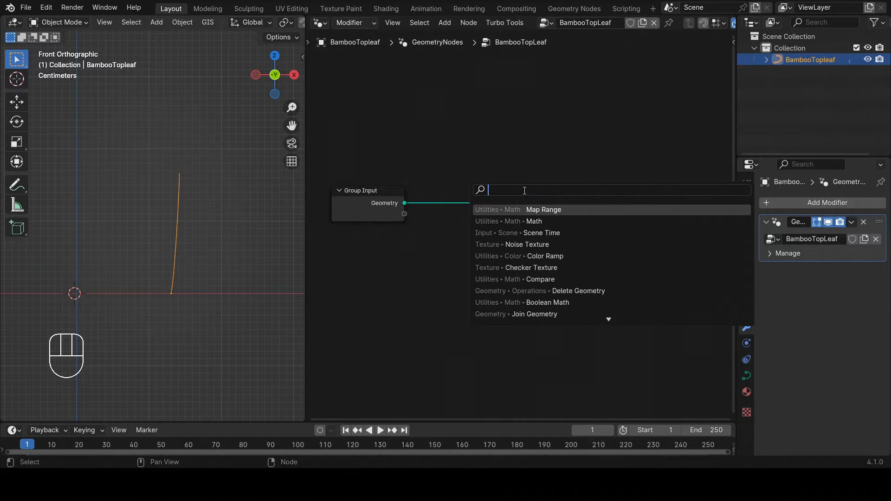
pyautogui.write('scr')
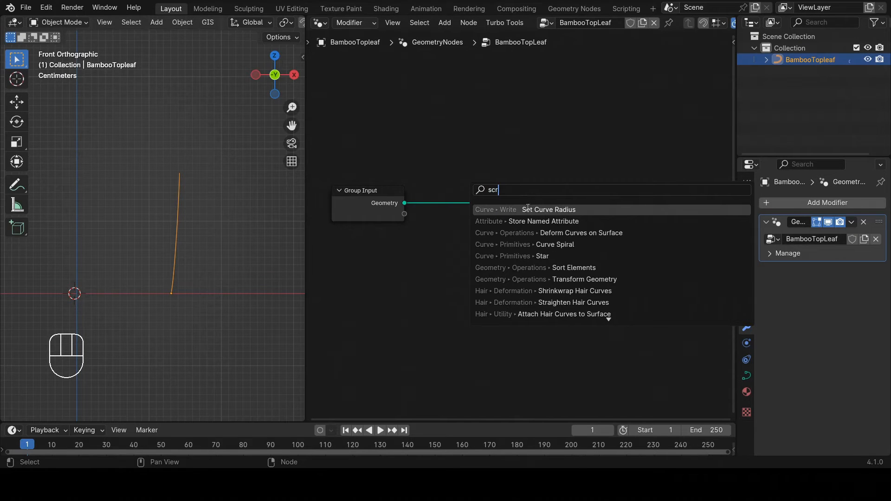
pyautogui.click(558, 211)
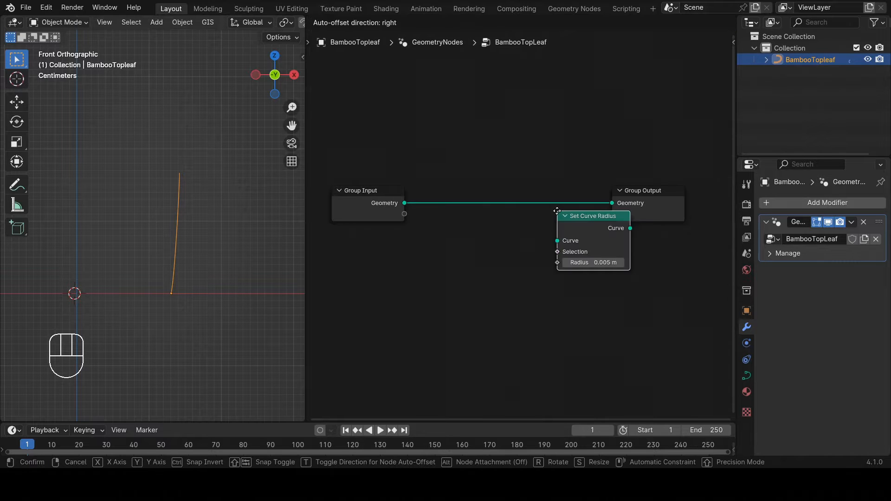
pyautogui.click(457, 195)
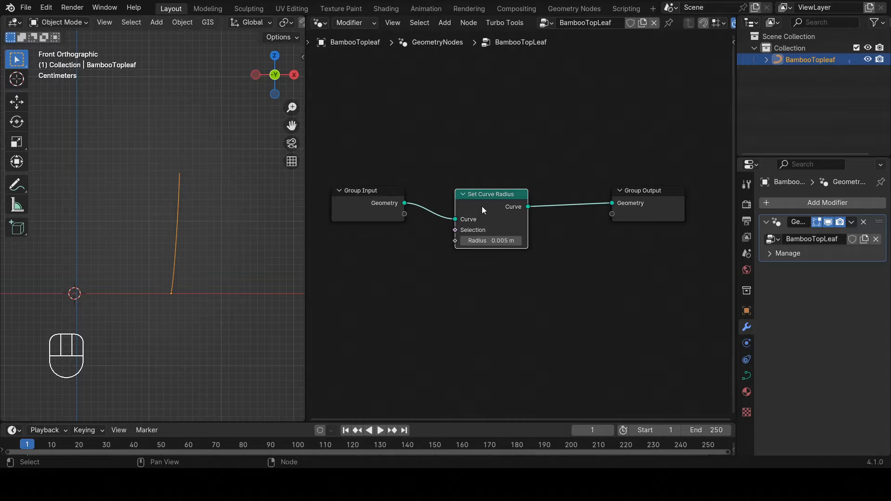
# Step: Shift the Group Input and Set Curve Radius nodes away from Group Output to make room for another node
pyautogui.moveTo(482, 206); pyautogui.dragTo(452, 196)
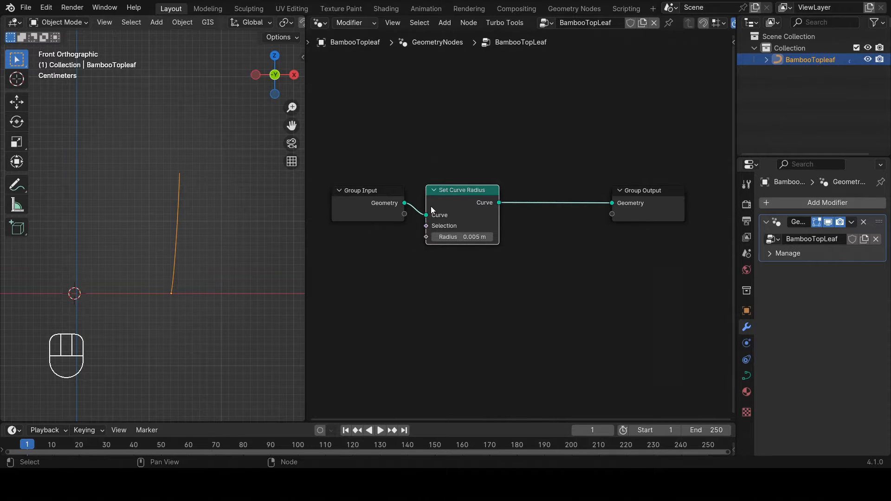
pyautogui.moveTo(369, 202); pyautogui.dragTo(343, 197)
pyautogui.moveTo(461, 198); pyautogui.dragTo(437, 193)
# Step: Insert a Curve to Mesh node on the link between Set Curve Radius and Group Output
pyautogui.moveTo(552, 244); pyautogui.dragTo(547, 236, button='middle')
pyautogui.hotkey('shift', 'a')
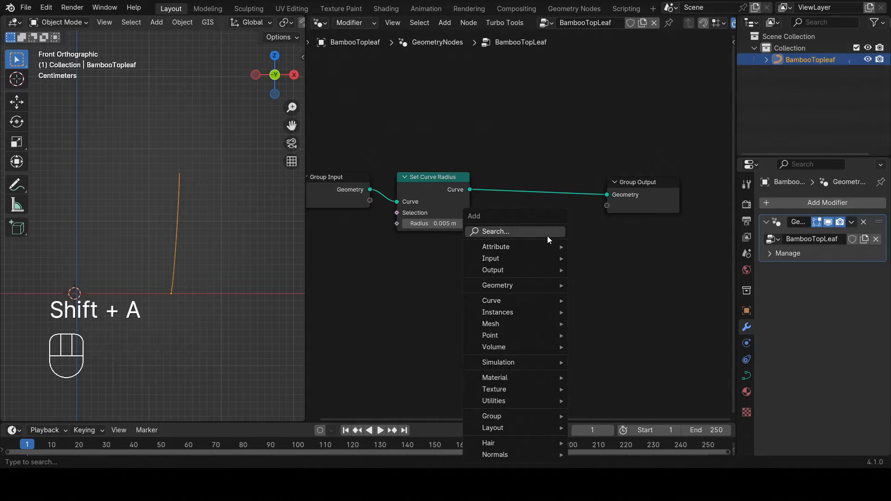
pyautogui.click(547, 234)
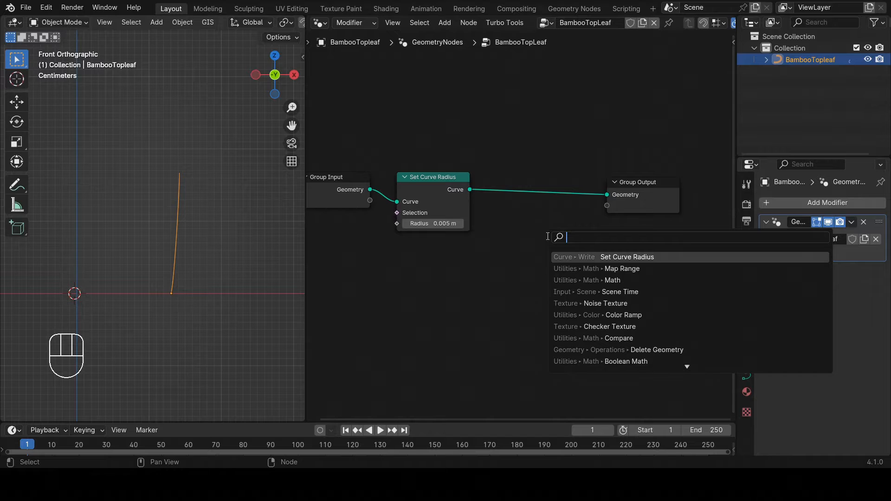
pyautogui.write('ctm')
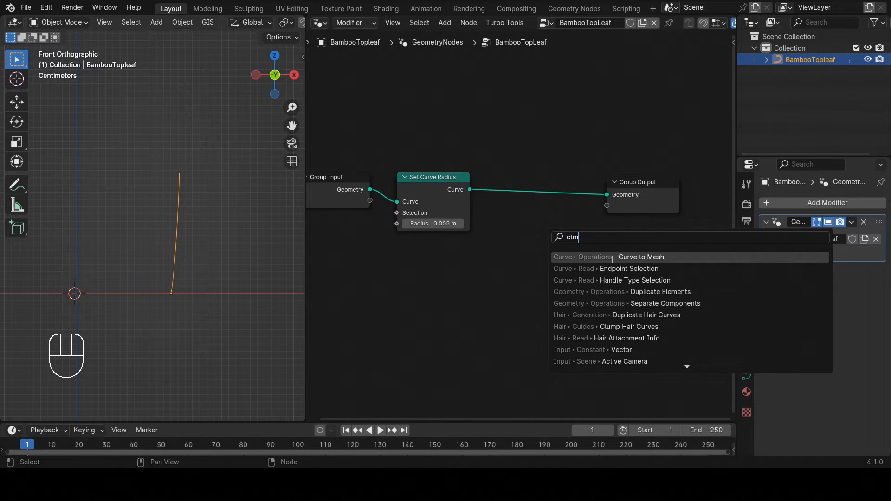
pyautogui.click(613, 260)
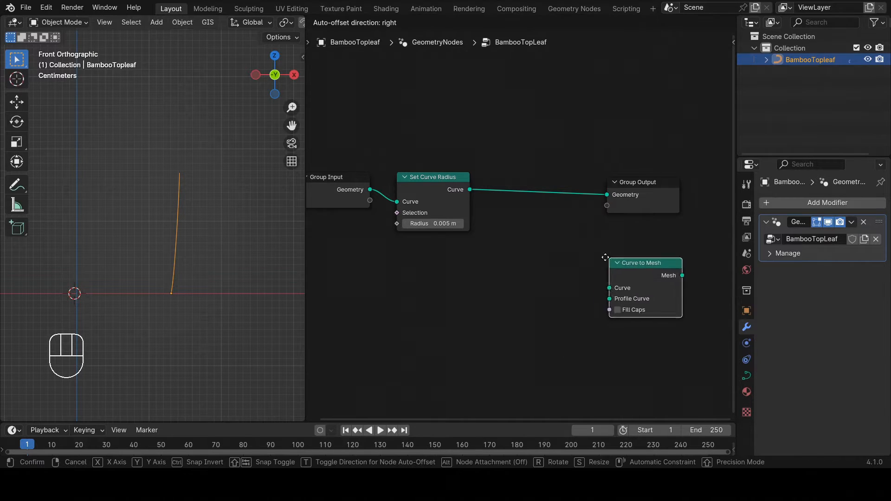
pyautogui.click(524, 225)
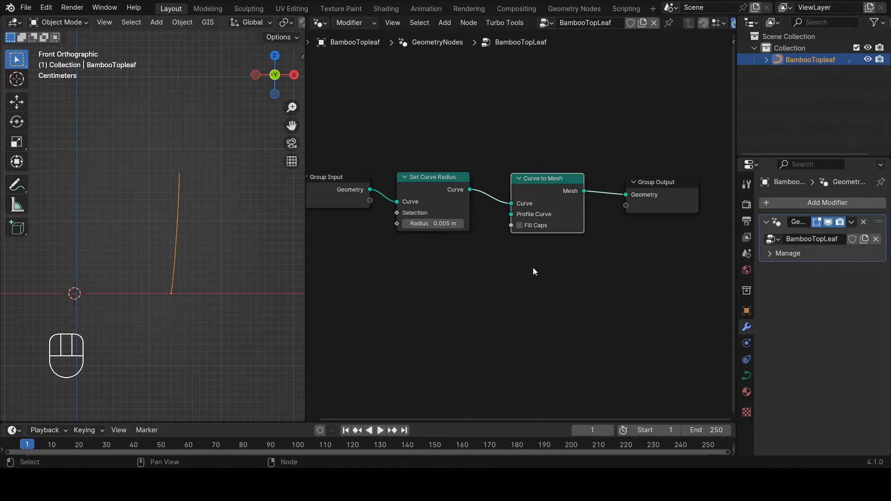
# Step: Add a Curve Circle node below Set Curve Radius and connect its Curve output to the Profile Curve input of Curve to Mesh
pyautogui.scroll(2, 538, 241)
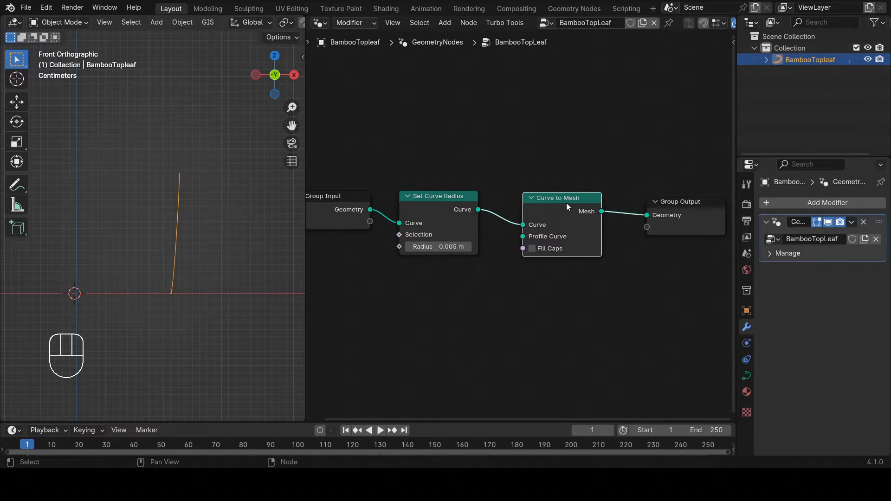
pyautogui.moveTo(186, 234); pyautogui.dragTo(195, 288, button='middle')
pyautogui.keyDown('shift'); pyautogui.moveTo(194, 297); pyautogui.dragTo(194, 253, button='middle'); pyautogui.keyUp('shift')
pyautogui.moveTo(518, 315); pyautogui.dragTo(517, 282, button='middle')
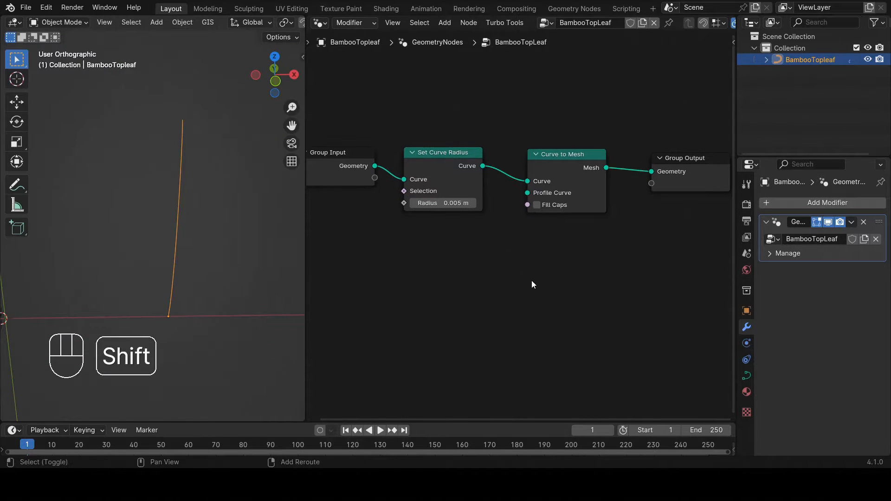
pyautogui.hotkey('shift', 'a')
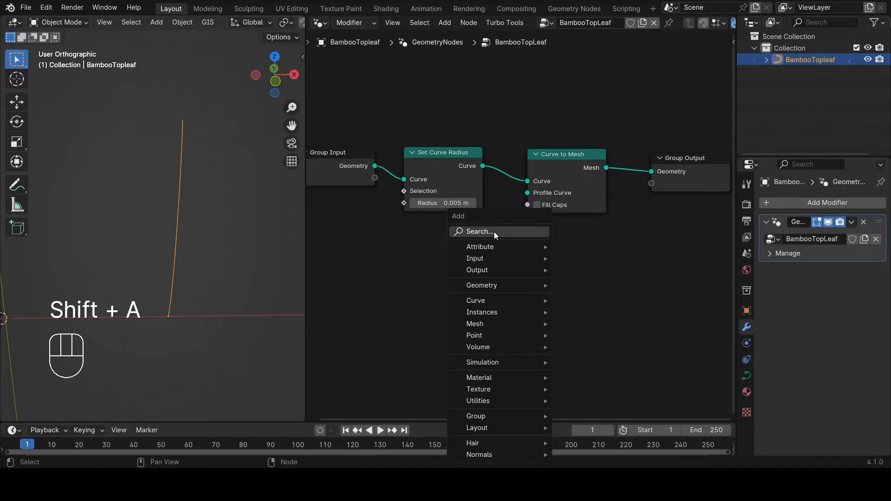
pyautogui.click(494, 231)
pyautogui.write('cc')
pyautogui.click(583, 253)
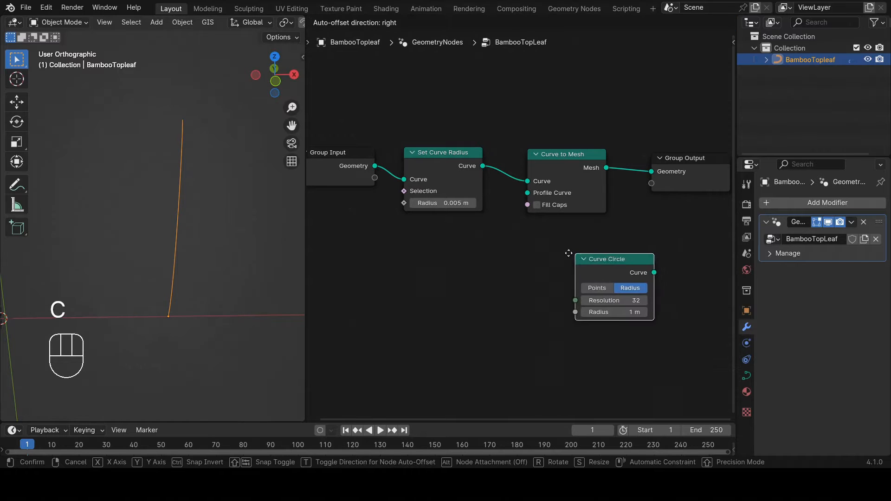
pyautogui.click(403, 235)
pyautogui.moveTo(494, 238); pyautogui.dragTo(514, 271, button='middle')
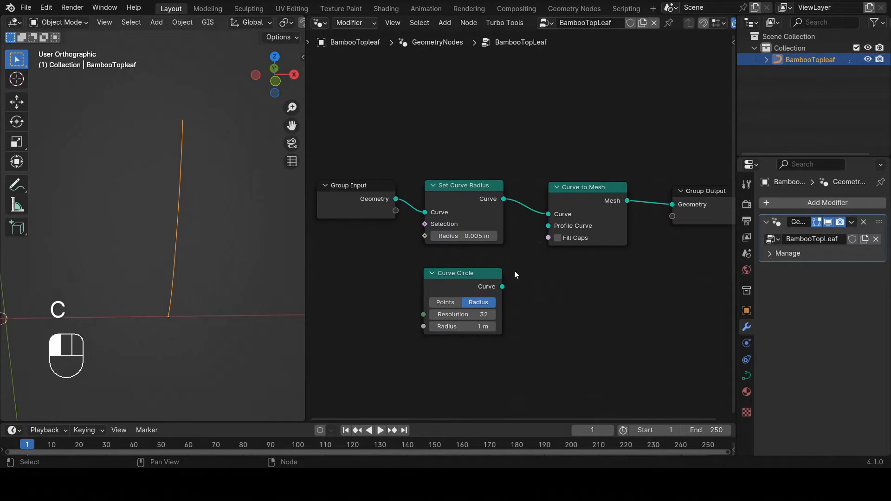
pyautogui.moveTo(502, 287); pyautogui.dragTo(548, 226)
# Step: Set the Curve Circle node's resolution to 6
pyautogui.moveTo(175, 238)
pyautogui.mouseDown(button='middle')
pyautogui.moveTo(171, 269)
pyautogui.moveTo(189, 225)
pyautogui.moveTo(174, 233)
pyautogui.moveTo(184, 141)
pyautogui.moveTo(180, 205)
pyautogui.moveTo(162, 242)
pyautogui.mouseUp(button='middle')
pyautogui.scroll(2, 492, 314)
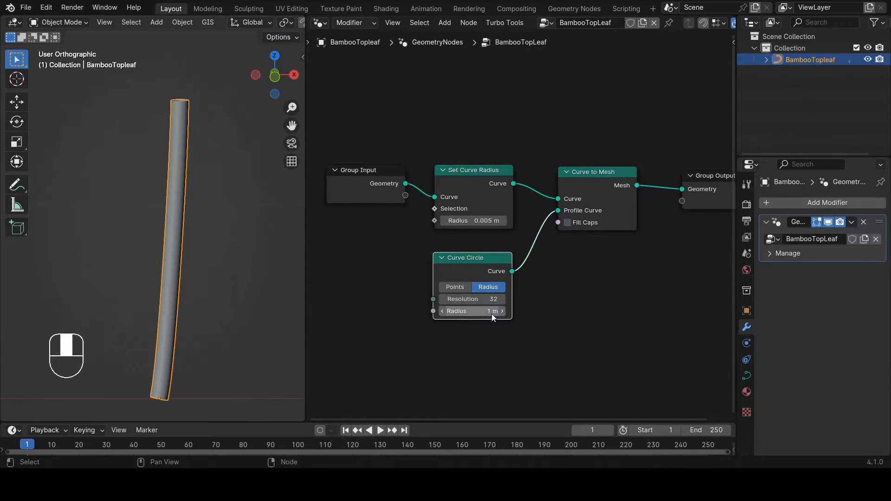
pyautogui.click(475, 297)
pyautogui.write('6')
pyautogui.press('Return')
# Step: Inspect the open end of the tube and set the Curve Circle node's radius to 0.02 m
pyautogui.moveTo(181, 219); pyautogui.dragTo(188, 272, button='middle')
pyautogui.scroll(5, 182, 200)
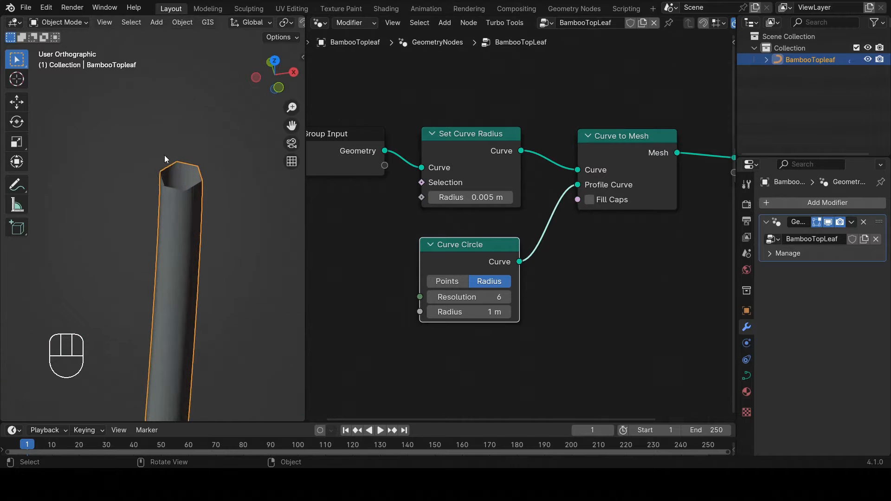
pyautogui.scroll(-8, 187, 206)
pyautogui.moveTo(181, 228); pyautogui.dragTo(179, 215, button='middle')
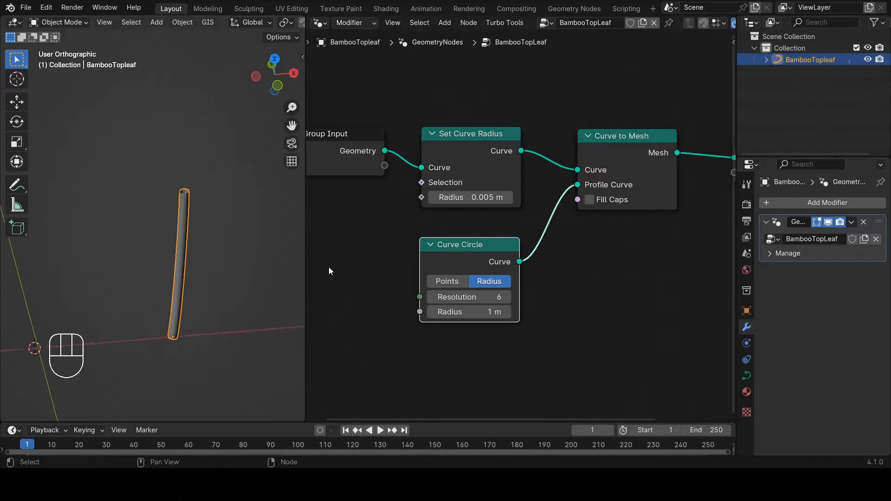
pyautogui.scroll(2, 484, 328)
pyautogui.scroll(1, 484, 328)
pyautogui.click(473, 311)
pyautogui.write('.02')
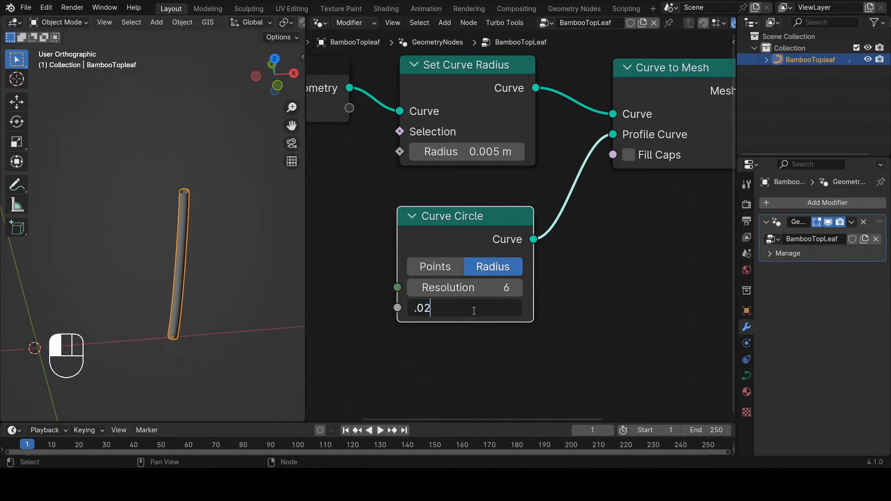
pyautogui.press('Return')
# Step: Move the Group Input node farther from Set Curve Radius and raise the Set Curve Radius node's radius to 0.505 m
pyautogui.moveTo(191, 256)
pyautogui.mouseDown(button='middle')
pyautogui.moveTo(172, 243)
pyautogui.moveTo(193, 240)
pyautogui.moveTo(175, 253)
pyautogui.mouseUp(button='middle')
pyautogui.scroll(-5, 536, 266)
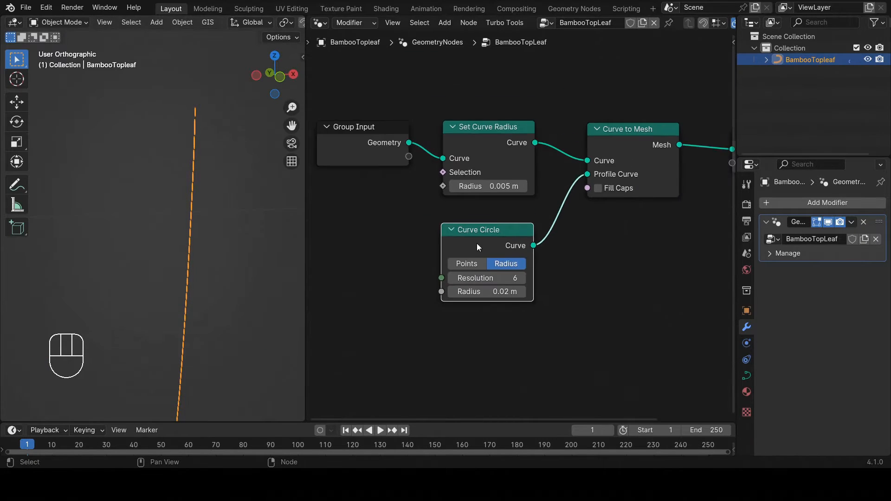
pyautogui.moveTo(448, 186); pyautogui.dragTo(590, 224, button='middle')
pyautogui.moveTo(490, 166); pyautogui.dragTo(381, 165)
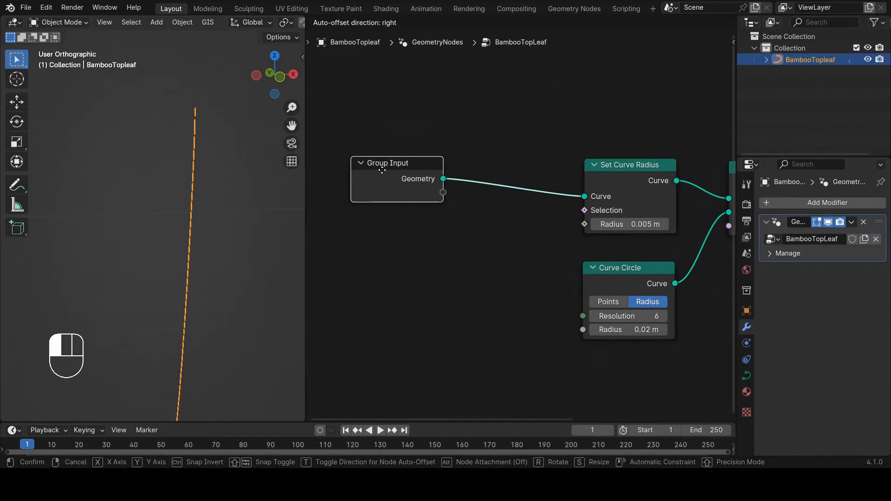
pyautogui.moveTo(524, 226); pyautogui.dragTo(498, 221, button='middle')
pyautogui.scroll(1, 499, 222)
pyautogui.moveTo(586, 214); pyautogui.dragTo(629, 214)
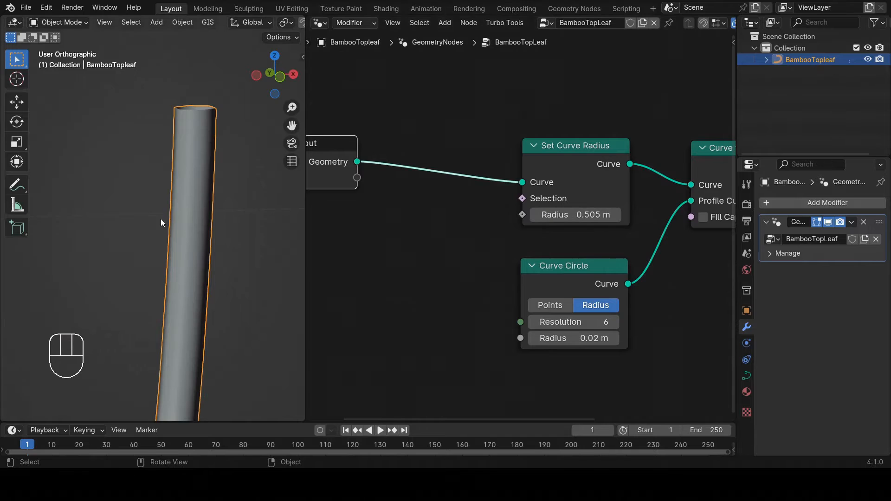
# Step: Check the overall tube thickness and lower the Set Curve Radius node's radius to 0.105 m
pyautogui.scroll(-7, 160, 222)
pyautogui.moveTo(165, 240); pyautogui.dragTo(169, 261, button='middle')
pyautogui.scroll(3, 188, 224)
pyautogui.moveTo(551, 286); pyautogui.dragTo(499, 293, button='middle')
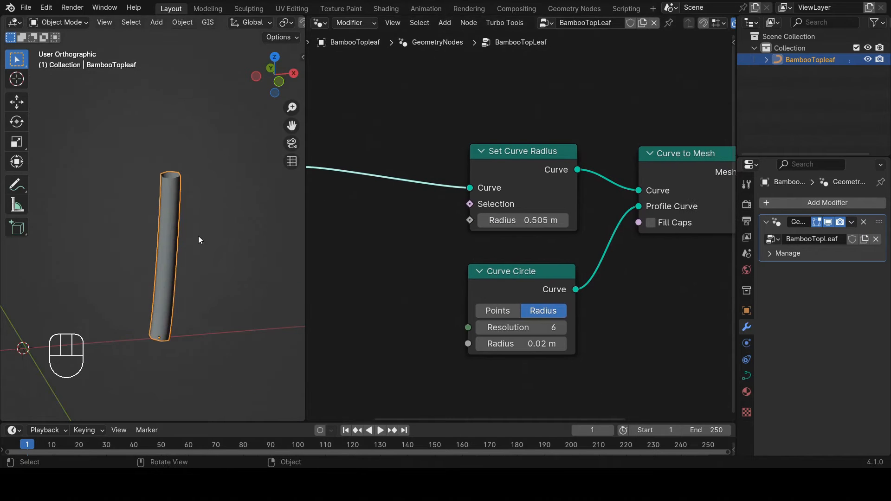
pyautogui.scroll(2, 180, 228)
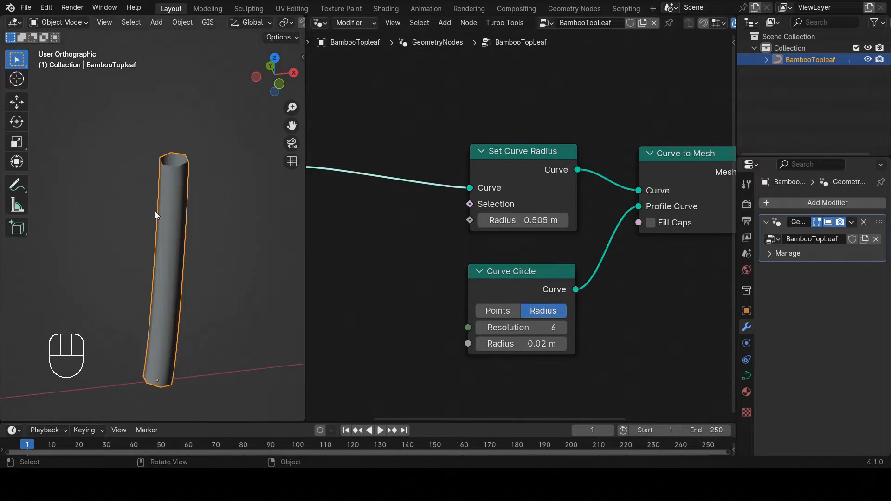
pyautogui.moveTo(155, 211); pyautogui.dragTo(177, 215, button='middle')
pyautogui.moveTo(523, 220)
pyautogui.mouseDown()
pyautogui.moveTo(562, 220)
pyautogui.moveTo(506, 220)
pyautogui.mouseUp()
pyautogui.moveTo(460, 244); pyautogui.dragTo(509, 246, button='middle')
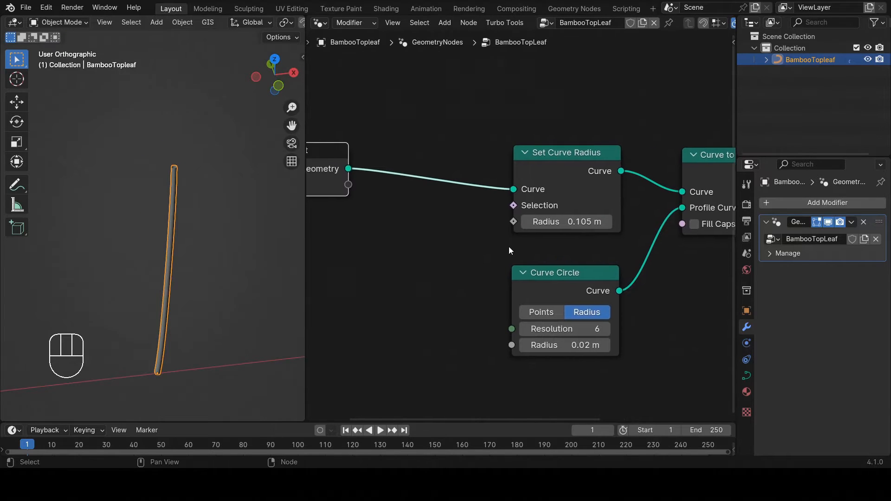
pyautogui.scroll(-1, 492, 249)
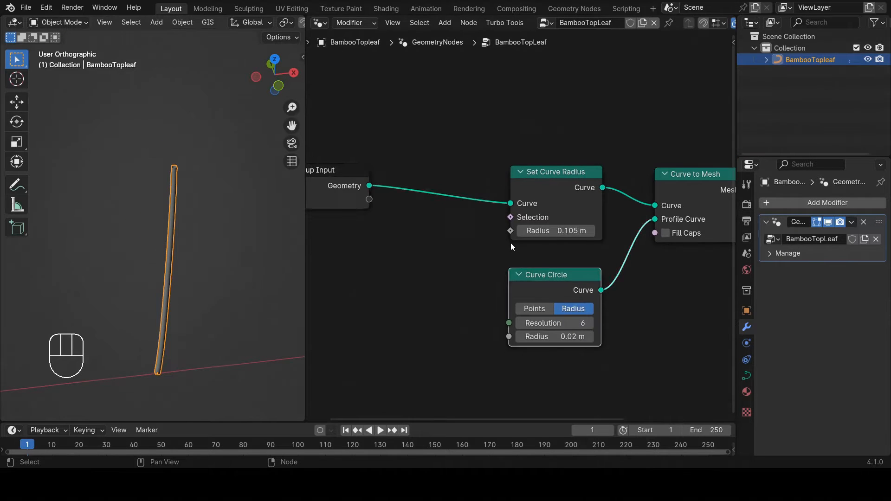
pyautogui.scroll(2, 509, 234)
pyautogui.moveTo(511, 227); pyautogui.dragTo(466, 250)
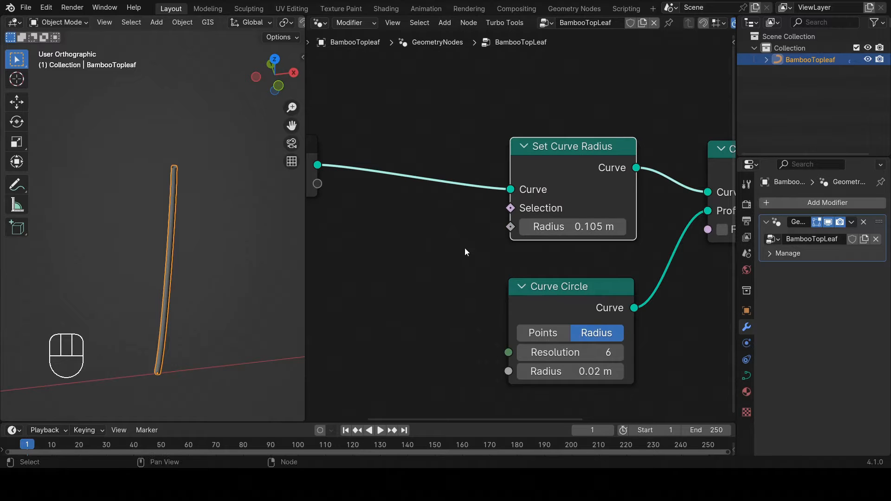
pyautogui.moveTo(510, 226); pyautogui.dragTo(430, 254)
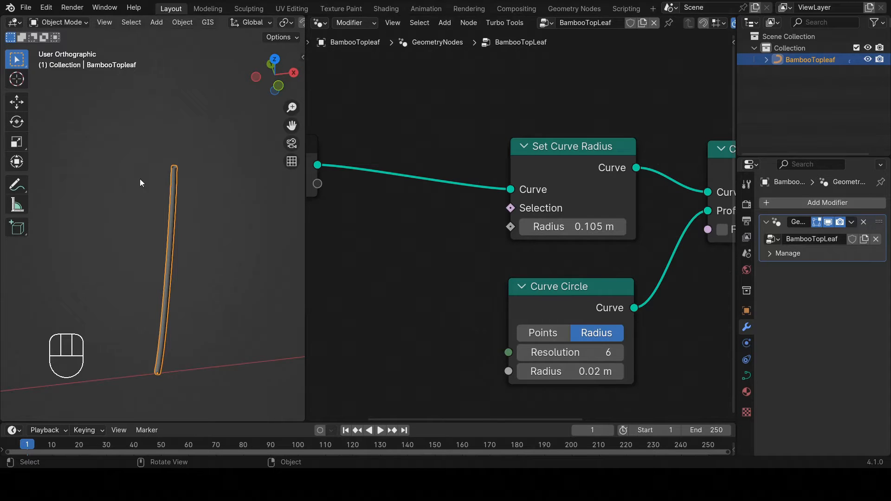
pyautogui.scroll(-1, 545, 312)
pyautogui.scroll(2, 524, 269)
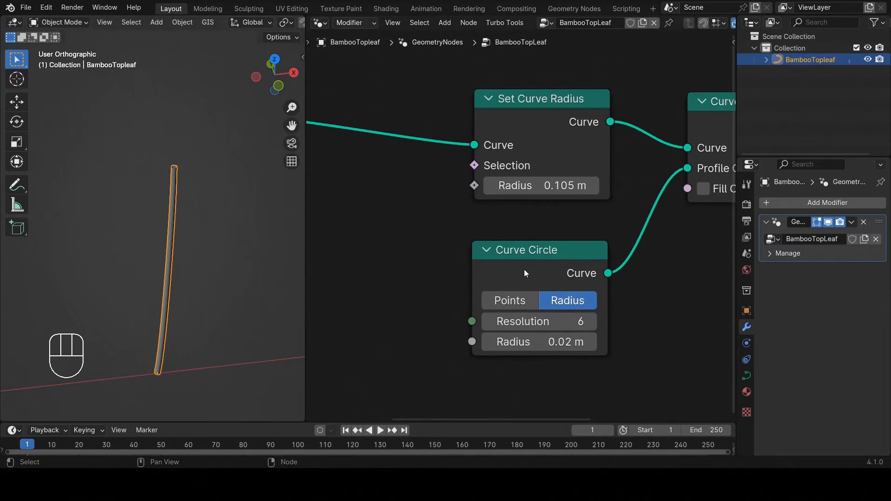
pyautogui.click(537, 261)
pyautogui.scroll(-1, 525, 266)
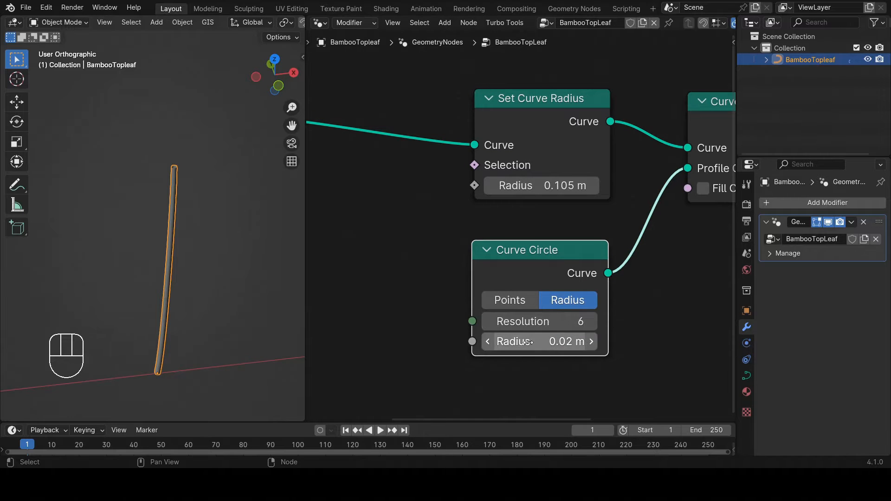
pyautogui.moveTo(472, 342); pyautogui.dragTo(385, 280)
pyautogui.moveTo(471, 342); pyautogui.dragTo(408, 317)
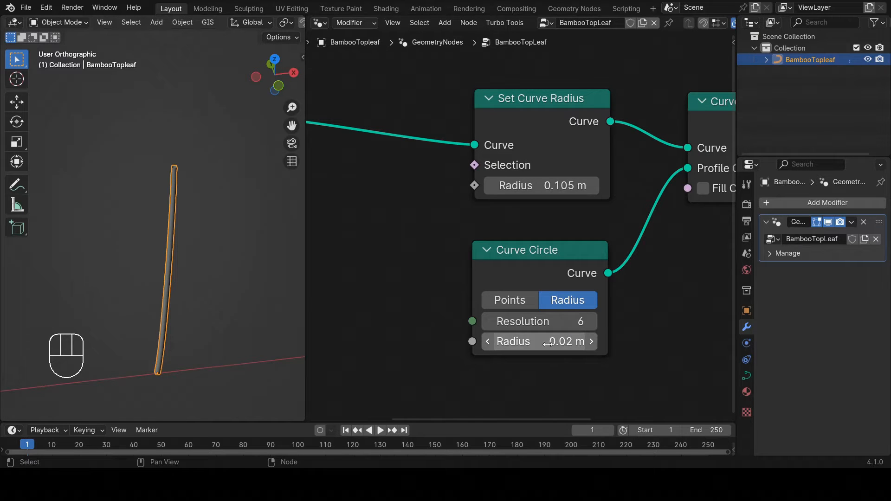
pyautogui.moveTo(567, 343)
pyautogui.mouseDown()
pyautogui.moveTo(601, 342)
pyautogui.moveTo(564, 342)
pyautogui.mouseUp()
# Step: Move the Group Input node farther away from Set Curve Radius to make room between them
pyautogui.scroll(-1, 554, 305)
pyautogui.scroll(-2, 553, 304)
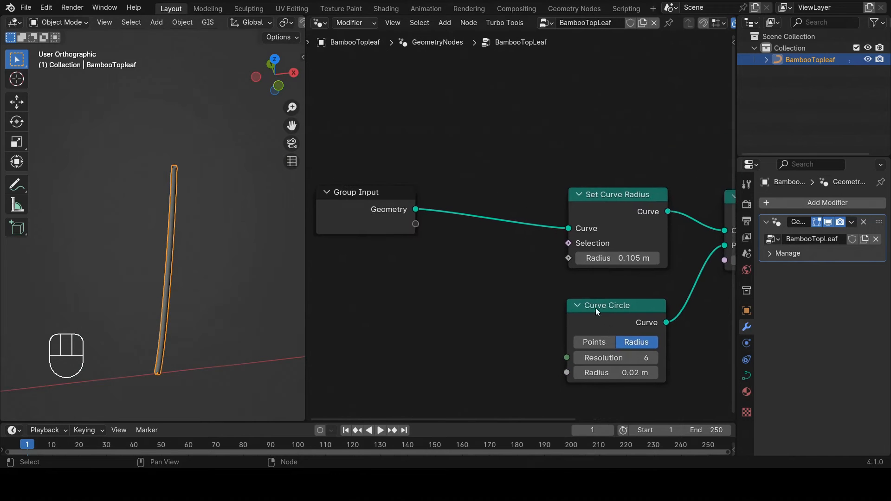
pyautogui.moveTo(612, 210); pyautogui.dragTo(605, 207)
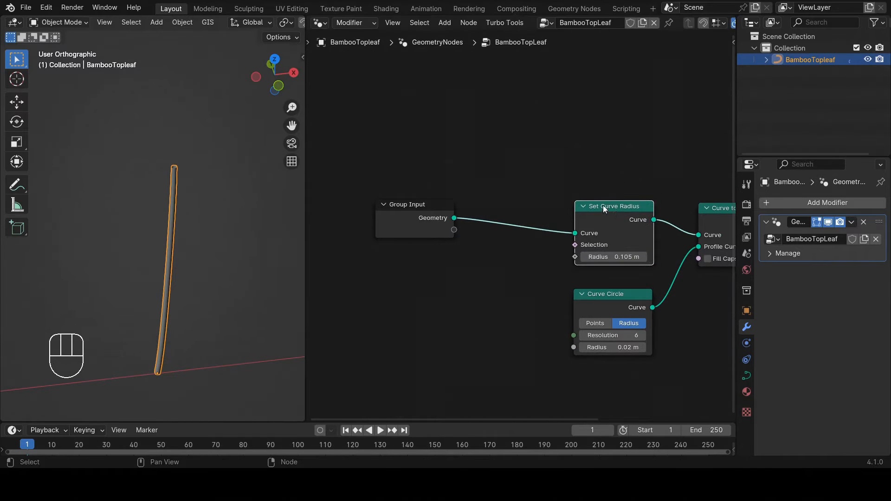
pyautogui.moveTo(418, 218); pyautogui.dragTo(382, 207)
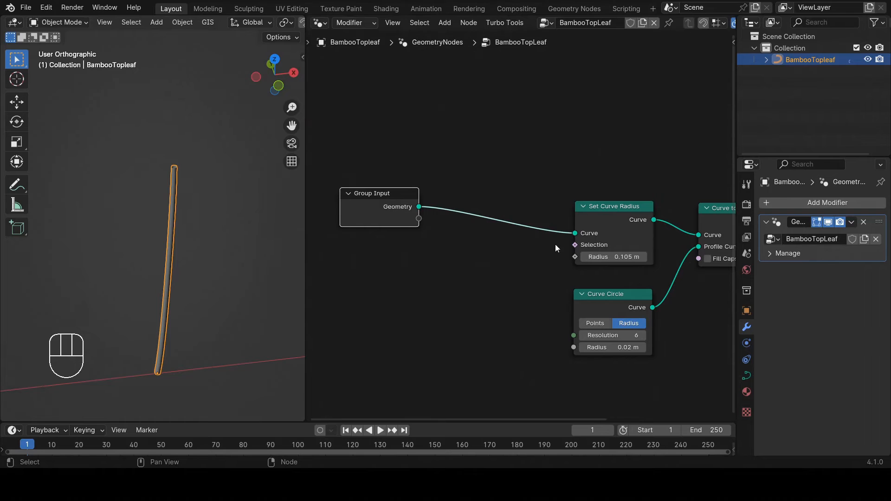
# Step: Add a Capture Attribute node on the geometry link between Group Input and Set Curve Radius
pyautogui.moveTo(483, 274); pyautogui.dragTo(480, 247, button='middle')
pyautogui.hotkey('shift', 'a')
pyautogui.write('c')
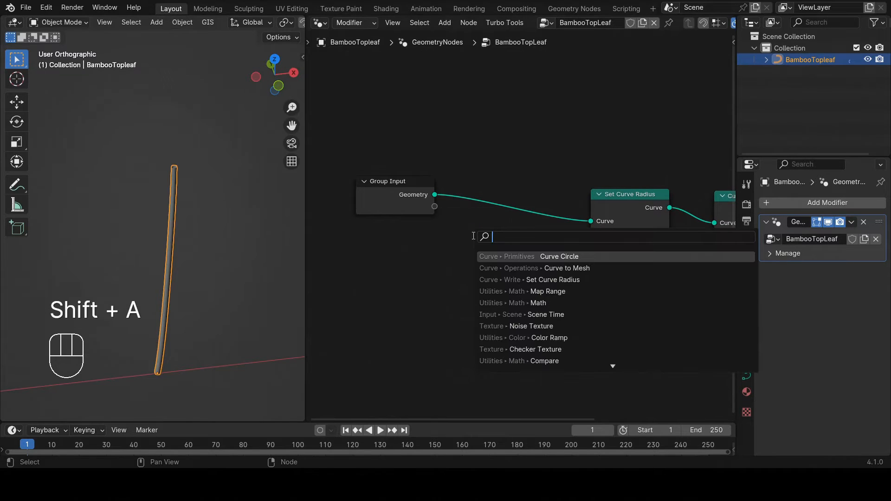
pyautogui.write('a')
pyautogui.press('Down')
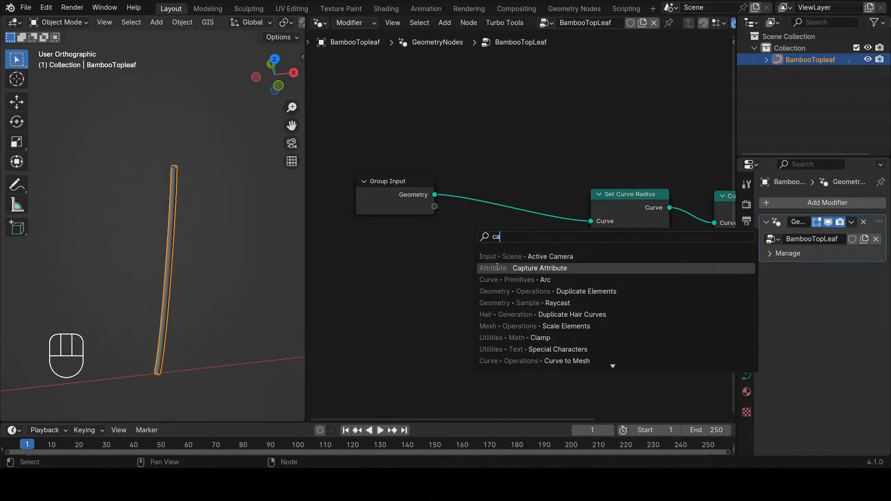
pyautogui.press('Return')
pyautogui.click(504, 189)
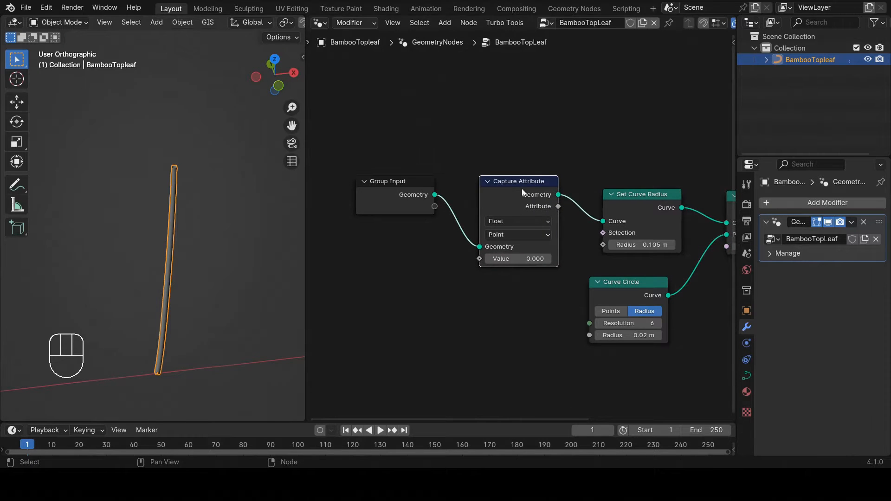
# Step: Tidy the node layout by raising Set Curve Radius, placing Curve Circle below it, and spreading out Group Input and Capture Attribute
pyautogui.moveTo(633, 289); pyautogui.dragTo(593, 277, button='middle')
pyautogui.moveTo(590, 269); pyautogui.dragTo(605, 277)
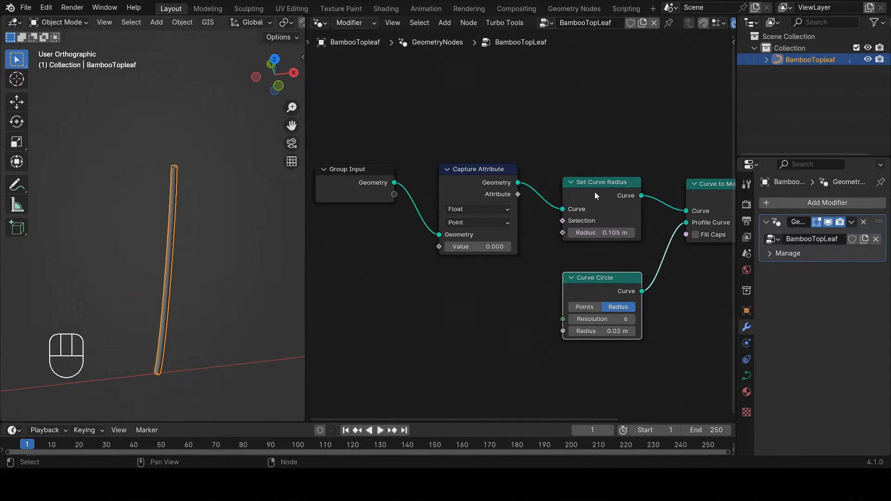
pyautogui.moveTo(590, 183); pyautogui.dragTo(580, 169)
pyautogui.moveTo(591, 278); pyautogui.dragTo(585, 281)
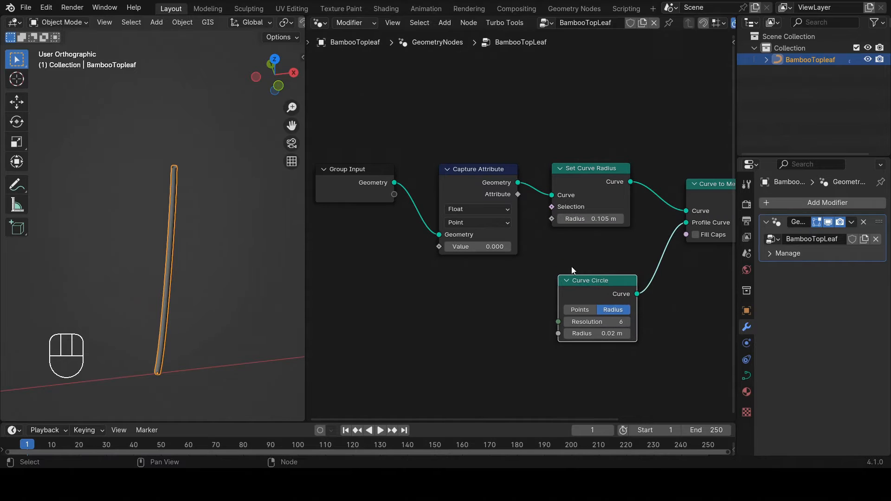
pyautogui.moveTo(457, 238); pyautogui.dragTo(516, 246, button='middle')
pyautogui.scroll(1, 516, 246)
pyautogui.moveTo(392, 176); pyautogui.dragTo(348, 169)
pyautogui.moveTo(524, 178); pyautogui.dragTo(503, 167)
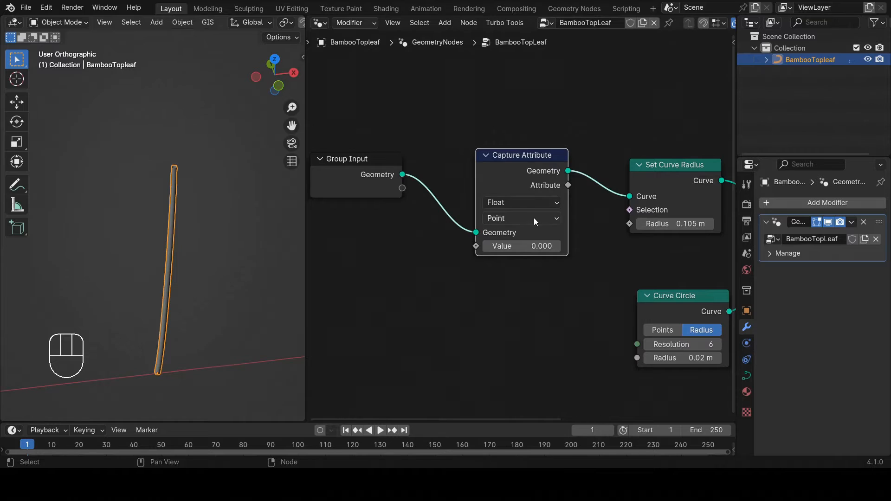
# Step: Add a Spline Parameter node below Group Input and connect its Factor output to Capture Attribute's Value input
pyautogui.scroll(-3, 534, 218)
pyautogui.moveTo(507, 229); pyautogui.dragTo(541, 235, button='middle')
pyautogui.scroll(2, 482, 228)
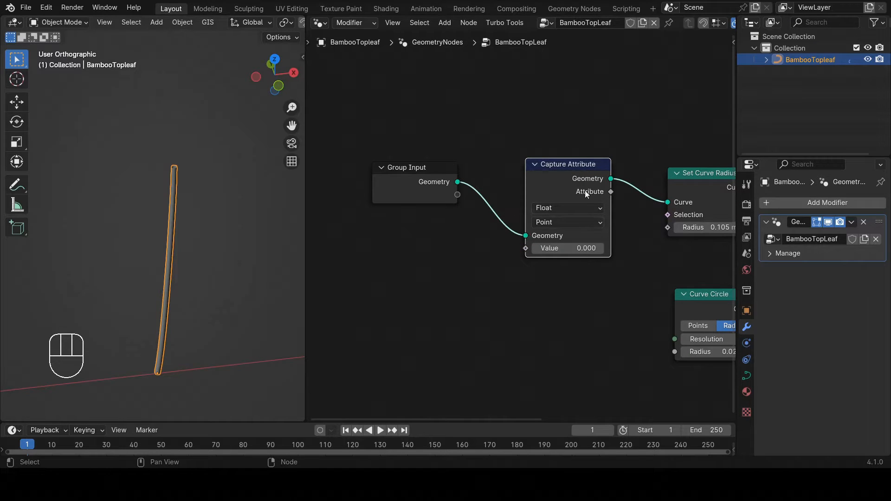
pyautogui.moveTo(571, 171); pyautogui.dragTo(559, 175)
pyautogui.hotkey('shift', 'a')
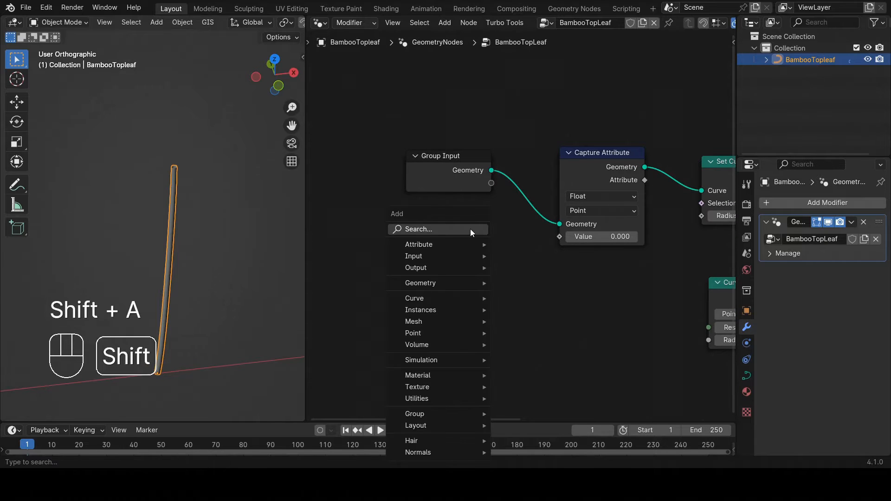
pyautogui.write('spli')
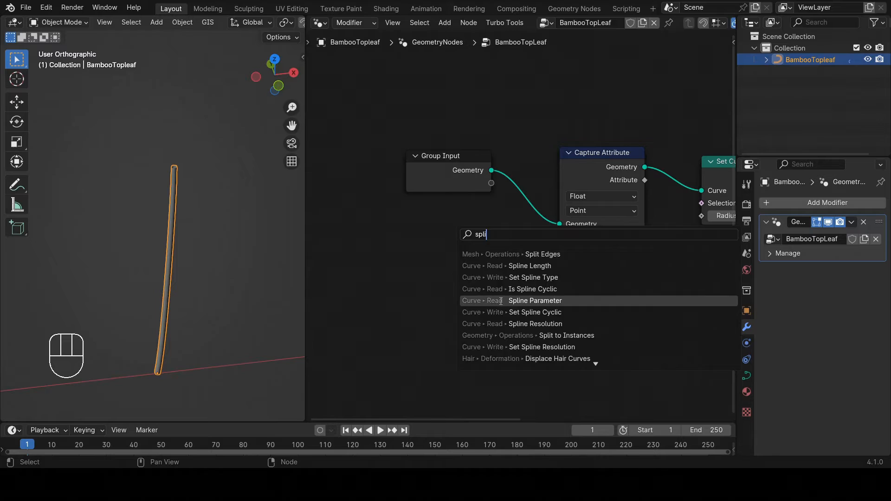
pyautogui.click(535, 301)
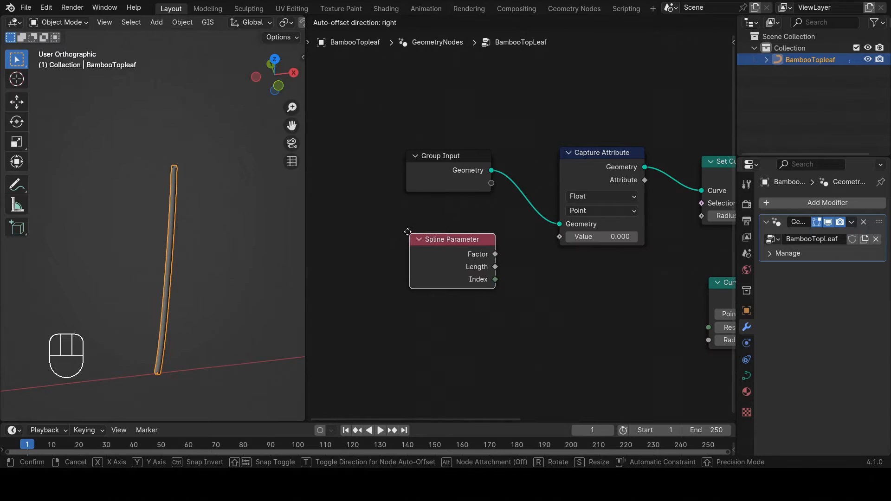
pyautogui.click(403, 232)
pyautogui.moveTo(486, 249); pyautogui.dragTo(559, 236)
pyautogui.moveTo(432, 243); pyautogui.dragTo(436, 250)
pyautogui.moveTo(588, 174); pyautogui.dragTo(584, 173)
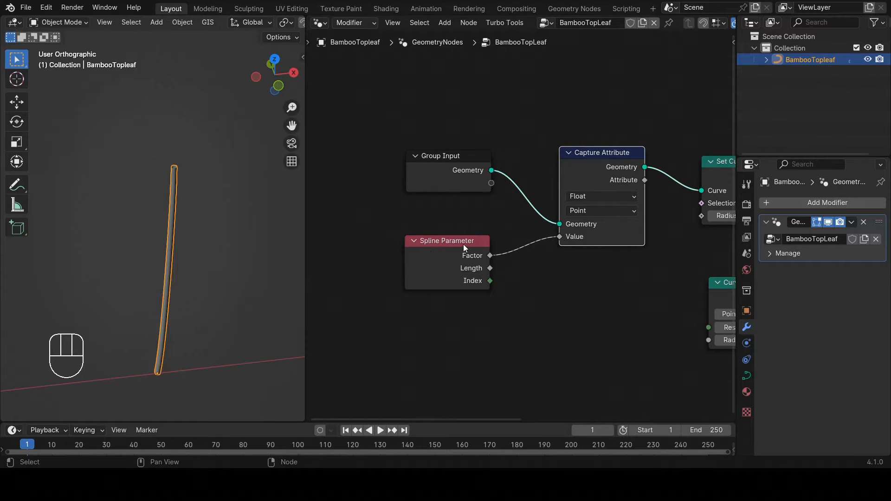
pyautogui.moveTo(181, 212); pyautogui.dragTo(171, 219, button='middle')
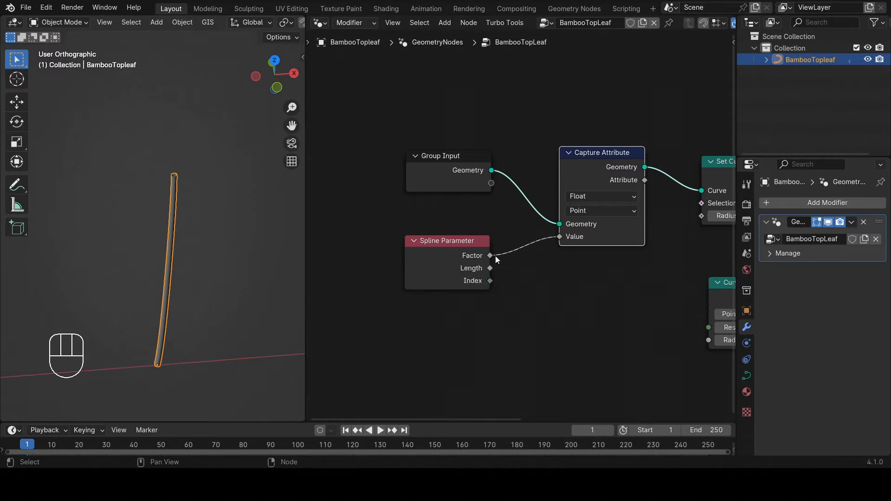
pyautogui.moveTo(591, 160); pyautogui.dragTo(570, 165)
pyautogui.rightClick(570, 165)
pyautogui.moveTo(508, 261); pyautogui.dragTo(466, 242)
pyautogui.click(563, 213)
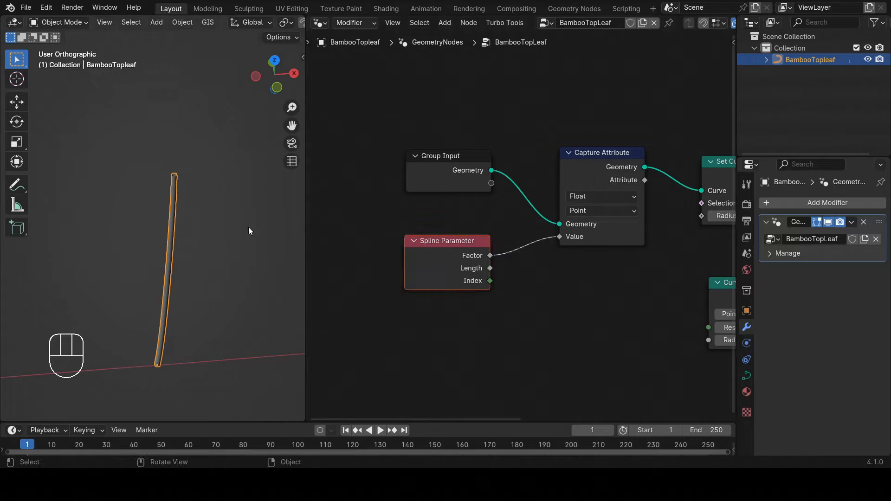
pyautogui.click(499, 320)
# Step: Widen the gap between Capture Attribute and Set Curve Radius and connect the captured Attribute output to the Radius input
pyautogui.moveTo(533, 286); pyautogui.dragTo(456, 292, button='middle')
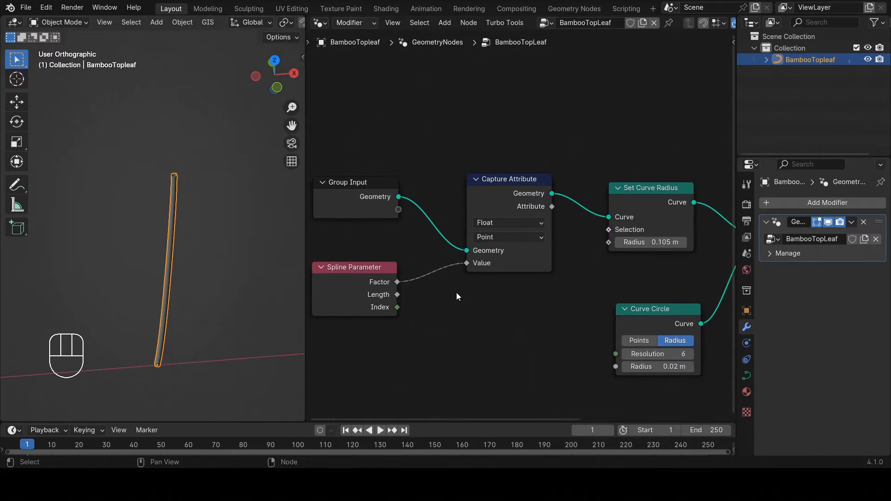
pyautogui.scroll(-1, 431, 223)
pyautogui.moveTo(376, 209); pyautogui.dragTo(357, 197)
pyautogui.moveTo(486, 207); pyautogui.dragTo(432, 198)
pyautogui.moveTo(348, 259); pyautogui.dragTo(357, 258)
pyautogui.scroll(2, 399, 214)
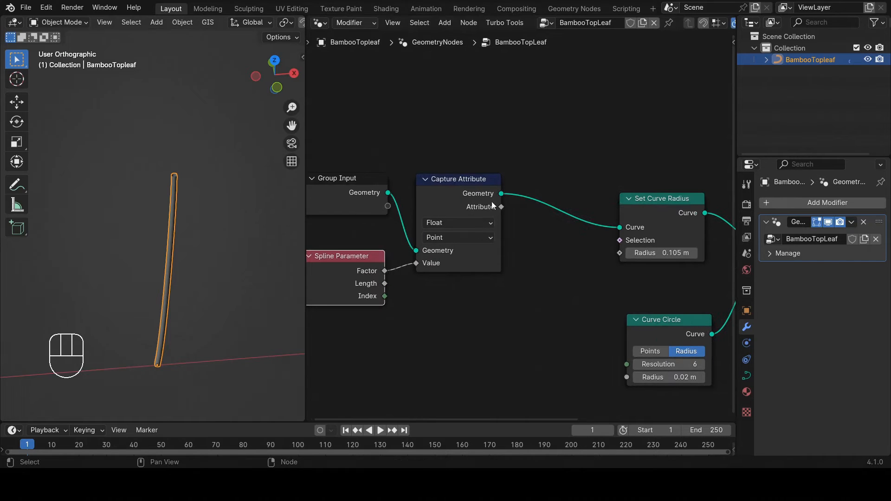
pyautogui.moveTo(501, 207); pyautogui.dragTo(619, 253)
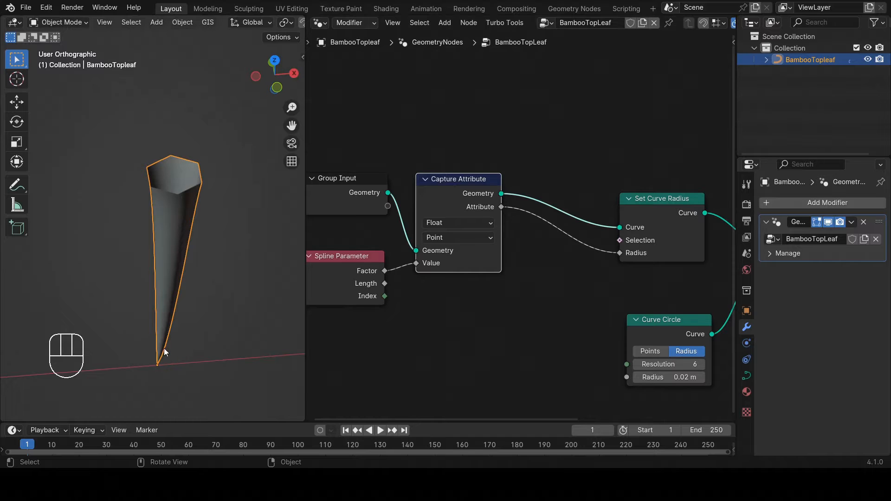
pyautogui.moveTo(166, 346)
pyautogui.mouseDown(button='middle')
pyautogui.moveTo(166, 322)
pyautogui.moveTo(179, 305)
pyautogui.moveTo(163, 332)
pyautogui.mouseUp(button='middle')
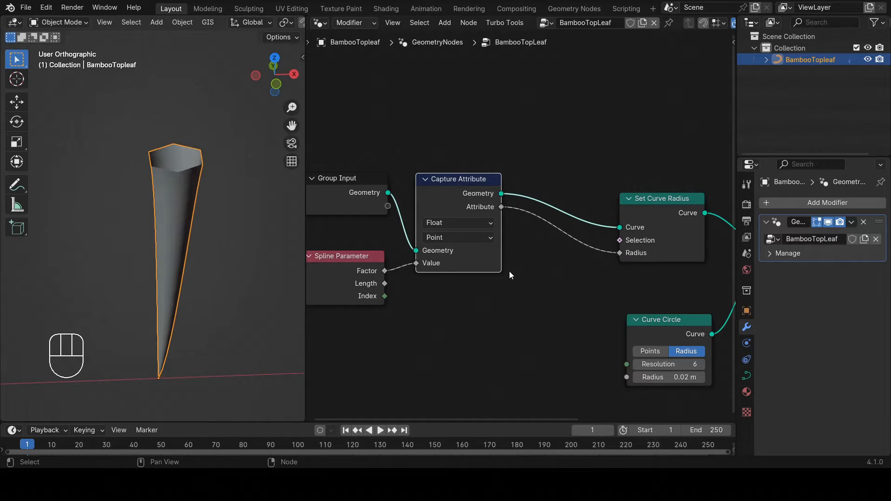
# Step: Realign the Group Output and Curve to Mesh nodes slightly higher and move Curve Circle lower beneath Set Curve Radius
pyautogui.moveTo(508, 271); pyautogui.dragTo(485, 238, button='middle')
pyautogui.scroll(-2, 485, 238)
pyautogui.moveTo(550, 260); pyautogui.dragTo(495, 254, button='middle')
pyautogui.scroll(-2, 525, 256)
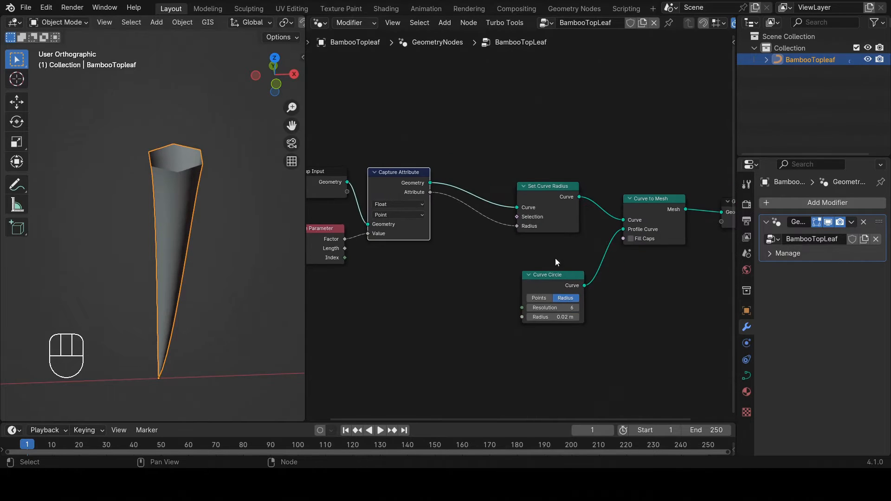
pyautogui.moveTo(601, 242); pyautogui.dragTo(540, 253, button='middle')
pyautogui.scroll(2, 605, 234)
pyautogui.moveTo(700, 215); pyautogui.dragTo(707, 195)
pyautogui.moveTo(588, 207); pyautogui.dragTo(599, 190)
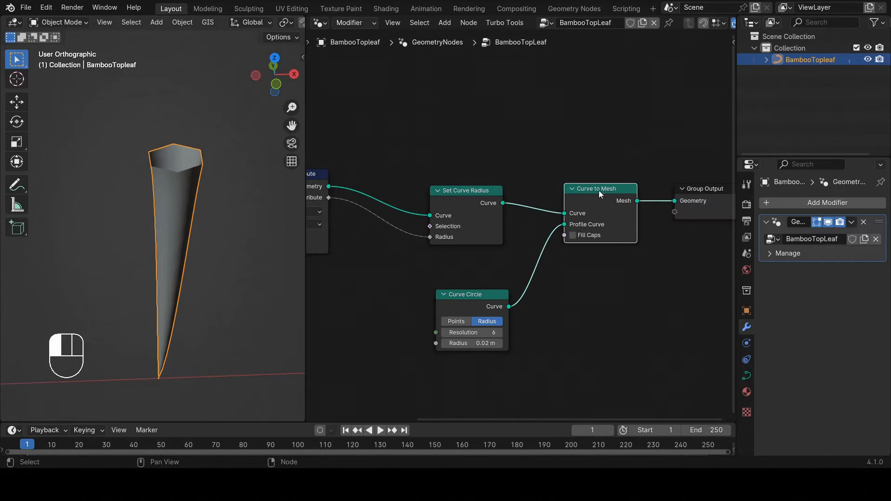
pyautogui.moveTo(469, 294); pyautogui.dragTo(466, 315)
# Step: Add a Float Curve node on the link between Capture Attribute's Attribute output and Set Curve Radius's Radius input
pyautogui.moveTo(419, 283); pyautogui.dragTo(511, 293, button='middle')
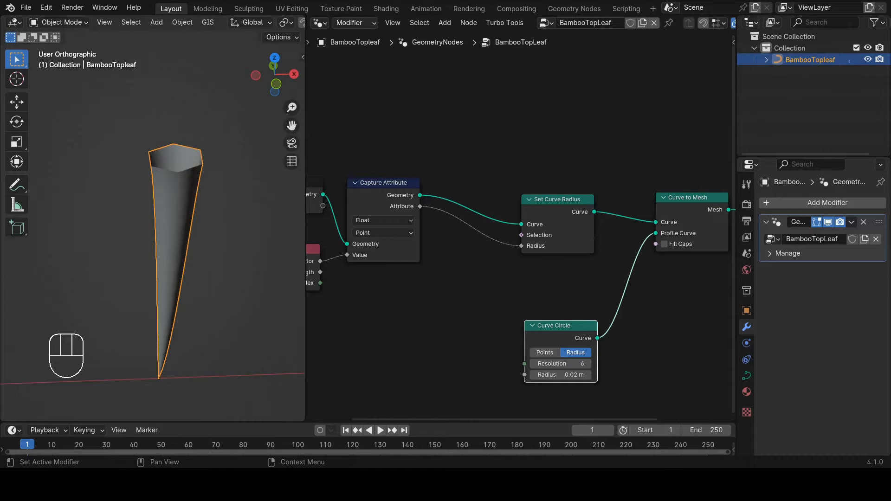
pyautogui.moveTo(412, 297); pyautogui.dragTo(496, 233, button='middle')
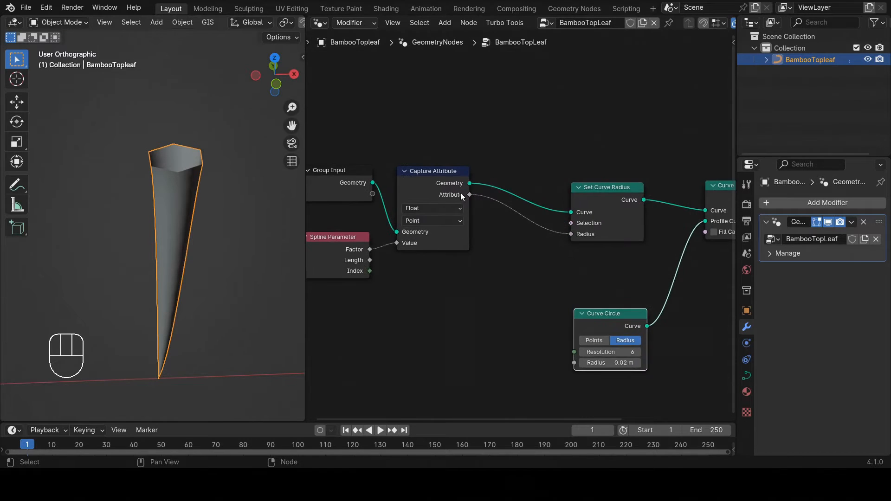
pyautogui.scroll(2, 501, 253)
pyautogui.hotkey('shift', 'a')
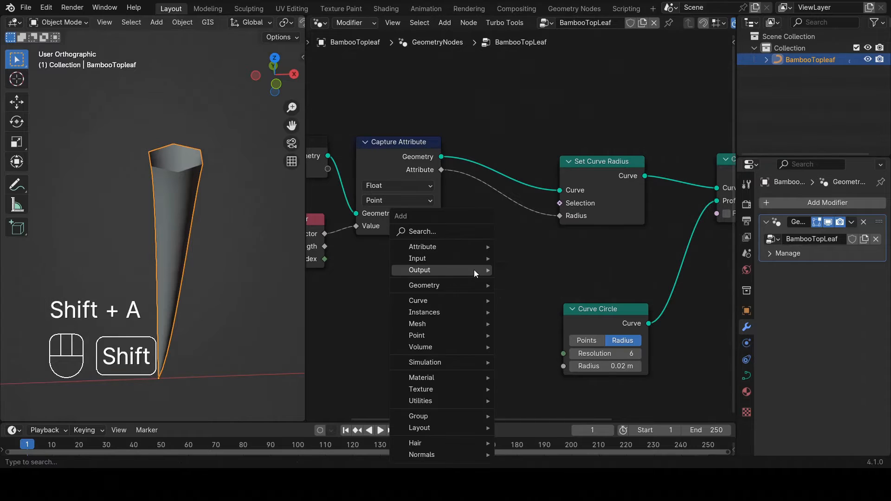
pyautogui.click(459, 231)
pyautogui.write('float')
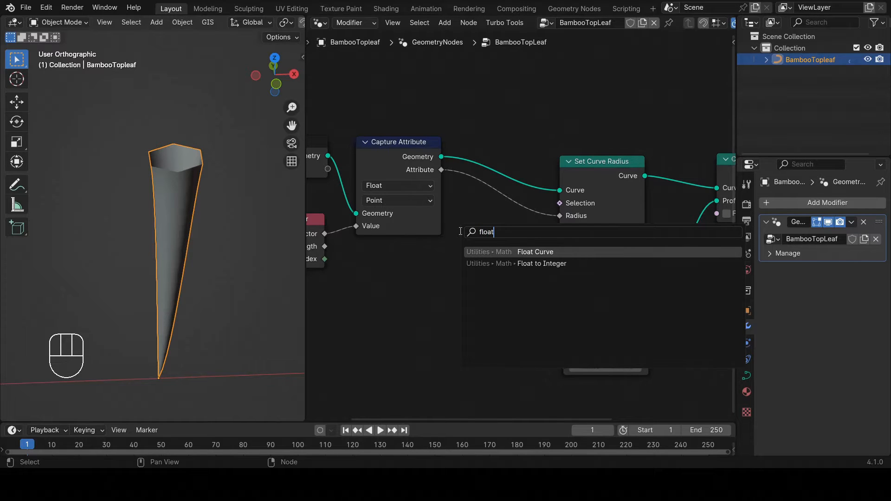
pyautogui.click(488, 252)
pyautogui.click(461, 202)
# Step: Place the Curve Circle node directly beneath Set Curve Radius, clear of the Float Curve node
pyautogui.scroll(-3, 493, 217)
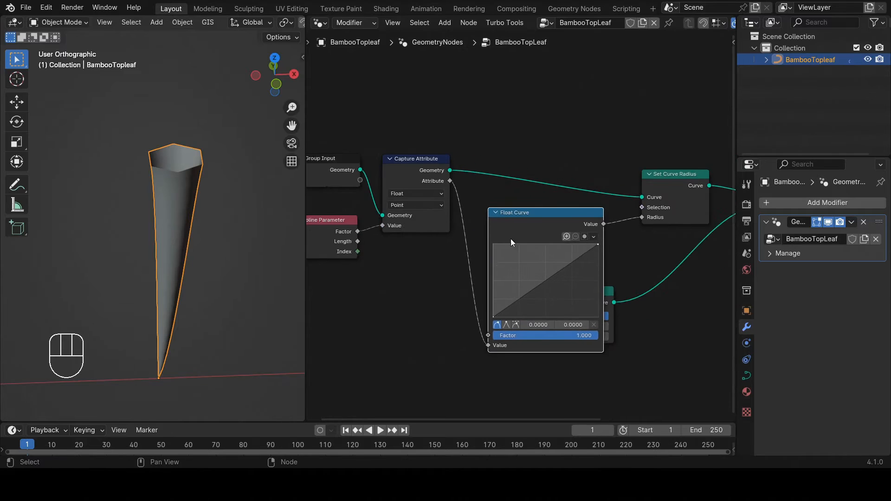
pyautogui.moveTo(611, 282); pyautogui.dragTo(561, 271, button='middle')
pyautogui.scroll(2, 561, 272)
pyautogui.moveTo(561, 274); pyautogui.dragTo(674, 220)
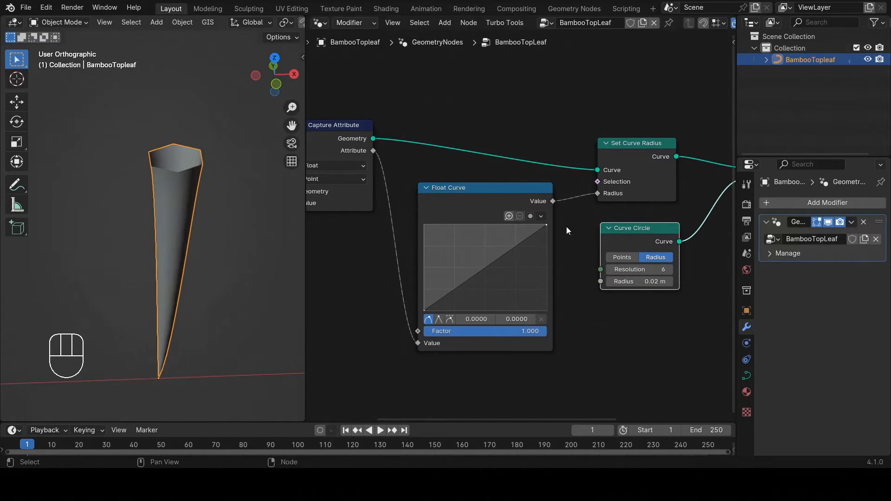
pyautogui.moveTo(472, 196); pyautogui.dragTo(477, 196)
# Step: Invert the Float Curve by raising its start point to 1.0 and lowering its end point to the bottom of the graph
pyautogui.scroll(5, 465, 270)
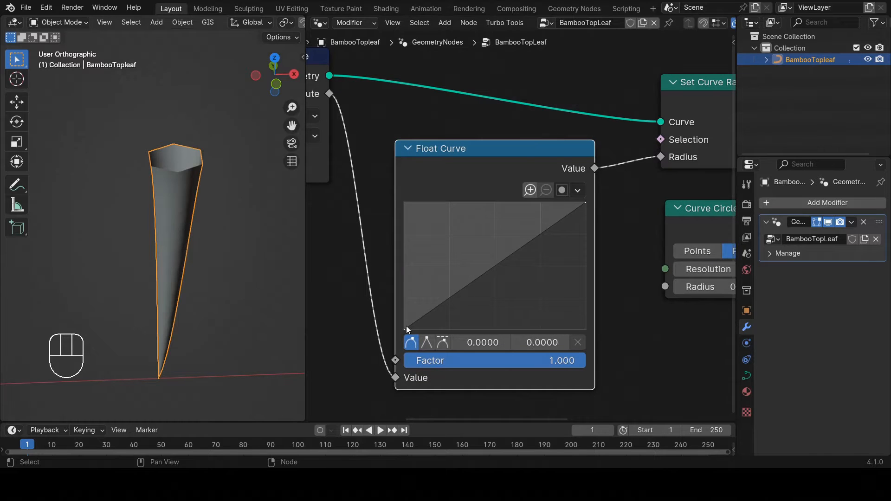
pyautogui.moveTo(405, 327); pyautogui.dragTo(405, 268)
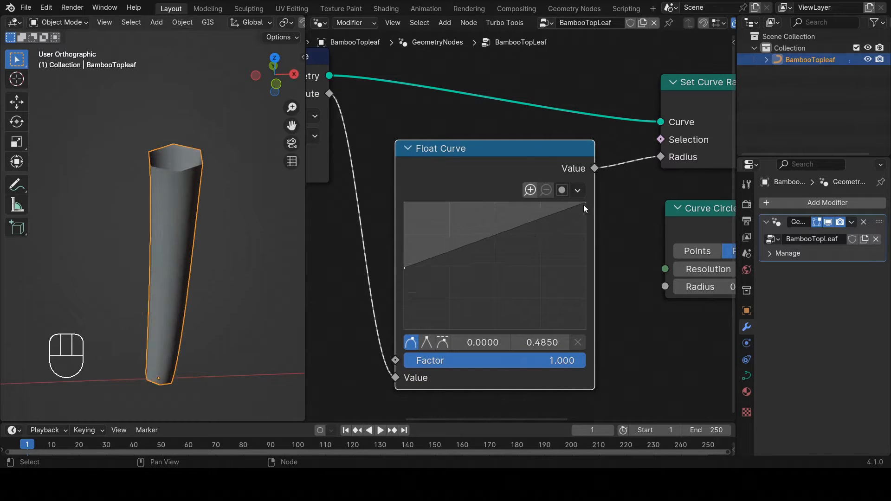
pyautogui.moveTo(584, 204); pyautogui.dragTo(585, 332)
pyautogui.moveTo(405, 268); pyautogui.dragTo(303, 216)
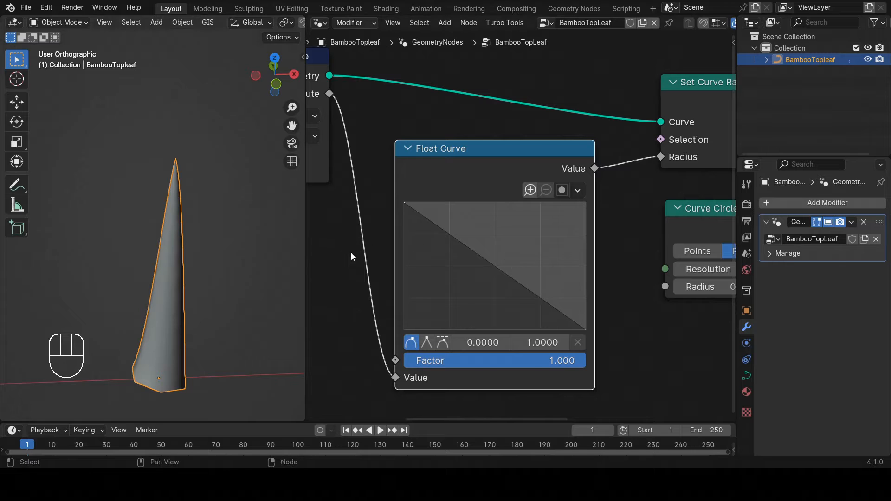
# Step: Move the Spline Parameter node slightly up, closer beneath Group Input
pyautogui.scroll(-4, 451, 255)
pyautogui.moveTo(377, 249); pyautogui.dragTo(478, 248, button='middle')
pyautogui.scroll(1, 478, 249)
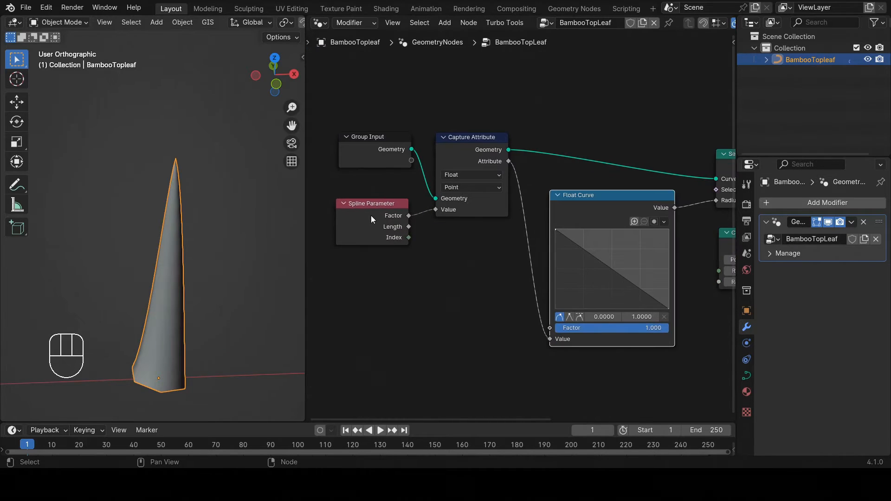
pyautogui.moveTo(371, 215); pyautogui.dragTo(372, 204)
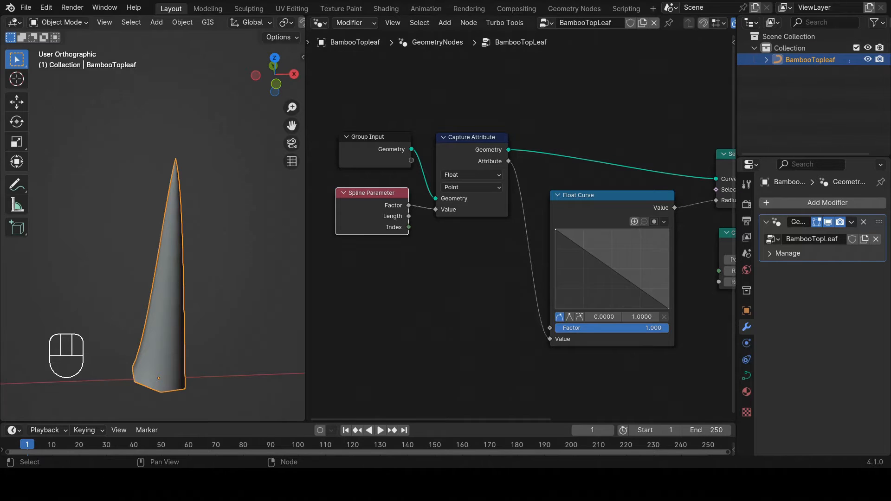
# Step: Examine the tapered stem's dimensions and its shape in front orthographic view
pyautogui.scroll(-4, 649, 260)
pyautogui.moveTo(650, 260); pyautogui.dragTo(485, 263, button='middle')
pyautogui.scroll(5, 580, 281)
pyautogui.moveTo(232, 283); pyautogui.dragTo(237, 247, button='middle')
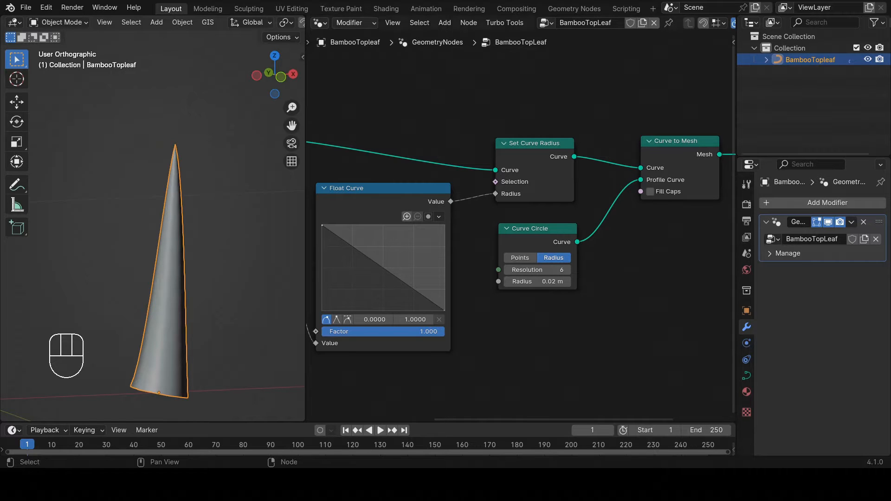
pyautogui.scroll(-4, 157, 284)
pyautogui.press('n')
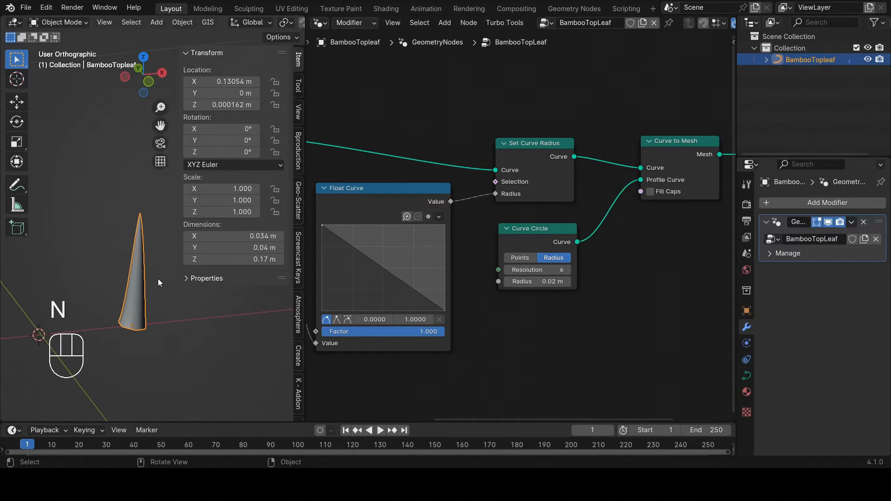
pyautogui.moveTo(141, 281); pyautogui.dragTo(132, 280, button='middle')
pyautogui.press('KP_1')
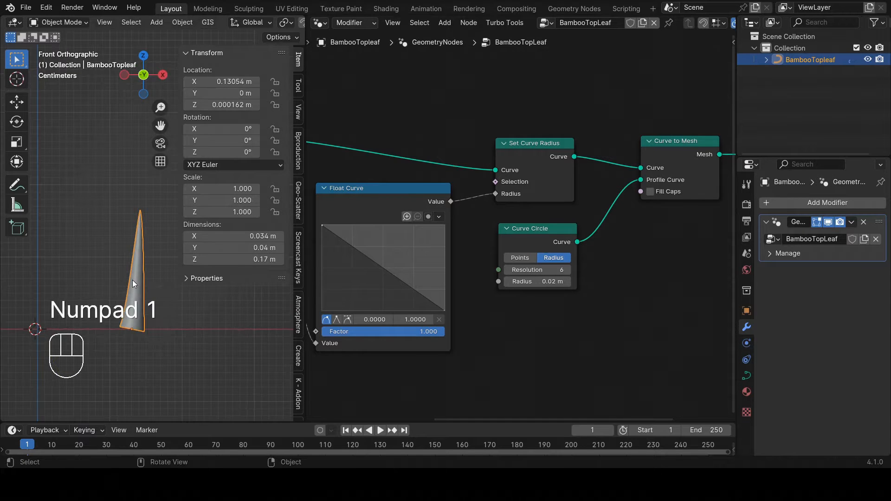
pyautogui.press('n')
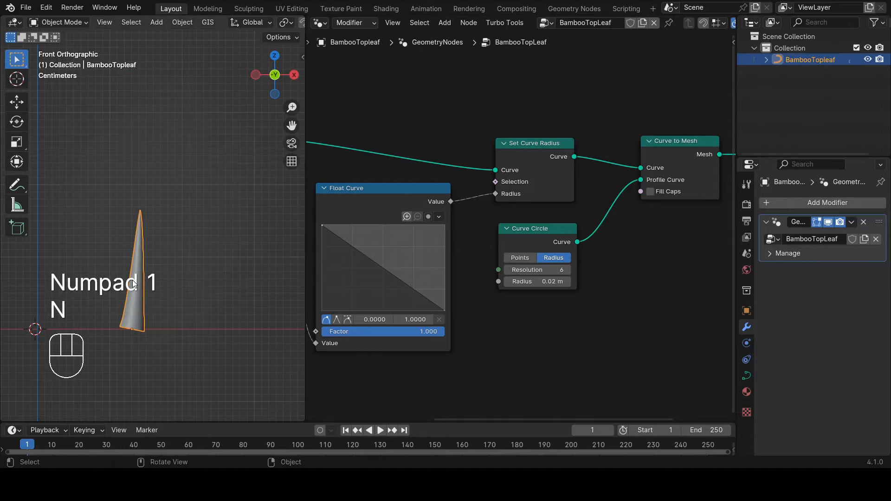
pyautogui.scroll(-3, 188, 268)
pyautogui.keyDown('shift'); pyautogui.moveTo(170, 256); pyautogui.dragTo(202, 223, button='middle'); pyautogui.keyUp('shift')
pyautogui.scroll(5, 182, 260)
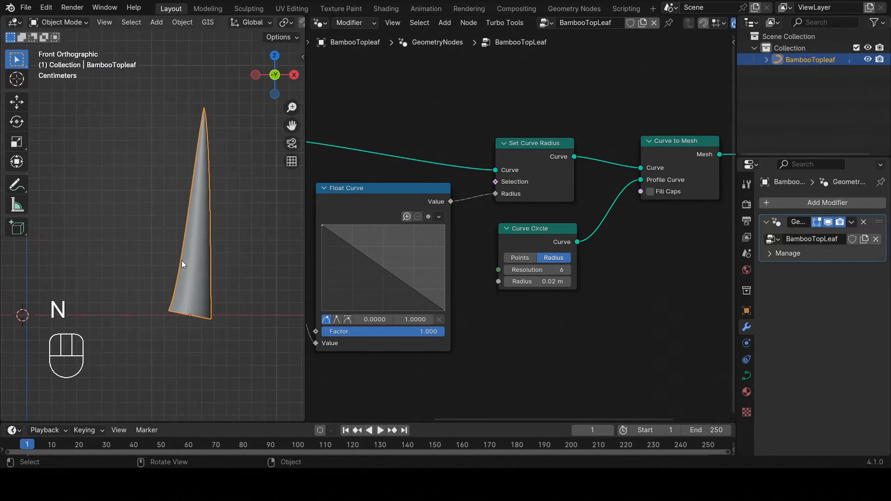
# Step: Lower the Float Curve's start point to 0.11 to thin the stem, and inspect it without the selection outline
pyautogui.moveTo(315, 272); pyautogui.dragTo(374, 245, button='middle')
pyautogui.scroll(2, 371, 219)
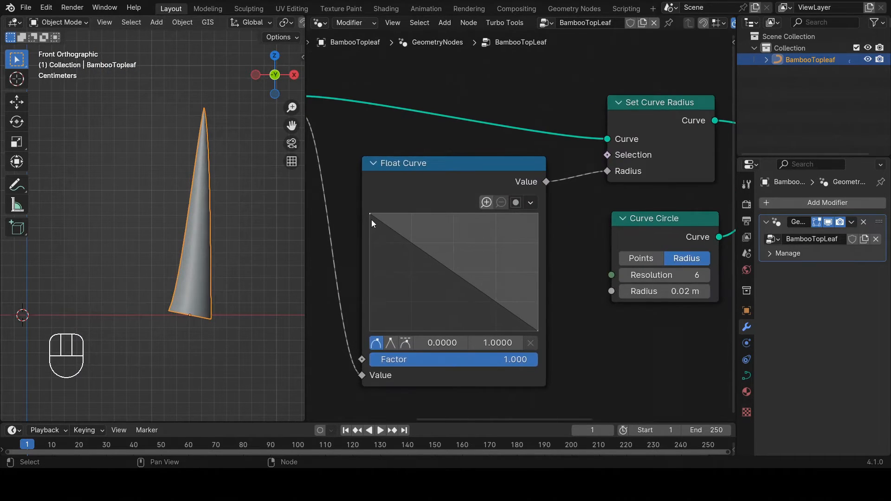
pyautogui.moveTo(372, 217); pyautogui.dragTo(370, 318)
pyautogui.scroll(2, 188, 300)
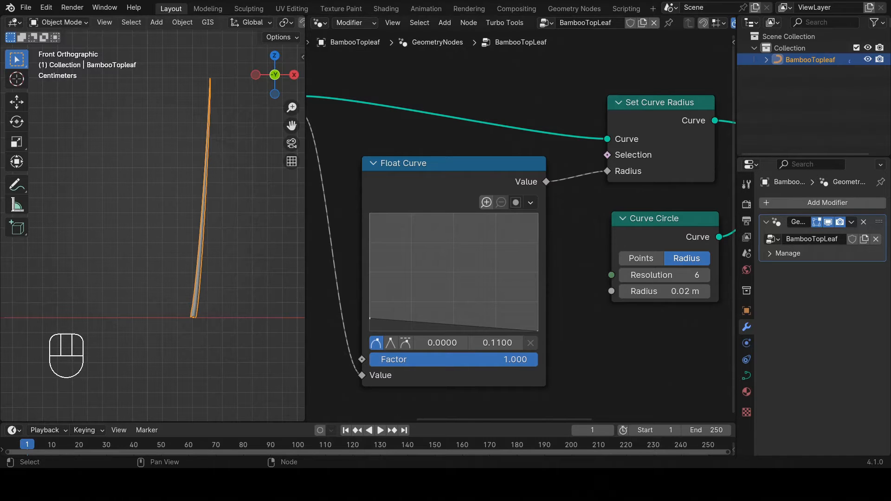
pyautogui.scroll(-2, 211, 221)
pyautogui.scroll(4, 210, 221)
pyautogui.hotkey('alt', 'a')
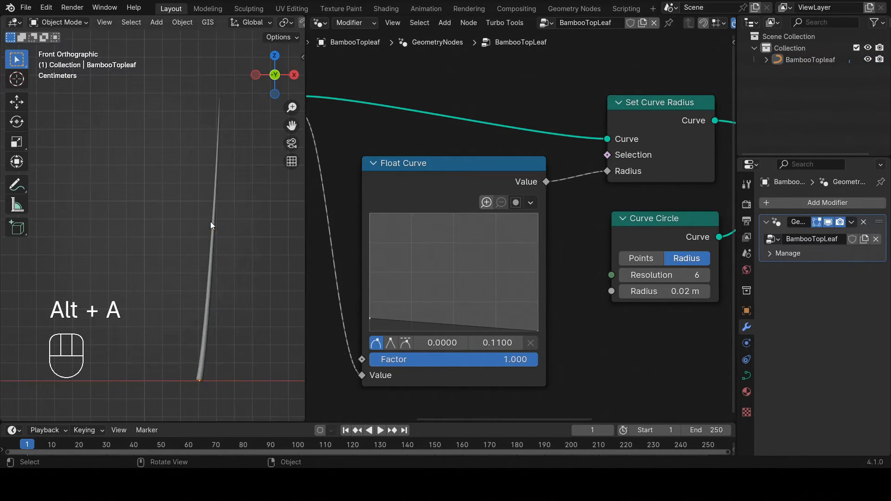
pyautogui.scroll(-2, 212, 214)
pyautogui.click(213, 203)
pyautogui.scroll(-1, 554, 238)
# Step: Tidy the node tree by bringing Set Curve Radius, Curve Circle, Curve to Mesh and Group Output closer together beside Float Curve
pyautogui.scroll(-8, 555, 239)
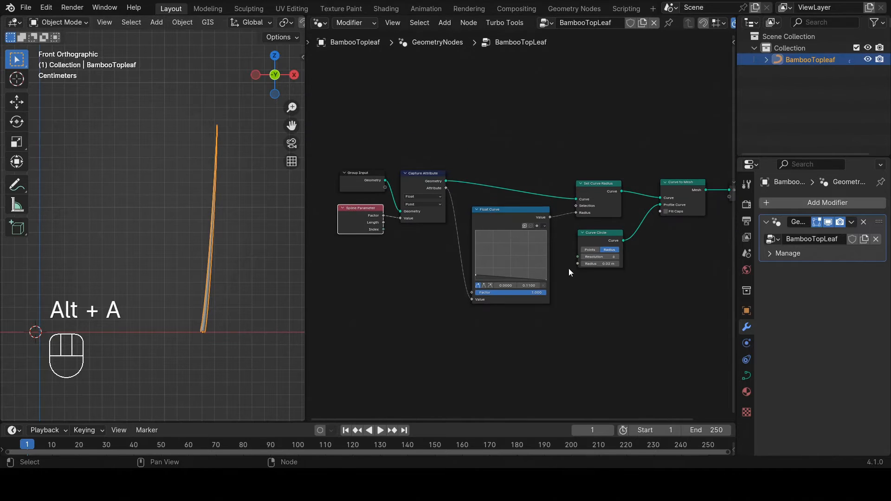
pyautogui.moveTo(588, 276); pyautogui.dragTo(581, 290, button='middle')
pyautogui.scroll(5, 357, 219)
pyautogui.moveTo(349, 224); pyautogui.dragTo(347, 221)
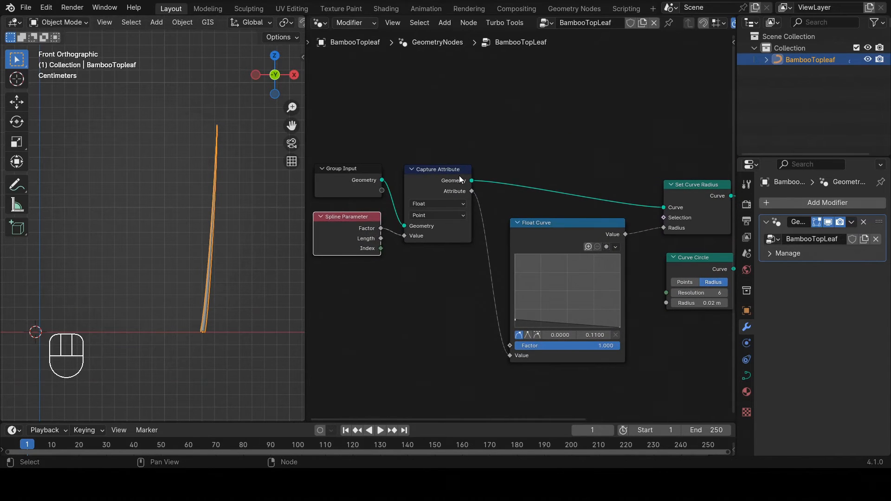
pyautogui.scroll(-2, 459, 176)
pyautogui.moveTo(447, 180); pyautogui.dragTo(443, 180)
pyautogui.moveTo(536, 219); pyautogui.dragTo(537, 215)
pyautogui.moveTo(657, 194); pyautogui.dragTo(644, 184)
pyautogui.moveTo(647, 205); pyautogui.dragTo(514, 216, button='middle')
pyautogui.moveTo(535, 254); pyautogui.dragTo(525, 236)
pyautogui.moveTo(635, 192); pyautogui.dragTo(593, 188)
pyautogui.moveTo(706, 199); pyautogui.dragTo(649, 192)
pyautogui.moveTo(528, 240); pyautogui.dragTo(520, 237)
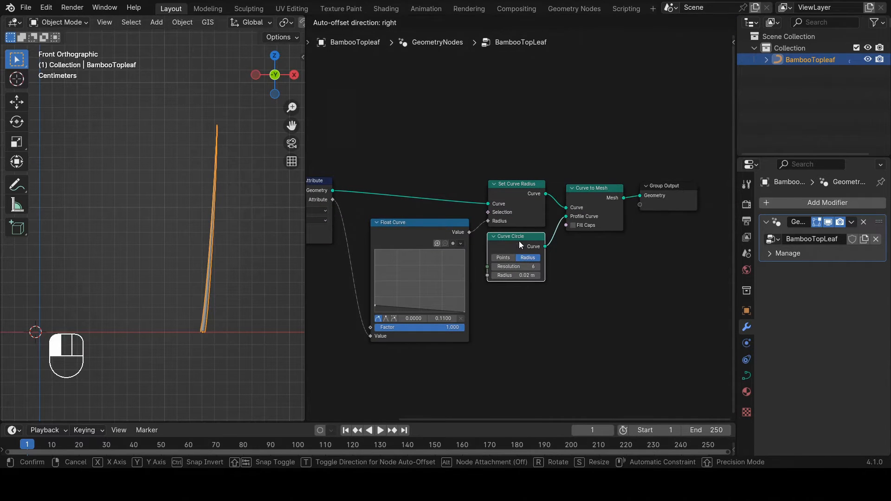
# Step: Enter Edit Mode on the stem curve and move its tip control point slightly toward negative X
pyautogui.scroll(1, 218, 192)
pyautogui.keyDown('shift'); pyautogui.scroll(3, 222, 200); pyautogui.keyUp('shift')
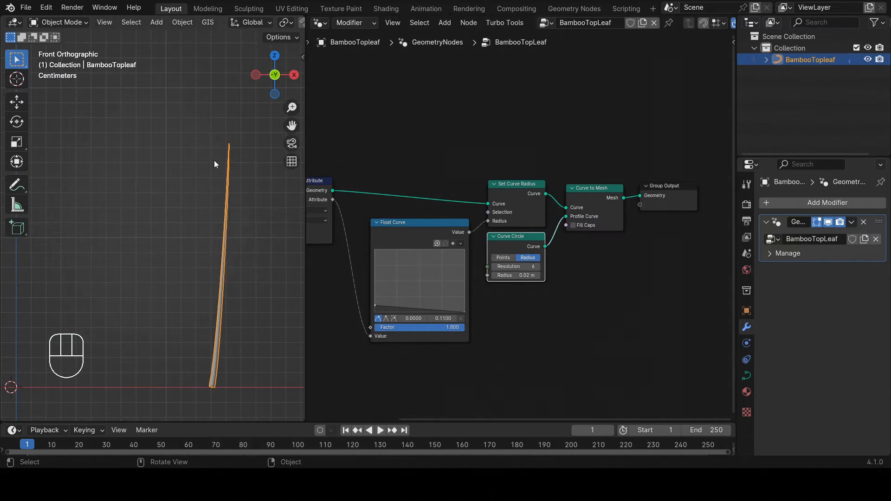
pyautogui.moveTo(446, 201); pyautogui.dragTo(504, 191, button='middle')
pyautogui.press('Tab')
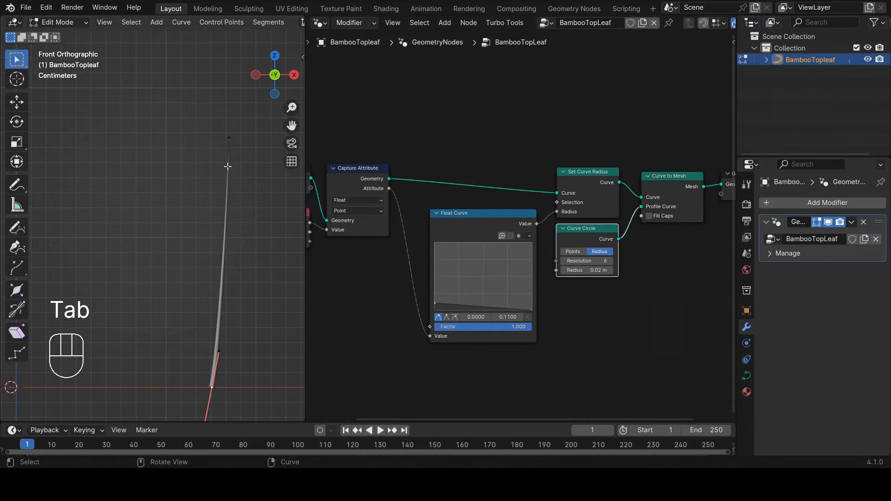
pyautogui.click(230, 137)
pyautogui.scroll(-2, 230, 140)
pyautogui.press('g')
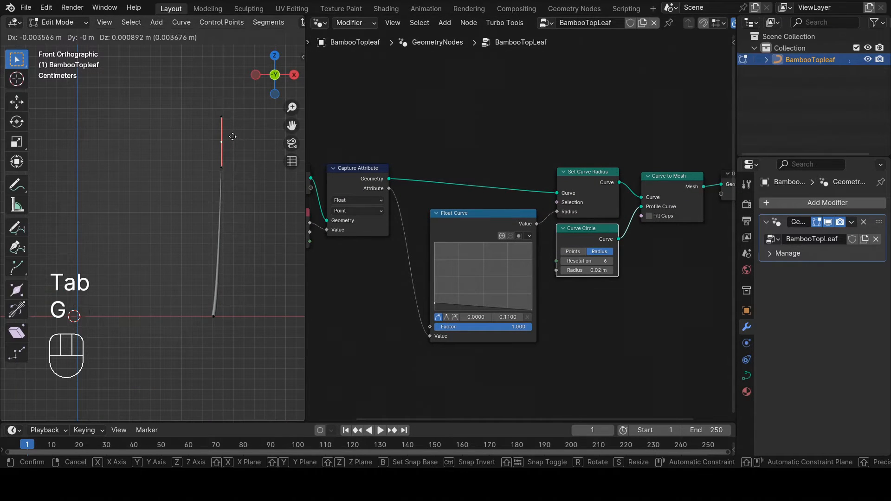
pyautogui.click(228, 137)
# Step: Rotate the base control point of the curve so its handles stand nearly vertical
pyautogui.click(228, 308)
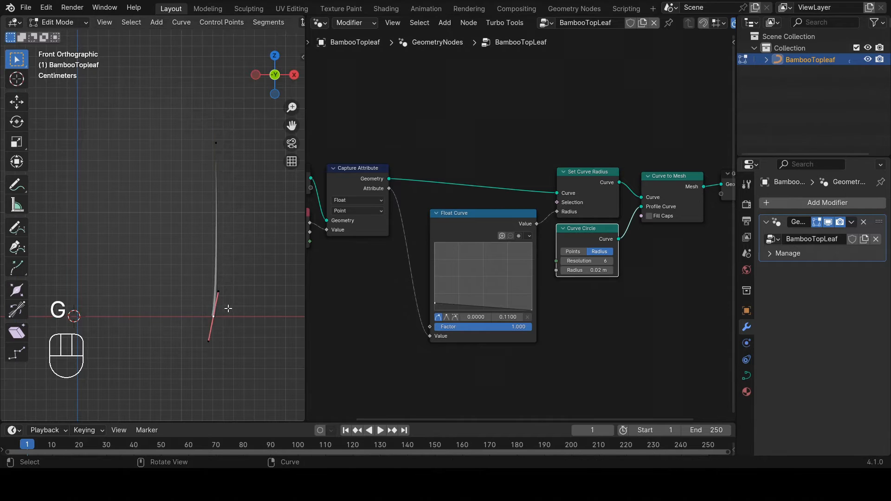
pyautogui.scroll(1, 228, 308)
pyautogui.press('r')
pyautogui.click(237, 292)
# Step: Rotate and move the tip control point so the upper stem bends toward negative X
pyautogui.keyDown('shift'); pyautogui.moveTo(225, 240); pyautogui.dragTo(237, 278, button='middle'); pyautogui.keyUp('shift')
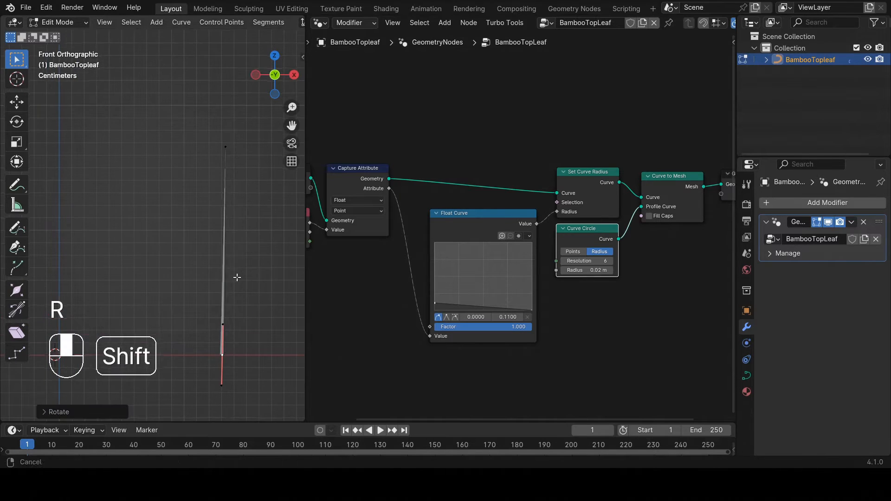
pyautogui.click(225, 147)
pyautogui.press('r')
pyautogui.press('r')
pyautogui.click(248, 145)
pyautogui.press('g')
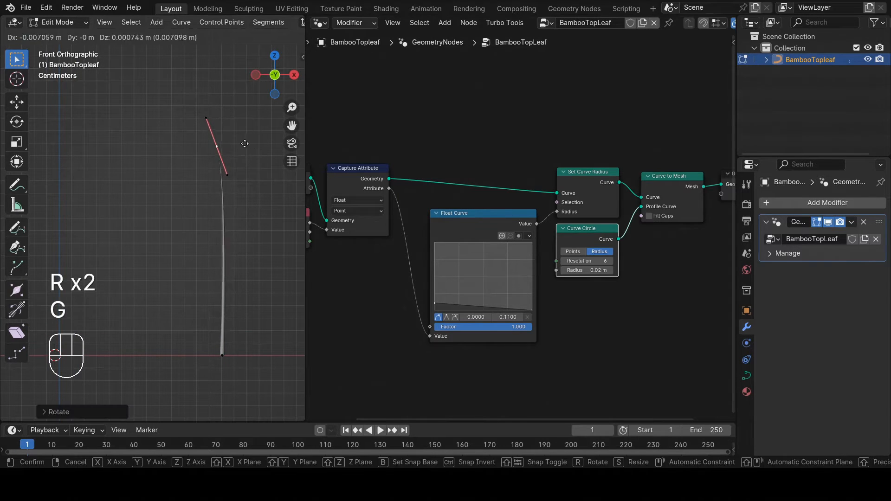
pyautogui.press('r')
pyautogui.press('g')
pyautogui.press('r')
pyautogui.click(251, 155)
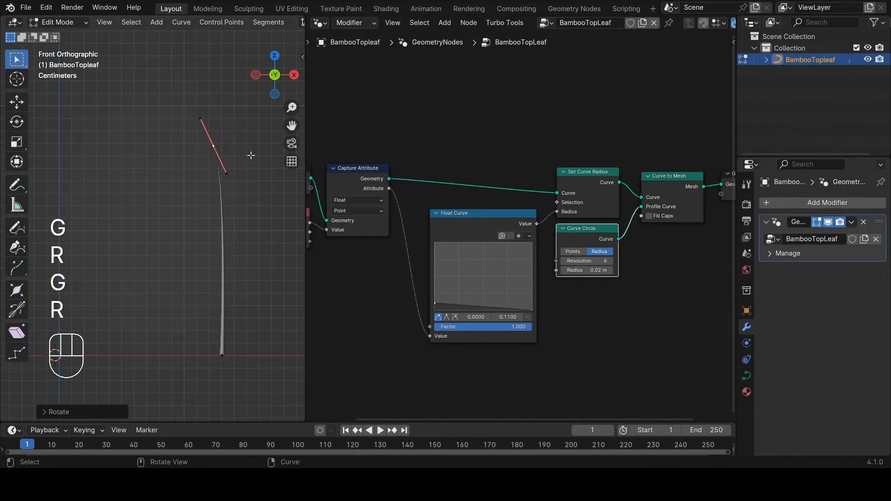
# Step: Return to Object Mode and deselect the stem to check its bent shape
pyautogui.press('Tab')
pyautogui.scroll(2, 215, 145)
pyautogui.scroll(-2, 216, 152)
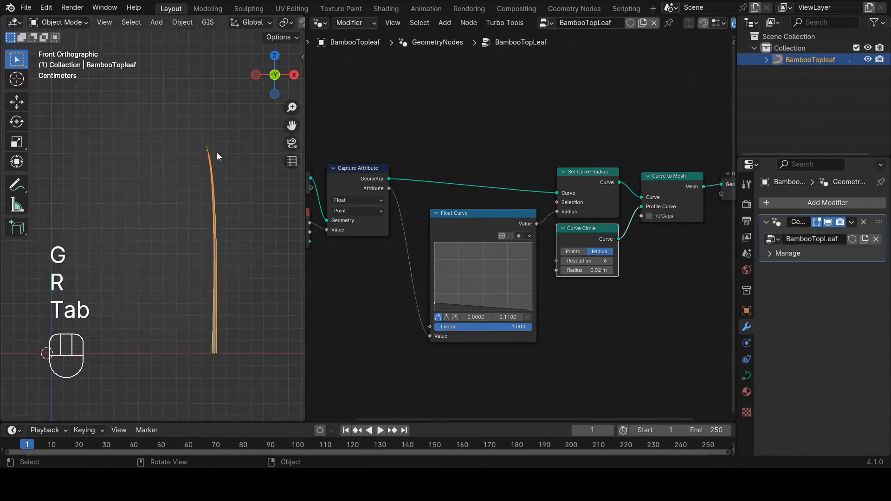
pyautogui.hotkey('alt', 'a')
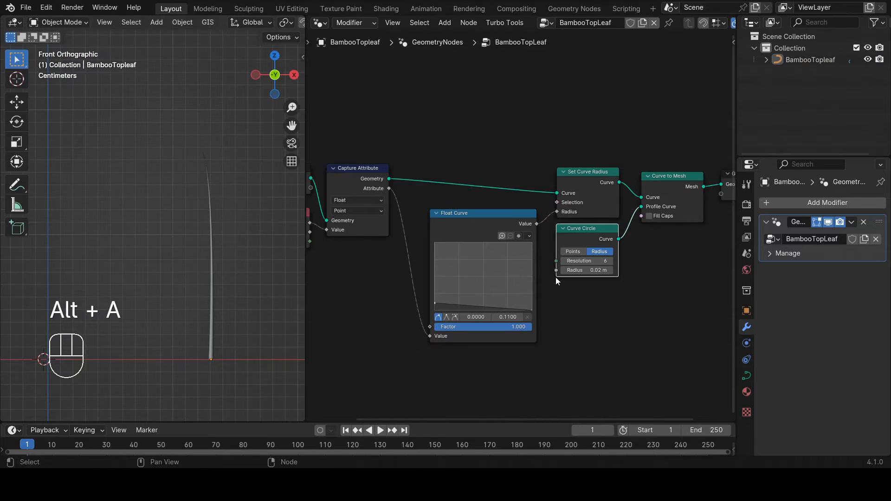
# Step: Add a Set Material node between Curve to Mesh and Group Output in the geometry node tree
pyautogui.scroll(-4, 596, 279)
pyautogui.moveTo(623, 279); pyautogui.dragTo(553, 277, button='middle')
pyautogui.scroll(2, 514, 268)
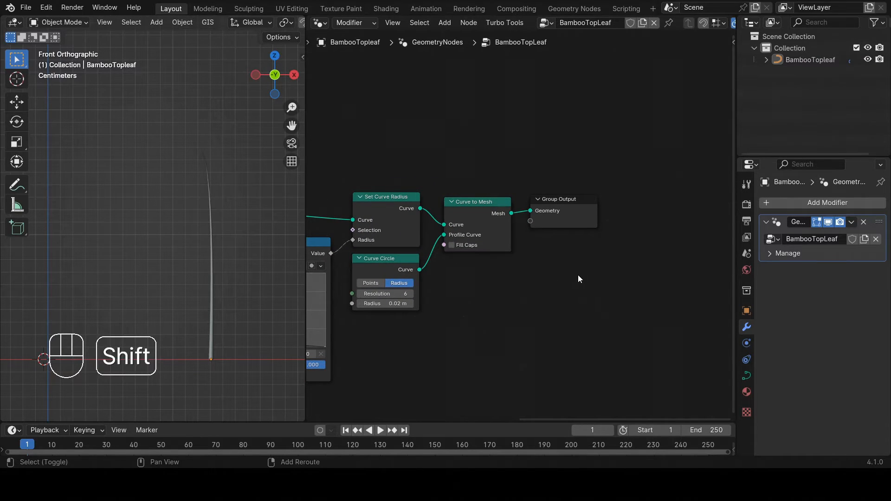
pyautogui.hotkey('shift', 'a')
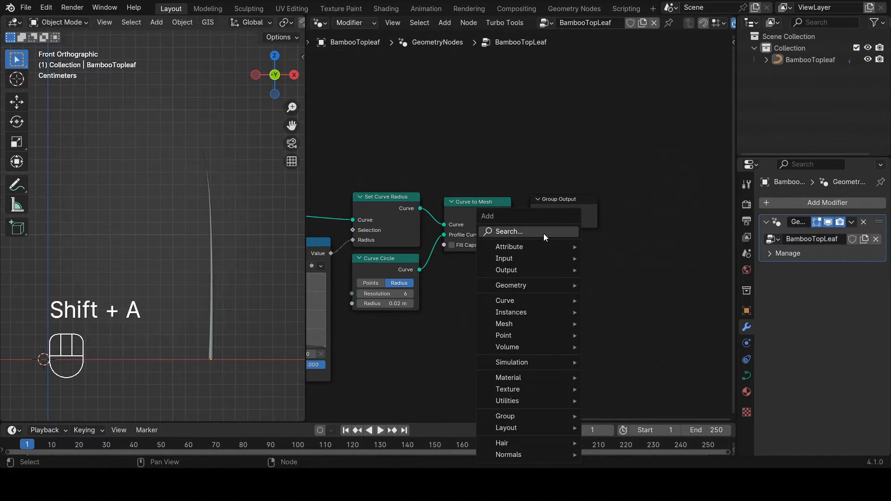
pyautogui.write('sm')
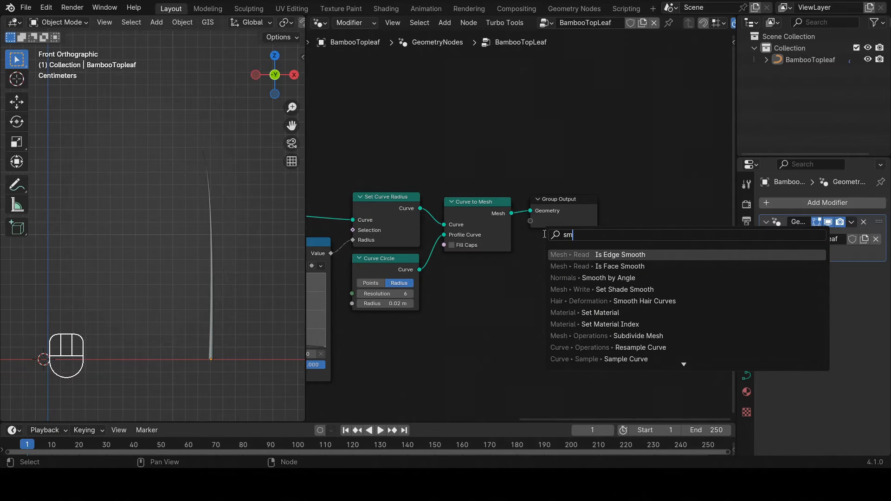
pyautogui.click(598, 313)
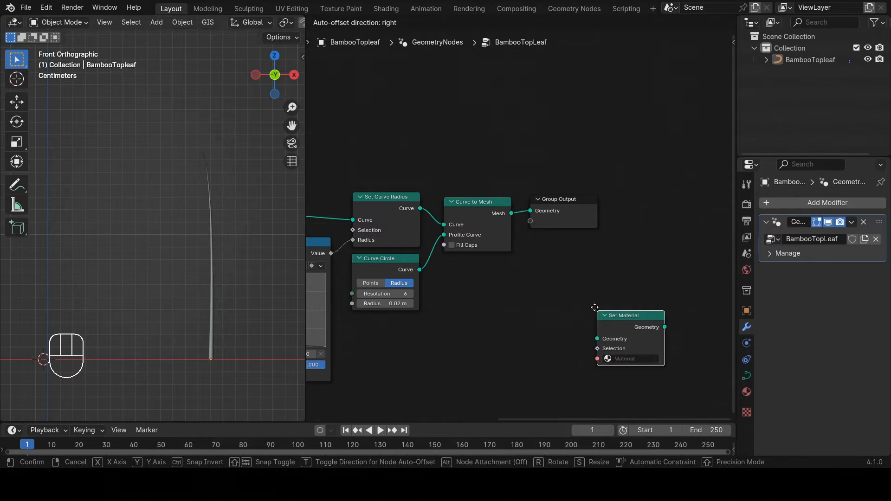
pyautogui.click(517, 194)
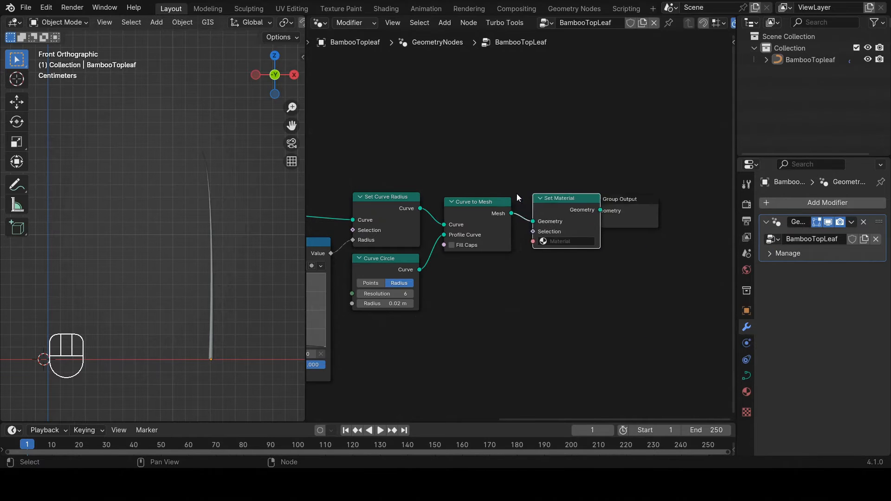
# Step: Select the stem and create a new material on it named BambooSmallestBranch
pyautogui.click(213, 249)
pyautogui.click(746, 392)
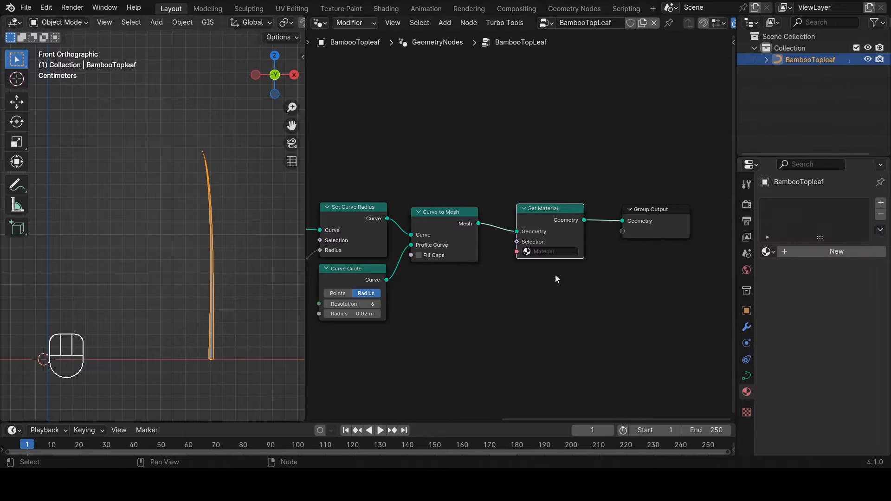
pyautogui.scroll(4, 232, 199)
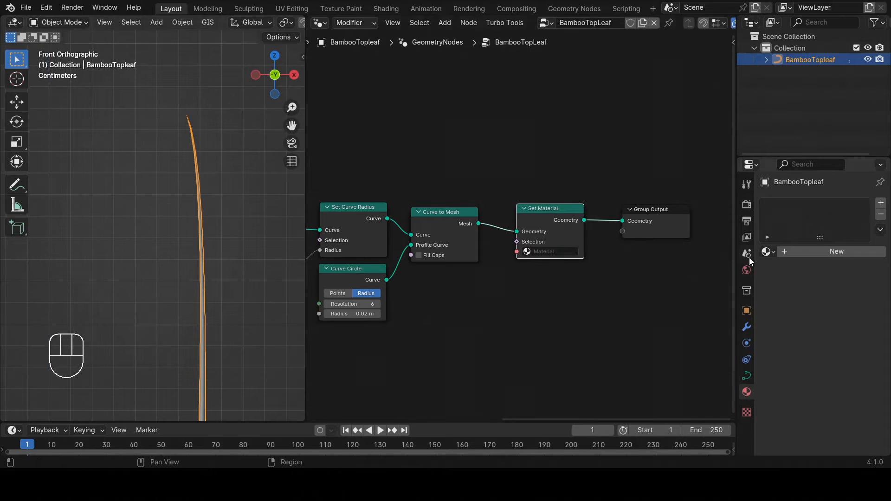
pyautogui.click(801, 254)
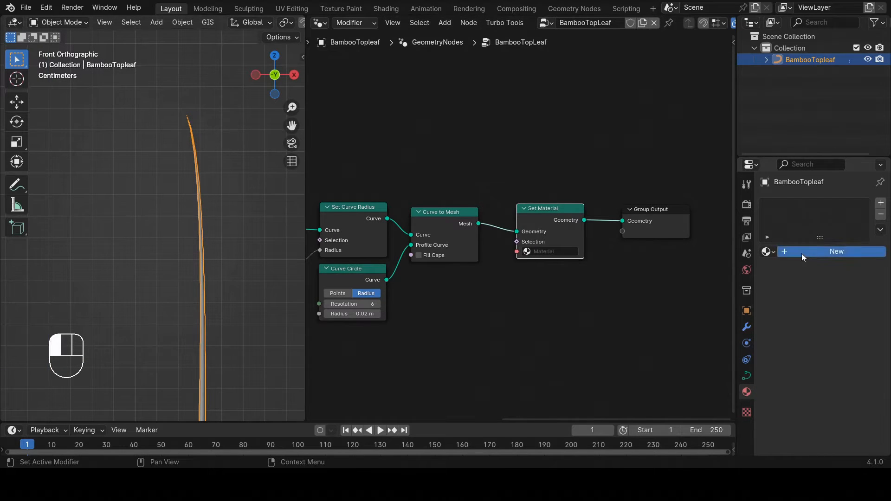
pyautogui.click(801, 253)
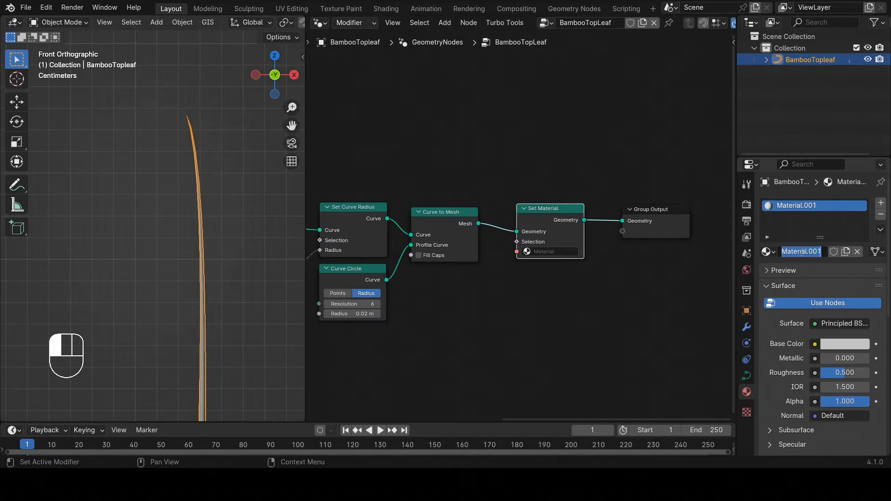
pyautogui.write('Bamboo')
pyautogui.write('SmallestB')
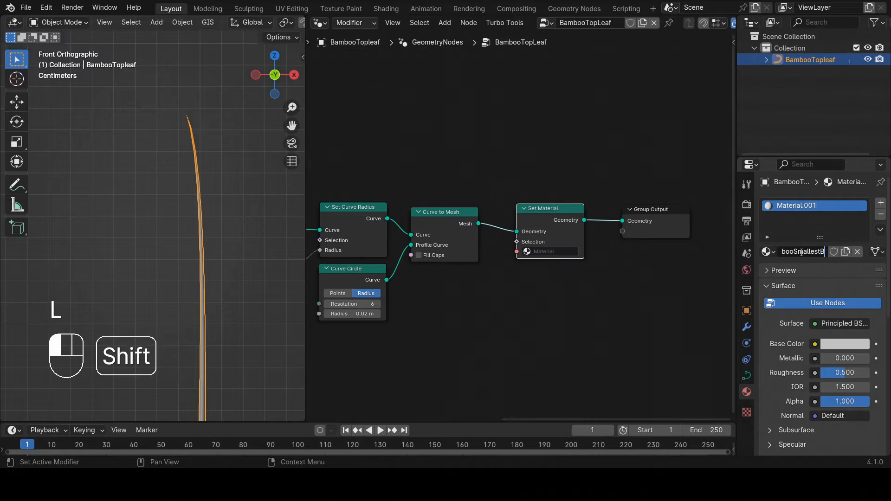
pyautogui.write('ranch')
pyautogui.press('Return')
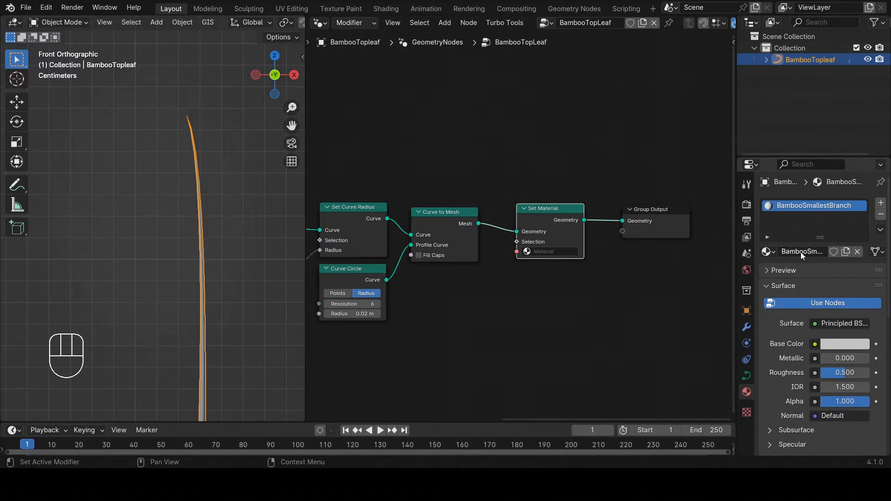
# Step: Assign the BambooSmallestBranch material in the Set Material node
pyautogui.scroll(-2, 651, 263)
pyautogui.moveTo(615, 279); pyautogui.dragTo(636, 248, button='middle')
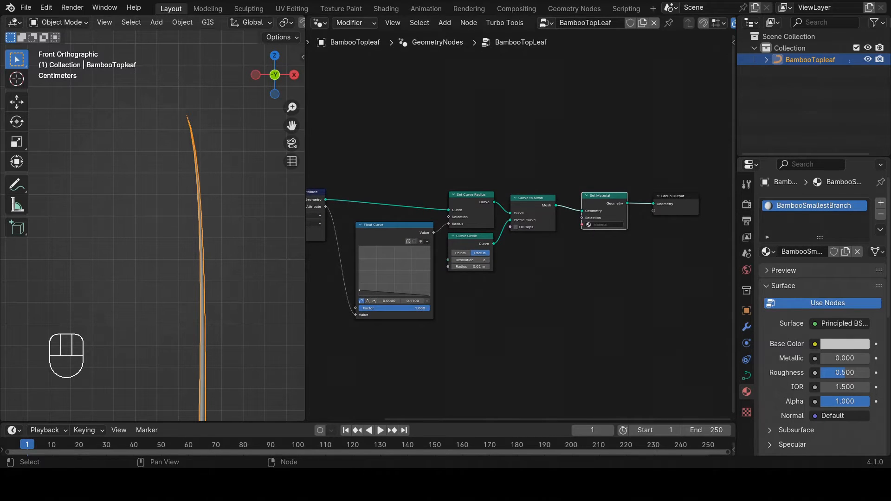
pyautogui.scroll(3, 602, 220)
pyautogui.click(603, 227)
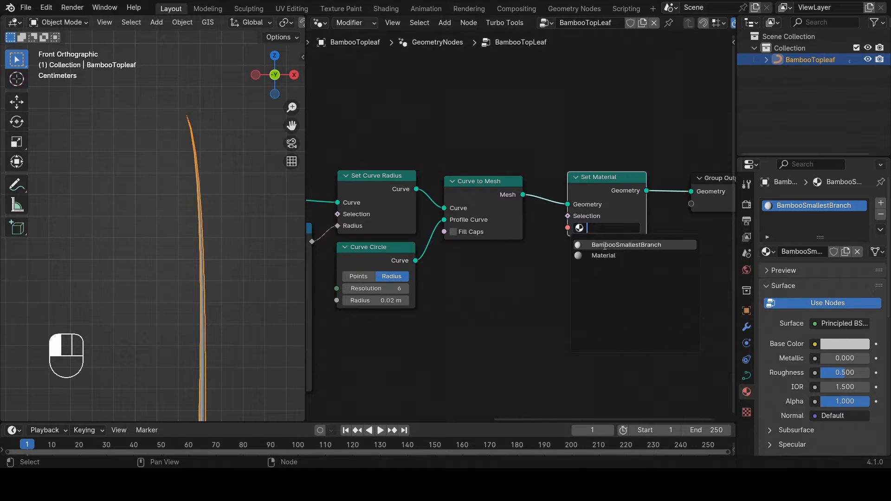
pyautogui.click(605, 245)
# Step: Switch the 3D viewport to Material Preview shading and deselect the stem
pyautogui.scroll(-5, 255, 25)
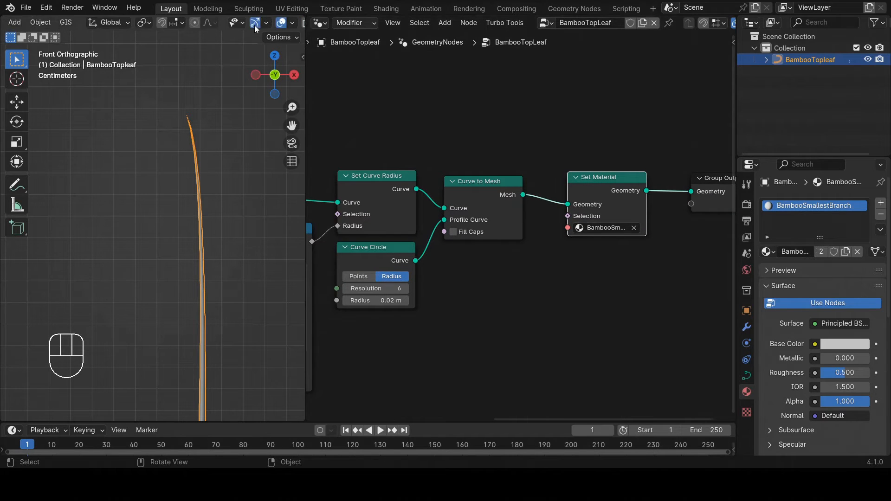
pyautogui.scroll(-3, 255, 25)
pyautogui.click(272, 24)
pyautogui.moveTo(184, 178); pyautogui.dragTo(208, 206, button='middle')
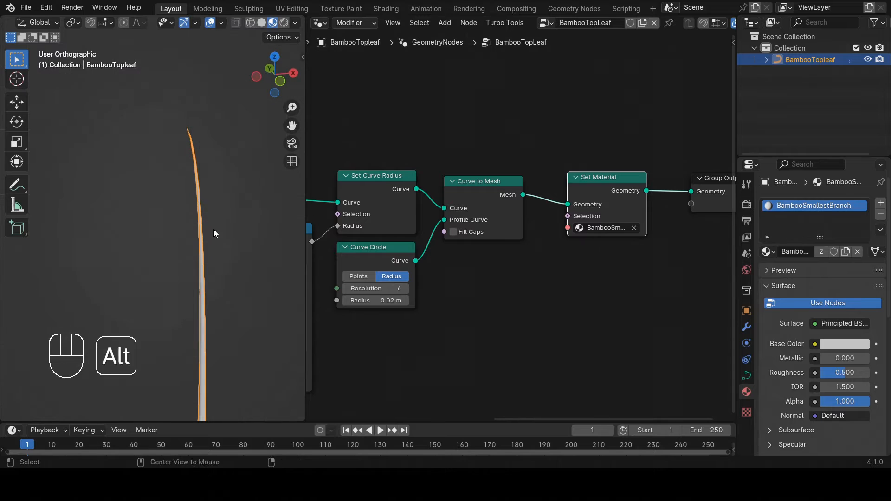
pyautogui.hotkey('alt', 'a')
pyautogui.moveTo(215, 291); pyautogui.dragTo(205, 218, button='middle')
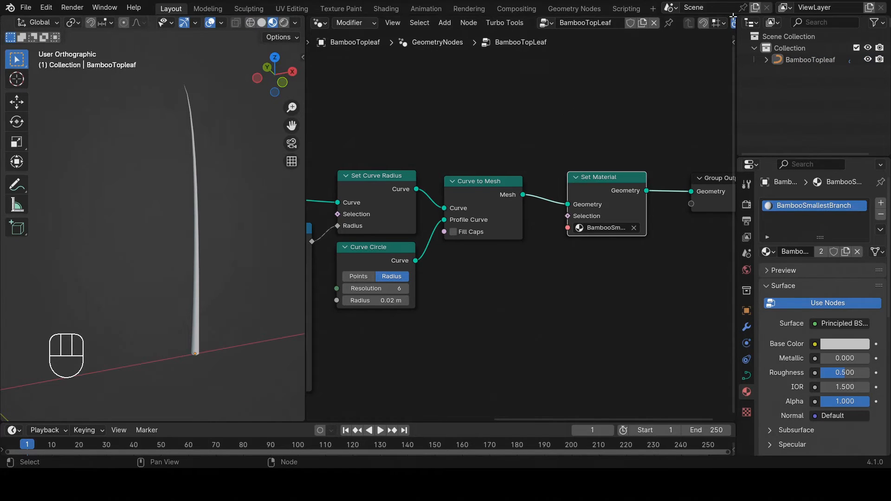
# Step: Split the node editor into upper and lower areas and make the lower one a Shader Editor showing the stem's material
pyautogui.moveTo(732, 17); pyautogui.dragTo(333, 238)
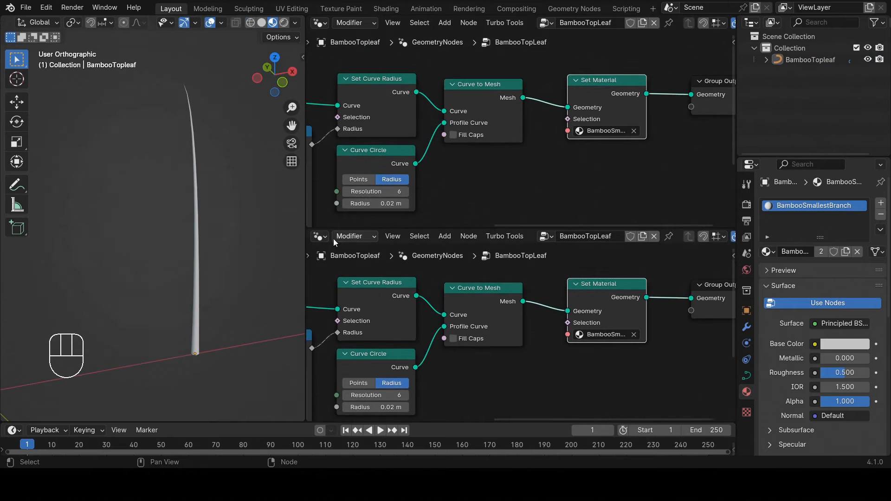
pyautogui.click(321, 237)
pyautogui.click(346, 342)
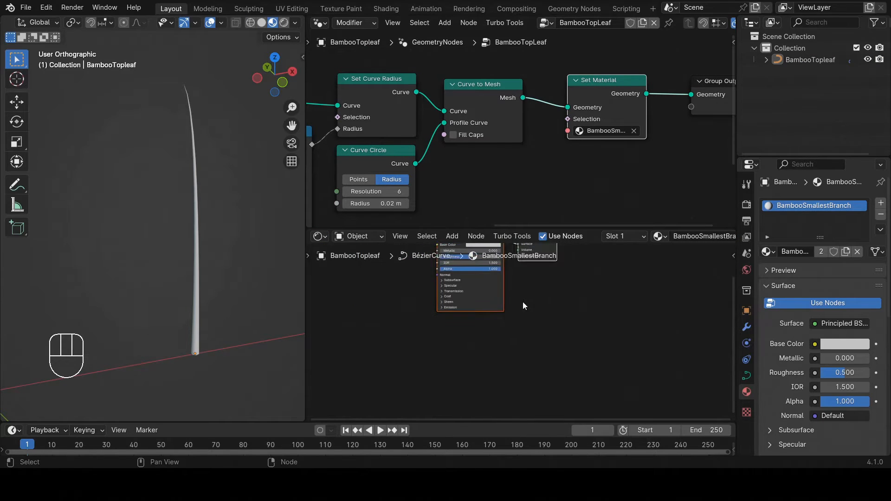
pyautogui.moveTo(523, 301); pyautogui.dragTo(604, 289, button='middle')
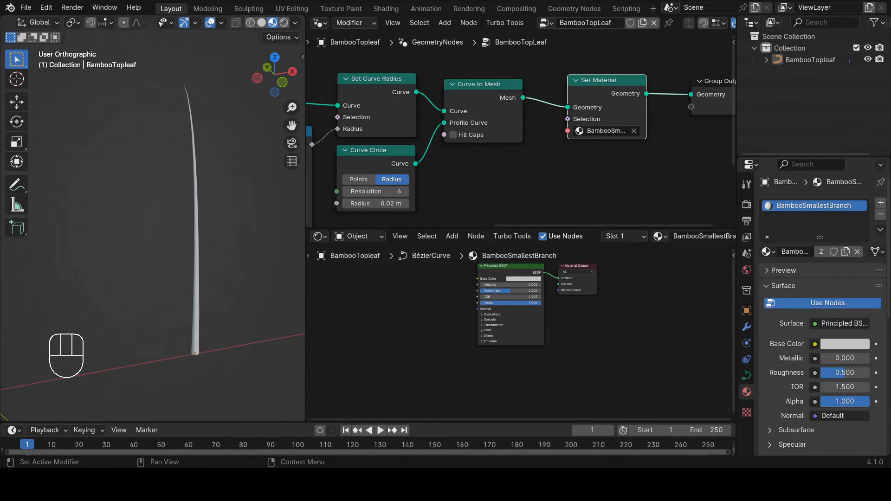
# Step: Set the Principled BSDF's Base Color to hex 818958
pyautogui.scroll(3, 475, 260)
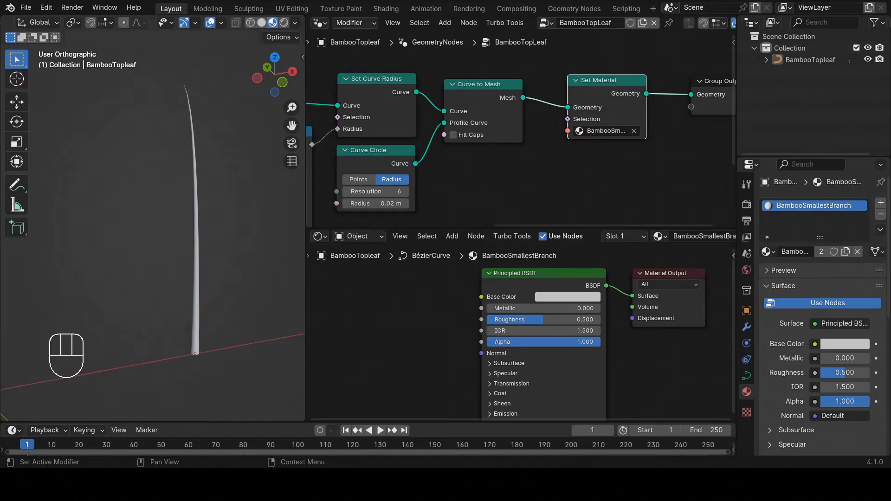
pyautogui.scroll(2, 572, 299)
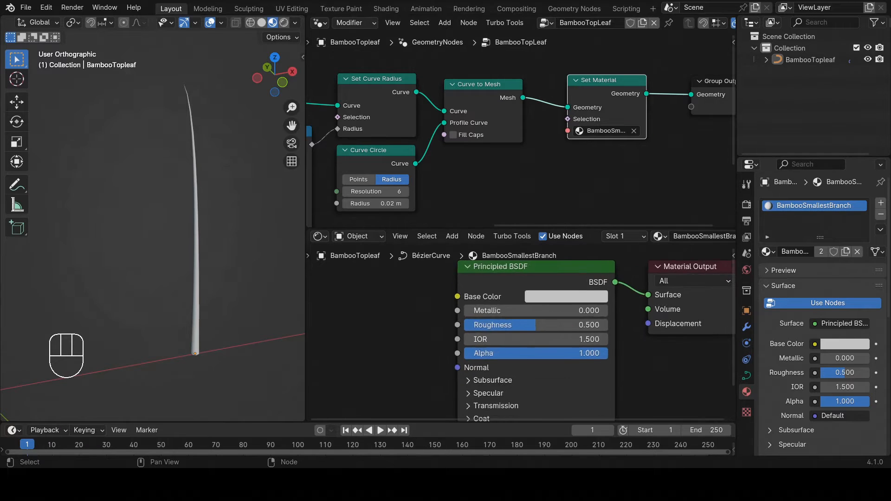
pyautogui.click(572, 297)
pyautogui.click(606, 262)
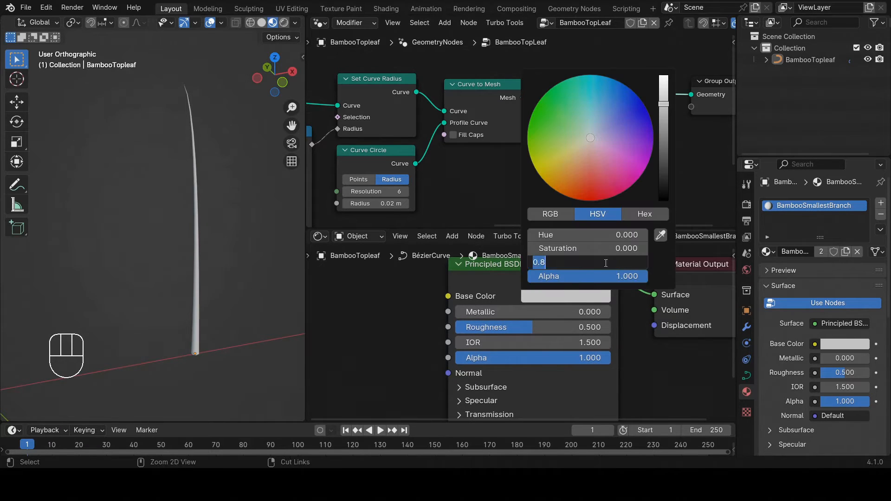
pyautogui.write('818958')
pyautogui.press('Escape')
pyautogui.click(644, 214)
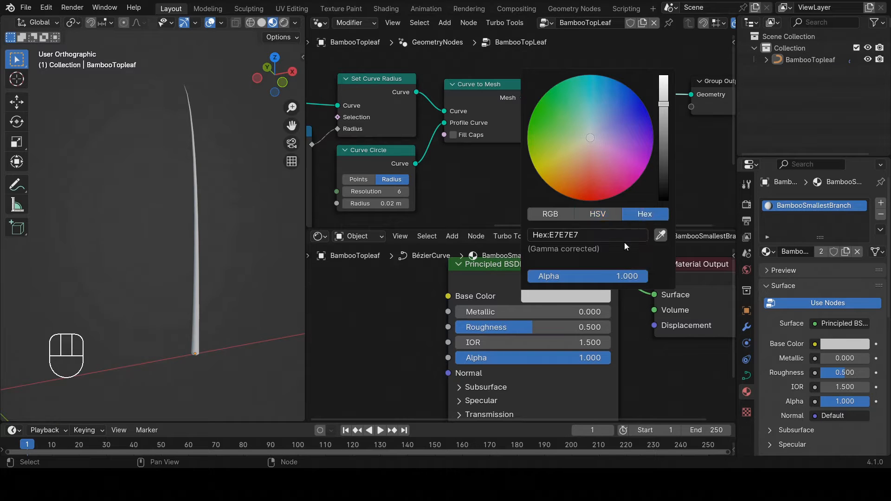
pyautogui.click(600, 236)
pyautogui.write('81895B')
pyautogui.press('Return')
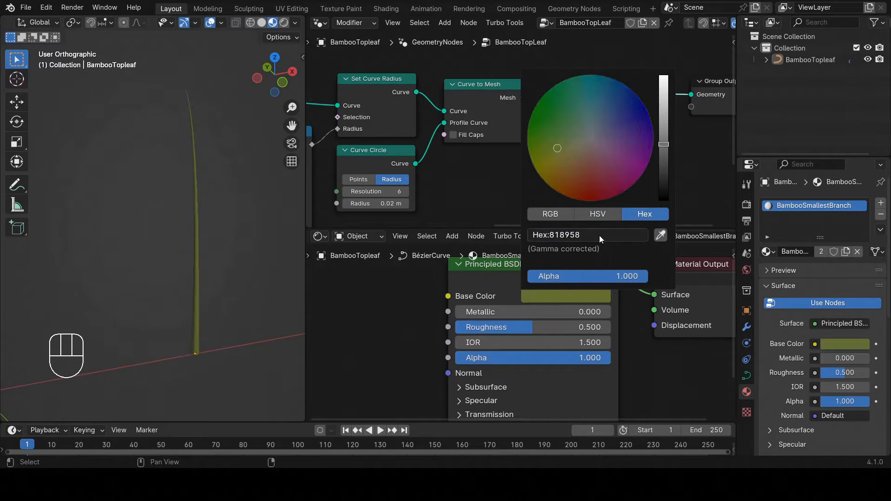
pyautogui.click(550, 297)
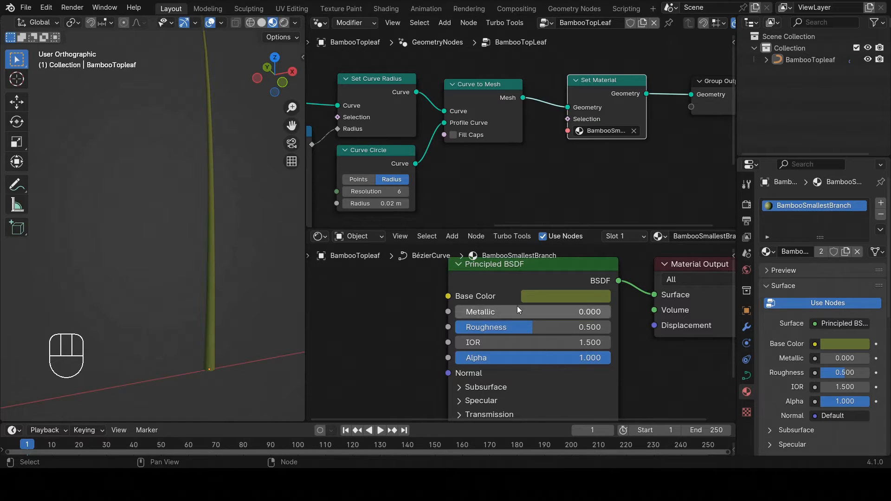
# Step: Set the Principled BSDF's IOR to 1.52
pyautogui.moveTo(549, 327); pyautogui.dragTo(538, 303, button='middle')
pyautogui.click(539, 320)
pyautogui.write('1.52')
pyautogui.press('Return')
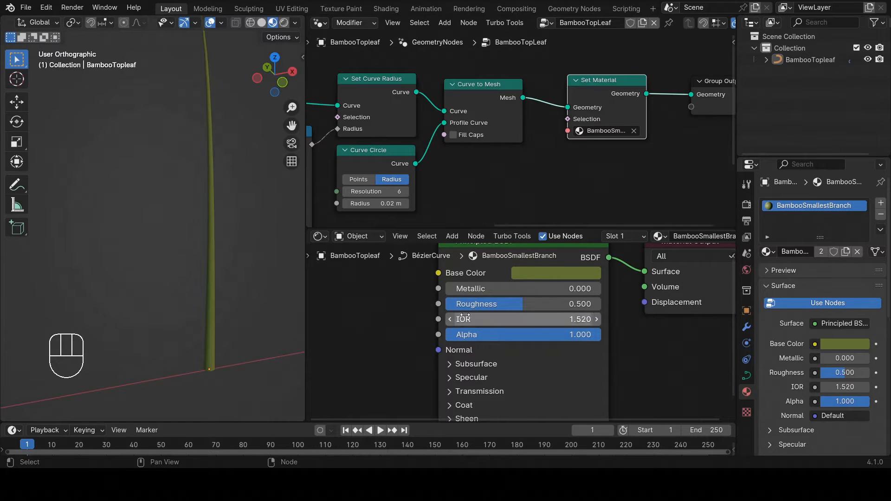
pyautogui.scroll(-3, 419, 319)
pyautogui.moveTo(420, 319); pyautogui.dragTo(452, 317, button='middle')
# Step: Examine the coloured stem from several angles, returning to the front orthographic view with nothing selected
pyautogui.moveTo(221, 275); pyautogui.dragTo(171, 238, button='middle')
pyautogui.scroll(-7, 248, 275)
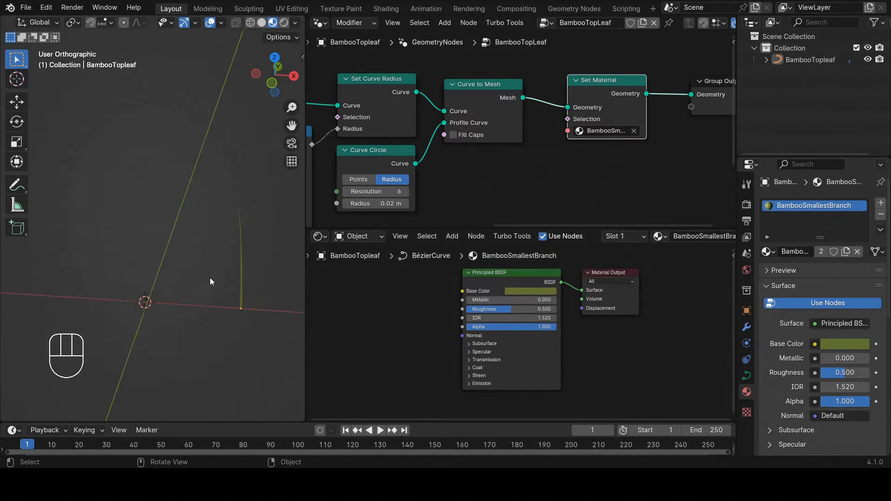
pyautogui.moveTo(210, 278)
pyautogui.mouseDown(button='middle')
pyautogui.moveTo(184, 278)
pyautogui.moveTo(210, 275)
pyautogui.mouseUp(button='middle')
pyautogui.hotkey('alt', 'a')
pyautogui.click(204, 275)
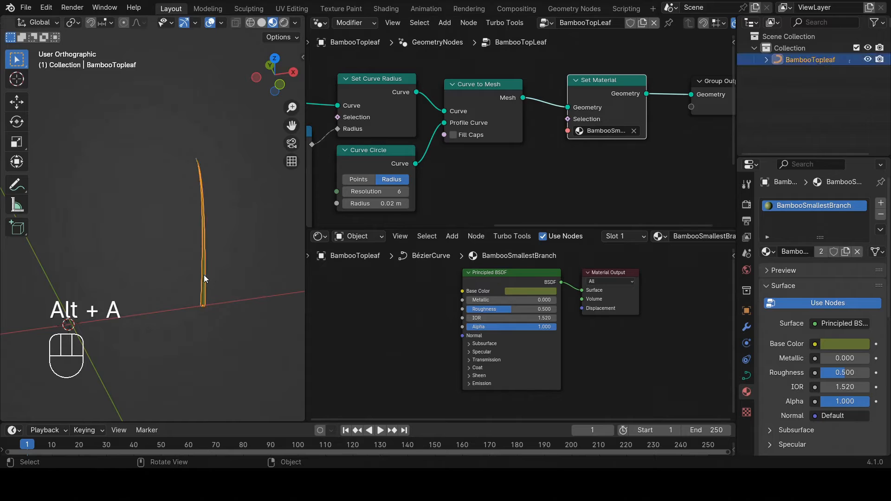
pyautogui.press('KP_1')
pyautogui.hotkey('alt', 'a')
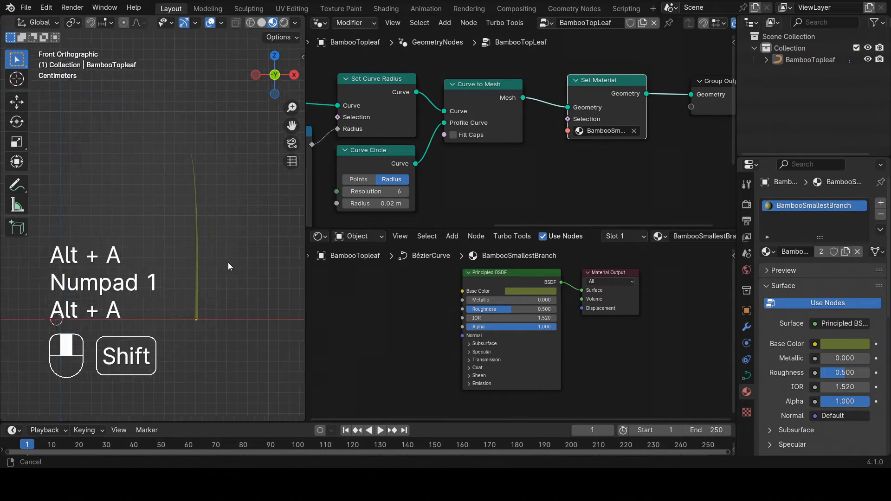
pyautogui.keyDown('shift'); pyautogui.moveTo(227, 263); pyautogui.dragTo(173, 282, button='middle'); pyautogui.keyUp('shift')
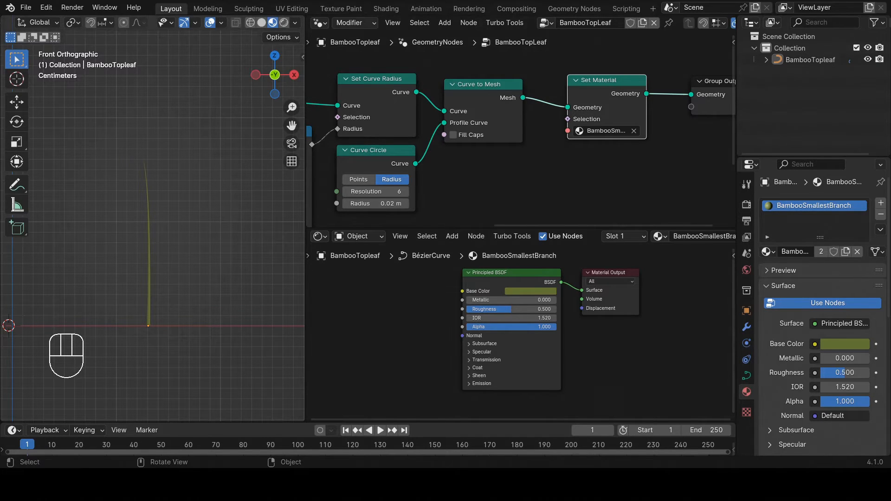
# Step: Duplicate the stem and place the copy beside the original toward positive X along the global X axis
pyautogui.click(149, 231)
pyautogui.keyDown('shift'); pyautogui.moveTo(162, 232); pyautogui.dragTo(139, 233, button='middle'); pyautogui.keyUp('shift')
pyautogui.scroll(1, 136, 232)
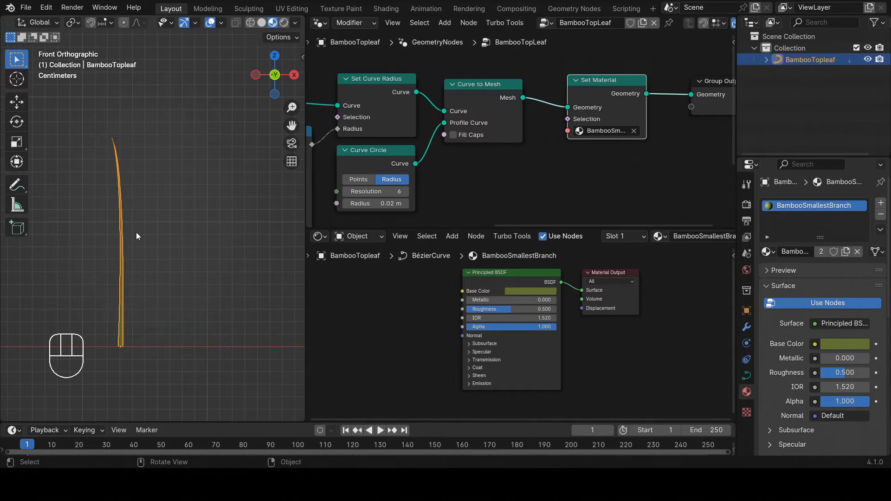
pyautogui.scroll(-2, 135, 232)
pyautogui.hotkey('shift', 'd')
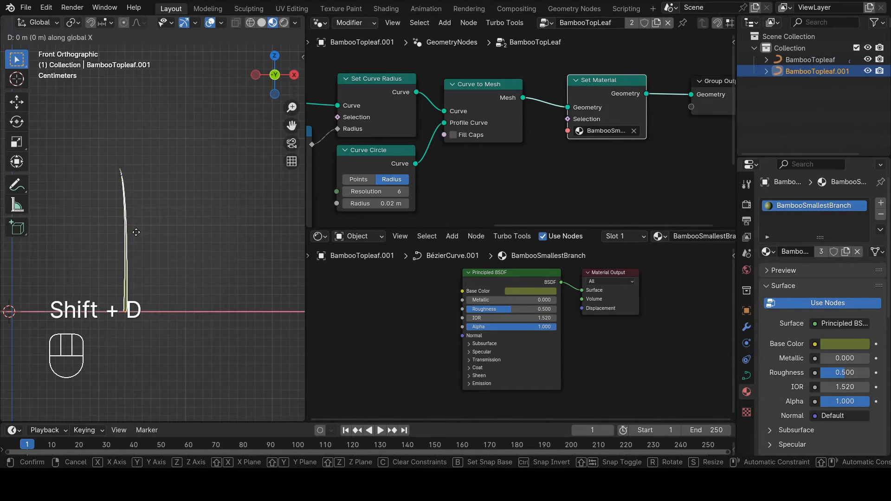
pyautogui.click(184, 235)
pyautogui.keyDown('shift'); pyautogui.moveTo(149, 230); pyautogui.dragTo(191, 239, button='middle'); pyautogui.keyUp('shift')
pyautogui.scroll(4, 190, 239)
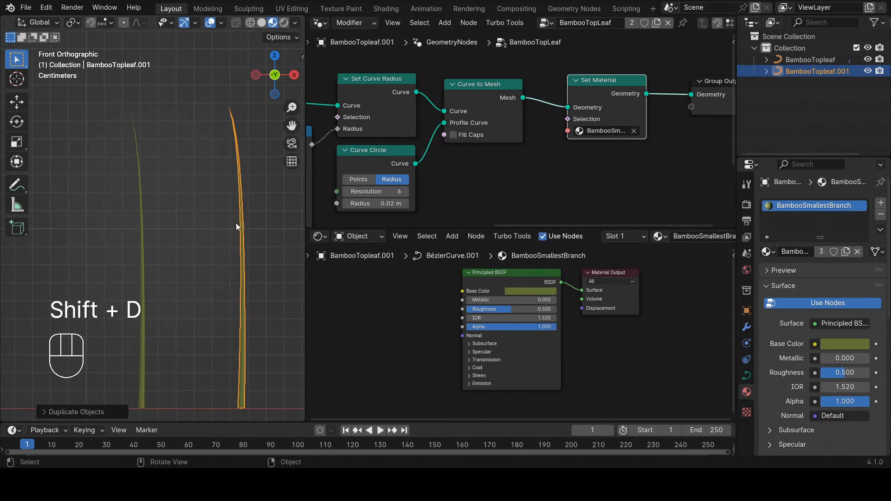
# Step: Raise the copied stem's top control point in Edit Mode and rotate its handles to vertical
pyautogui.click(253, 220)
pyautogui.scroll(-3, 233, 232)
pyautogui.press('Tab')
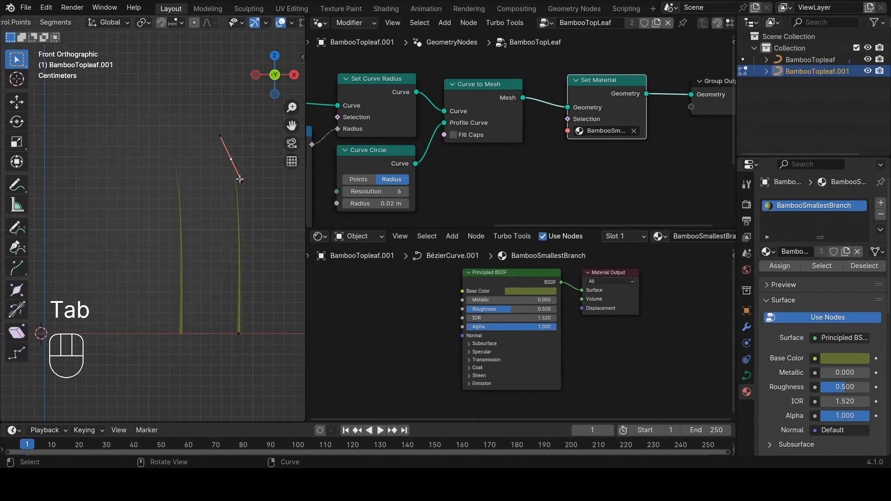
pyautogui.press('g')
pyautogui.keyDown('shift'); pyautogui.moveTo(242, 176); pyautogui.dragTo(214, 197, button='middle'); pyautogui.keyUp('shift')
pyautogui.click(225, 130)
pyautogui.press('r')
pyautogui.click(218, 132)
# Step: Fine-tune the position and rotation of the raised tip point so the stem's top leans slightly toward positive X
pyautogui.press('g')
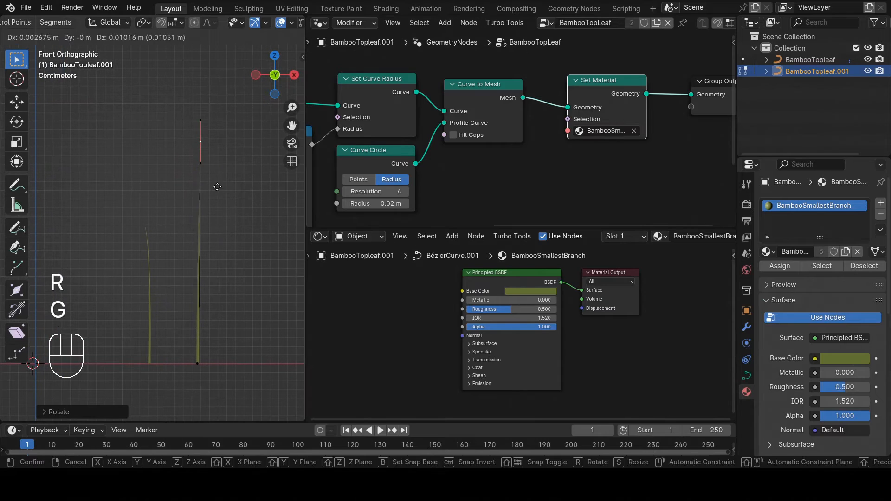
pyautogui.click(218, 185)
pyautogui.press('r')
pyautogui.click(216, 196)
pyautogui.press('Tab')
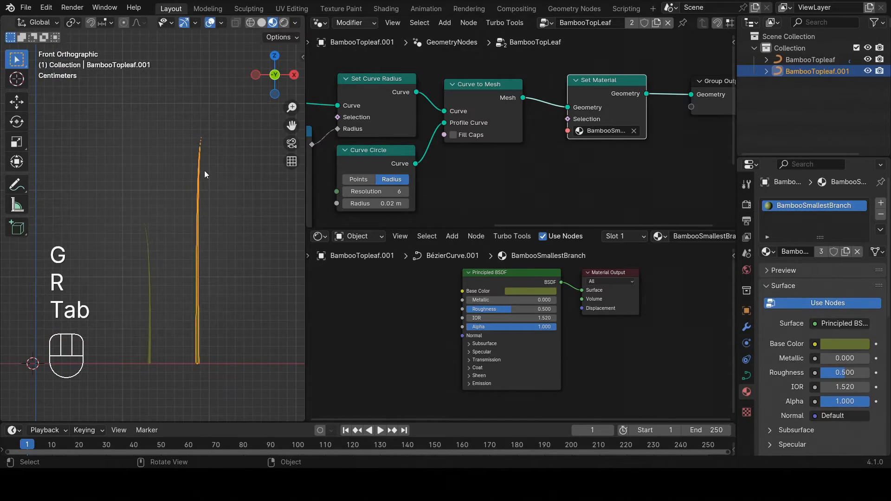
# Step: Rename the copied stem object as BambooLeaf1
pyautogui.doubleClick(814, 74)
pyautogui.write('Bamm')
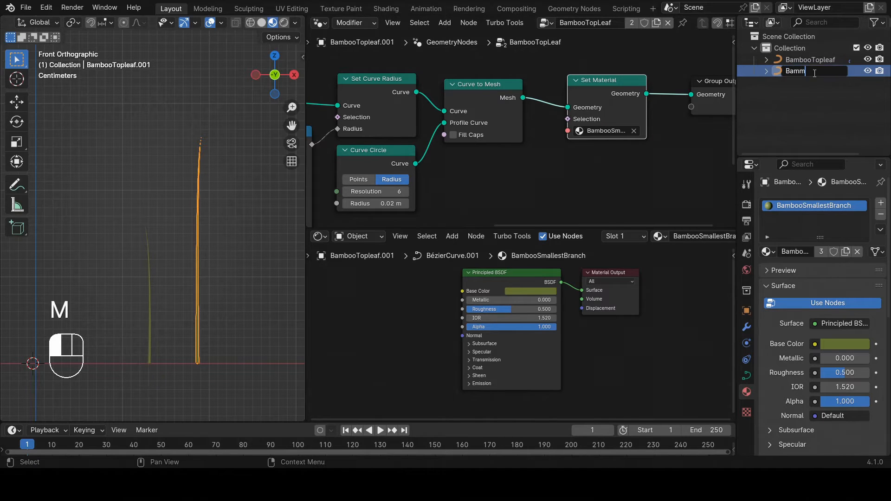
pyautogui.press('BackSpace')
pyautogui.write('boo')
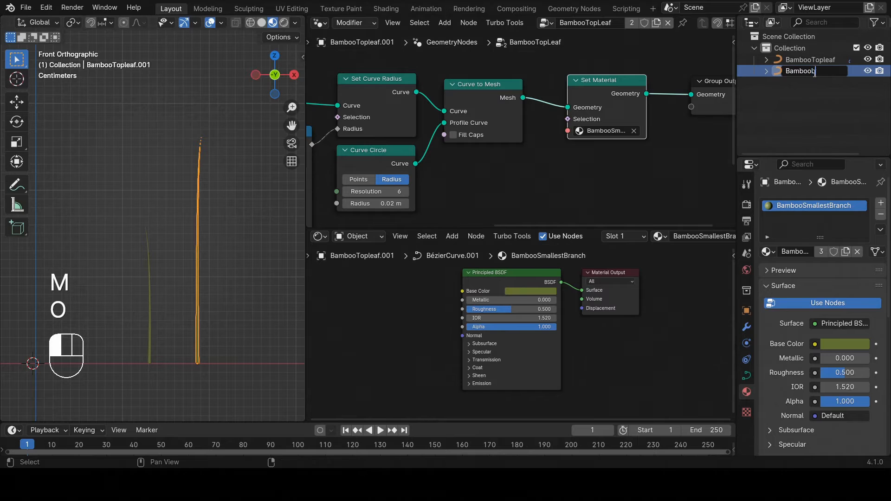
pyautogui.write('Leaf1')
pyautogui.press('Return')
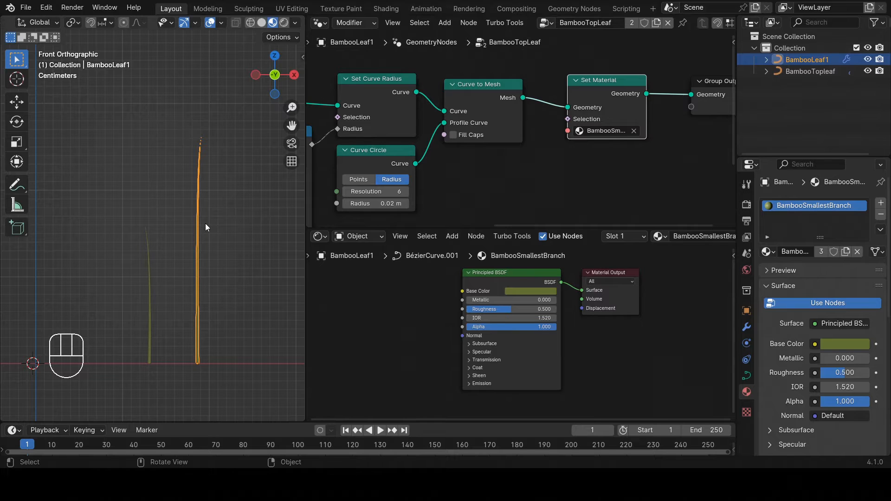
# Step: Show the copy's modifier properties and expand the geometry node editor over the shader editor's area
pyautogui.click(747, 328)
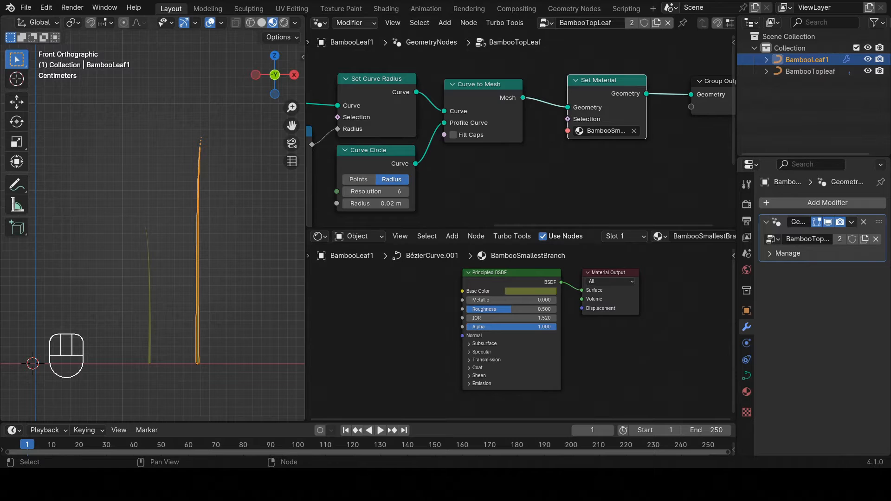
pyautogui.moveTo(734, 236); pyautogui.dragTo(696, 267)
pyautogui.scroll(-13, 564, 277)
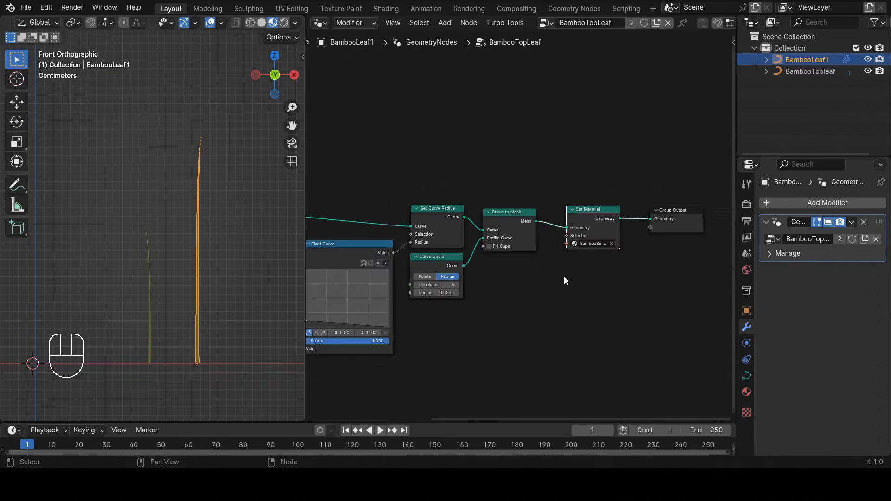
pyautogui.moveTo(559, 284); pyautogui.dragTo(588, 273, button='middle')
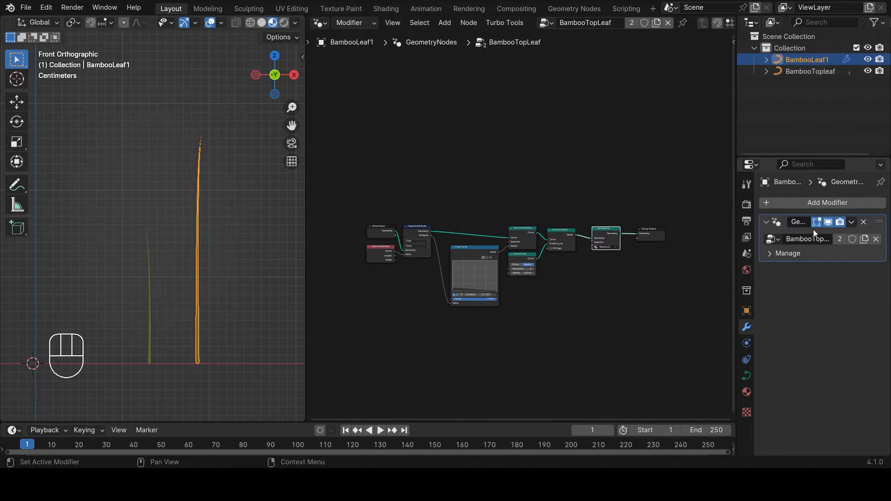
# Step: Unlink the BambooTopLeaf node group from the copy and create a new node group named BambooLeaf1
pyautogui.click(667, 23)
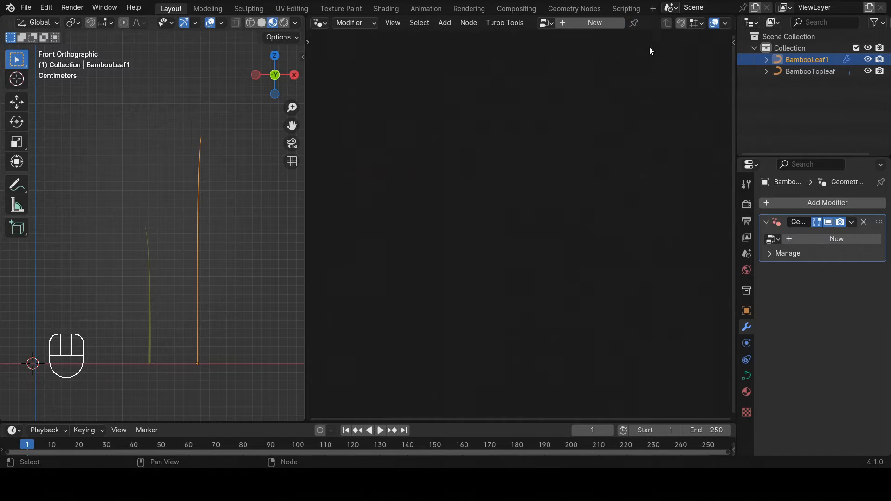
pyautogui.click(575, 24)
pyautogui.click(581, 24)
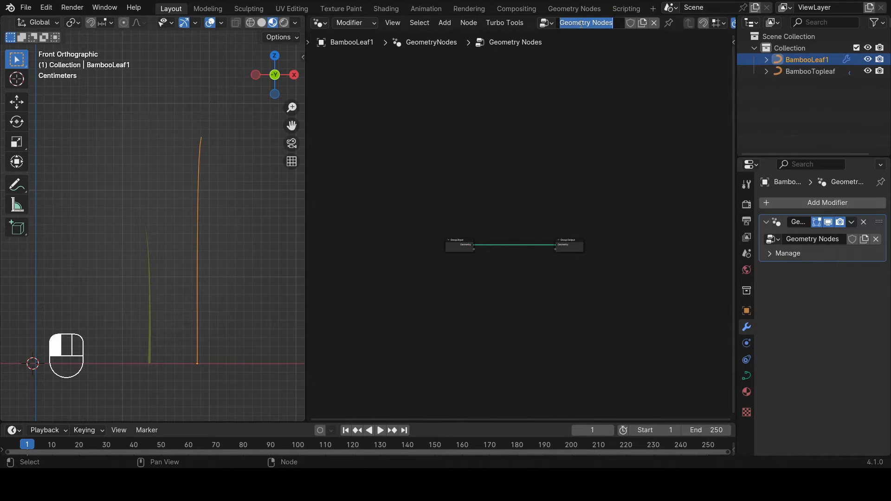
pyautogui.write('Bamm')
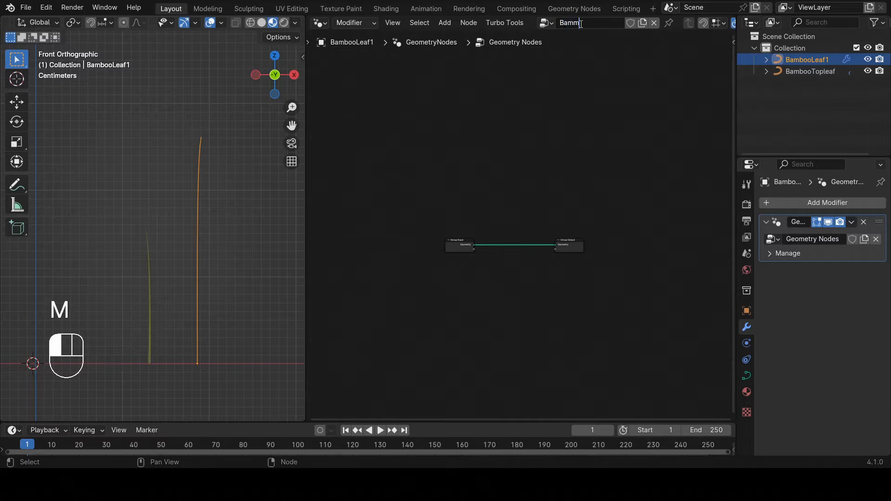
pyautogui.press('BackSpace')
pyautogui.write('booL')
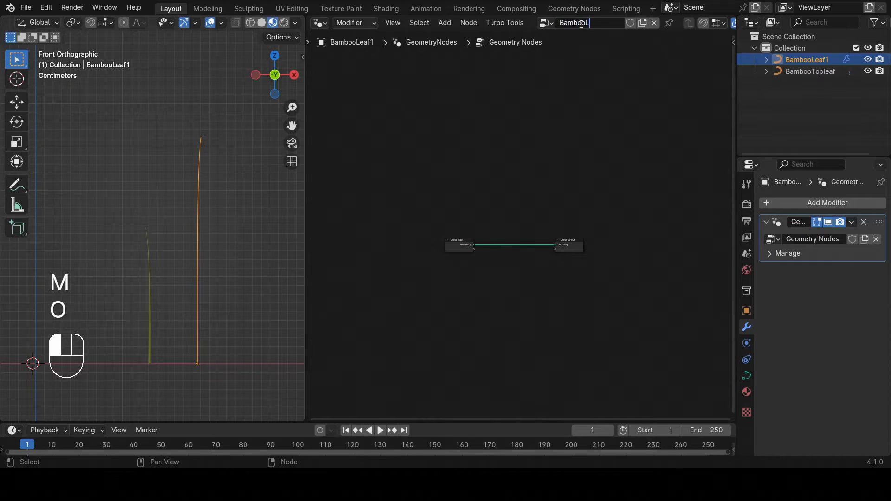
pyautogui.write('eaf1')
pyautogui.press('Return')
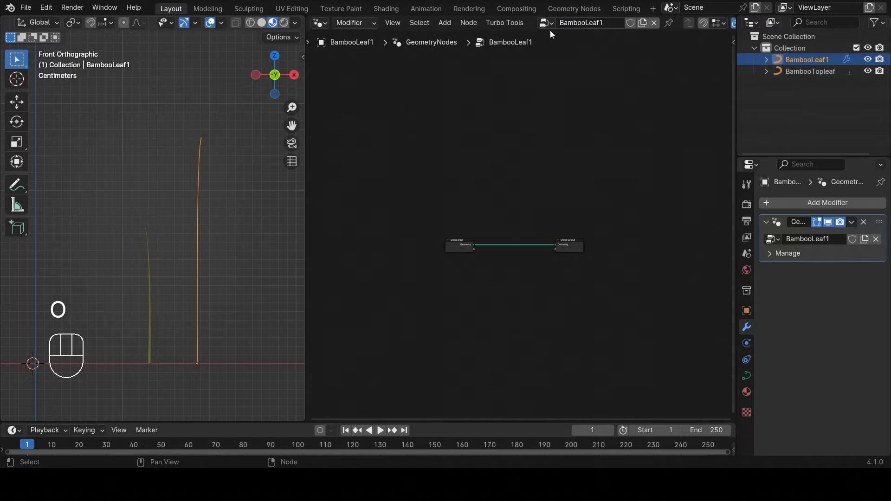
# Step: Insert a Set Curve Radius node between Group Input and Group Output in the BambooLeaf1 node tree
pyautogui.scroll(4, 478, 233)
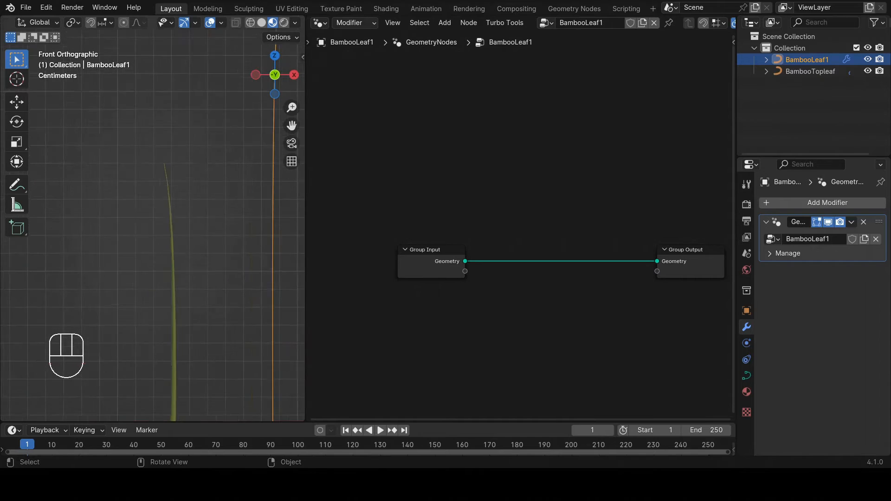
pyautogui.click(169, 250)
pyautogui.scroll(2, 168, 313)
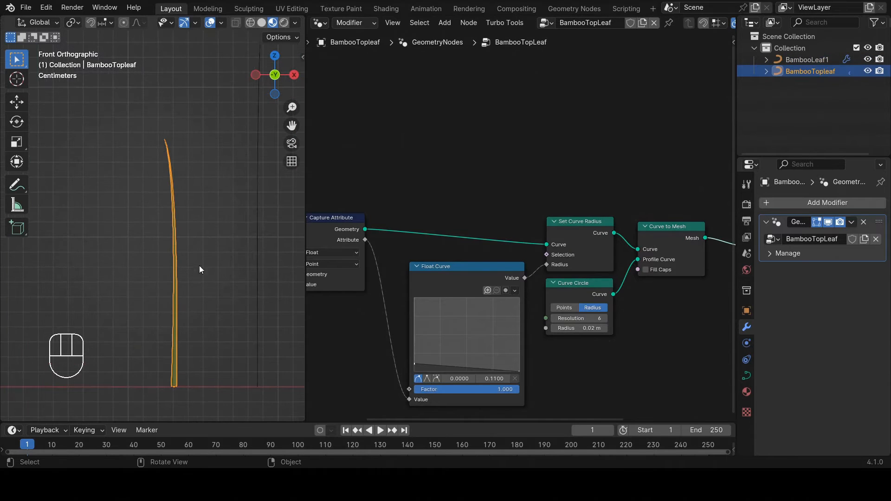
pyautogui.click(257, 246)
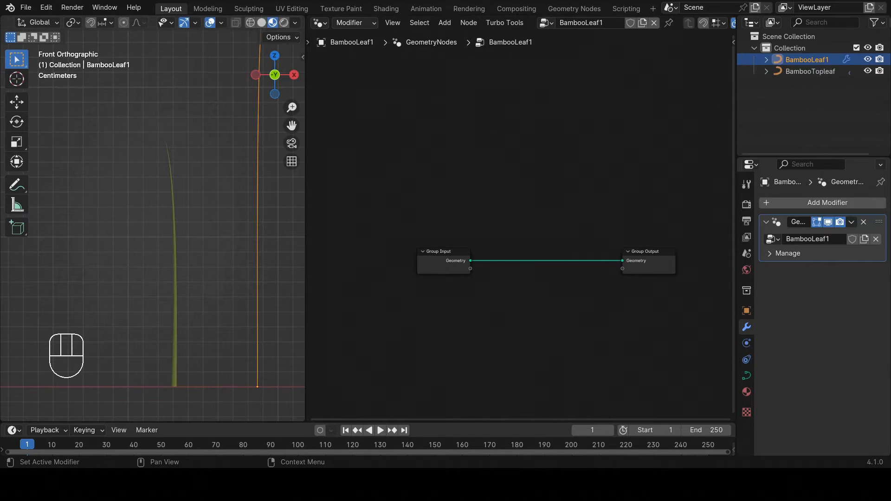
pyautogui.scroll(3, 544, 169)
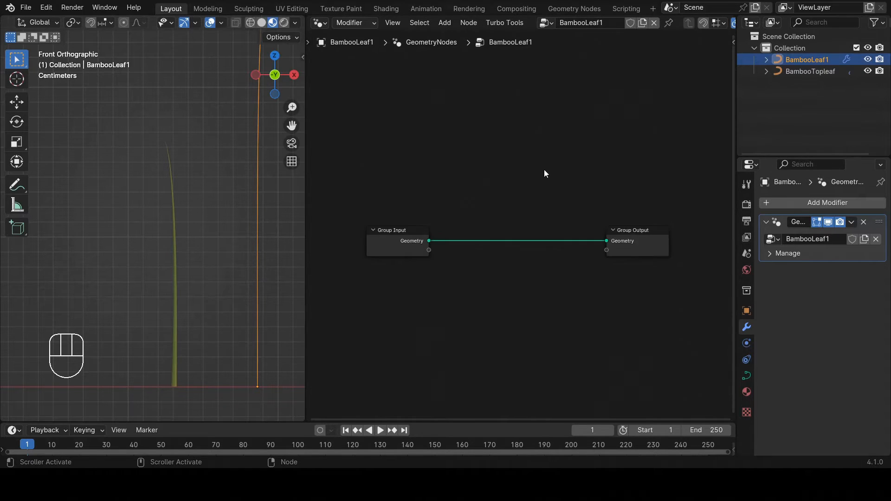
pyautogui.hotkey('shift', 'a')
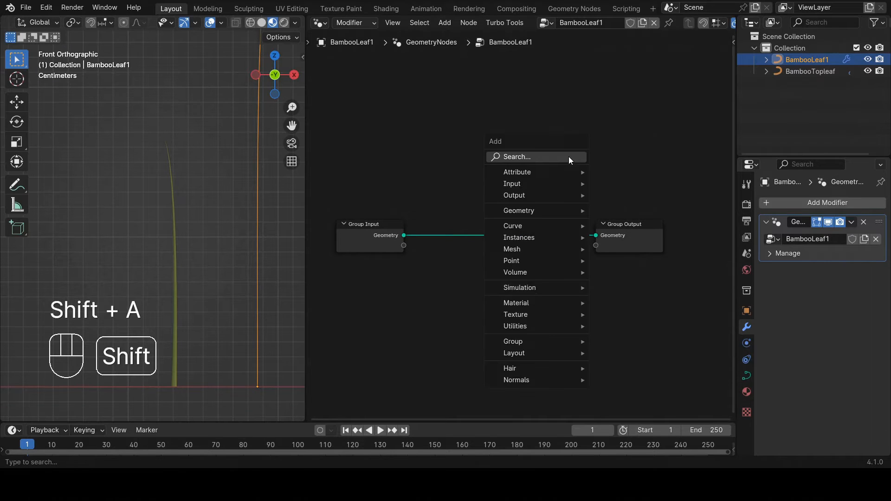
pyautogui.click(556, 160)
pyautogui.write('scr')
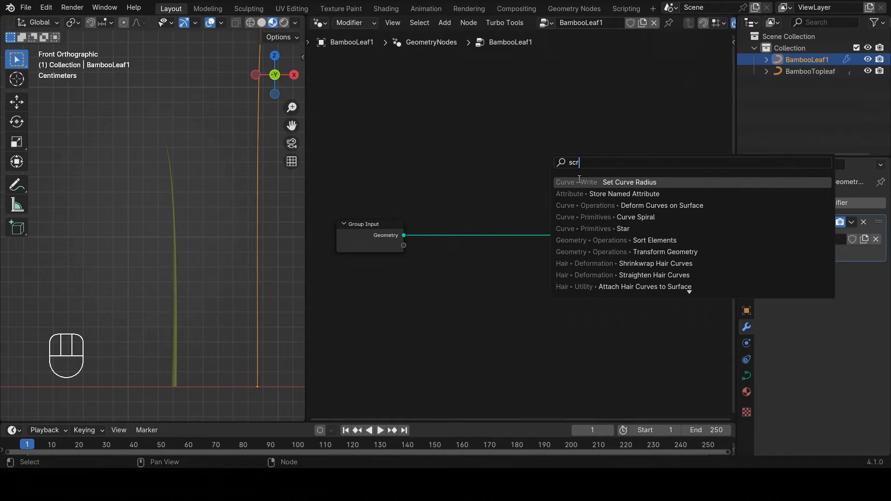
pyautogui.click(579, 181)
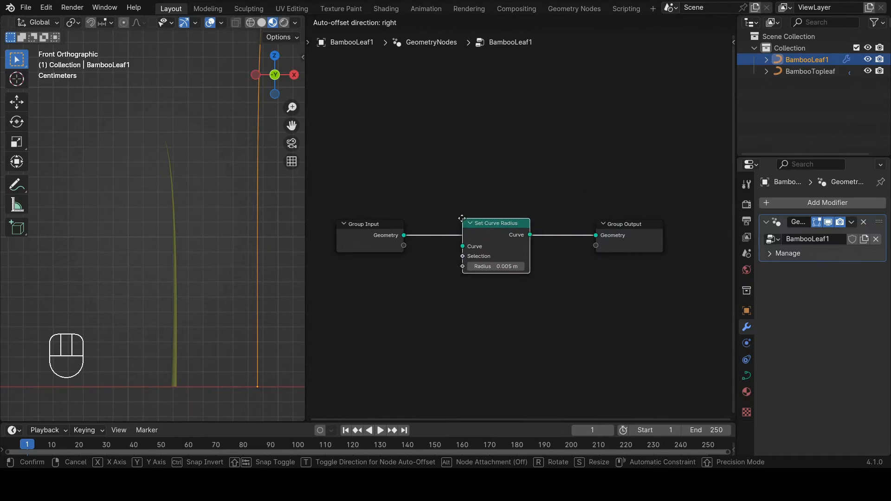
pyautogui.click(538, 199)
# Step: Insert a Curve to Mesh node between Set Curve Radius and Group Output
pyautogui.hotkey('shift', 'a')
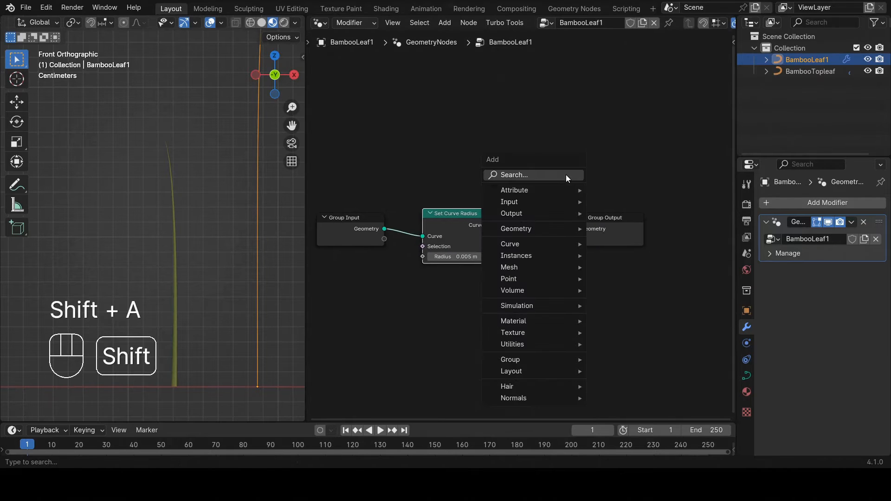
pyautogui.click(566, 174)
pyautogui.write('curv')
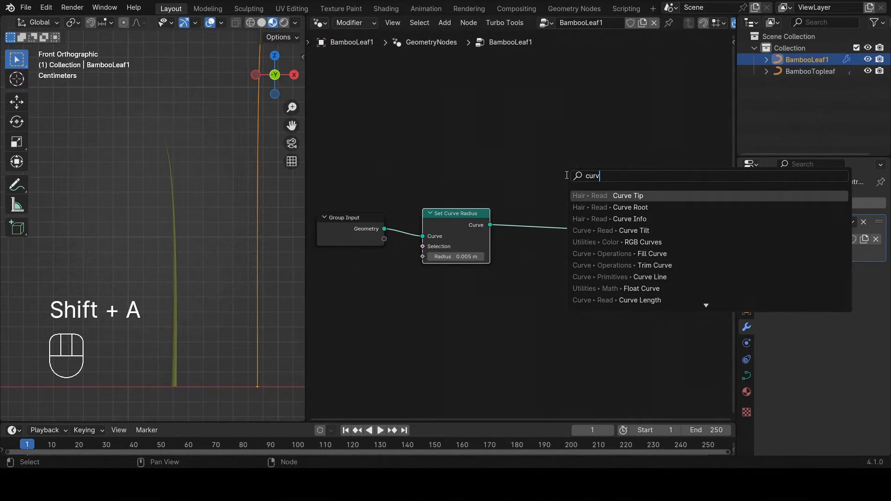
pyautogui.write('e to')
pyautogui.press('Return')
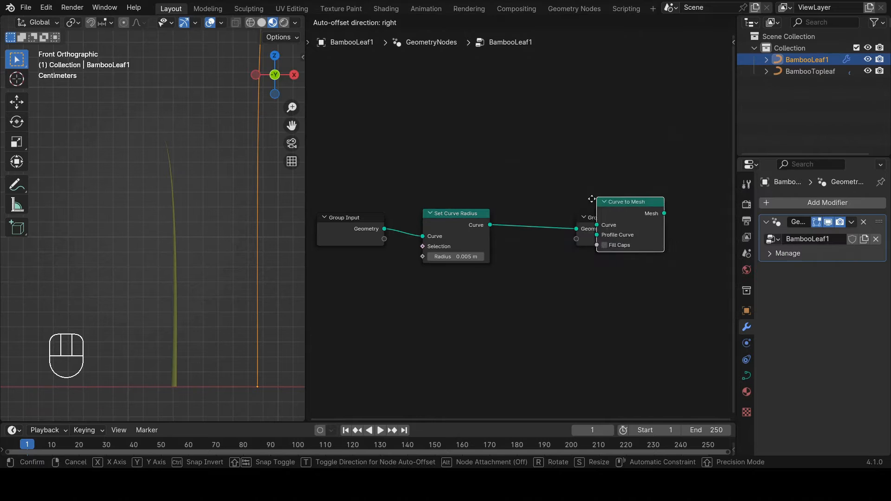
pyautogui.click(528, 210)
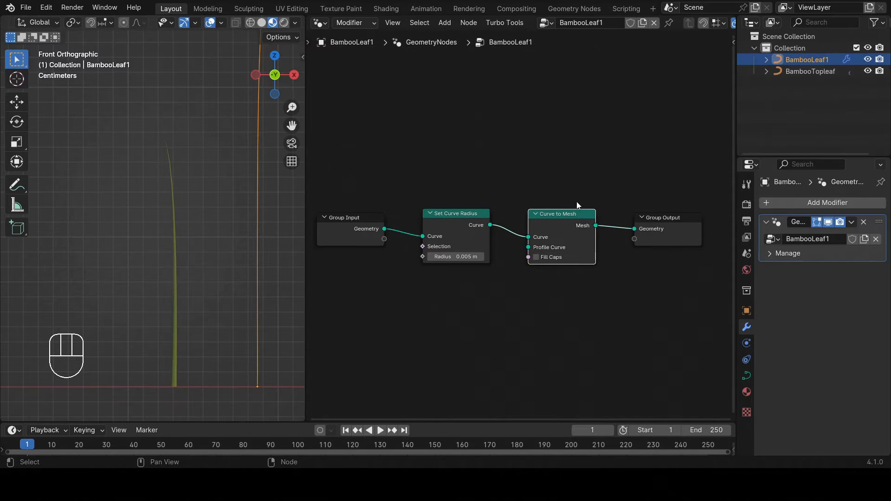
# Step: Add a Curve Circle node and connect its Curve output to the Profile Curve input of Curve to Mesh
pyautogui.scroll(3, 509, 252)
pyautogui.hotkey('shift', 'a')
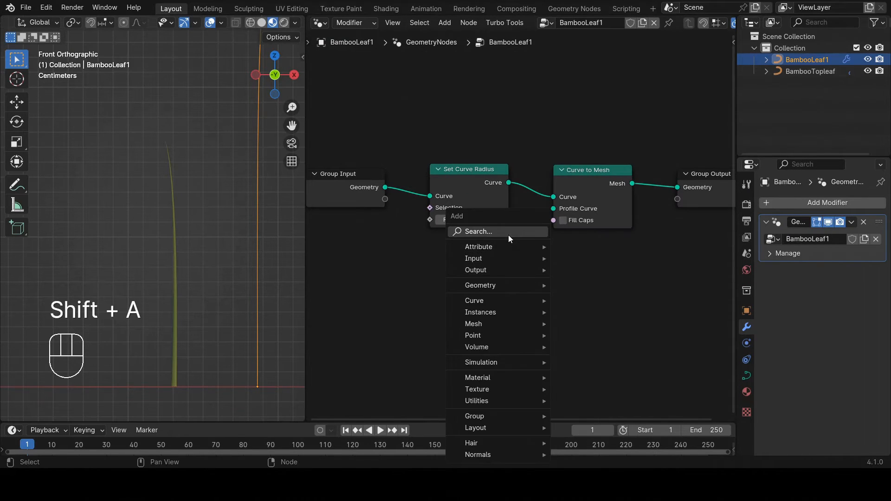
pyautogui.click(508, 235)
pyautogui.write('cc')
pyautogui.press('Return')
pyautogui.click(438, 250)
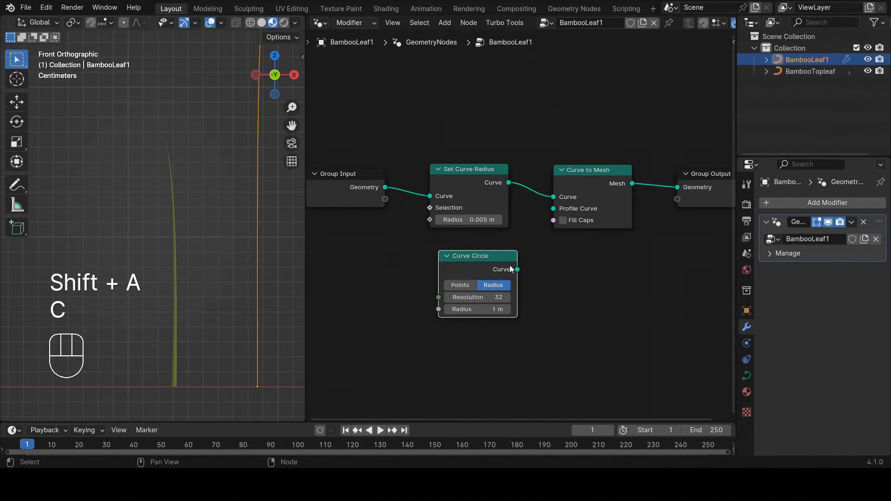
pyautogui.moveTo(517, 269); pyautogui.dragTo(552, 210)
pyautogui.scroll(-4, 241, 247)
pyautogui.keyDown('shift'); pyautogui.moveTo(250, 226); pyautogui.dragTo(236, 238, button='middle'); pyautogui.keyUp('shift')
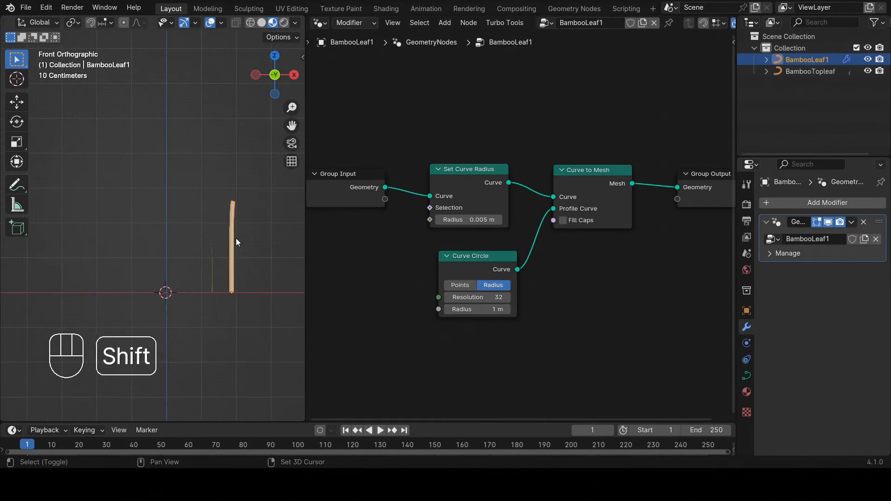
pyautogui.scroll(6, 238, 235)
# Step: Insert a Set Material node between Curve to Mesh and Group Output
pyautogui.moveTo(633, 258); pyautogui.dragTo(578, 255, button='middle')
pyautogui.hotkey('shift', 'a')
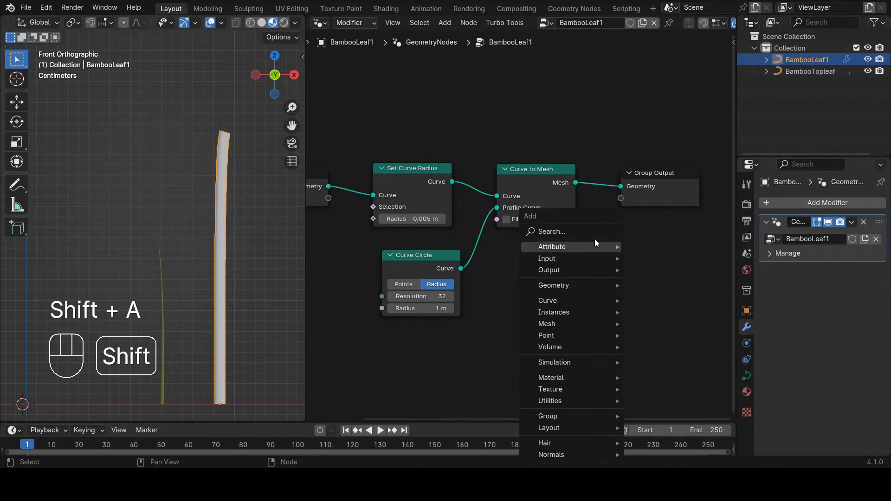
pyautogui.write('se')
pyautogui.click(624, 272)
pyautogui.click(623, 272)
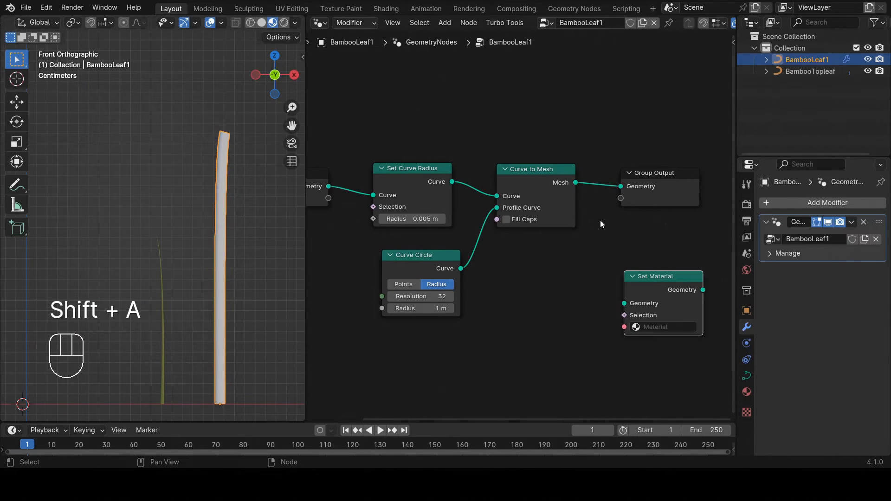
pyautogui.moveTo(653, 298); pyautogui.dragTo(650, 193)
pyautogui.scroll(-1, 593, 277)
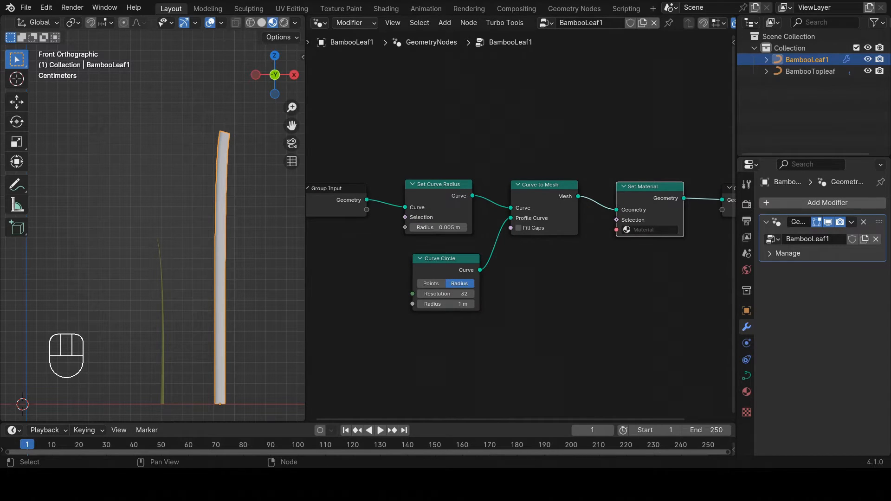
# Step: Insert a Capture Attribute node between Group Input and Set Curve Radius and rearrange the nodes around it
pyautogui.moveTo(386, 244); pyautogui.dragTo(524, 252, button='middle')
pyautogui.hotkey('shift', 'a')
pyautogui.write('c')
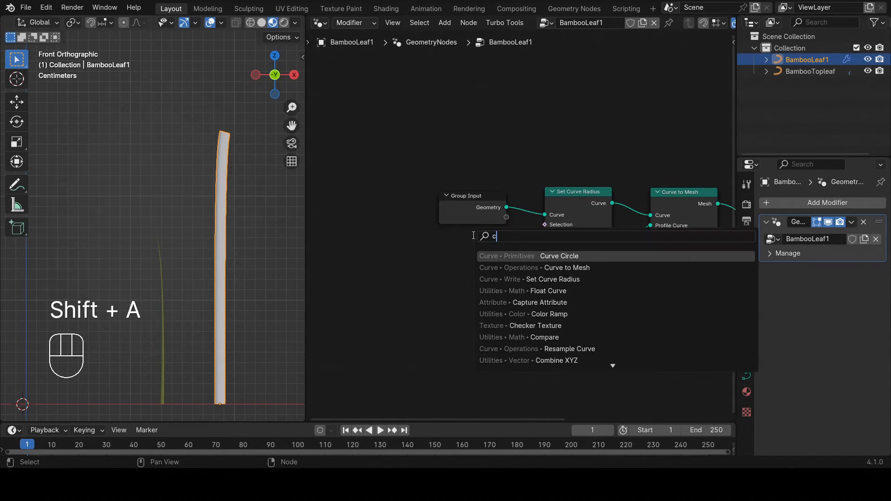
pyautogui.write('a')
pyautogui.click(537, 267)
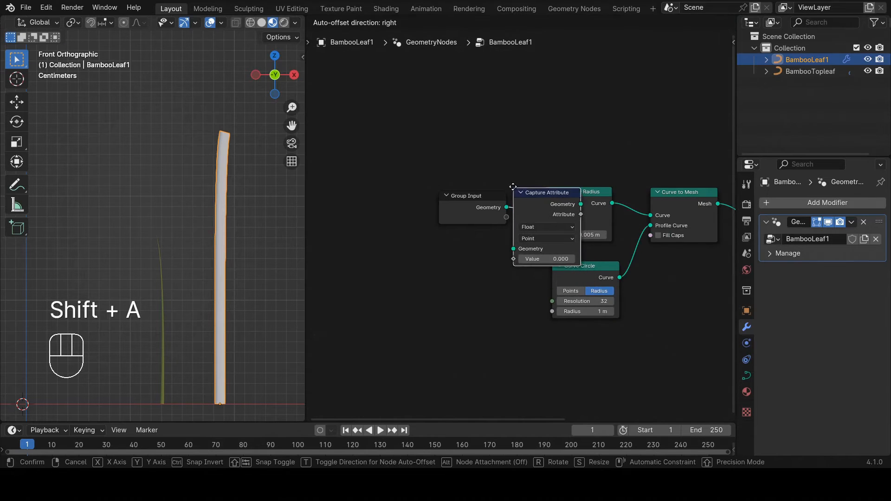
pyautogui.click(512, 181)
pyautogui.moveTo(495, 204); pyautogui.dragTo(488, 183)
pyautogui.moveTo(566, 192); pyautogui.dragTo(571, 178)
pyautogui.moveTo(503, 229); pyautogui.dragTo(501, 227, button='middle')
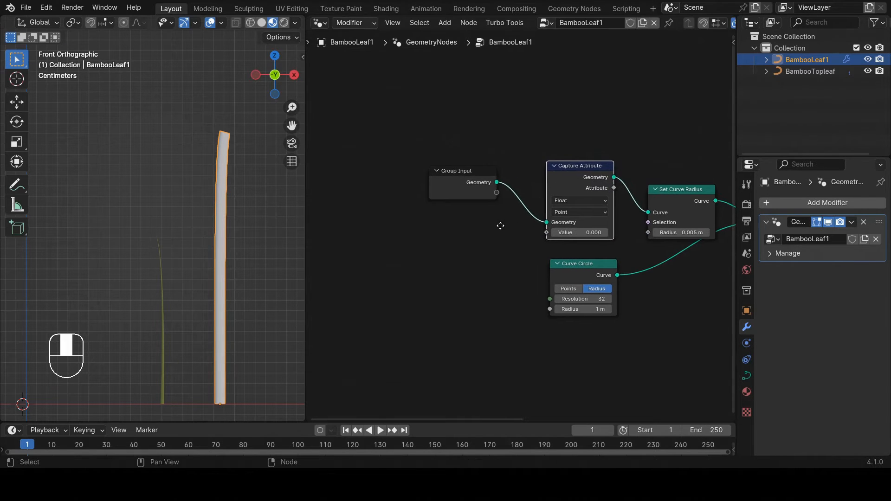
# Step: Add a Spline Parameter node and connect its Factor output to the Value input of Capture Attribute
pyautogui.click(498, 230)
pyautogui.hotkey('shift', 'a')
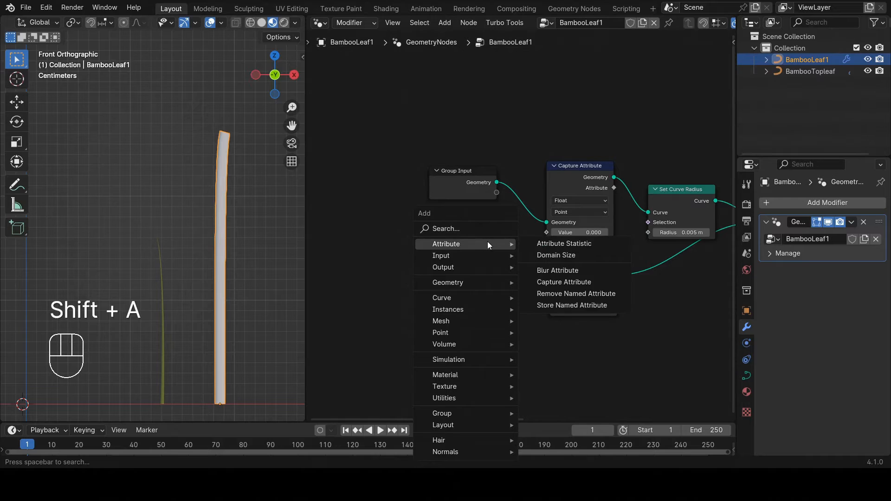
pyautogui.click(479, 230)
pyautogui.write('s')
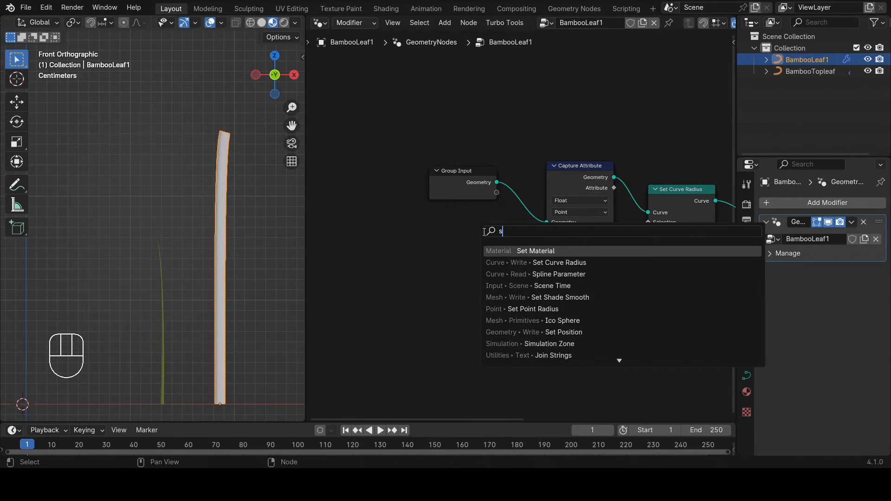
pyautogui.click(523, 274)
pyautogui.moveTo(496, 237); pyautogui.dragTo(546, 232)
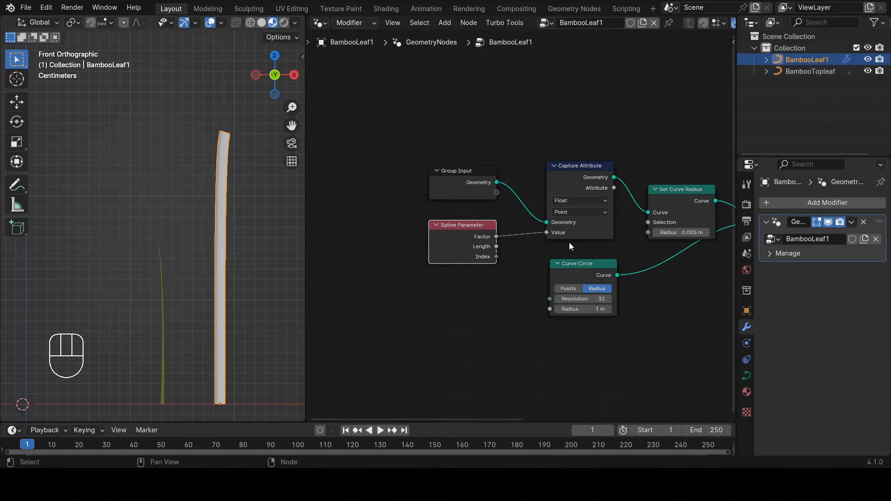
# Step: Shift the Curve Circle node aside and connect Capture Attribute's Attribute output to the Radius input of Set Curve Radius
pyautogui.moveTo(569, 243); pyautogui.dragTo(433, 236, button='middle')
pyautogui.scroll(-1, 434, 238)
pyautogui.moveTo(417, 254); pyautogui.dragTo(521, 266)
pyautogui.scroll(2, 526, 245)
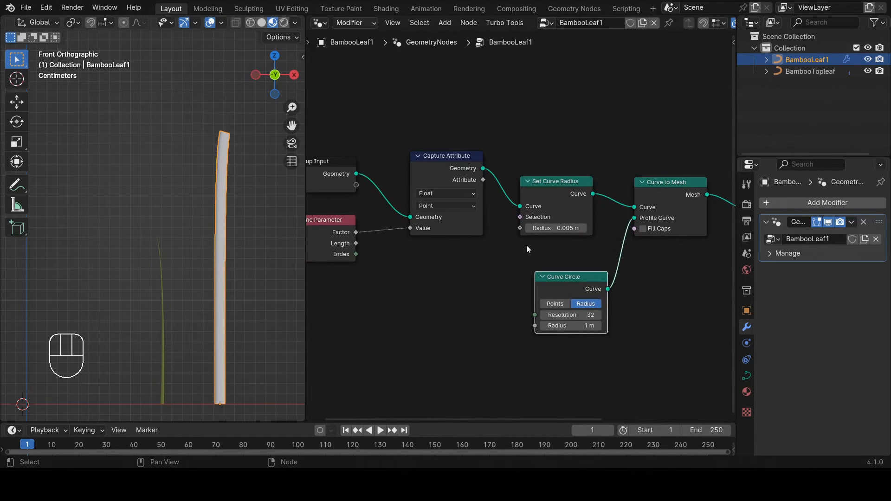
pyautogui.moveTo(471, 163); pyautogui.dragTo(518, 224)
pyautogui.scroll(-2, 496, 256)
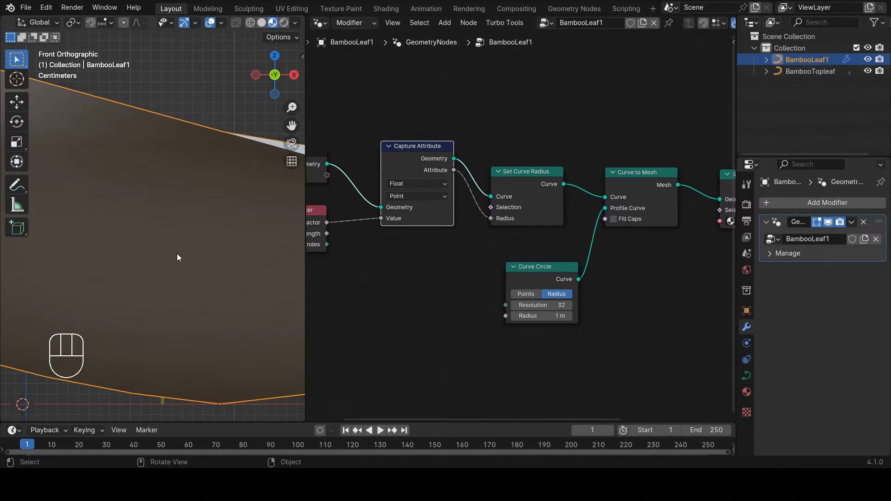
pyautogui.scroll(-3, 177, 255)
# Step: Insert a Float Curve node between Capture Attribute's Attribute output and Set Curve Radius's Radius input, and space out the surrounding nodes
pyautogui.hotkey('shift', 'a')
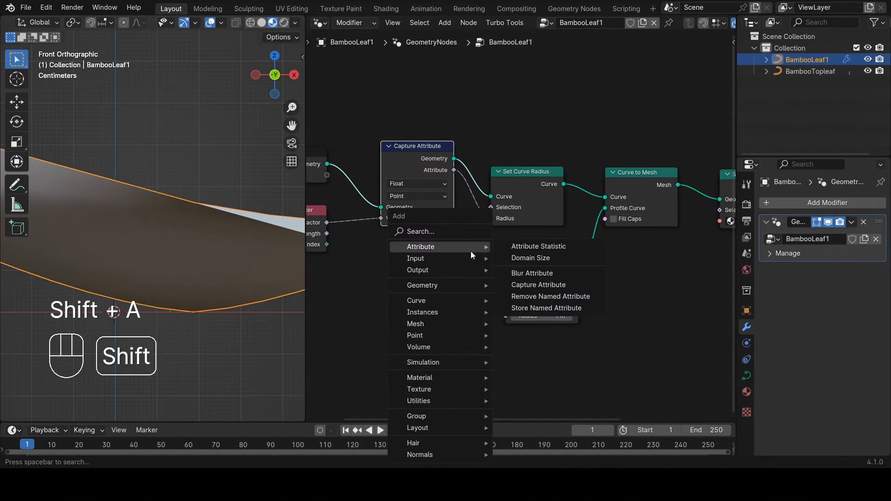
pyautogui.write('flo')
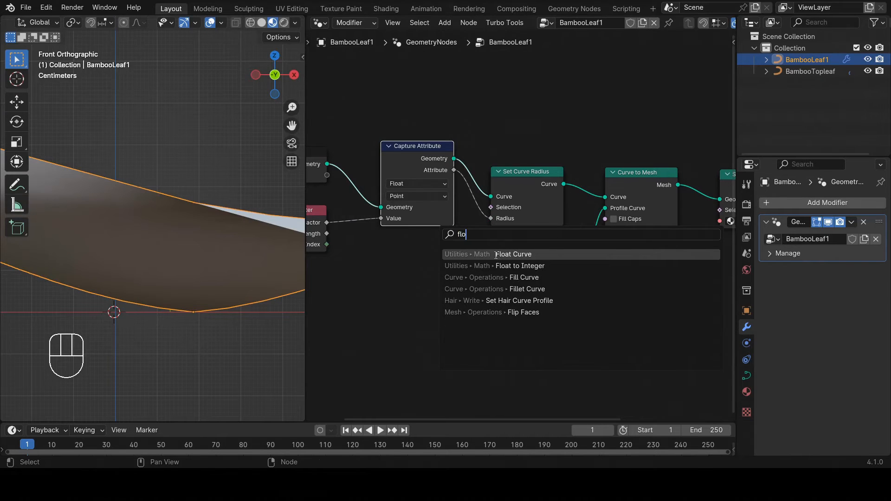
pyautogui.click(495, 255)
pyautogui.click(471, 209)
pyautogui.scroll(-3, 599, 256)
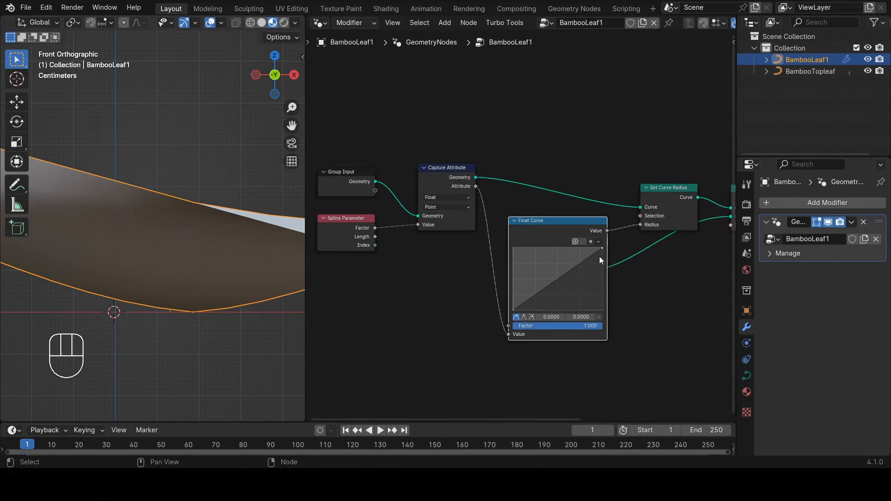
pyautogui.moveTo(600, 256); pyautogui.dragTo(527, 236, button='middle')
pyautogui.moveTo(508, 214); pyautogui.dragTo(443, 210)
pyautogui.moveTo(485, 253); pyautogui.dragTo(608, 251)
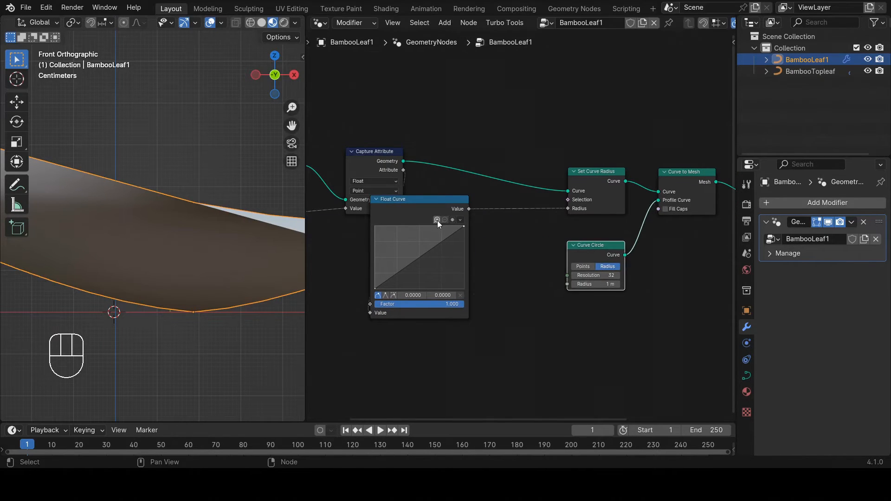
pyautogui.moveTo(435, 206); pyautogui.dragTo(501, 212)
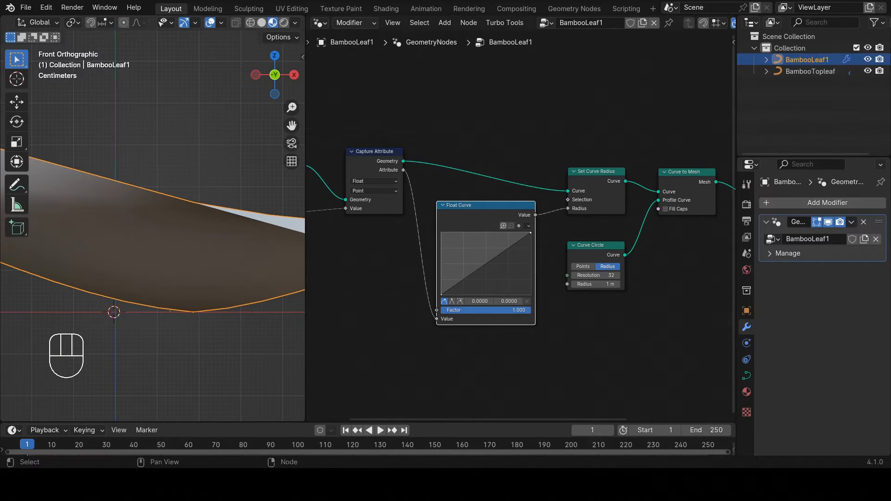
# Step: Set the Curve Circle's radius to 0.01 m and its resolution to 4
pyautogui.scroll(2, 608, 284)
pyautogui.click(603, 284)
pyautogui.write('0.01')
pyautogui.press('Return')
pyautogui.scroll(3, 193, 243)
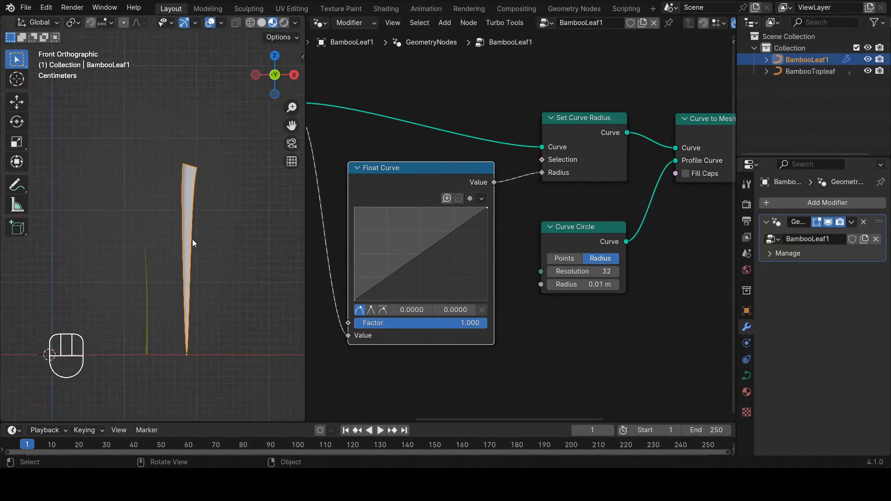
pyautogui.scroll(2, 192, 239)
pyautogui.click(594, 271)
pyautogui.write('4')
pyautogui.press('Return')
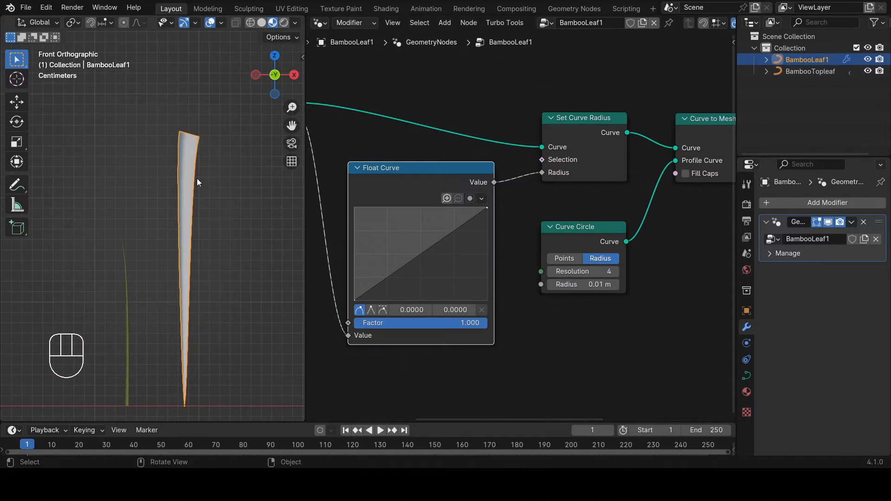
# Step: Move the Curve Circle node up so it sits closely beneath Set Curve Radius
pyautogui.moveTo(197, 178); pyautogui.dragTo(229, 215, button='middle')
pyautogui.scroll(-5, 207, 241)
pyautogui.scroll(2, 577, 219)
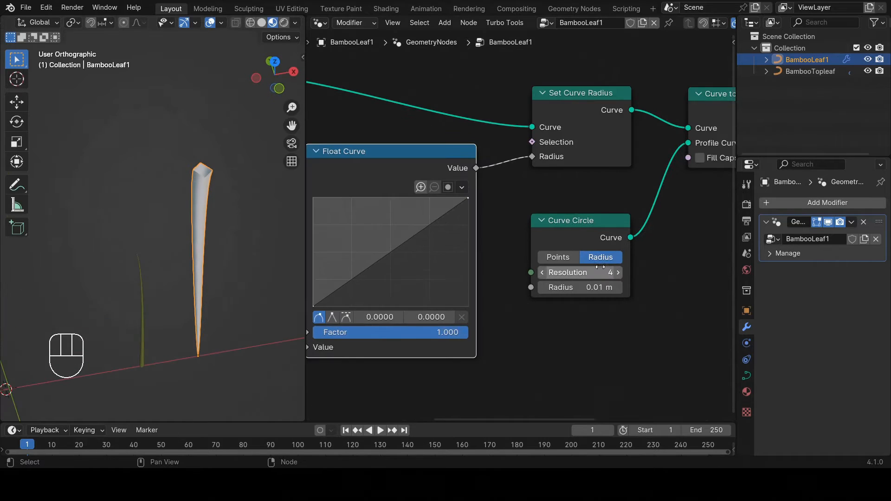
pyautogui.moveTo(578, 219); pyautogui.dragTo(572, 189)
pyautogui.scroll(-1, 572, 190)
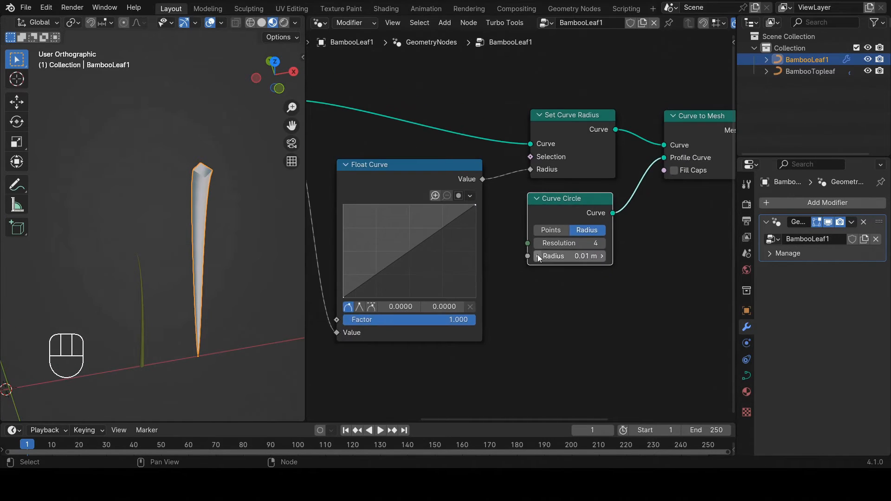
pyautogui.press('KP_1')
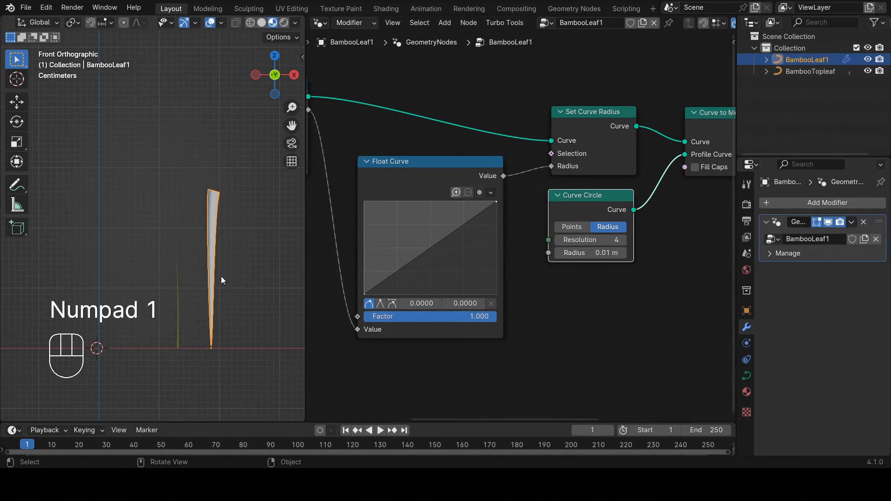
# Step: Reshape the Float Curve into a falling line from about 0.225 at its start to about 0.005 at its end
pyautogui.scroll(3, 221, 294)
pyautogui.moveTo(603, 283); pyautogui.dragTo(640, 300, button='middle')
pyautogui.moveTo(406, 313); pyautogui.dragTo(407, 267)
pyautogui.moveTo(533, 220); pyautogui.dragTo(527, 311)
pyautogui.moveTo(406, 274); pyautogui.dragTo(486, 265, button='middle')
pyautogui.scroll(1, 486, 265)
pyautogui.scroll(1, 487, 262)
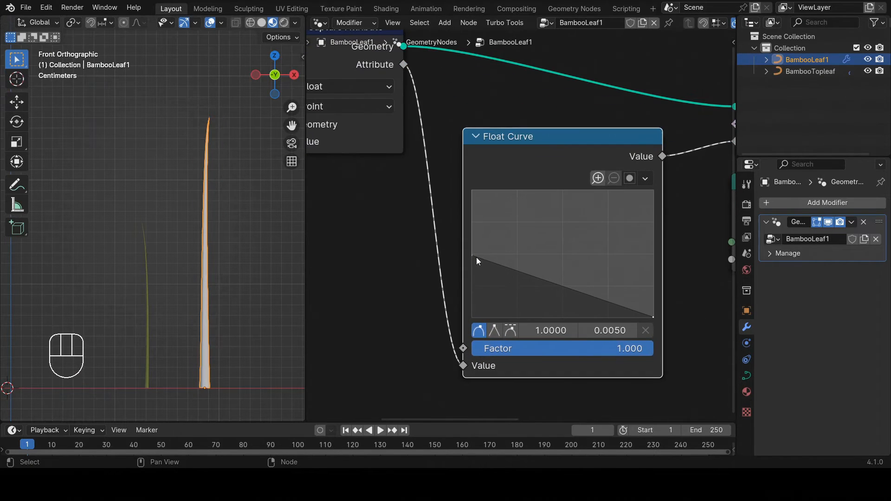
pyautogui.moveTo(475, 257); pyautogui.dragTo(475, 261)
pyautogui.moveTo(472, 284); pyautogui.dragTo(472, 288)
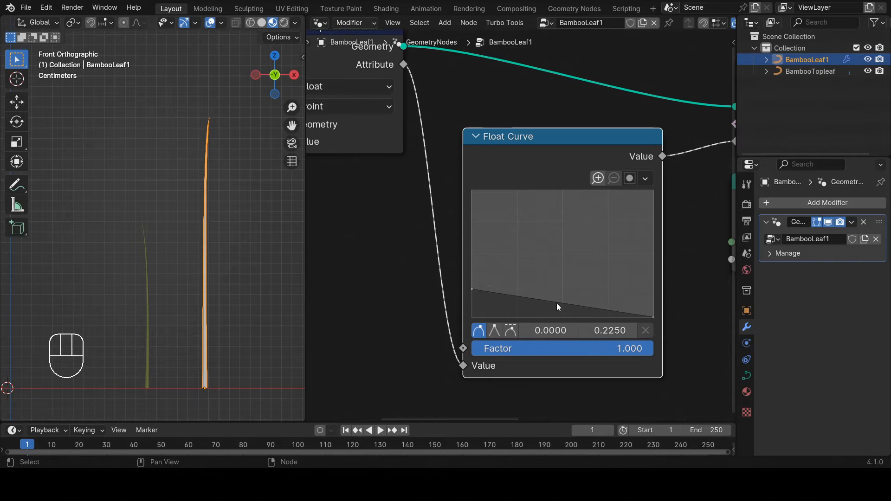
# Step: Add a middle point to the Float Curve and raise it to about 0.505, 0.705 to form an arch
pyautogui.moveTo(556, 302); pyautogui.dragTo(552, 263)
pyautogui.scroll(-2, 557, 262)
pyautogui.scroll(1, 551, 266)
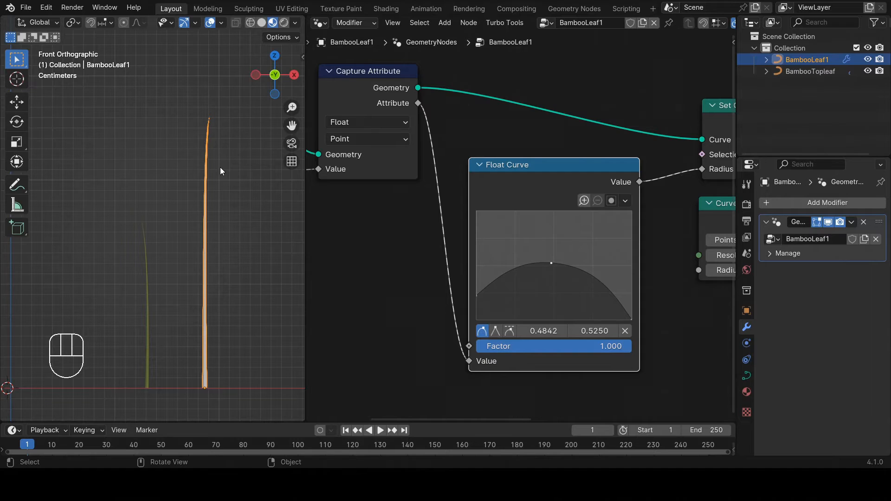
pyautogui.moveTo(551, 263); pyautogui.dragTo(555, 243)
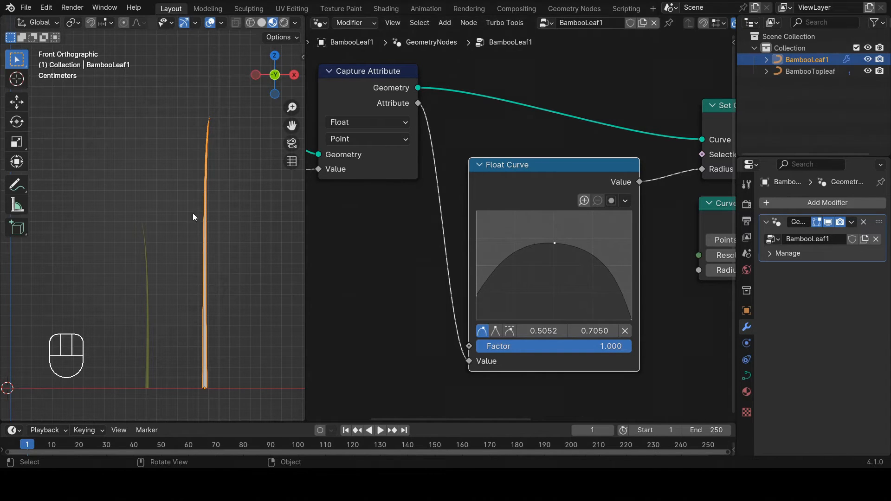
# Step: Insert a Resample Curve node with a count of 10 between Capture Attribute and Set Curve Radius
pyautogui.scroll(-2, 557, 193)
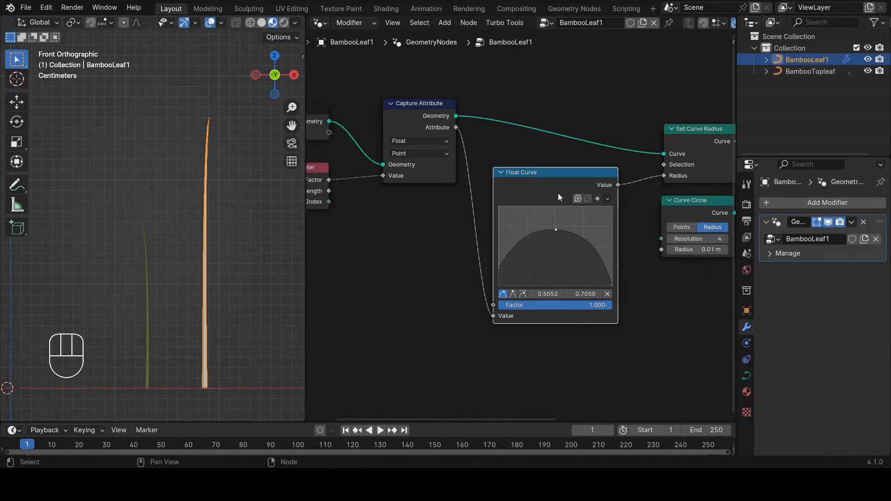
pyautogui.moveTo(558, 193); pyautogui.dragTo(551, 261, button='middle')
pyautogui.scroll(-2, 580, 227)
pyautogui.scroll(1, 555, 246)
pyautogui.moveTo(554, 221); pyautogui.dragTo(546, 210, button='middle')
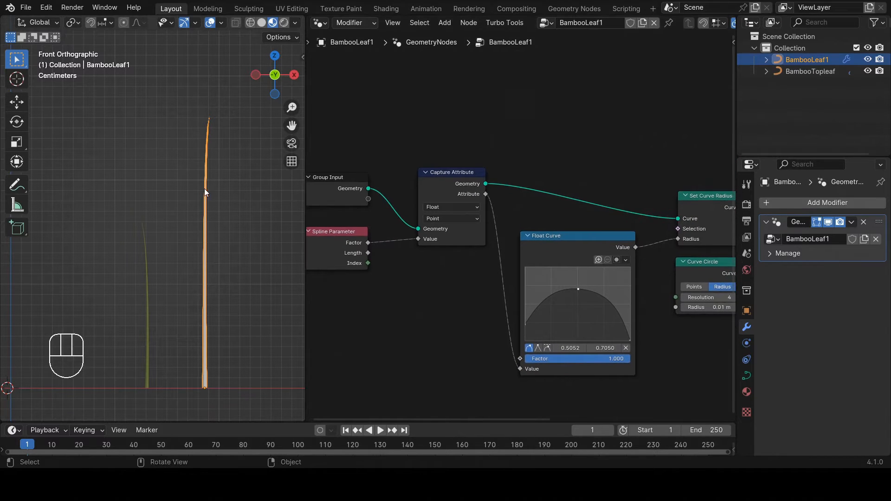
pyautogui.moveTo(507, 183); pyautogui.dragTo(484, 203, button='middle')
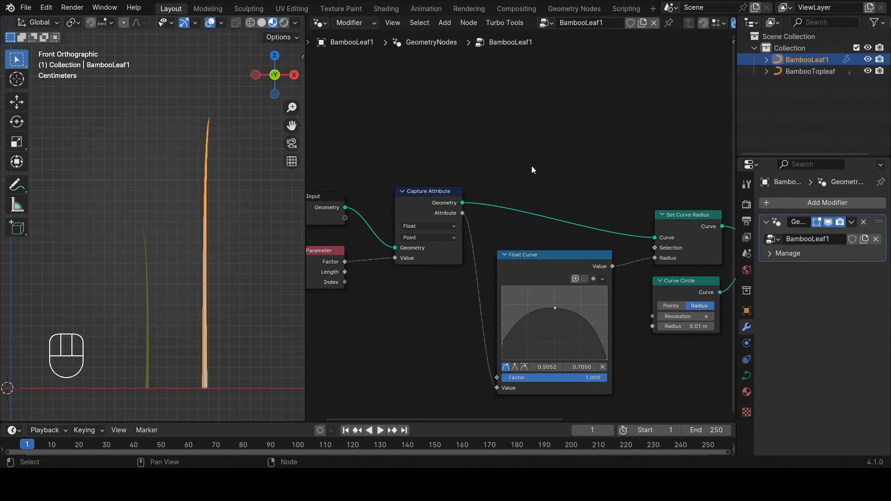
pyautogui.hotkey('shift', 'a')
pyautogui.moveTo(516, 234)
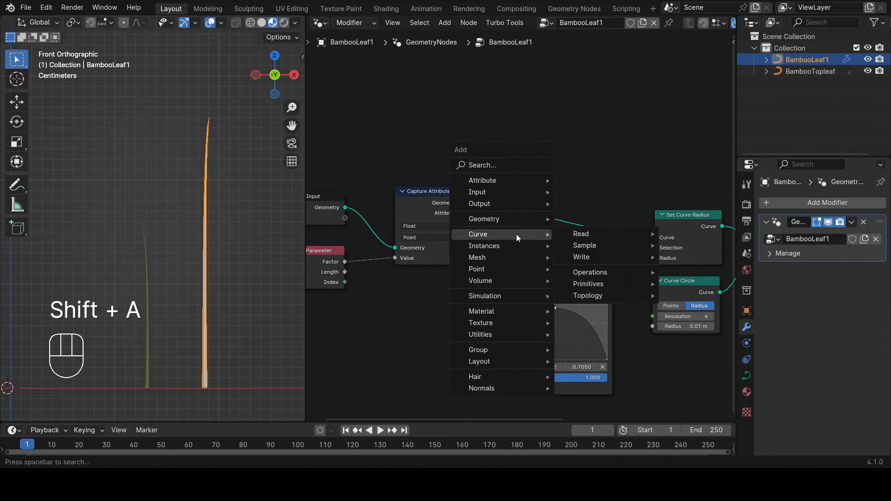
pyautogui.click(507, 166)
pyautogui.write('r')
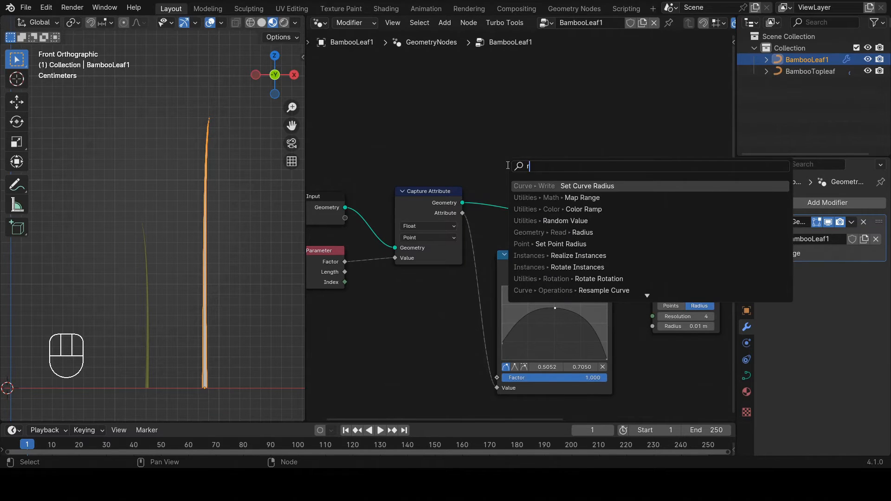
pyautogui.write('esa')
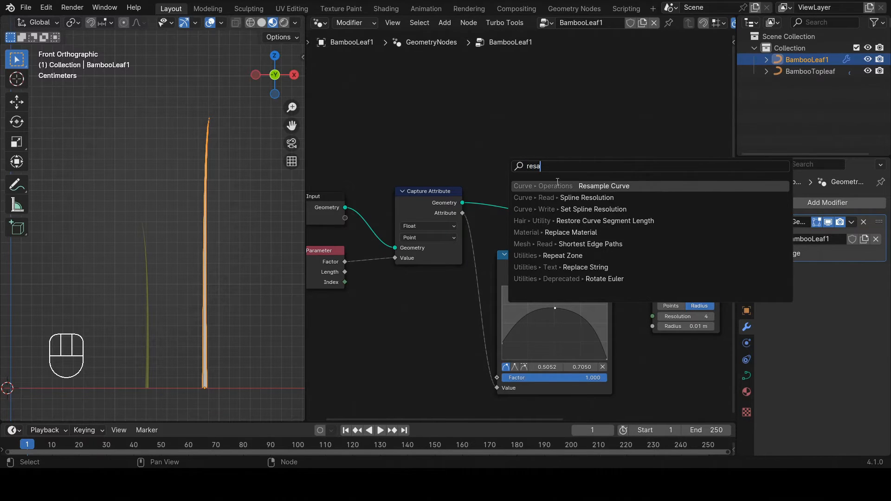
pyautogui.click(557, 185)
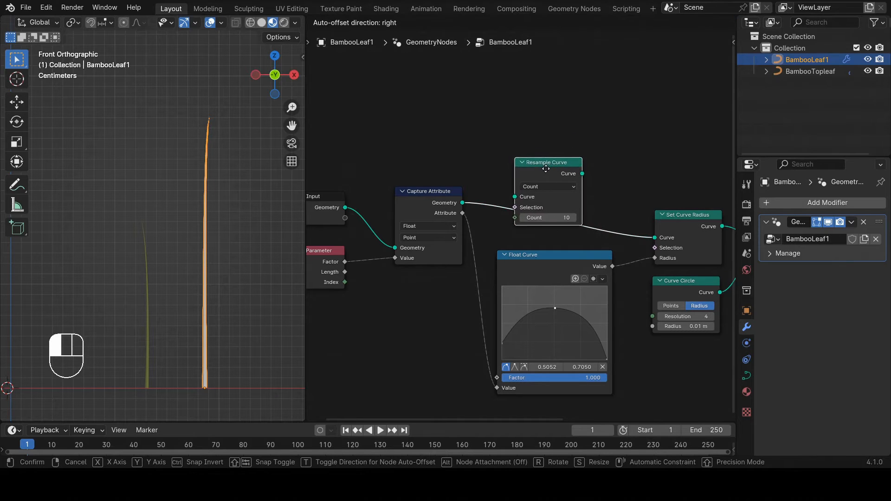
pyautogui.click(545, 172)
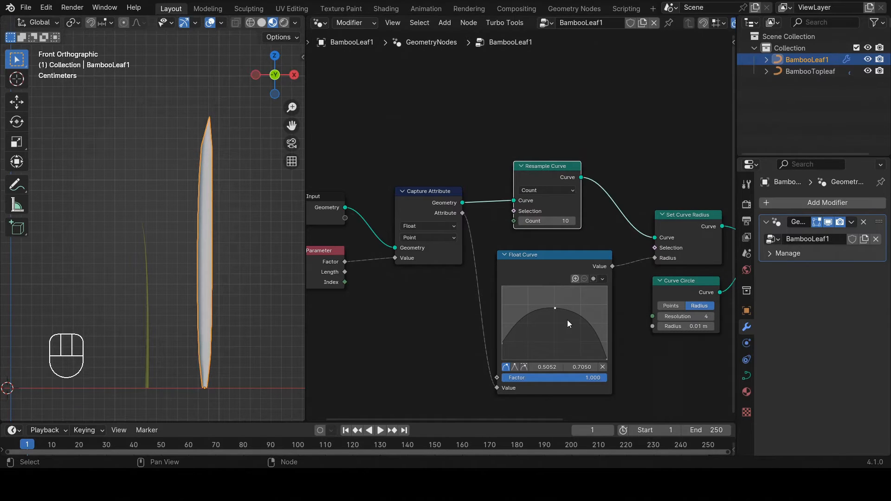
# Step: Shape the Float Curve into a hump with points at about 0.365, 0.275 and 0.621, 0.520, plus a low point near its end
pyautogui.moveTo(555, 311); pyautogui.dragTo(535, 339)
pyautogui.scroll(3, 561, 342)
pyautogui.click(577, 314)
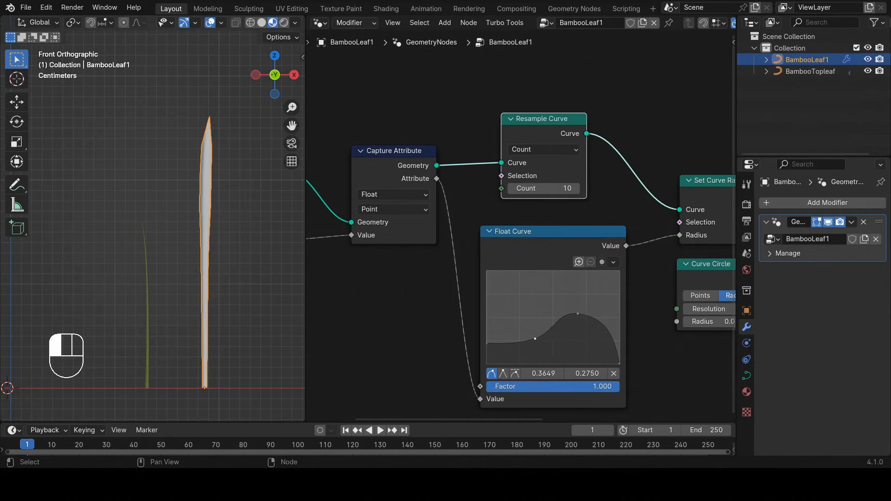
pyautogui.moveTo(576, 315)
pyautogui.mouseDown()
pyautogui.moveTo(578, 352)
pyautogui.moveTo(587, 349)
pyautogui.moveTo(569, 316)
pyautogui.mouseUp()
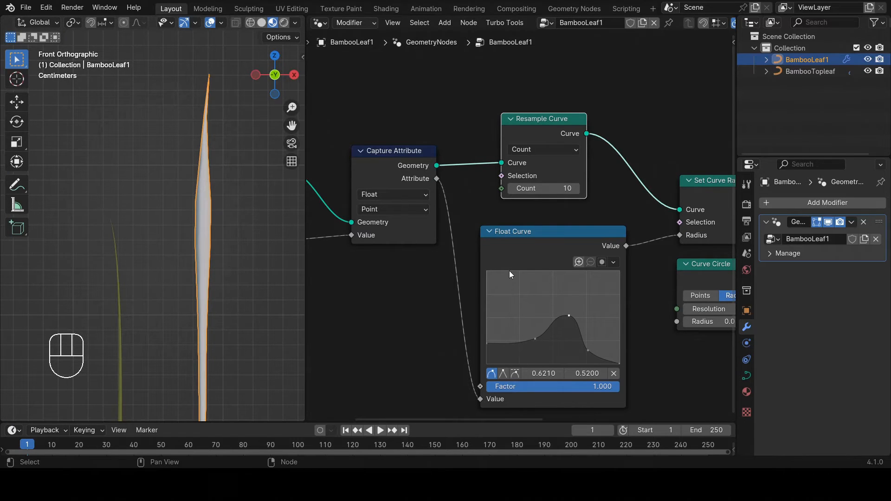
# Step: Delete the Resample Curve node while keeping Capture Attribute's Geometry connected to Set Curve Radius
pyautogui.scroll(-3, 556, 230)
pyautogui.moveTo(534, 175); pyautogui.dragTo(541, 199, button='middle')
pyautogui.scroll(3, 540, 186)
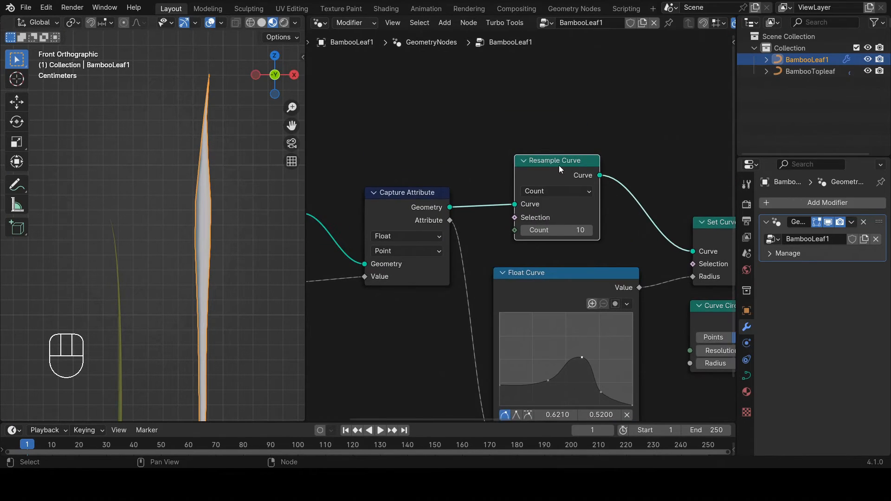
pyautogui.scroll(-2, 545, 165)
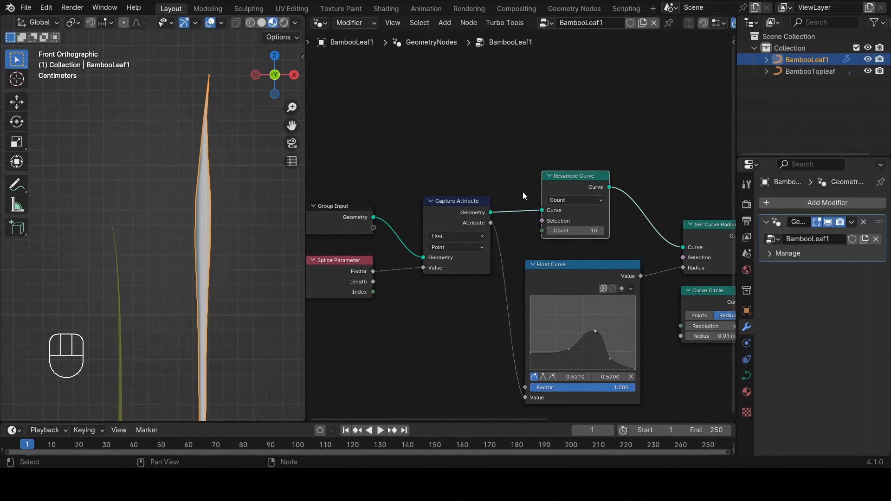
pyautogui.moveTo(530, 147); pyautogui.dragTo(618, 246)
pyautogui.scroll(-1, 569, 179)
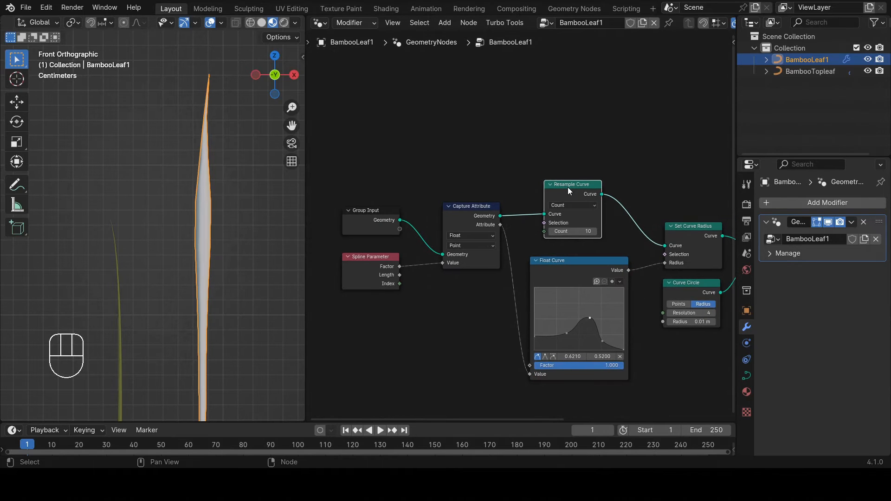
pyautogui.hotkey('ctrl', 'x')
pyautogui.scroll(2, 564, 238)
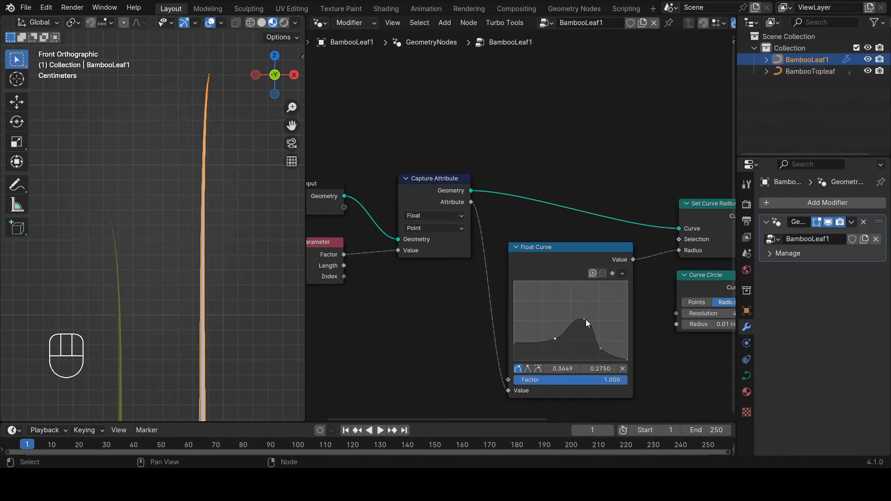
# Step: Remove the three intermediate points from the Float Curve, leaving only its two end points
pyautogui.click(622, 368)
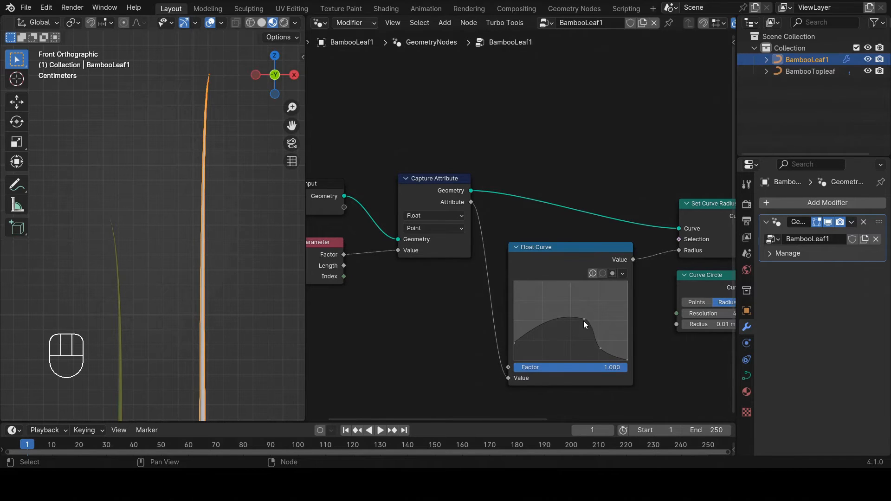
pyautogui.click(585, 320)
pyautogui.click(622, 368)
pyautogui.click(601, 349)
pyautogui.click(623, 368)
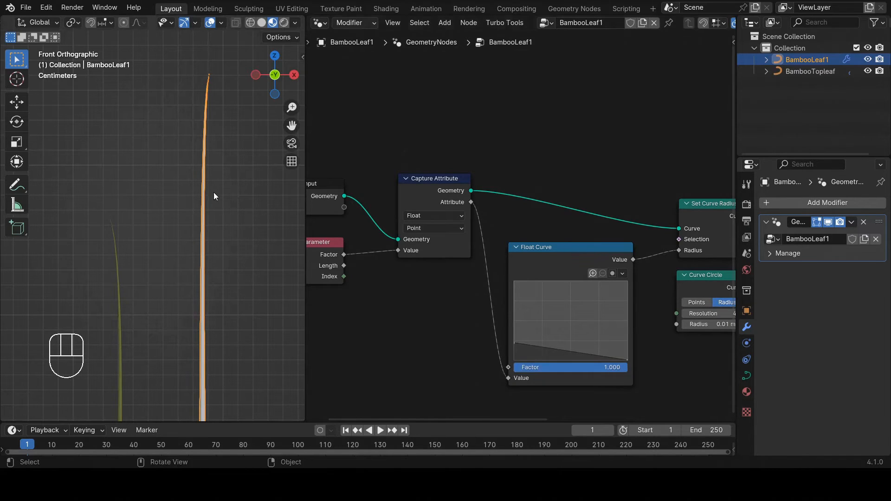
# Step: Assign the BambooSmallestBranch material in the Set Material node of BambooLeaf1
pyautogui.hotkey('alt', 'a')
pyautogui.scroll(-4, 648, 259)
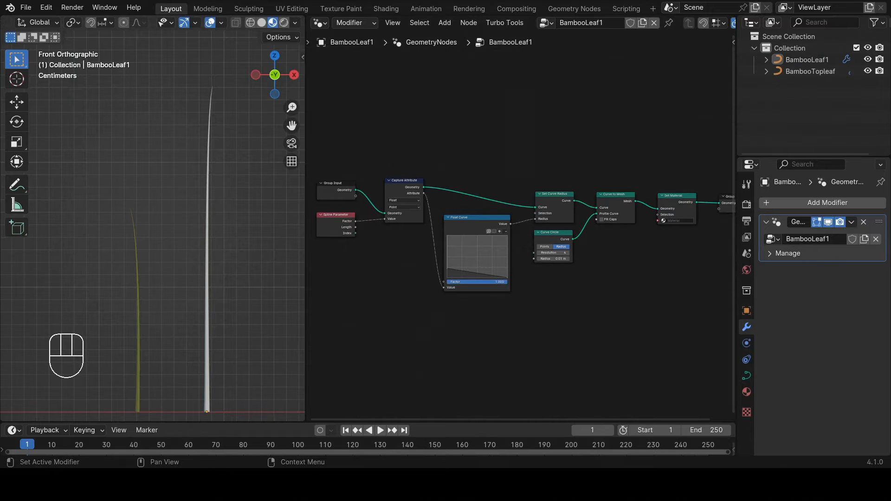
pyautogui.scroll(2, 662, 226)
pyautogui.click(681, 217)
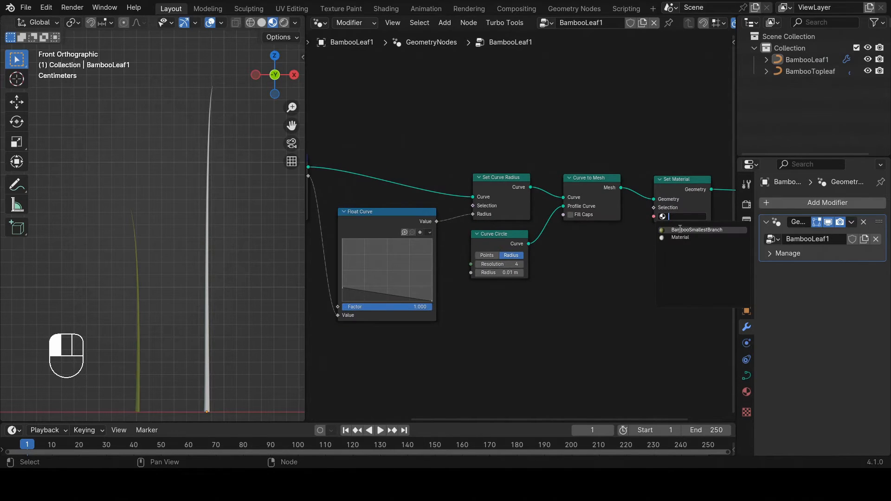
pyautogui.click(680, 231)
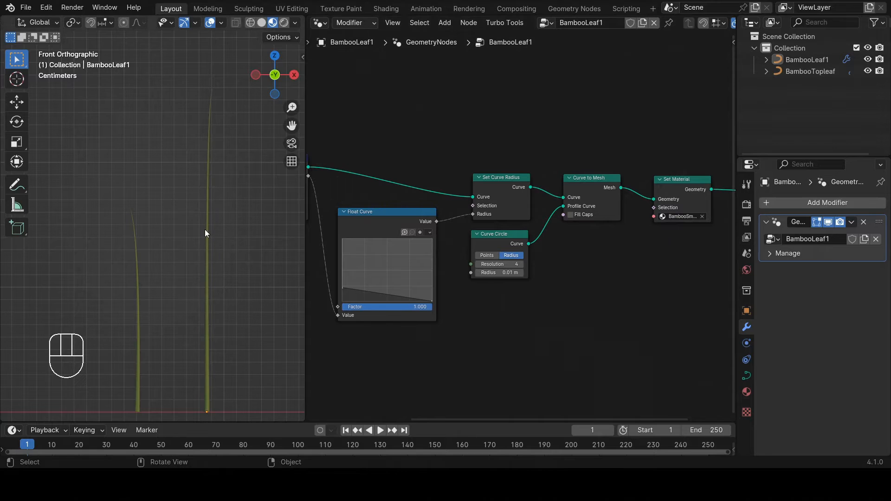
# Step: Move the BambooLeaf1 stem slightly along the X axis, away from the top-leaf stem, and deselect it
pyautogui.scroll(-5, 218, 258)
pyautogui.scroll(7, 201, 262)
pyautogui.scroll(-4, 201, 262)
pyautogui.keyDown('shift'); pyautogui.moveTo(200, 241); pyautogui.dragTo(188, 257, button='middle'); pyautogui.keyUp('shift')
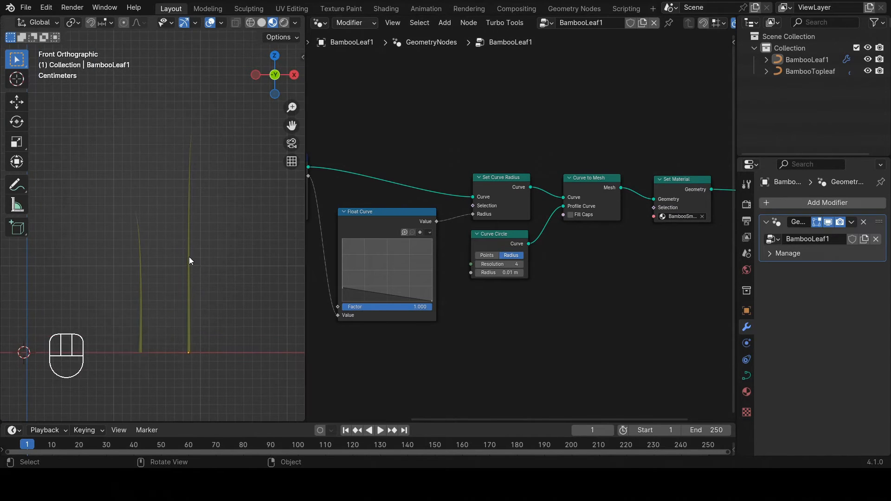
pyautogui.scroll(1, 188, 258)
pyautogui.click(189, 257)
pyautogui.press('g')
pyautogui.press('x')
pyautogui.click(200, 256)
pyautogui.hotkey('alt', 'a')
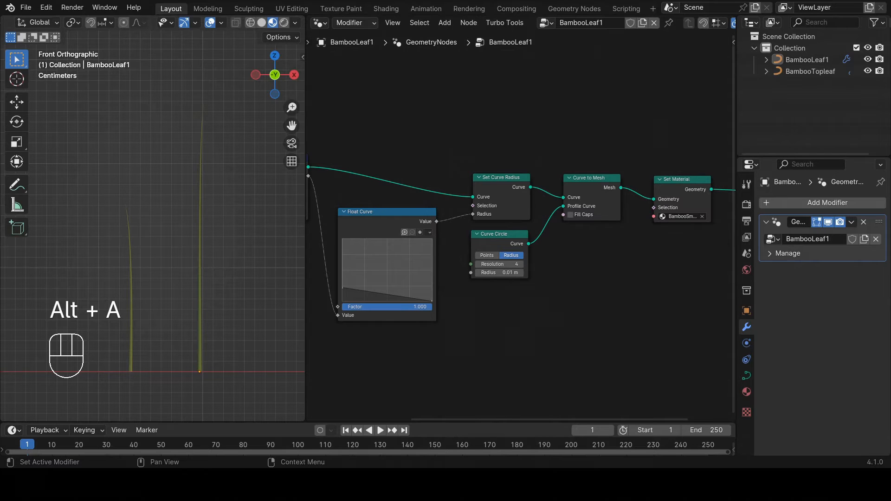
# Step: Insert a Join Geometry node between Set Material and Group Output, placing it below the main node row
pyautogui.scroll(-4, 583, 216)
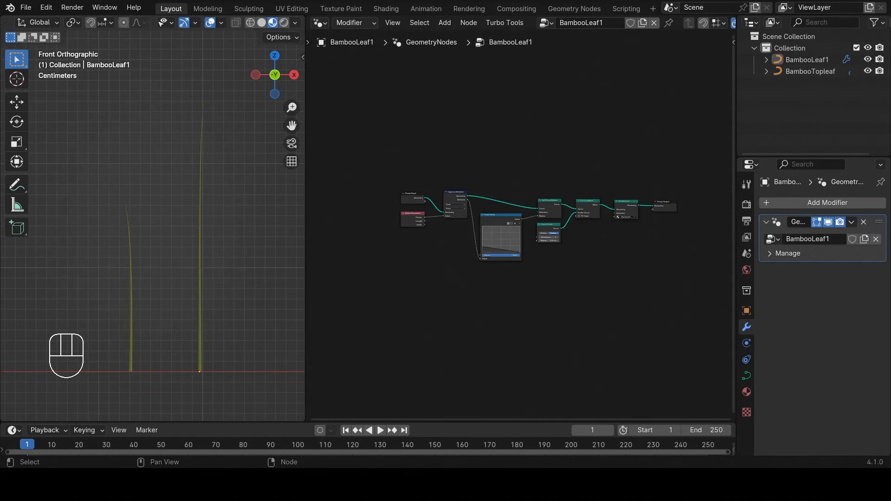
pyautogui.scroll(2, 573, 250)
pyautogui.hotkey('shift', 'a')
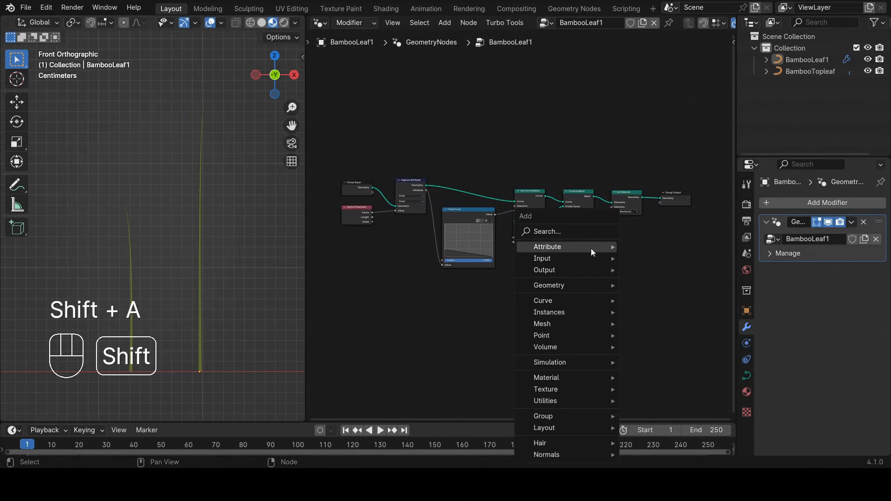
pyautogui.click(569, 233)
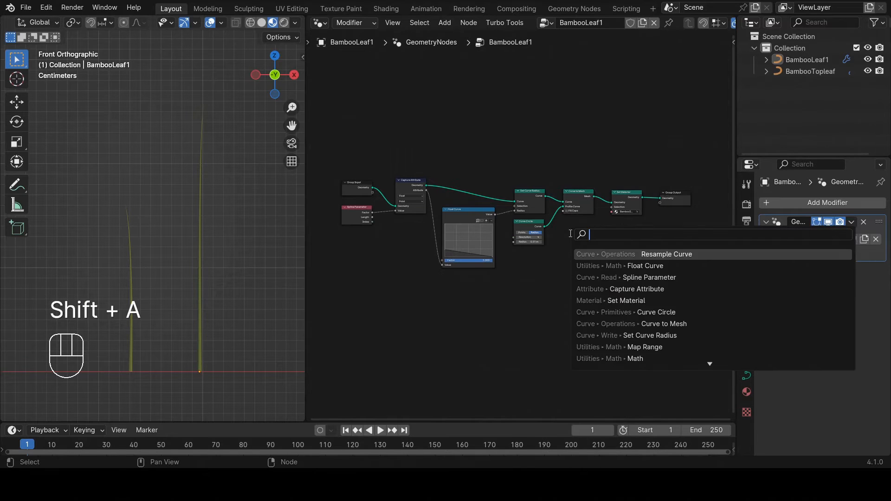
pyautogui.write('joi')
pyautogui.click(609, 265)
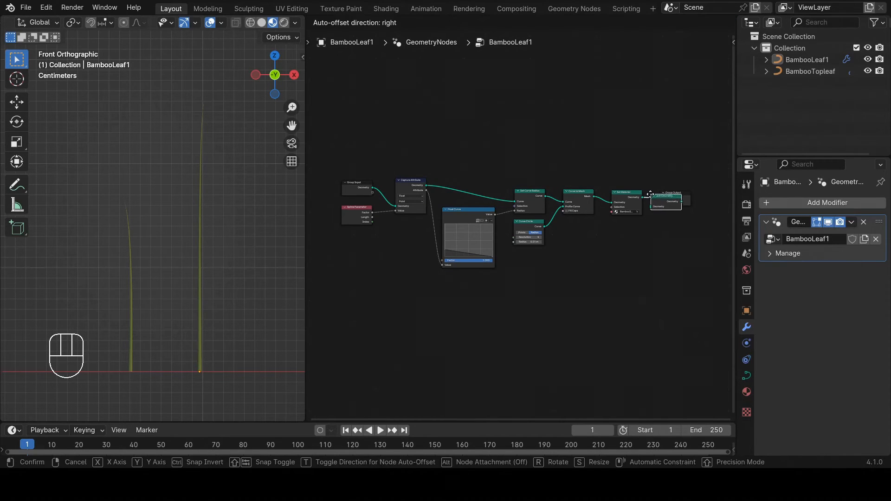
pyautogui.click(650, 194)
pyautogui.moveTo(662, 205); pyautogui.dragTo(657, 266)
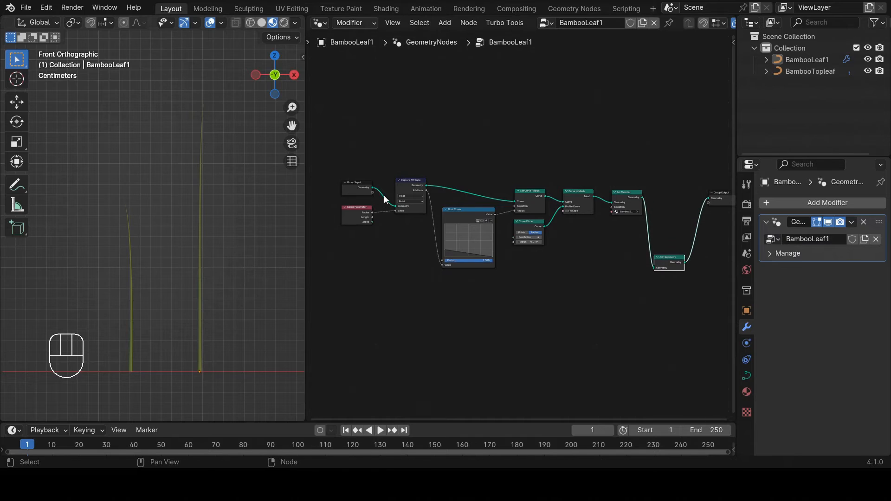
# Step: Connect Group Input's Geometry to the Join Geometry node as a second input
pyautogui.scroll(2, 358, 190)
pyautogui.moveTo(358, 188); pyautogui.dragTo(661, 276)
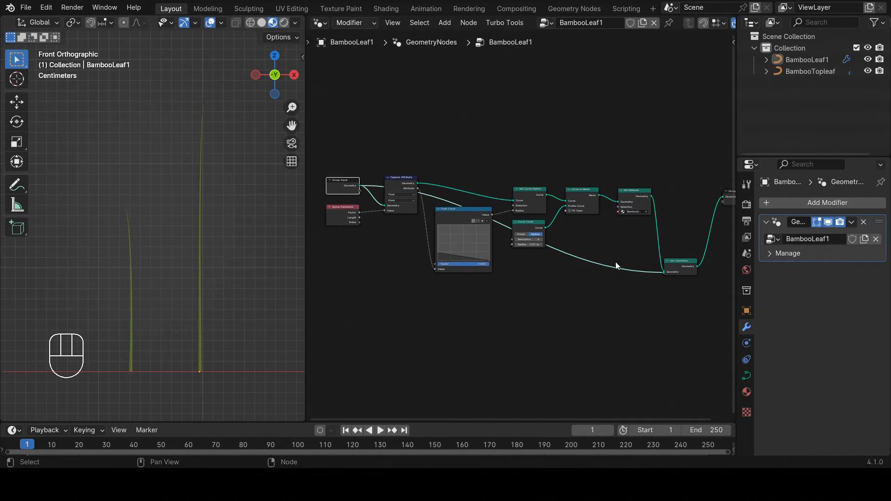
pyautogui.scroll(-1, 604, 270)
pyautogui.scroll(3, 670, 273)
pyautogui.moveTo(672, 269); pyautogui.dragTo(641, 271, button='middle')
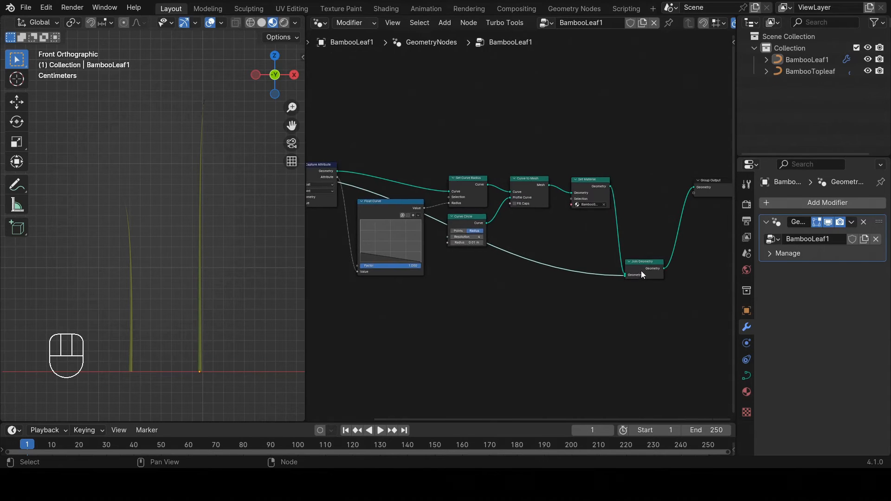
# Step: Connect Group Input's Geometry directly to Group Output and place the output node below the Float Curve
pyautogui.scroll(-3, 645, 272)
pyautogui.scroll(-1, 419, 220)
pyautogui.moveTo(404, 199); pyautogui.dragTo(441, 294)
pyautogui.scroll(3, 521, 249)
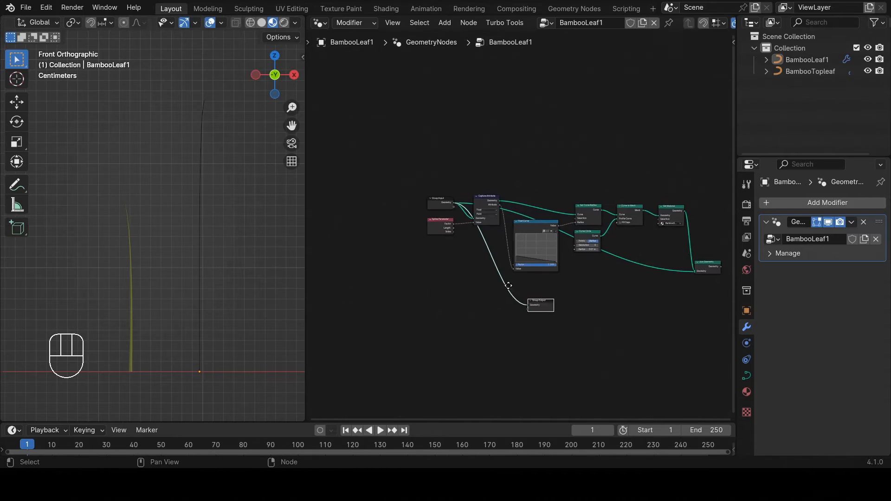
pyautogui.scroll(1, 522, 249)
pyautogui.moveTo(514, 251)
pyautogui.mouseDown(button='middle')
pyautogui.moveTo(493, 238)
pyautogui.moveTo(521, 243)
pyautogui.mouseUp(button='middle')
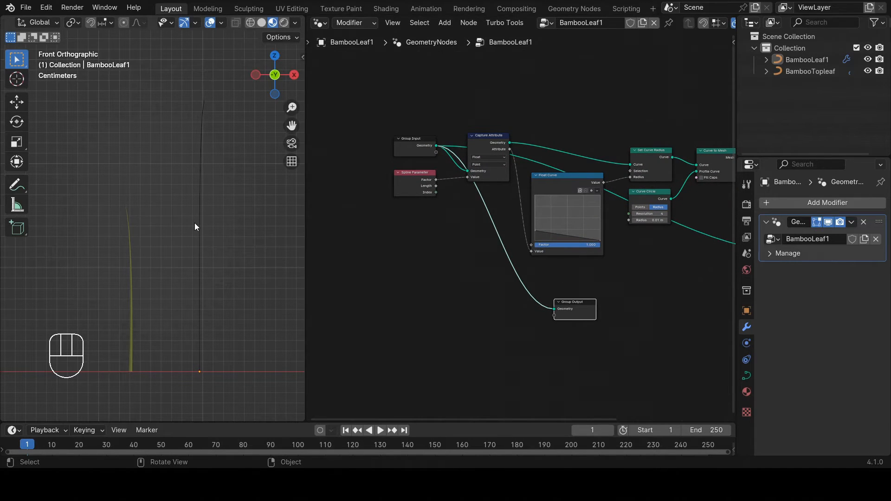
# Step: Insert a Trim Curve node on the link between Group Input and Group Output
pyautogui.scroll(2, 499, 240)
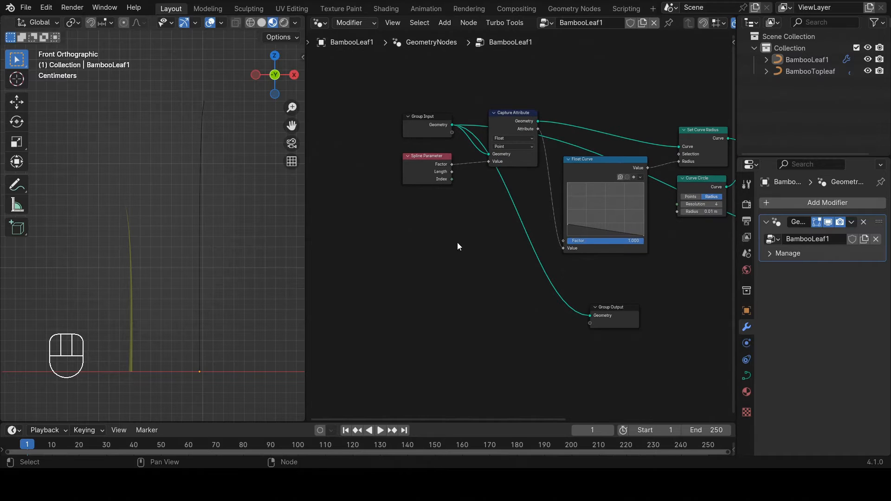
pyautogui.hotkey('shift', 'a')
pyautogui.click(444, 233)
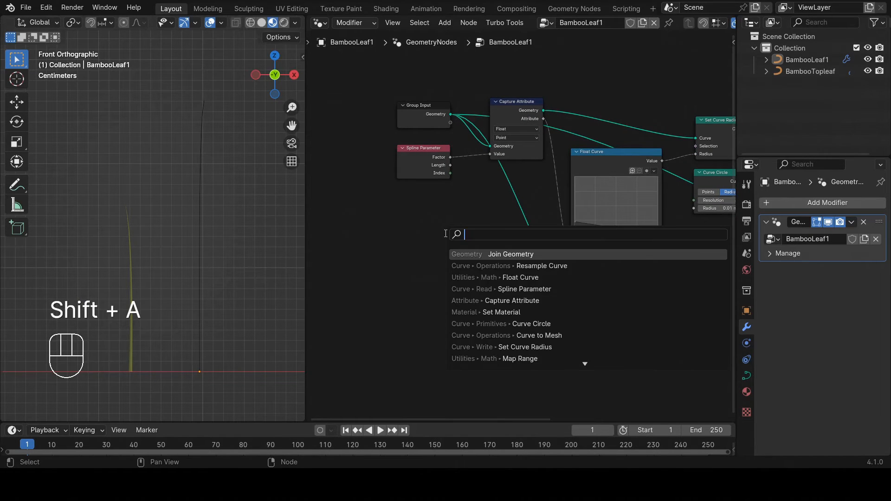
pyautogui.write('trim')
pyautogui.click(482, 254)
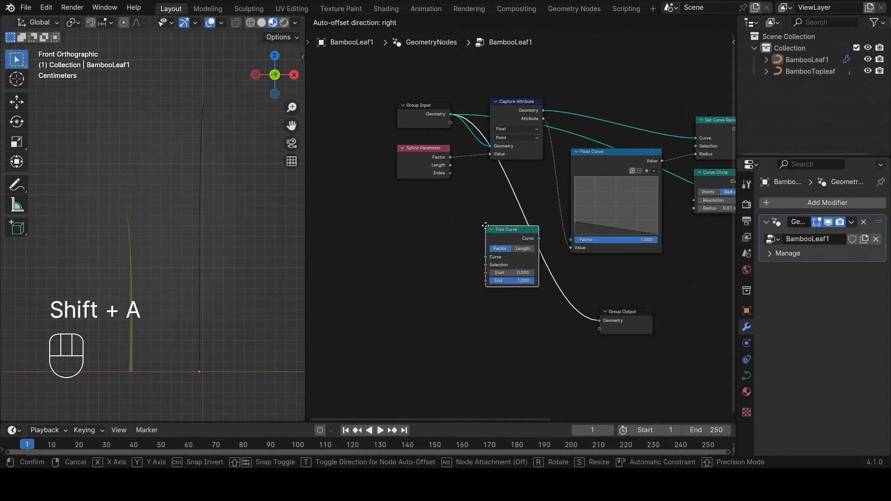
pyautogui.click(481, 254)
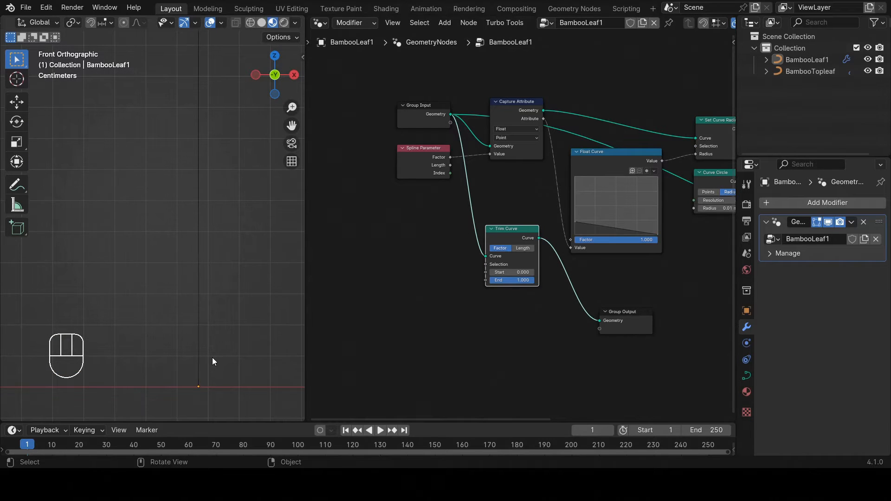
# Step: Sketch an annotation along the bare BambooLeaf1 curve showing a half-leaf outline beside it, with an alternative base line
pyautogui.scroll(-4, 199, 307)
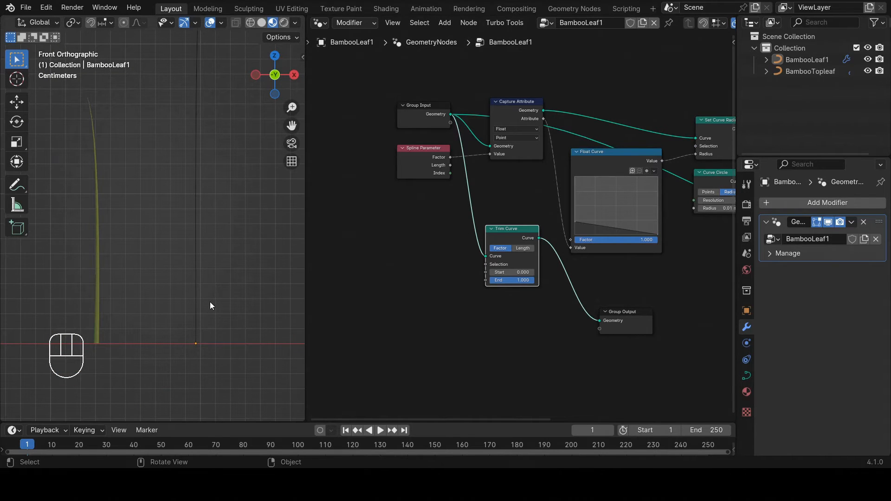
pyautogui.keyDown('shift'); pyautogui.moveTo(210, 301); pyautogui.dragTo(235, 334, button='middle'); pyautogui.keyUp('shift')
pyautogui.scroll(-2, 177, 281)
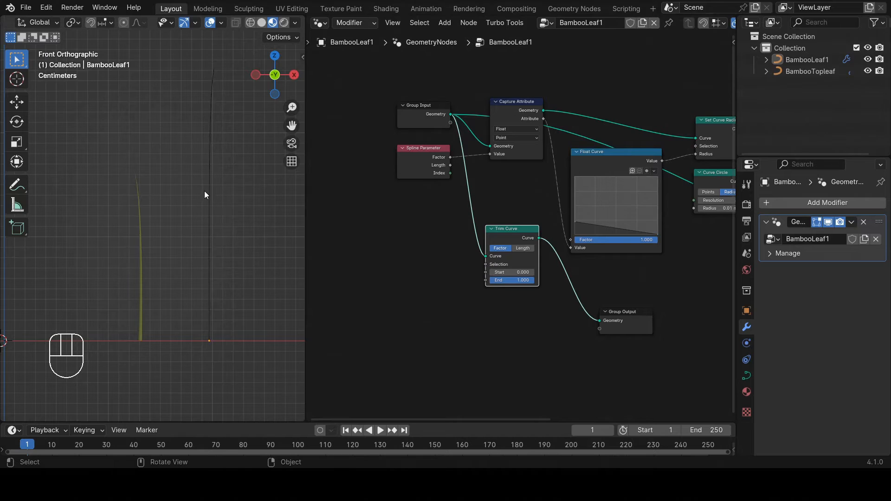
pyautogui.click(18, 186)
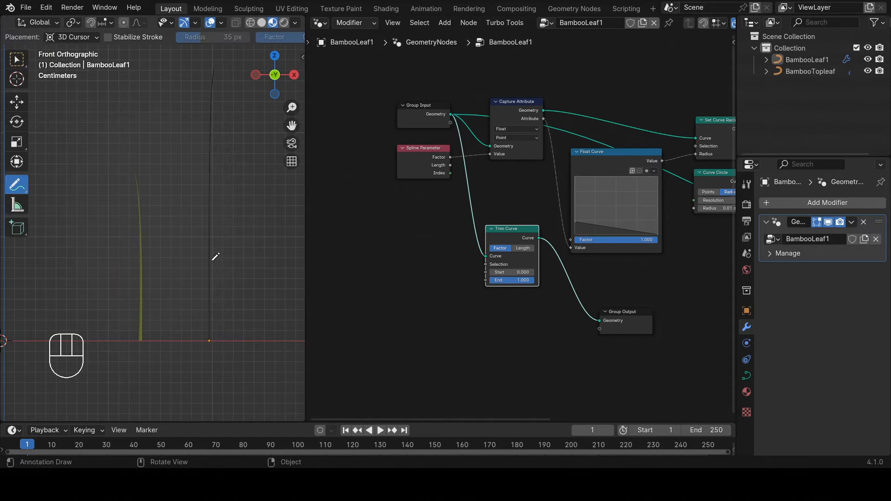
pyautogui.moveTo(217, 77)
pyautogui.mouseDown()
pyautogui.moveTo(212, 343)
pyautogui.moveTo(240, 237)
pyautogui.moveTo(236, 120)
pyautogui.mouseUp()
pyautogui.moveTo(220, 73); pyautogui.dragTo(220, 75)
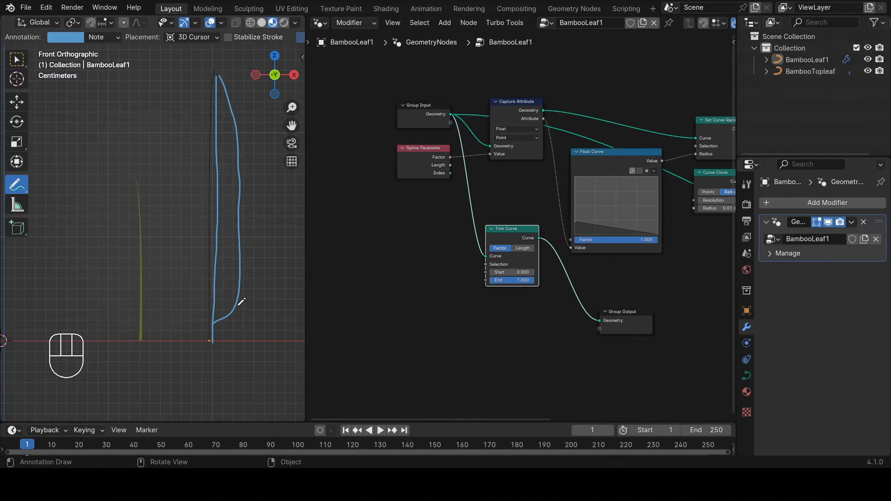
pyautogui.moveTo(239, 303); pyautogui.dragTo(212, 343)
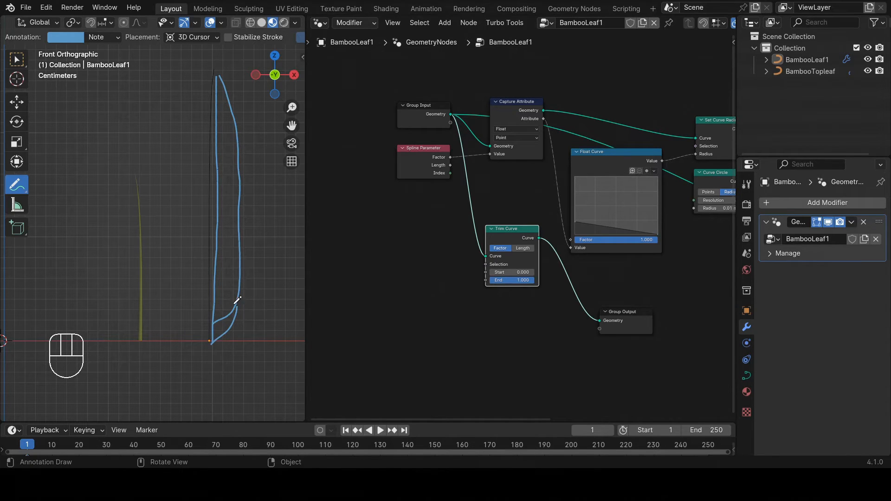
# Step: Remove the leaf outline annotation and return to the selection tool
pyautogui.click(112, 39)
pyautogui.click(176, 85)
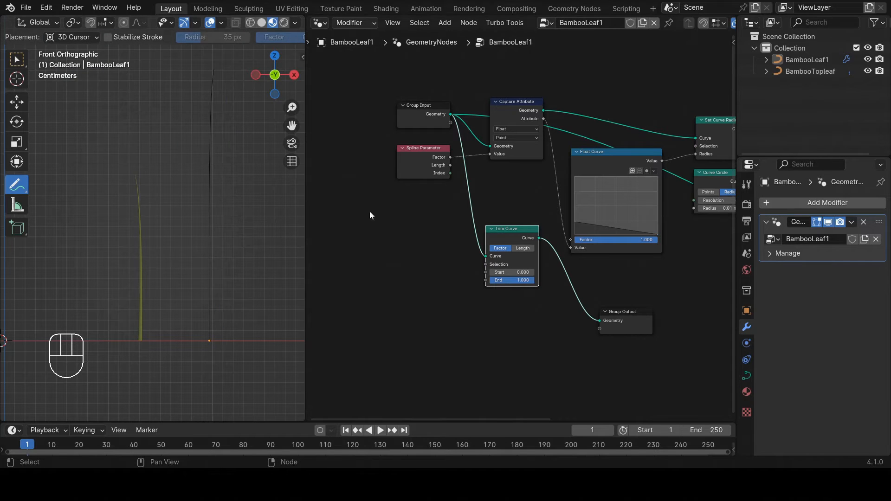
pyautogui.click(17, 59)
# Step: Set the Trim Curve node's Start factor to 0.026
pyautogui.scroll(4, 524, 276)
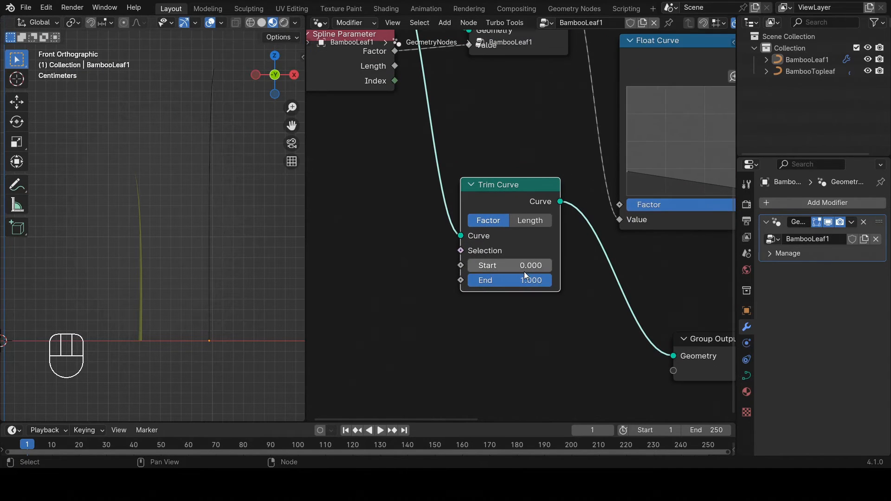
pyautogui.scroll(1, 519, 272)
pyautogui.click(517, 269)
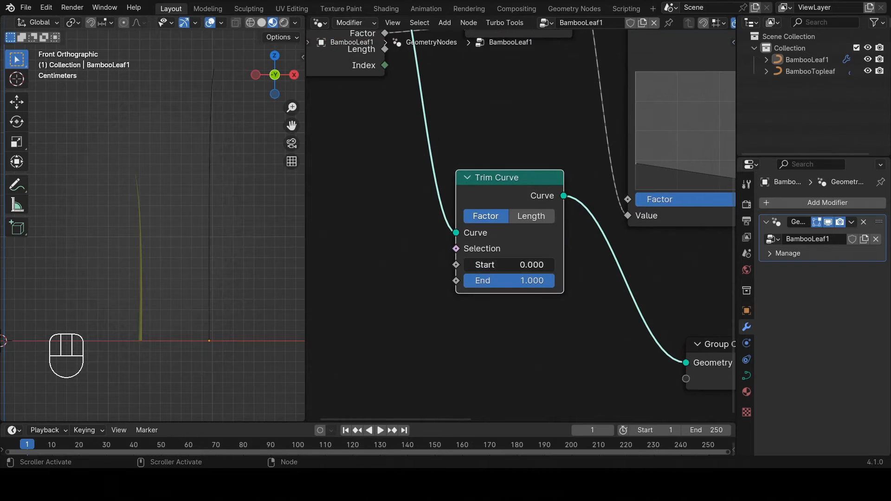
pyautogui.write('.026')
pyautogui.press('Return')
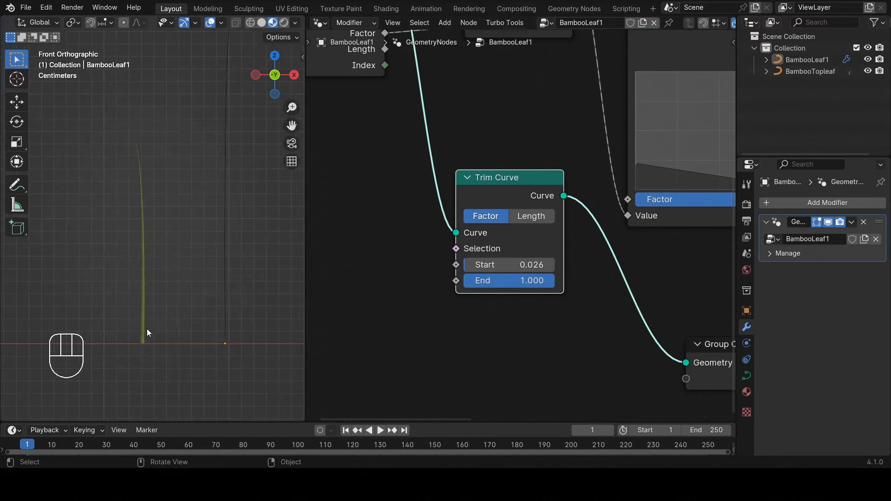
# Step: Try a larger Start factor on the Trim Curve node and restore it to 0.026
pyautogui.scroll(6, 147, 328)
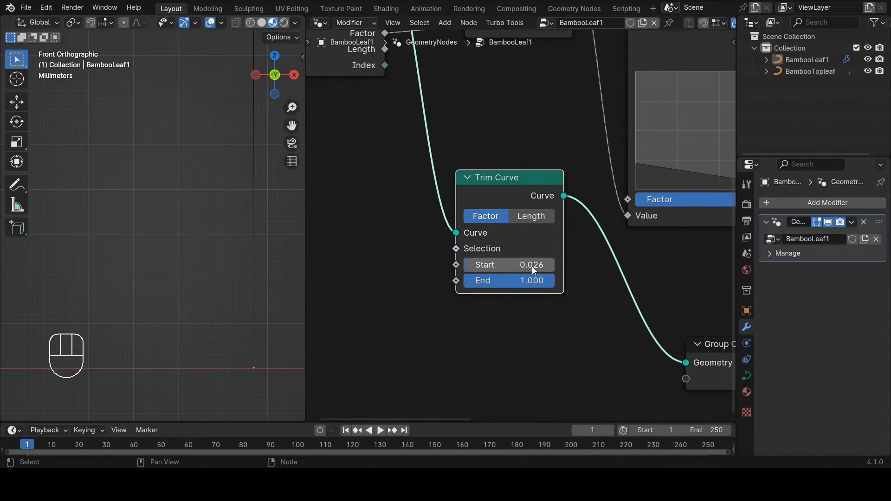
pyautogui.scroll(-4, 178, 322)
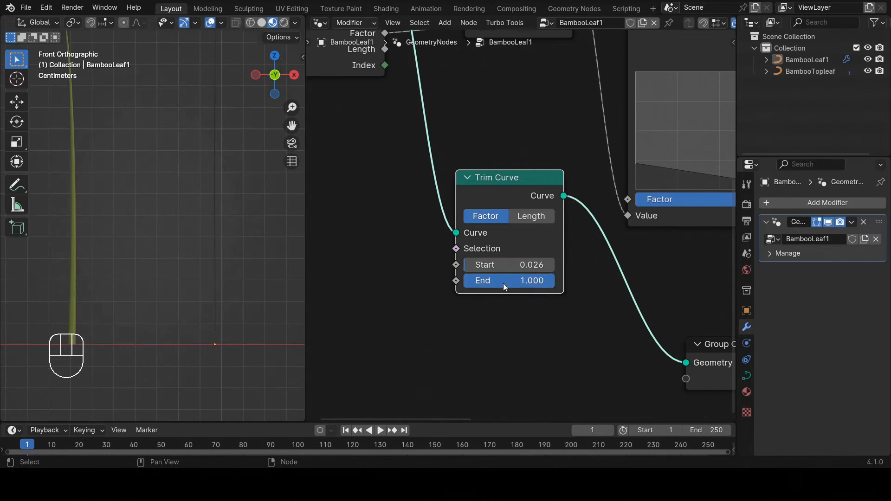
pyautogui.moveTo(532, 265); pyautogui.dragTo(557, 265)
pyautogui.click(498, 265)
pyautogui.write('.0')
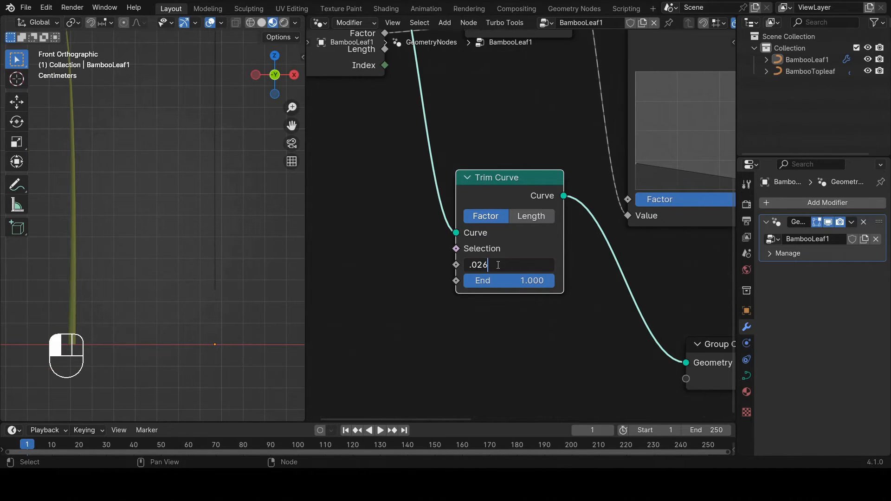
pyautogui.press('Return')
pyautogui.scroll(-4, 183, 303)
pyautogui.keyDown('shift'); pyautogui.moveTo(210, 230); pyautogui.dragTo(190, 268, button='middle'); pyautogui.keyUp('shift')
pyautogui.scroll(-3, 544, 294)
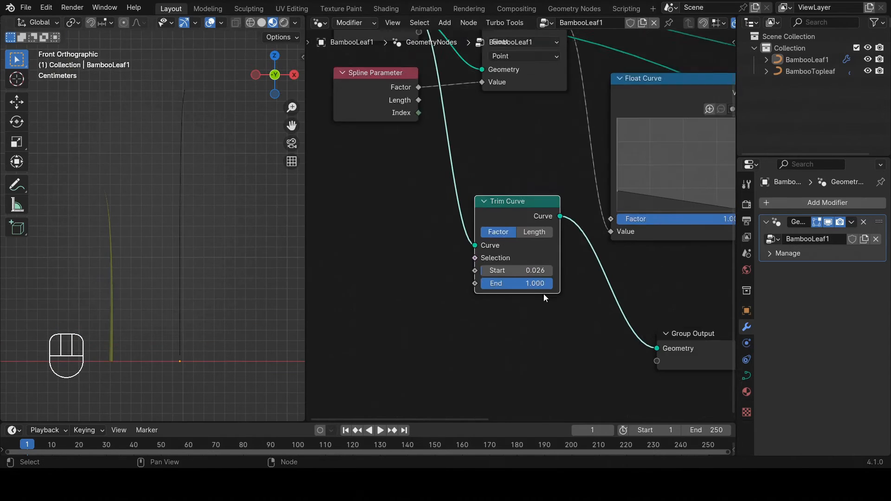
# Step: Insert a Resample Curve node between the Trim Curve and Group Output nodes
pyautogui.scroll(-3, 544, 293)
pyautogui.moveTo(524, 227); pyautogui.dragTo(461, 243, button='middle')
pyautogui.moveTo(458, 243); pyautogui.dragTo(455, 244)
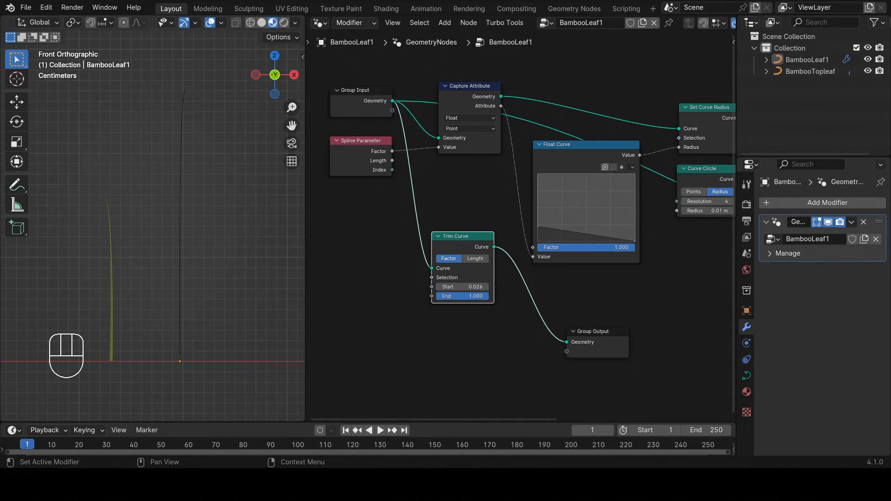
pyautogui.scroll(-2, 412, 332)
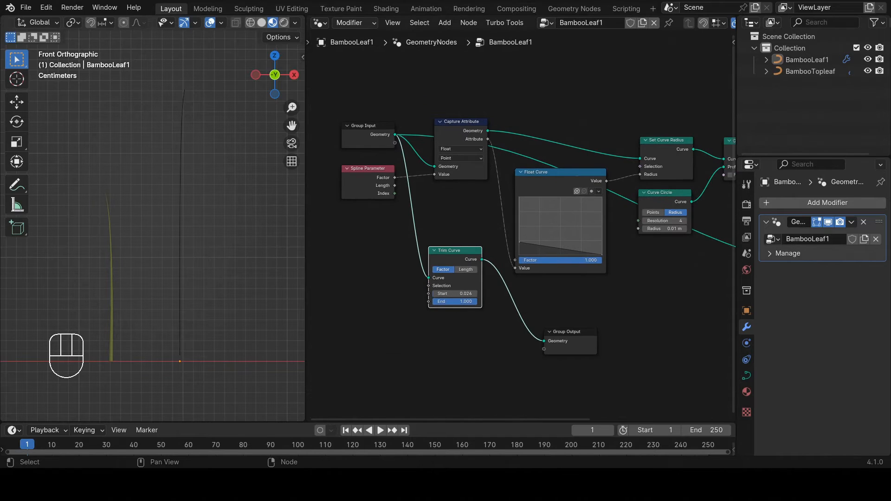
pyautogui.moveTo(538, 297); pyautogui.dragTo(485, 292, button='middle')
pyautogui.scroll(1, 486, 291)
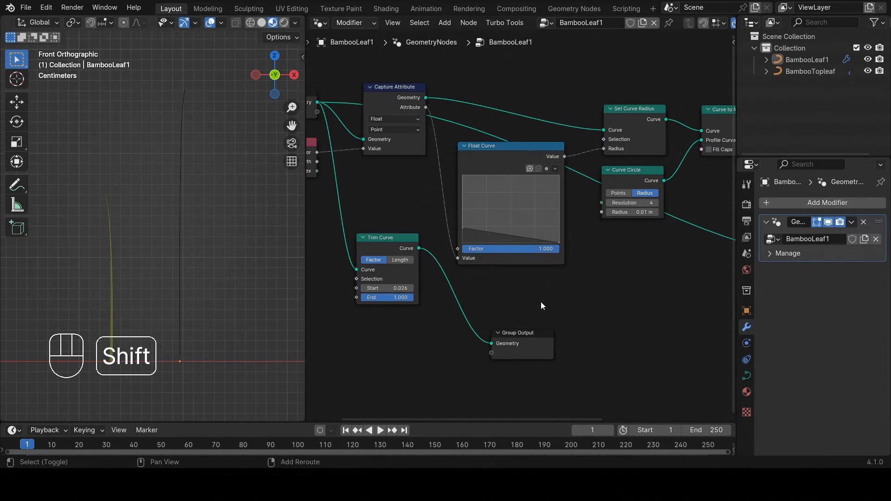
pyautogui.hotkey('shift', 'a')
pyautogui.write('res')
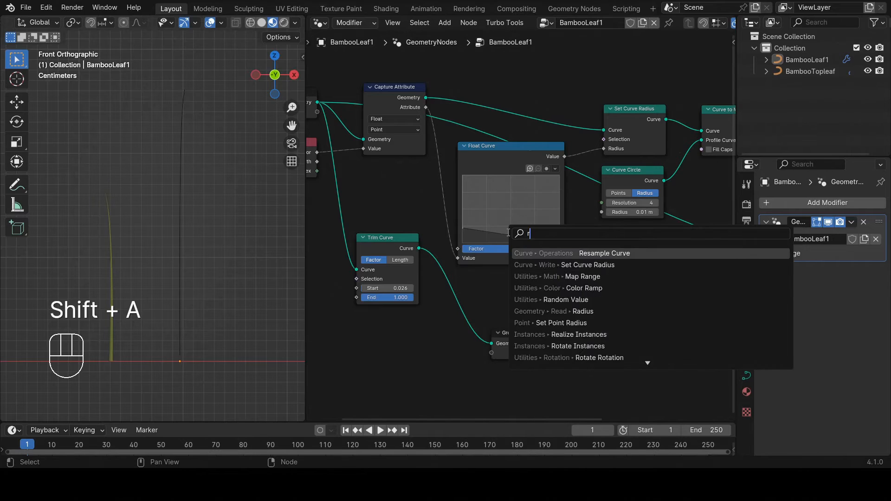
pyautogui.click(542, 250)
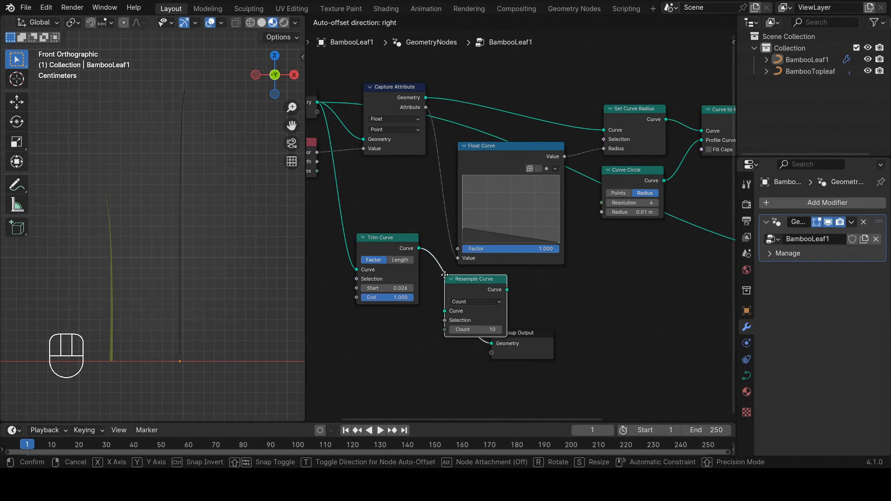
pyautogui.click(442, 277)
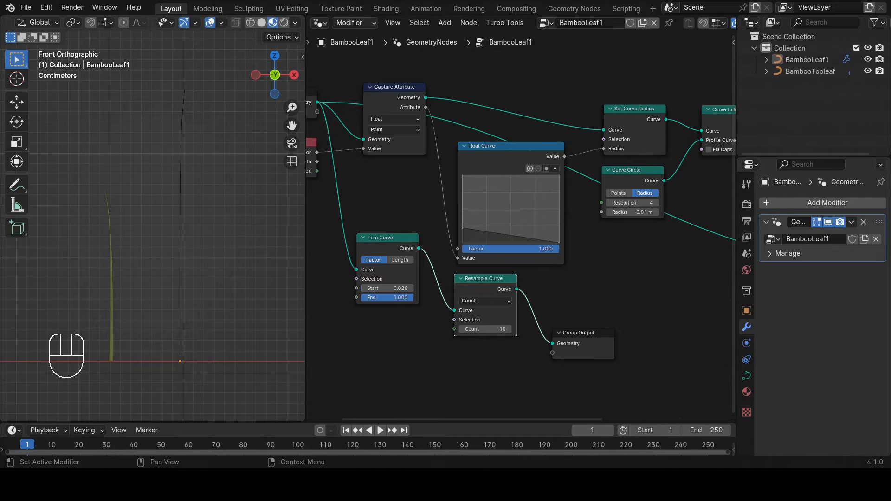
# Step: Space out the Group Output node and insert a Set Curve Radius node after Resample Curve
pyautogui.scroll(-1, 558, 273)
pyautogui.moveTo(542, 272); pyautogui.dragTo(531, 258, button='middle')
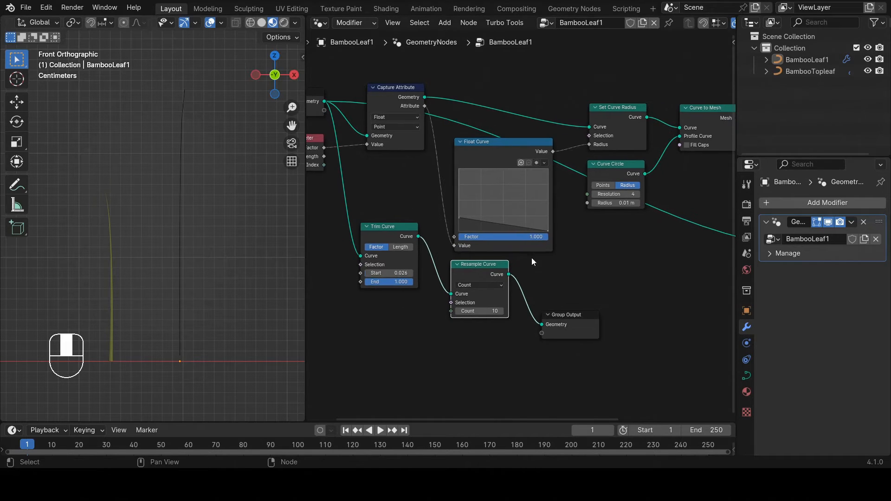
pyautogui.moveTo(494, 268); pyautogui.dragTo(495, 272)
pyautogui.moveTo(564, 314); pyautogui.dragTo(652, 310)
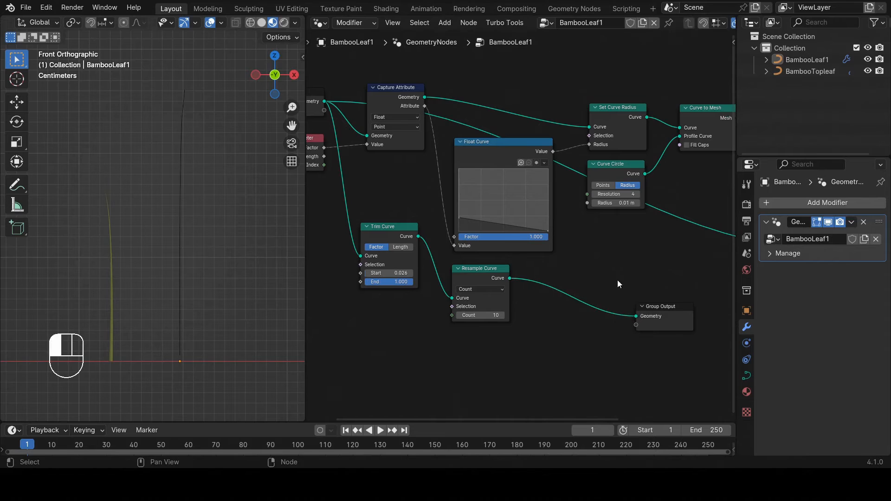
pyautogui.hotkey('shift', 'a')
pyautogui.click(589, 232)
pyautogui.write('set')
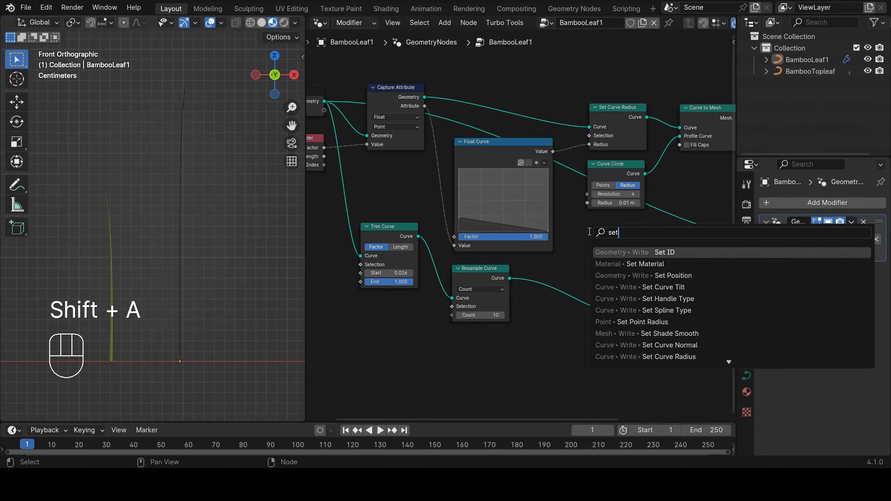
pyautogui.write(' c')
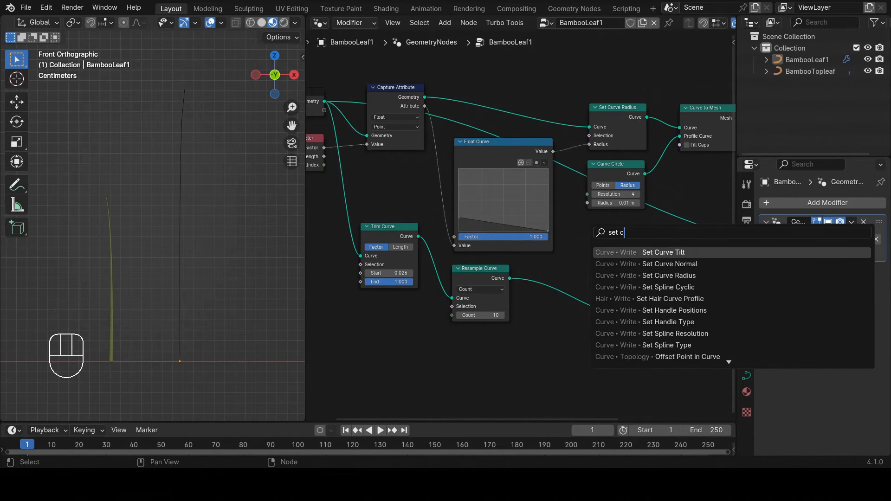
pyautogui.click(669, 276)
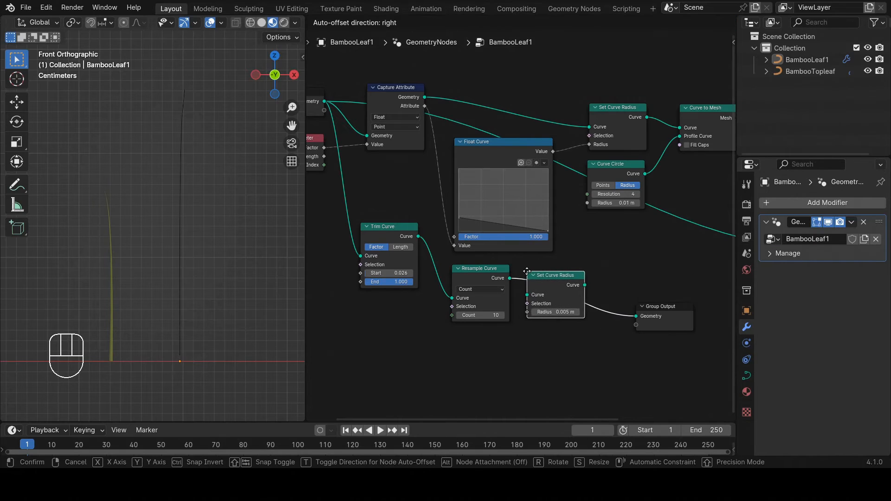
pyautogui.click(528, 274)
# Step: Insert a Curve to Mesh node between the leaf branch's Set Curve Radius and Group Output nodes
pyautogui.moveTo(610, 274); pyautogui.dragTo(529, 251, button='middle')
pyautogui.hotkey('shift', 'a')
pyautogui.click(554, 233)
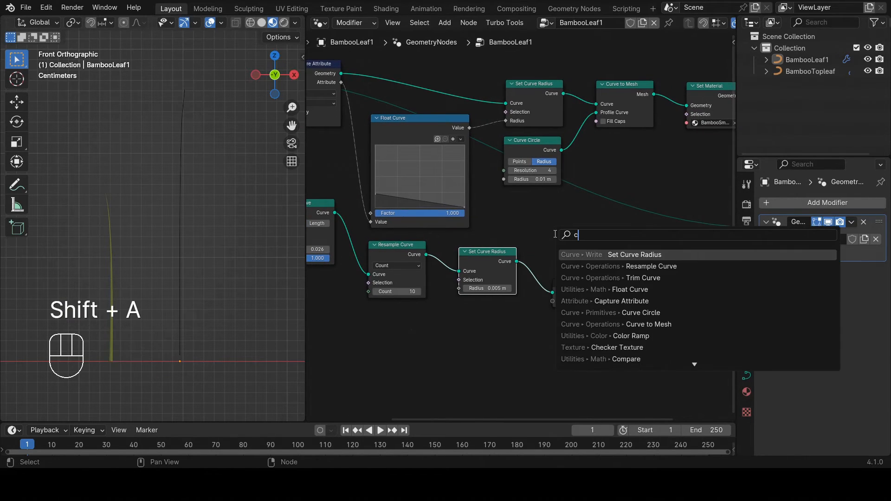
pyautogui.write('curve t')
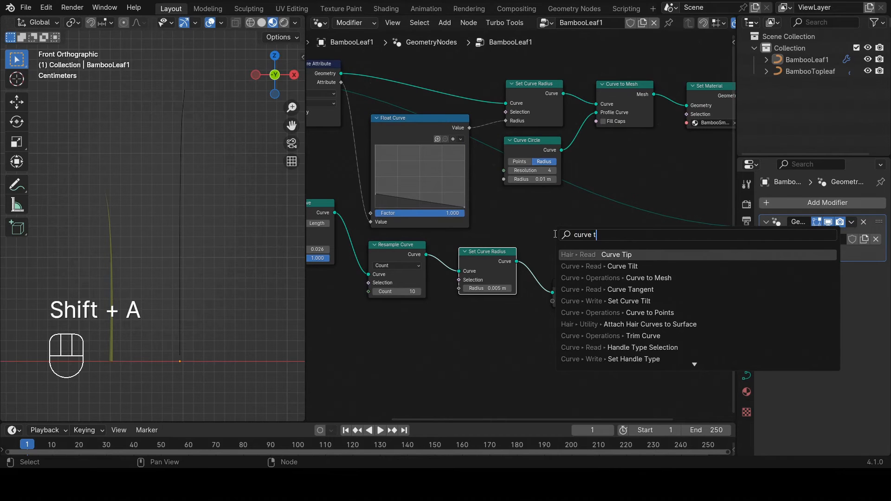
pyautogui.press('Down')
pyautogui.press('Down')
pyautogui.press('Return')
pyautogui.click(561, 253)
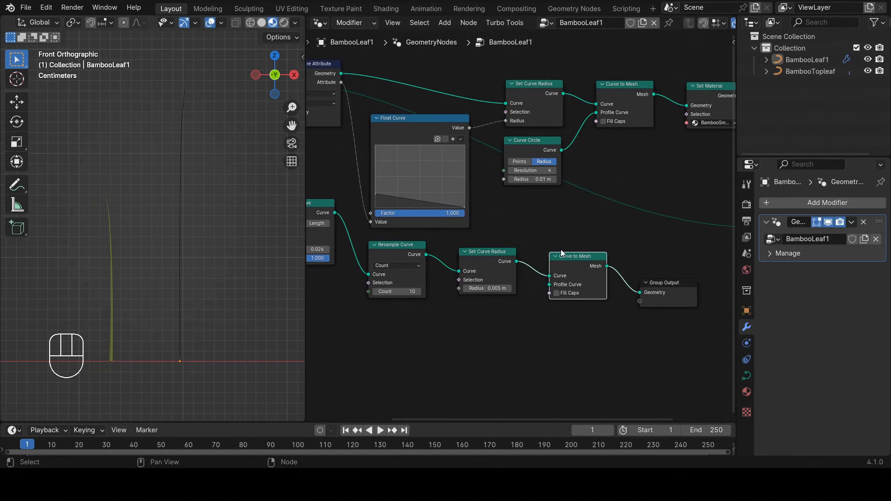
# Step: Insert a Set Material node between the leaf branch's Curve to Mesh and Group Output nodes
pyautogui.moveTo(648, 260); pyautogui.dragTo(575, 246, button='middle')
pyautogui.hotkey('shift', 'a')
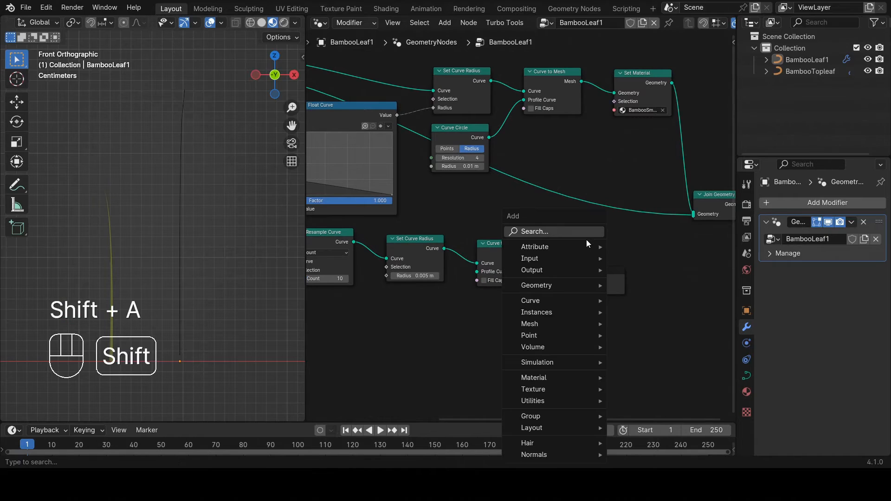
pyautogui.hotkey('shift', 'a')
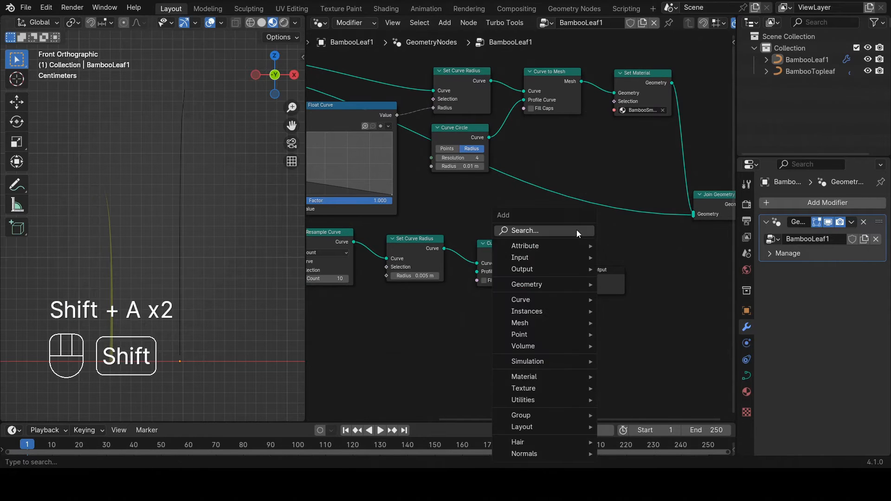
pyautogui.write('set')
pyautogui.press('Down')
pyautogui.press('Return')
pyautogui.click(533, 249)
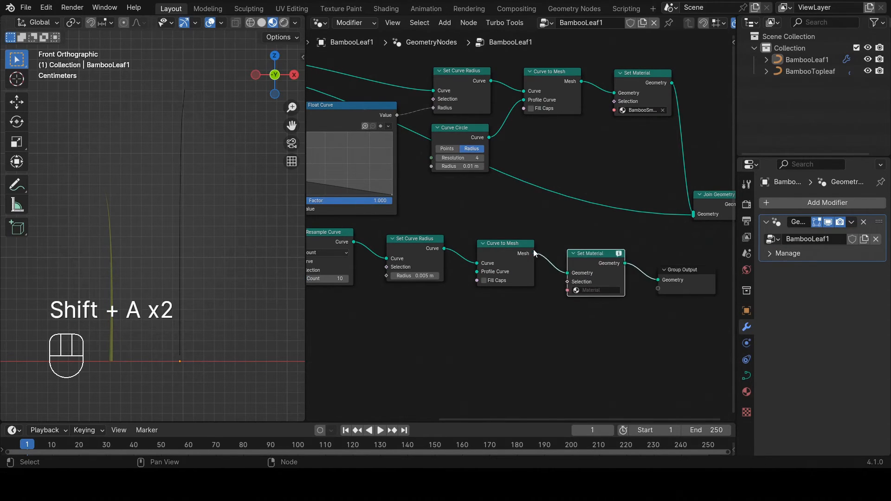
pyautogui.scroll(-3, 531, 252)
pyautogui.moveTo(531, 252); pyautogui.dragTo(565, 253, button='middle')
pyautogui.scroll(5, 581, 263)
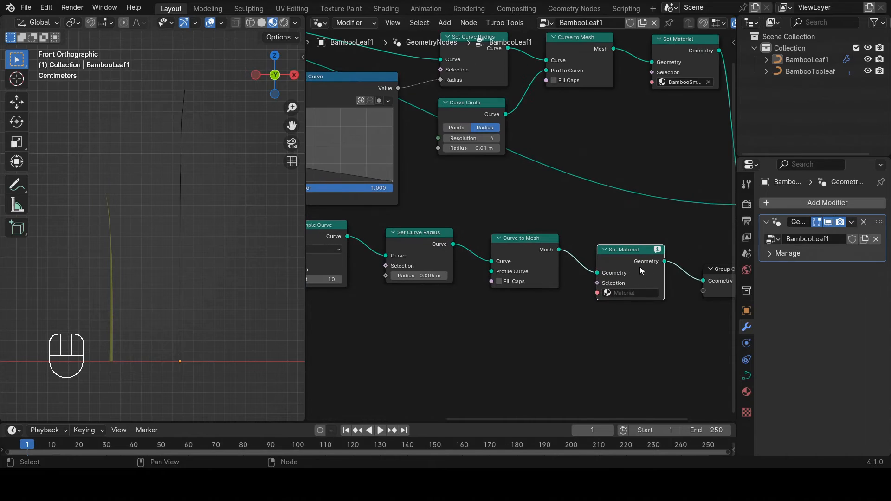
pyautogui.scroll(-2, 622, 273)
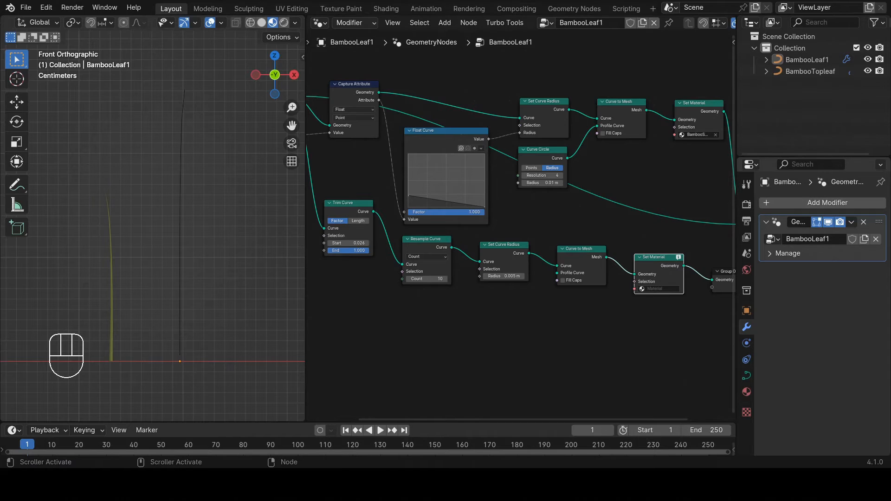
# Step: Try a Curve Circle as the profile of the leaf branch's Curve to Mesh node and delete it again
pyautogui.moveTo(502, 305); pyautogui.dragTo(498, 278, button='middle')
pyautogui.scroll(2, 499, 278)
pyautogui.click(519, 278)
pyautogui.hotkey('shift', 'a')
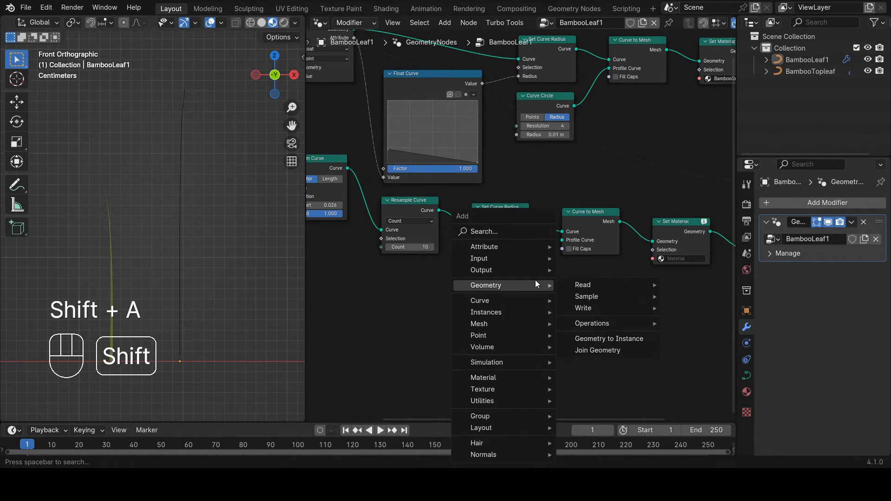
pyautogui.write('cc')
pyautogui.click(537, 254)
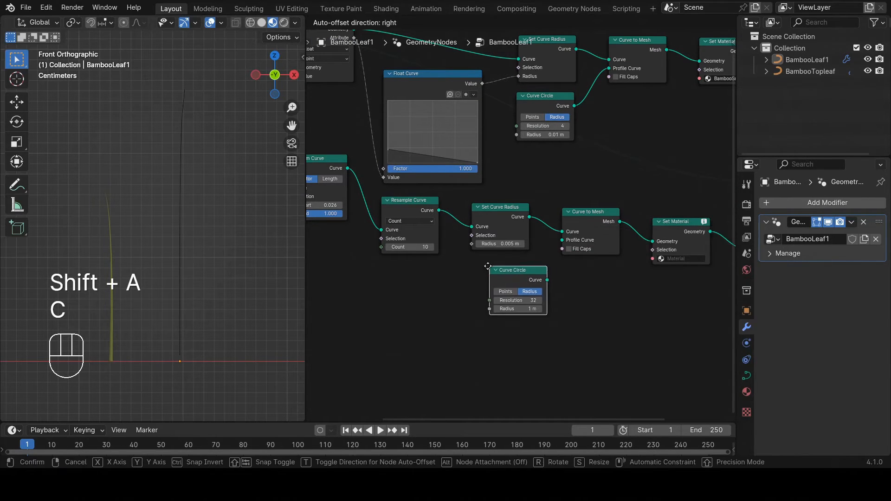
pyautogui.click(476, 265)
pyautogui.moveTo(533, 279); pyautogui.dragTo(561, 240)
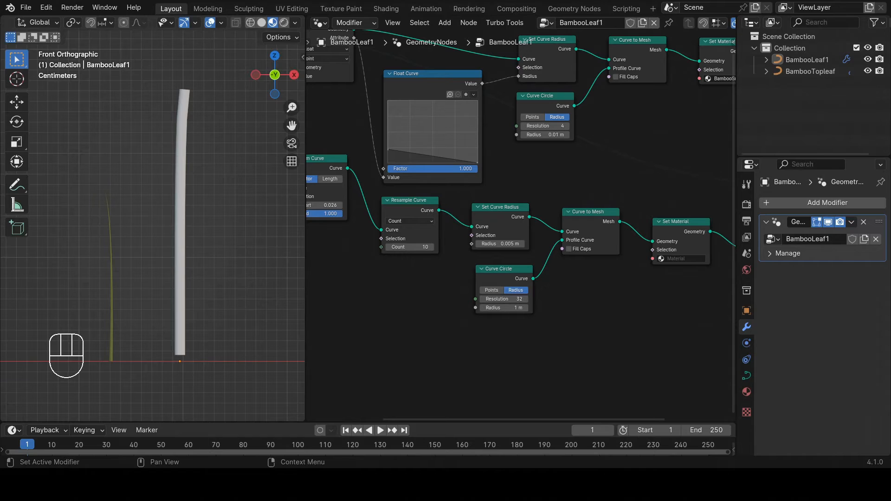
pyautogui.click(502, 270)
pyautogui.press('x')
# Step: Add a Curve Line node below the leaf branch's Set Curve Radius node and try linking it as the mesh profile
pyautogui.hotkey('shift', 'a')
pyautogui.moveTo(509, 271)
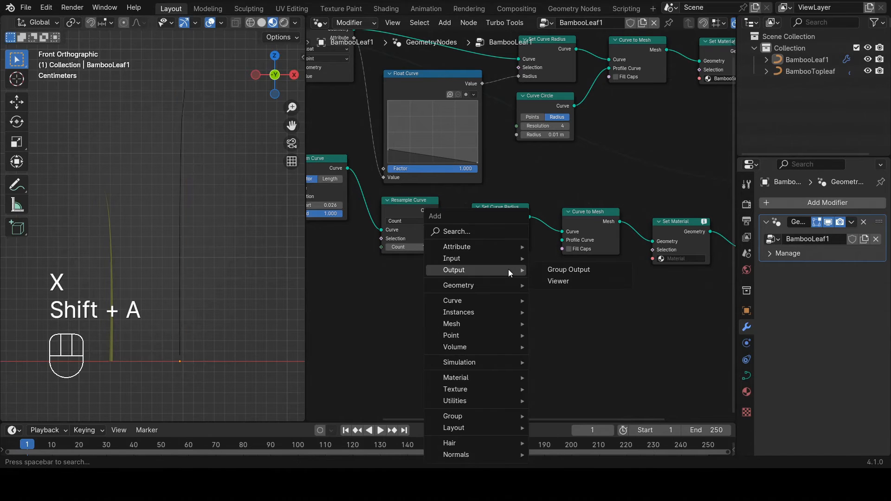
pyautogui.click(481, 231)
pyautogui.write('c')
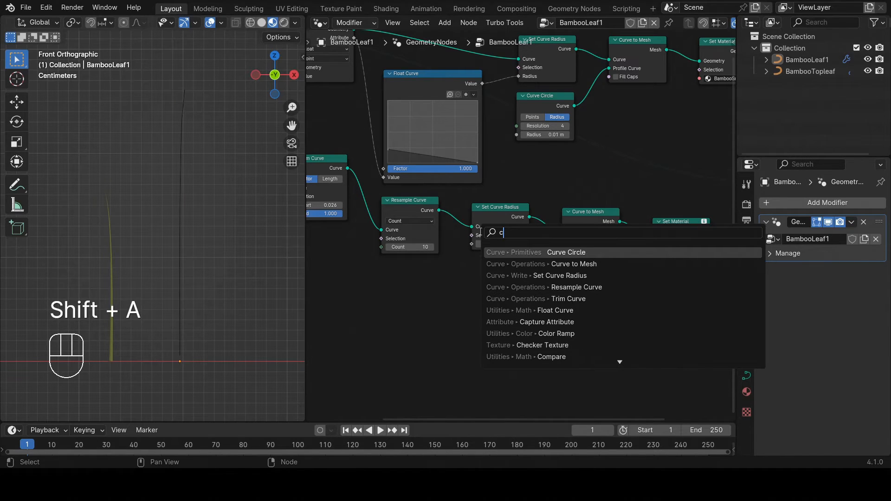
pyautogui.write('ur')
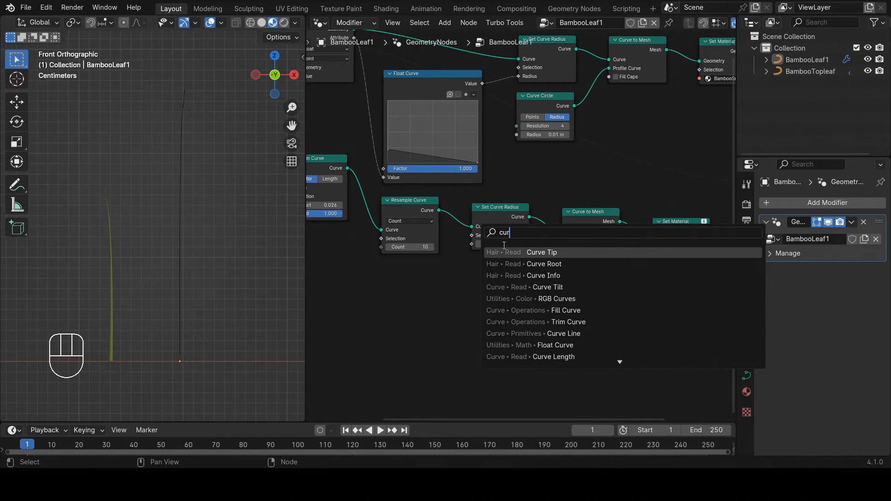
pyautogui.click(522, 334)
pyautogui.click(521, 286)
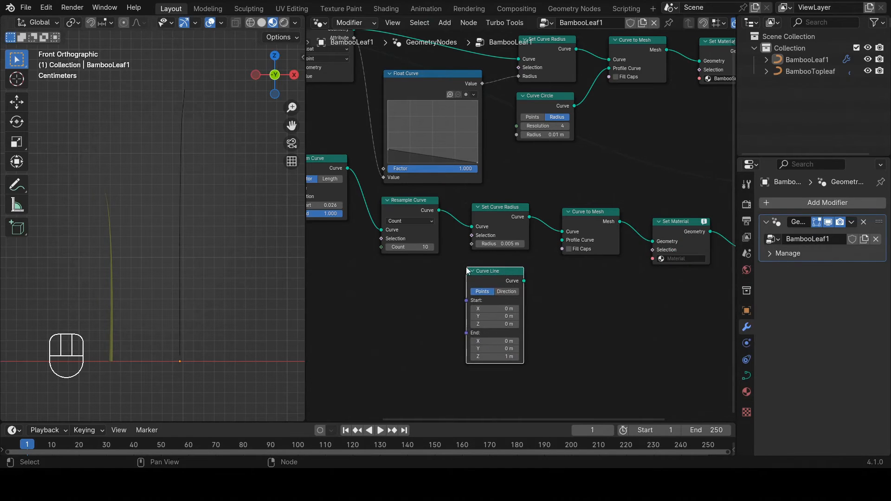
pyautogui.moveTo(524, 281); pyautogui.dragTo(561, 240)
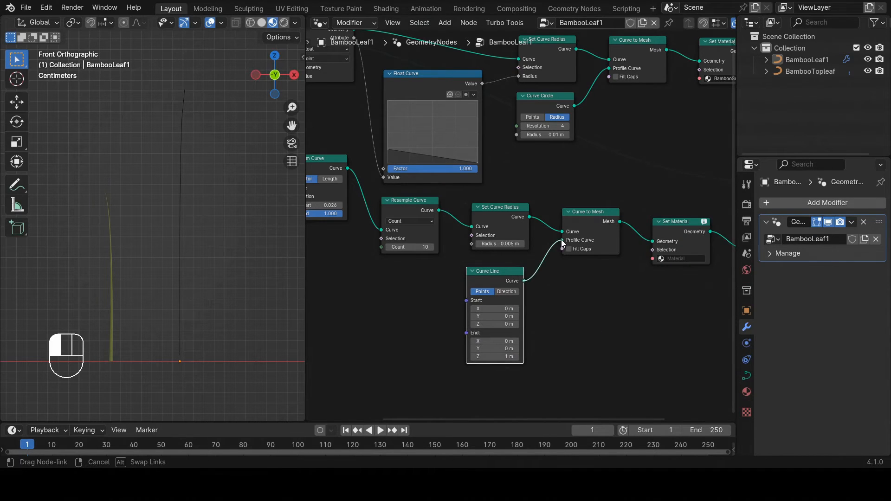
pyautogui.moveTo(550, 282); pyautogui.dragTo(553, 282)
# Step: Circle the finished stem's open base with an annotation, remove the annotation layer and return to the selection tool
pyautogui.moveTo(128, 341); pyautogui.dragTo(150, 292, button='middle')
pyautogui.scroll(10, 111, 342)
pyautogui.scroll(4, 114, 320)
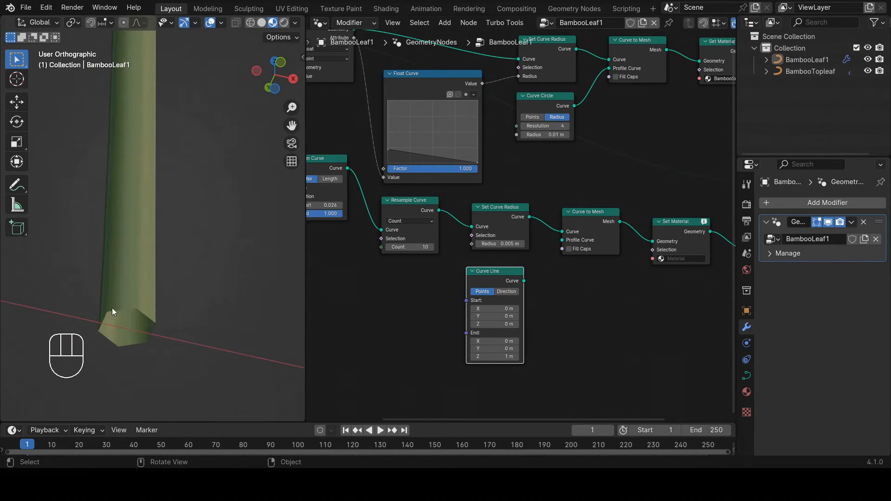
pyautogui.click(19, 191)
pyautogui.moveTo(113, 308)
pyautogui.mouseDown()
pyautogui.moveTo(121, 306)
pyautogui.moveTo(146, 342)
pyautogui.moveTo(120, 307)
pyautogui.mouseUp()
pyautogui.click(116, 38)
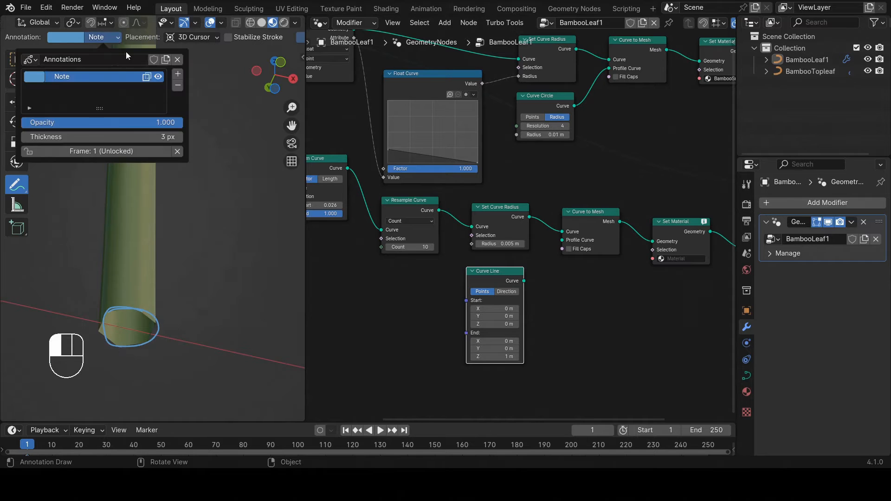
pyautogui.click(178, 85)
pyautogui.click(17, 59)
pyautogui.scroll(-5, 136, 301)
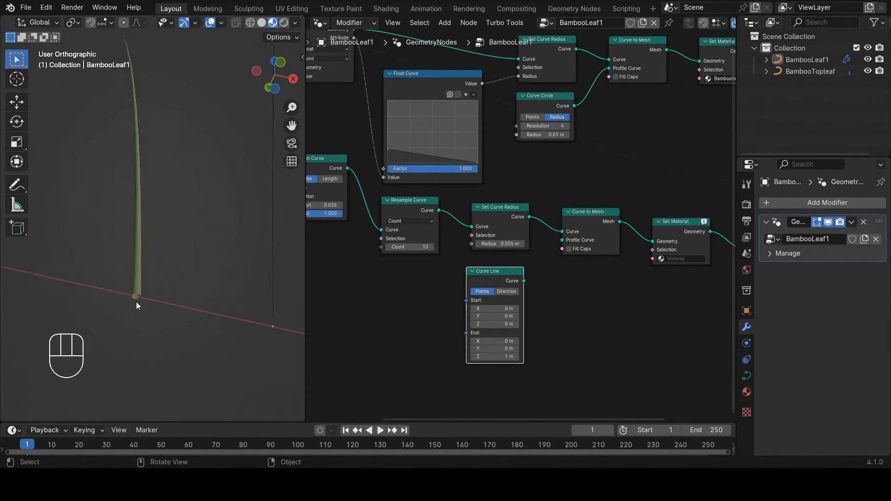
# Step: Connect the Curve Line to the Profile Curve input of the leaf branch's Curve to Mesh node and tidy its placement
pyautogui.moveTo(137, 302); pyautogui.dragTo(185, 283, button='middle')
pyautogui.moveTo(523, 281); pyautogui.dragTo(562, 240)
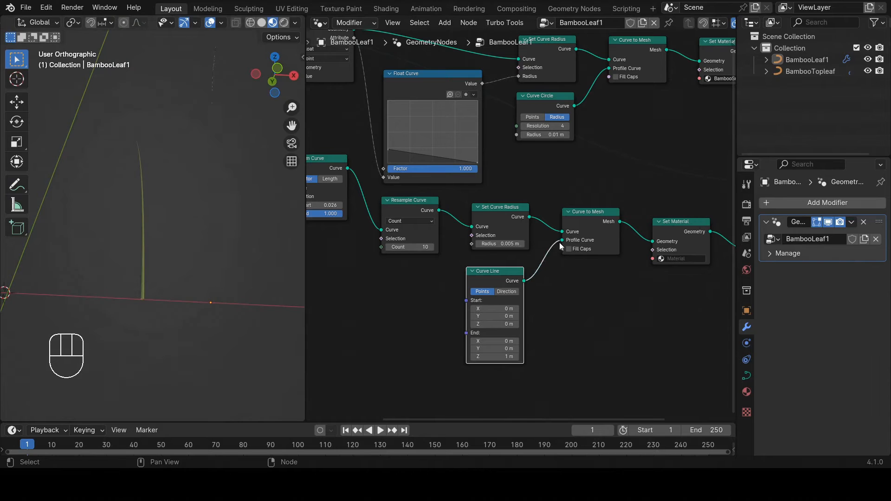
pyautogui.moveTo(246, 258); pyautogui.dragTo(260, 186, button='middle')
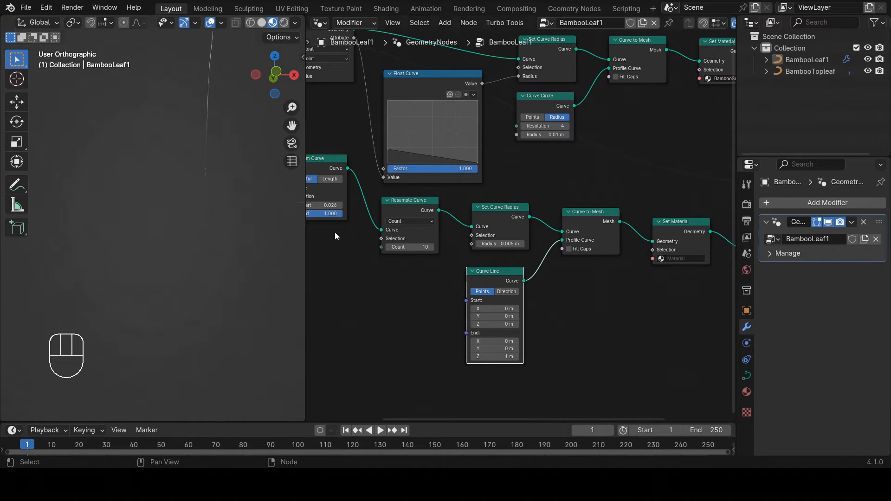
pyautogui.moveTo(564, 332); pyautogui.dragTo(569, 313, button='middle')
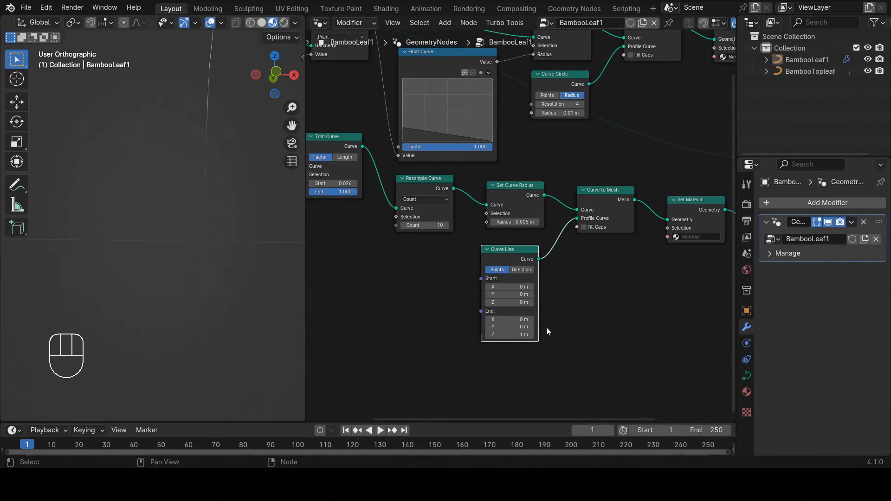
pyautogui.scroll(-2, 554, 319)
pyautogui.scroll(2, 516, 267)
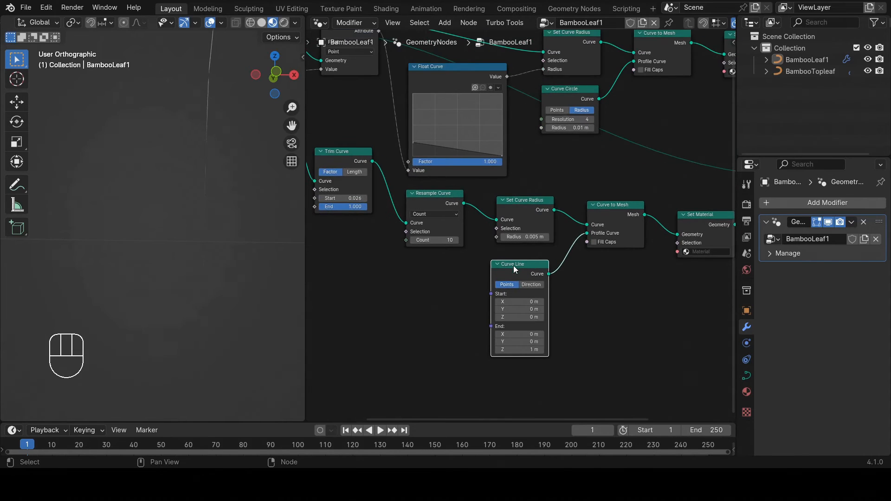
pyautogui.moveTo(513, 267); pyautogui.dragTo(516, 263)
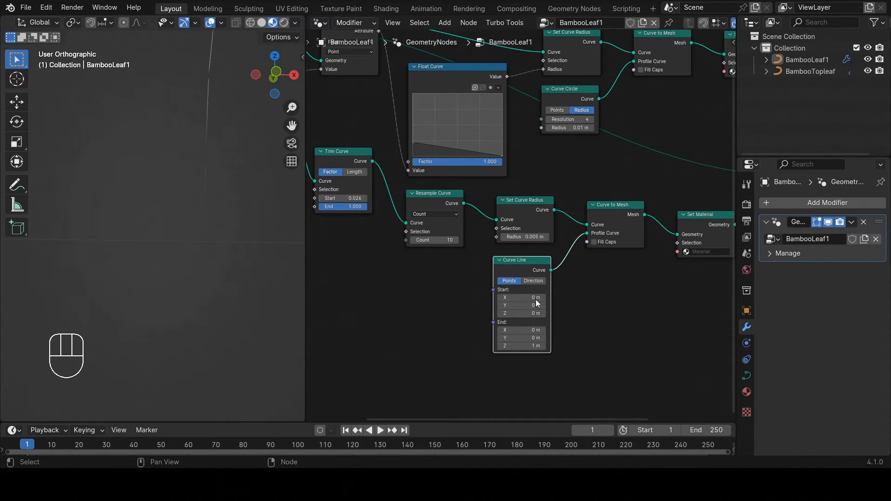
# Step: Try an end Z of 1 m on the Curve Line node and check the resulting mesh in the viewport
pyautogui.click(535, 347)
pyautogui.write('1')
pyautogui.press('Return')
pyautogui.scroll(-5, 200, 258)
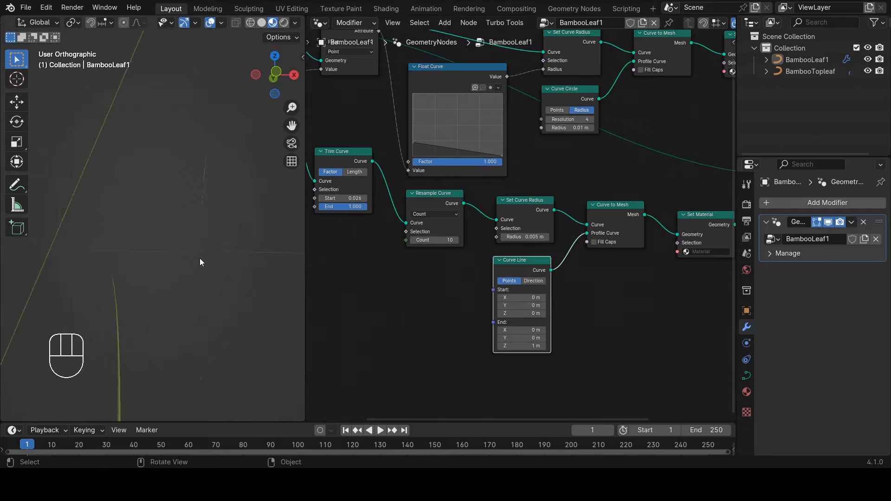
pyautogui.scroll(-2, 196, 213)
pyautogui.moveTo(196, 205); pyautogui.dragTo(193, 245, button='middle')
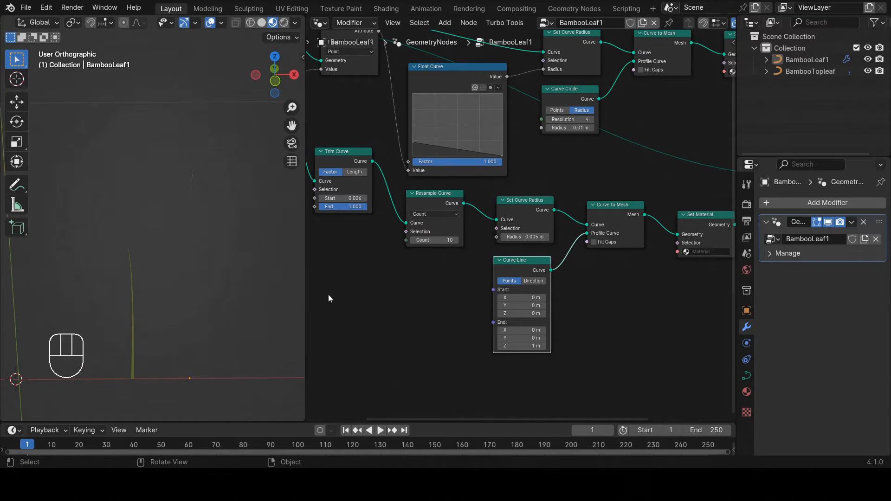
# Step: Set the Curve Line's end Z to 0 m and stretch its end X to about 20.2 m
pyautogui.click(527, 347)
pyautogui.write('0')
pyautogui.press('Return')
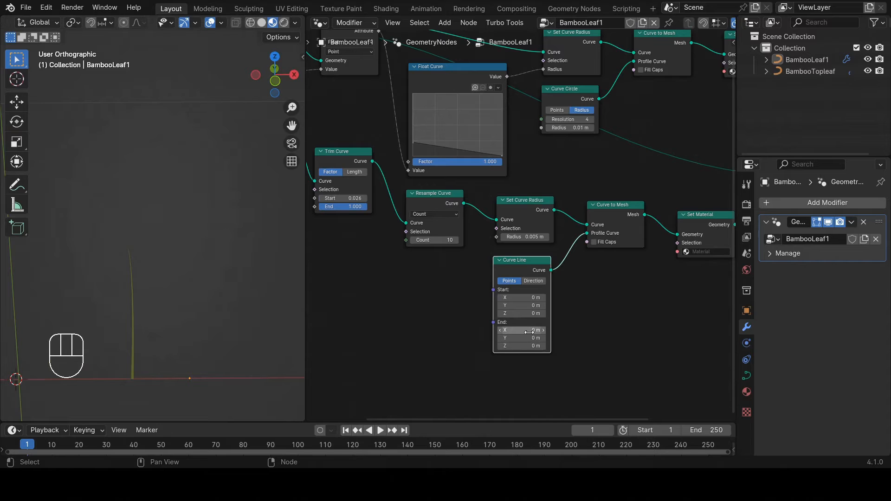
pyautogui.moveTo(526, 330); pyautogui.dragTo(554, 330)
pyautogui.moveTo(190, 274); pyautogui.dragTo(192, 225, button='middle')
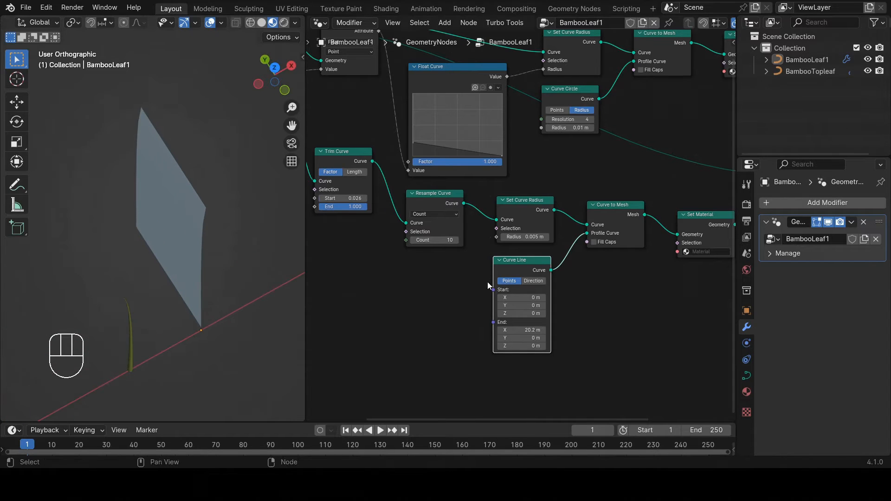
# Step: Set the Curve Line's end point to X 0.3 m and Y 0.1 m and inspect the leaf strip
pyautogui.moveTo(528, 330); pyautogui.dragTo(539, 338)
pyautogui.click(531, 330)
pyautogui.write('.3')
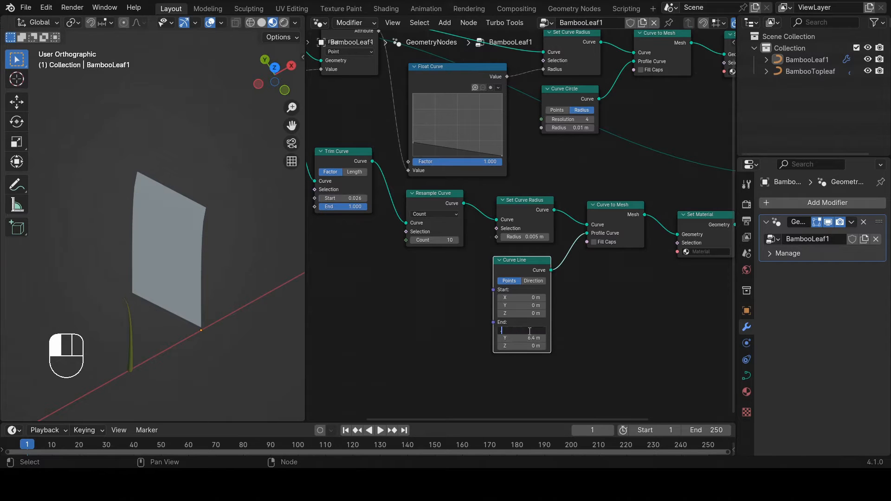
pyautogui.press('Return')
pyautogui.click(531, 337)
pyautogui.write('.1')
pyautogui.press('Return')
pyautogui.moveTo(153, 278); pyautogui.dragTo(233, 328, button='middle')
pyautogui.scroll(7, 210, 275)
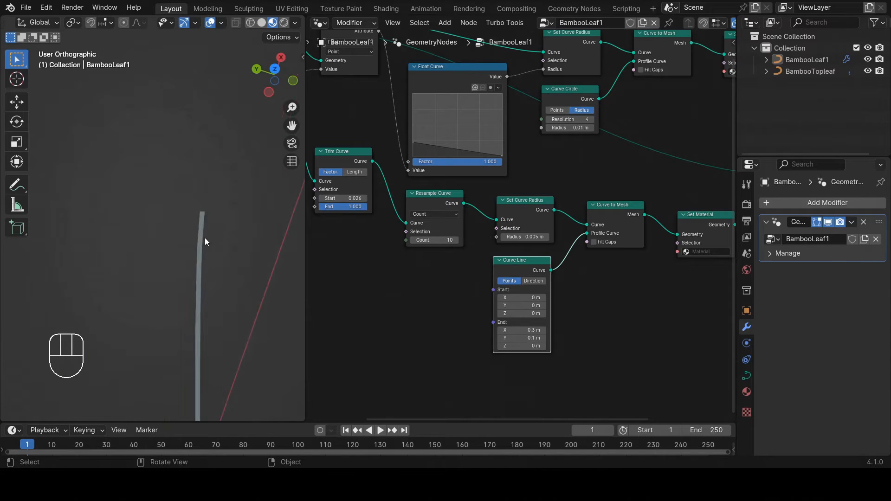
pyautogui.scroll(-3, 234, 261)
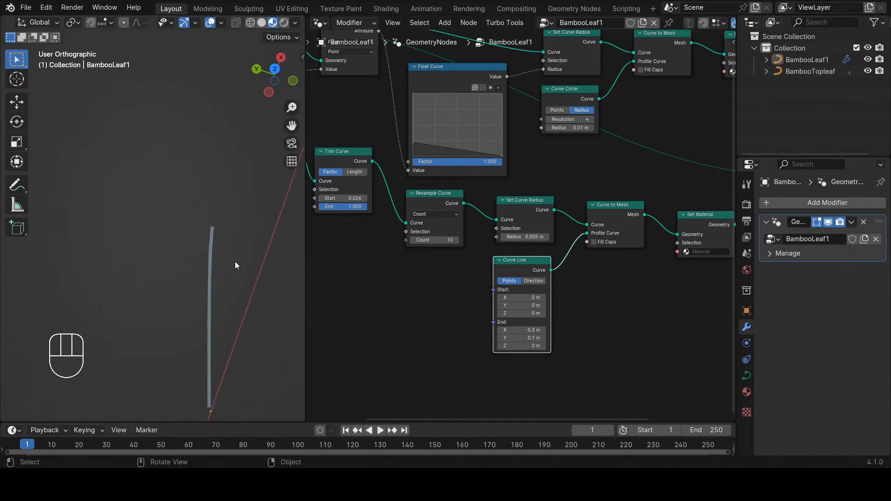
pyautogui.moveTo(233, 261); pyautogui.dragTo(227, 285, button='middle')
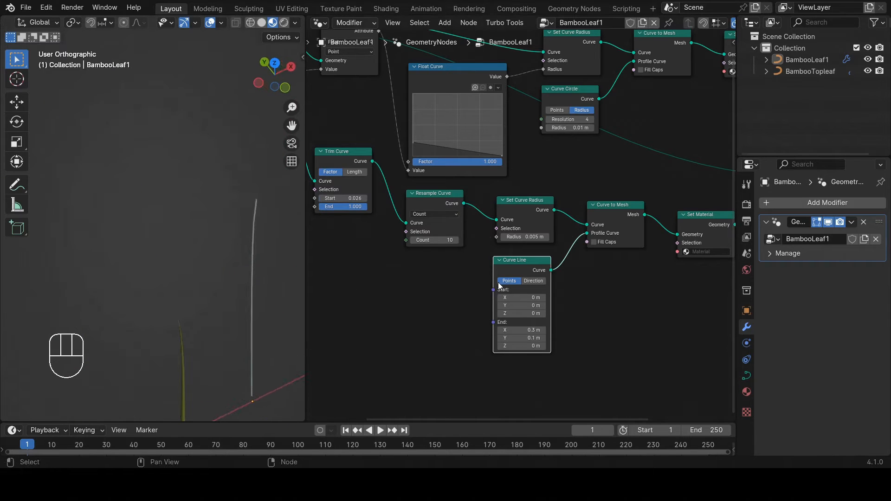
pyautogui.scroll(-3, 442, 258)
pyautogui.moveTo(464, 260); pyautogui.dragTo(564, 261, button='middle')
pyautogui.scroll(2, 543, 246)
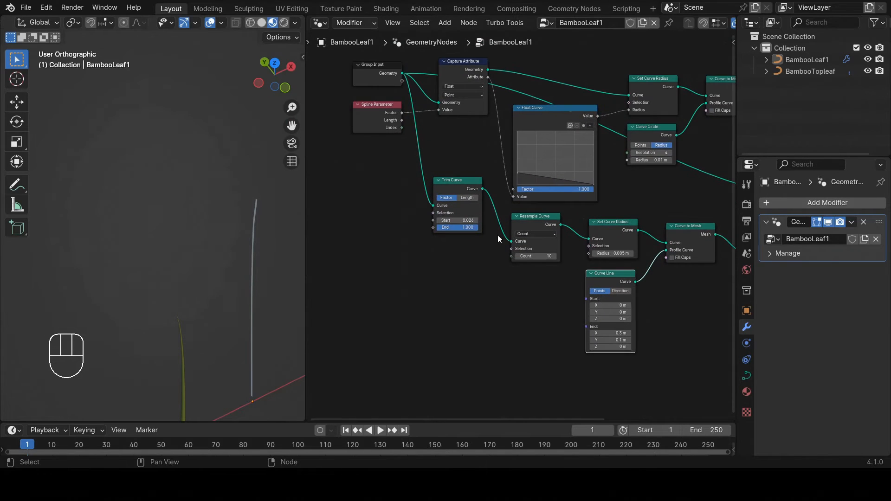
# Step: Lower the Trim Curve node, insert a duplicate Capture Attribute between it and Resample Curve, and move Curve Line clear
pyautogui.scroll(-1, 399, 231)
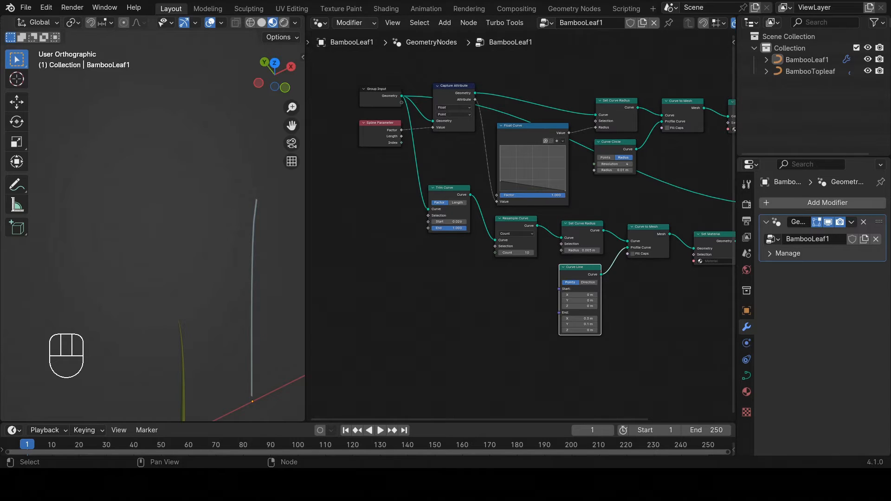
pyautogui.scroll(1, 444, 175)
pyautogui.moveTo(446, 193); pyautogui.dragTo(437, 227)
pyautogui.click(447, 83)
pyautogui.hotkey('shift', 'd')
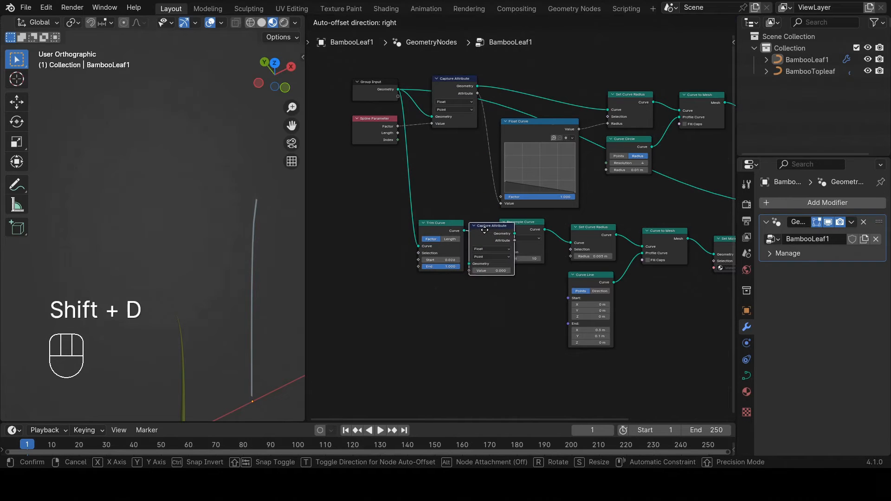
pyautogui.click(485, 229)
pyautogui.moveTo(581, 276); pyautogui.dragTo(644, 293)
# Step: Duplicate the Spline Parameter node and link its Factor to the Value of the new Capture Attribute
pyautogui.click(379, 132)
pyautogui.hotkey('shift', 'd')
pyautogui.click(460, 300)
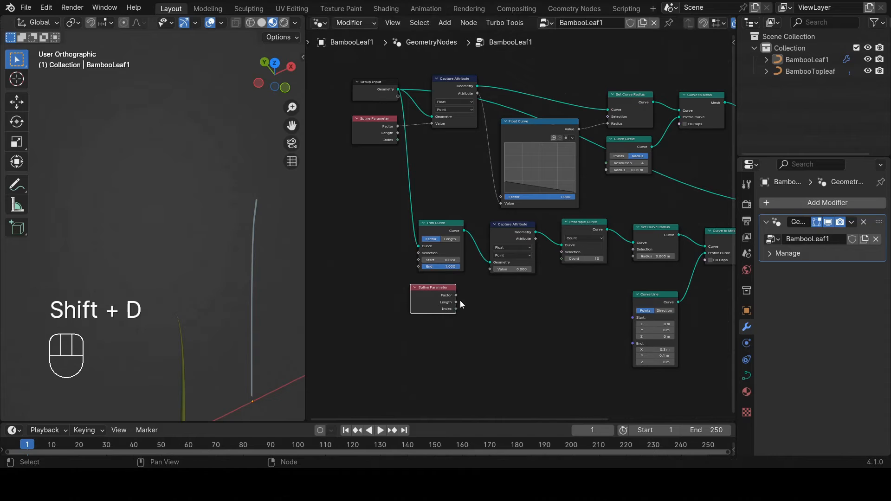
pyautogui.moveTo(456, 295); pyautogui.dragTo(490, 269)
# Step: Align the duplicated Spline Parameter node directly beneath the Trim Curve node
pyautogui.scroll(3, 360, 128)
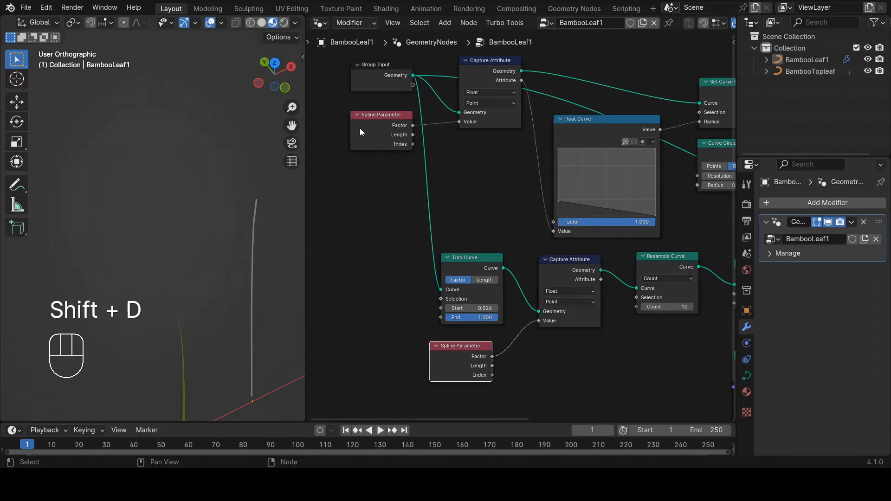
pyautogui.scroll(-3, 397, 157)
pyautogui.moveTo(396, 157); pyautogui.dragTo(403, 180, button='middle')
pyautogui.scroll(2, 399, 160)
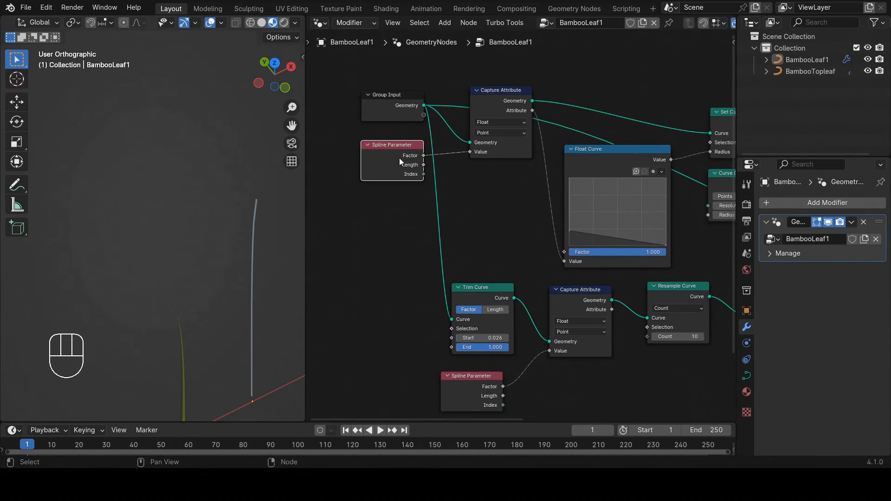
pyautogui.click(399, 157)
pyautogui.scroll(-4, 223, 220)
pyautogui.scroll(4, 245, 262)
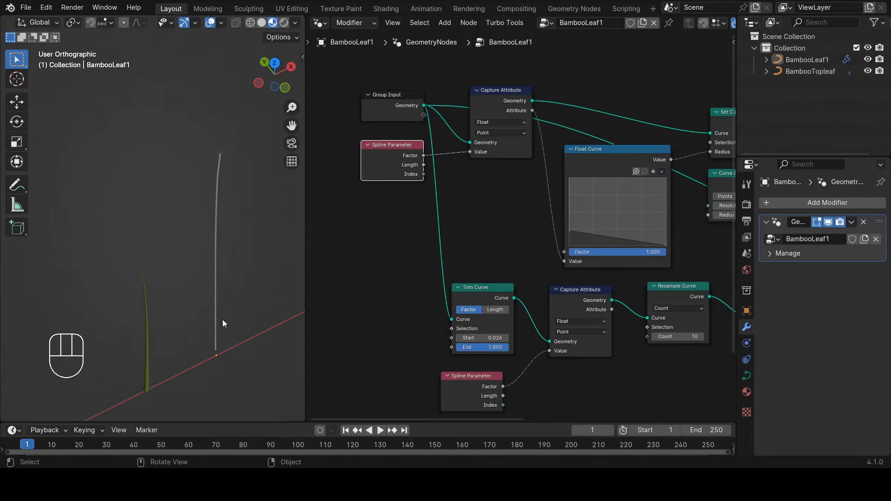
pyautogui.moveTo(525, 342); pyautogui.dragTo(495, 296, button='middle')
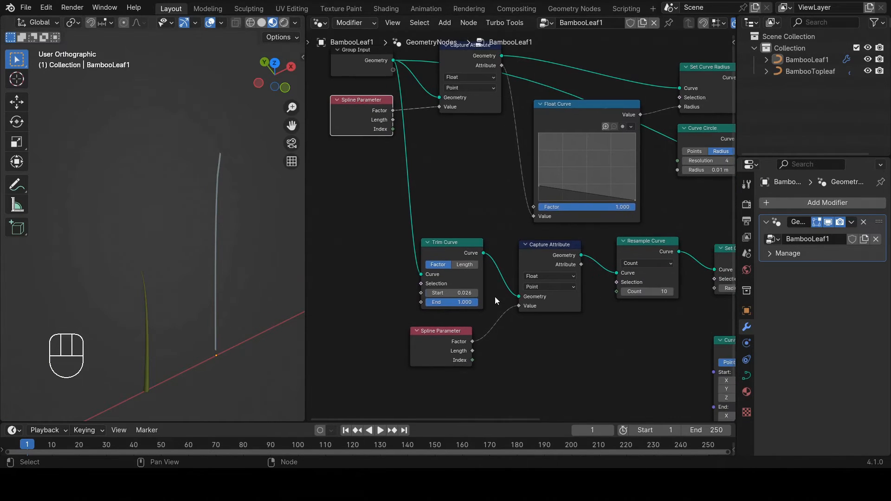
pyautogui.click(437, 332)
pyautogui.moveTo(436, 332); pyautogui.dragTo(473, 329)
pyautogui.rightClick(448, 329)
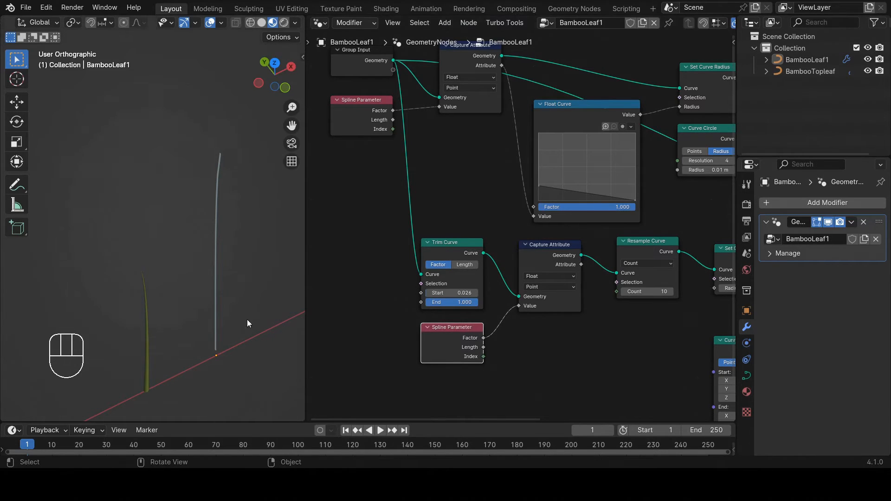
# Step: Link the second Capture Attribute's Attribute output to the Radius of the Set Curve Radius node in the lower branch
pyautogui.scroll(5, 213, 356)
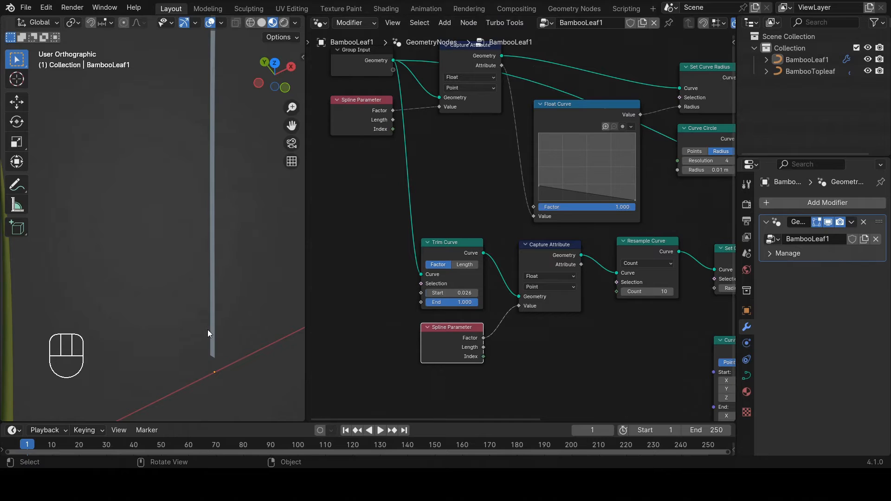
pyautogui.scroll(-8, 208, 305)
pyautogui.scroll(5, 201, 289)
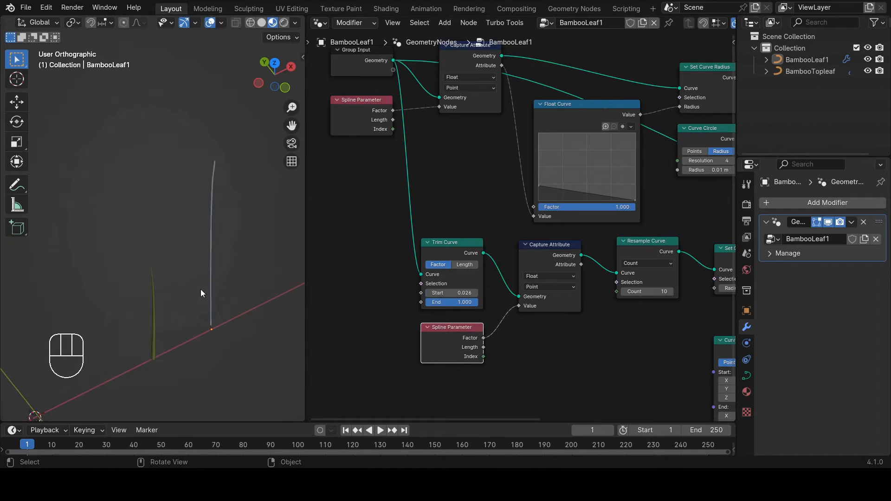
pyautogui.scroll(-5, 599, 328)
pyautogui.moveTo(594, 327); pyautogui.dragTo(492, 310, button='middle')
pyautogui.scroll(1, 492, 310)
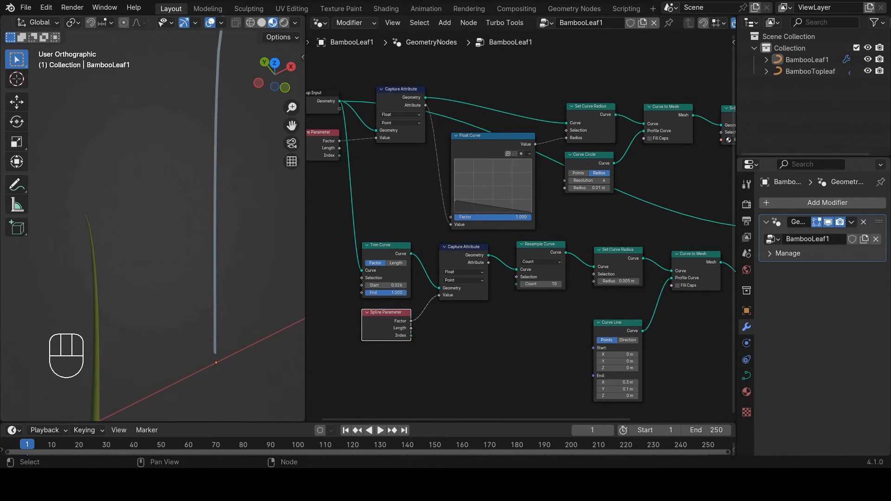
pyautogui.scroll(2, 603, 305)
pyautogui.moveTo(458, 251); pyautogui.dragTo(591, 275)
pyautogui.moveTo(174, 271); pyautogui.dragTo(163, 252, button='middle')
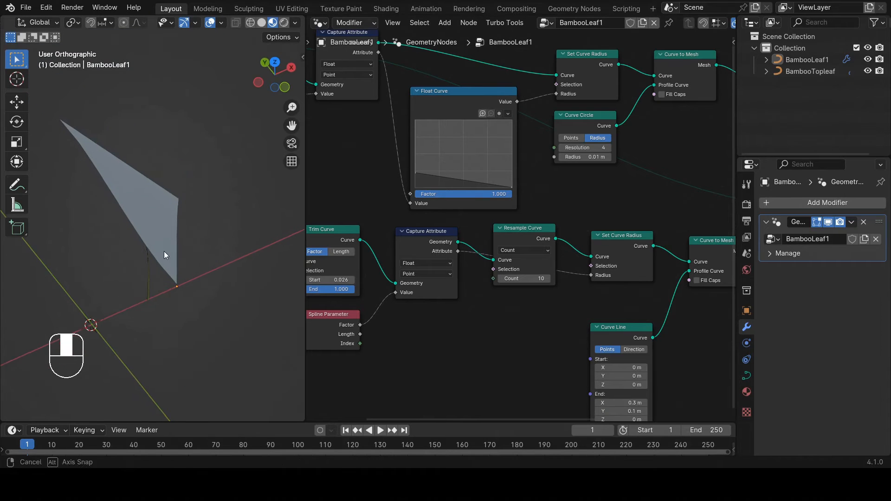
# Step: Raise the Resample Curve node and insert a duplicate Float Curve between the second Capture Attribute's Attribute and the lower Set Curve Radius
pyautogui.scroll(1, 523, 278)
pyautogui.moveTo(527, 227); pyautogui.dragTo(525, 210)
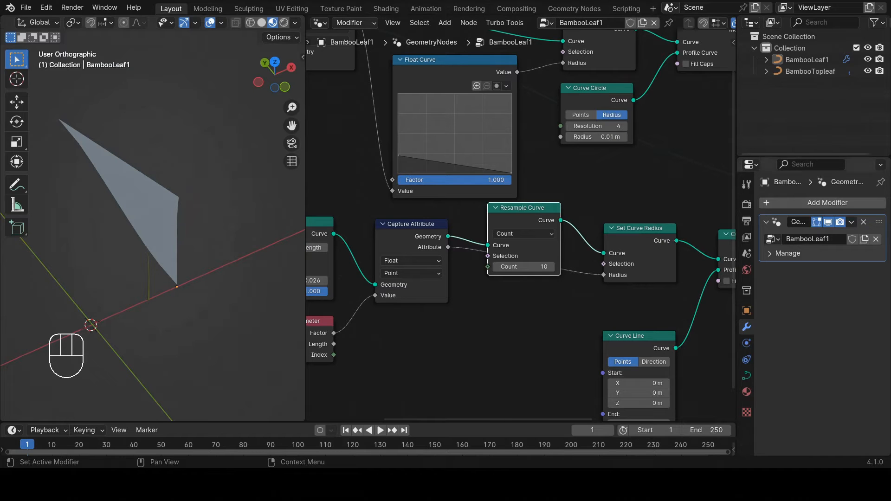
pyautogui.moveTo(486, 306); pyautogui.dragTo(473, 302, button='middle')
pyautogui.hotkey('shift', 'a')
pyautogui.click(427, 65)
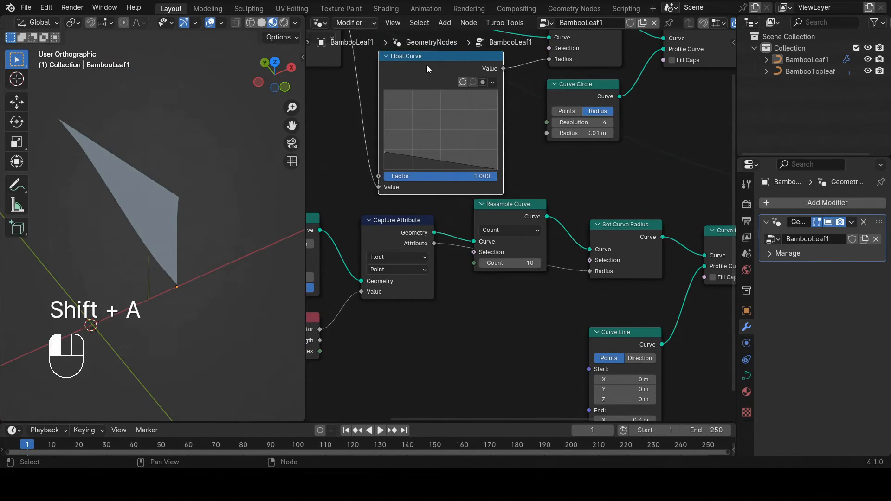
pyautogui.hotkey('shift', 'd')
pyautogui.click(600, 269)
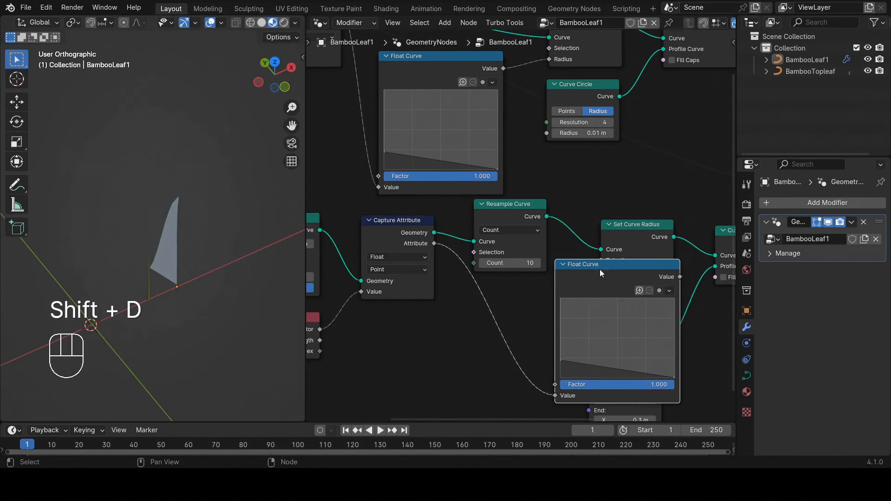
# Step: Position the duplicated Float Curve node below Resample Curve and move the Curve Line node out of its way
pyautogui.moveTo(602, 274); pyautogui.dragTo(481, 216, button='middle')
pyautogui.press('g')
pyautogui.click(387, 244)
pyautogui.moveTo(500, 283); pyautogui.dragTo(619, 296)
pyautogui.moveTo(400, 238); pyautogui.dragTo(422, 233)
pyautogui.moveTo(369, 254); pyautogui.dragTo(476, 241, button='middle')
pyautogui.scroll(5, 476, 241)
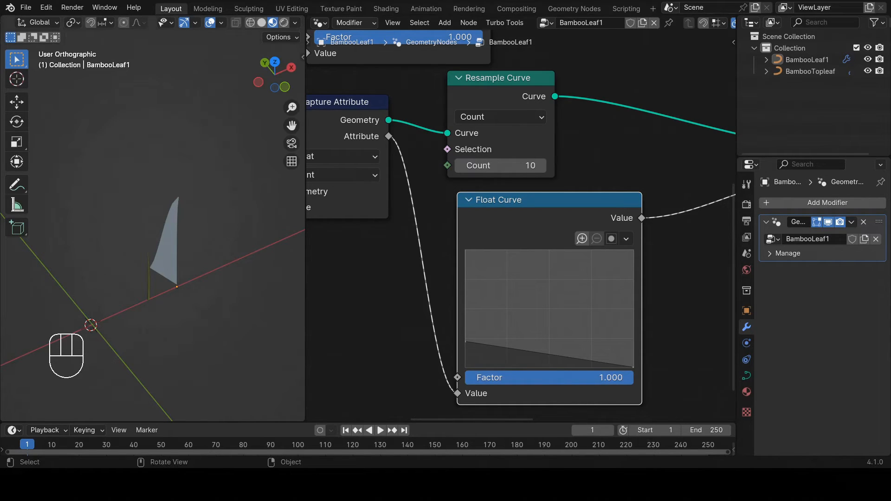
# Step: Select the leaf and arch the new Float Curve with a middle point at about 0.48, 0.60 and its start lowered to zero
pyautogui.click(177, 238)
pyautogui.press('n')
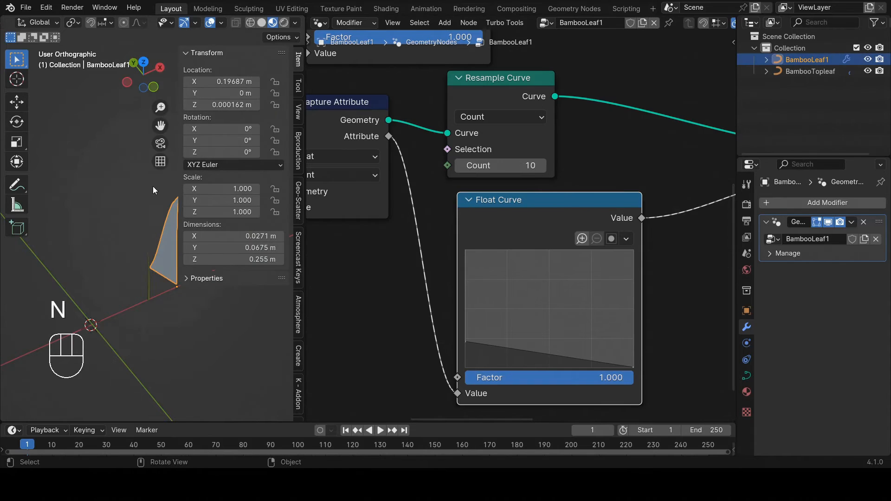
pyautogui.press('n')
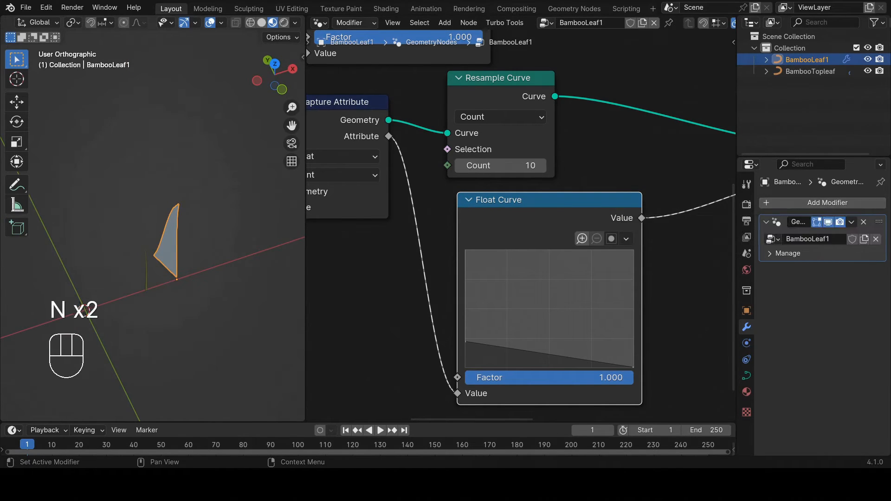
pyautogui.scroll(3, 511, 225)
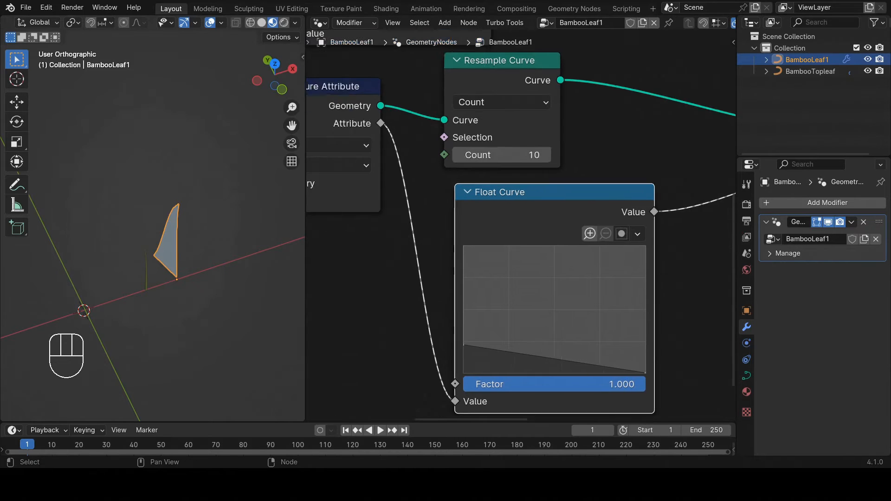
pyautogui.moveTo(568, 285); pyautogui.dragTo(568, 213)
pyautogui.moveTo(466, 272); pyautogui.dragTo(466, 303)
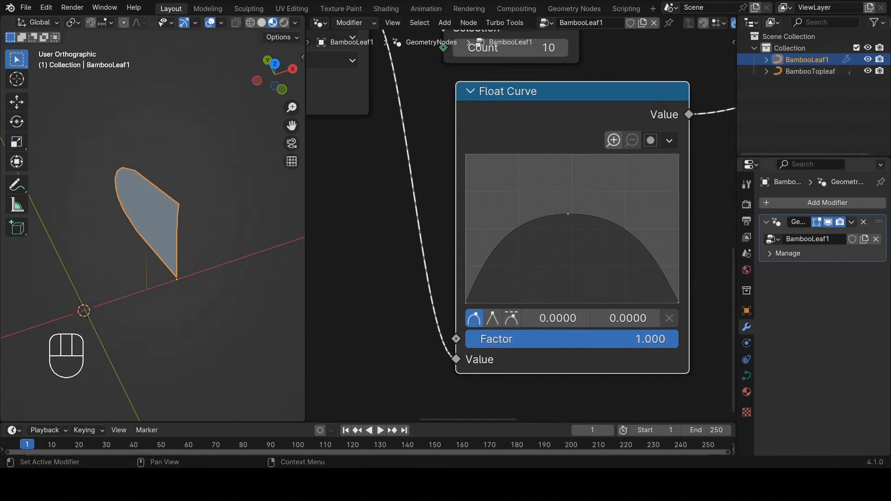
# Step: Add a point near the start of the Float Curve at 0.0036, 0.45 and give it an auto-clamped handle
pyautogui.scroll(1, 451, 274)
pyautogui.click(485, 251)
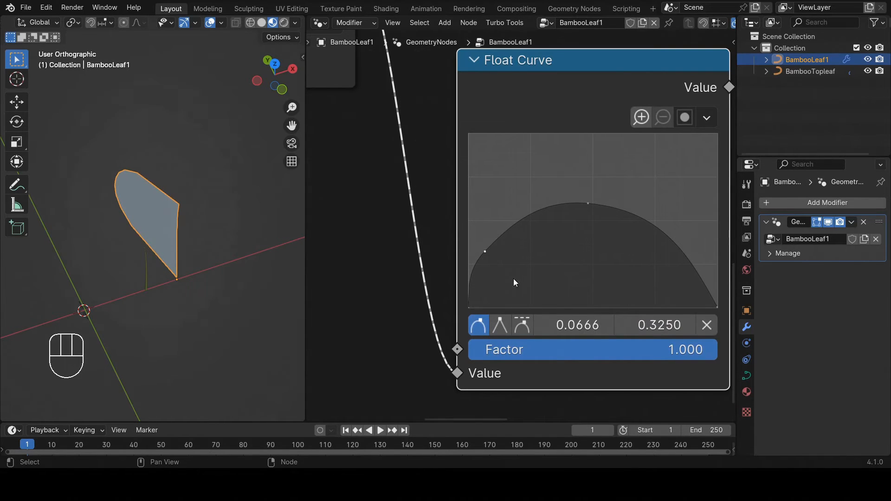
pyautogui.click(575, 325)
pyautogui.write('.036')
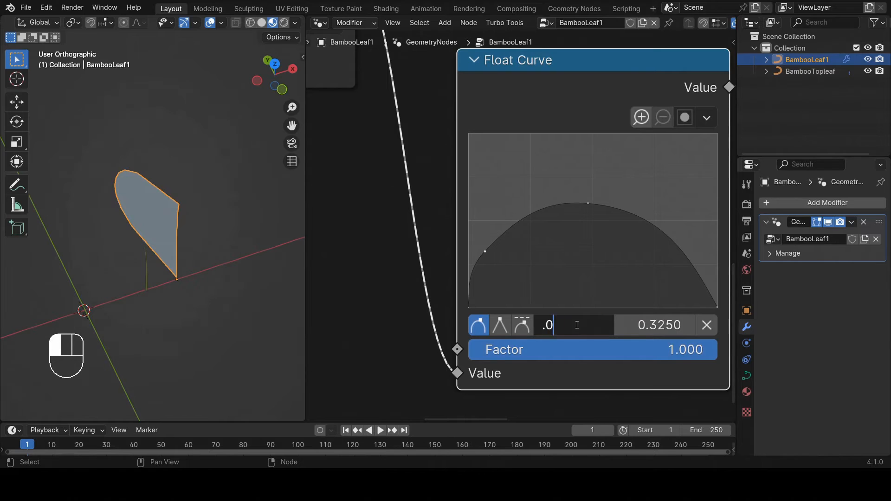
pyautogui.press('BackSpace')
pyautogui.press('BackSpace')
pyautogui.write('036')
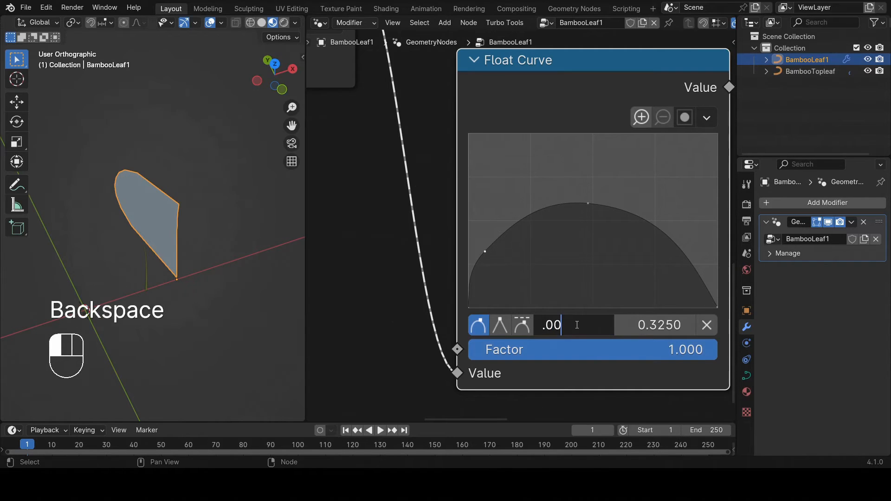
pyautogui.press('Return')
pyautogui.click(661, 326)
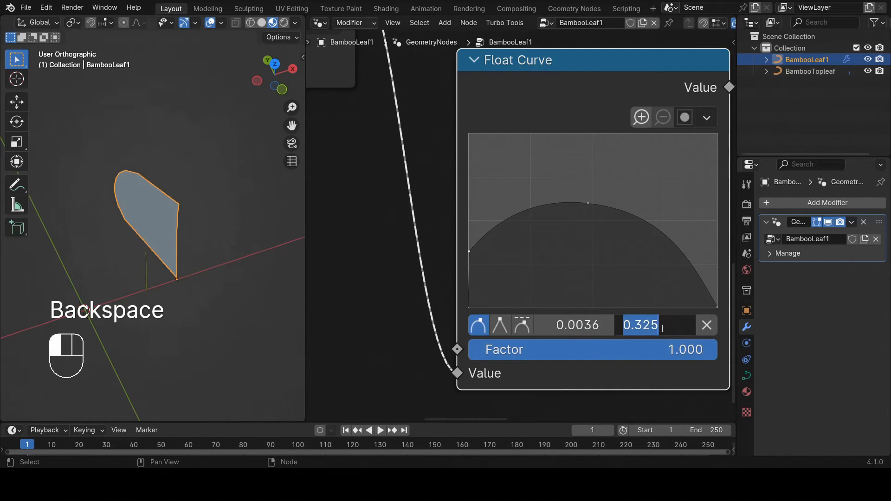
pyautogui.write('.45')
pyautogui.press('Return')
pyautogui.click(522, 325)
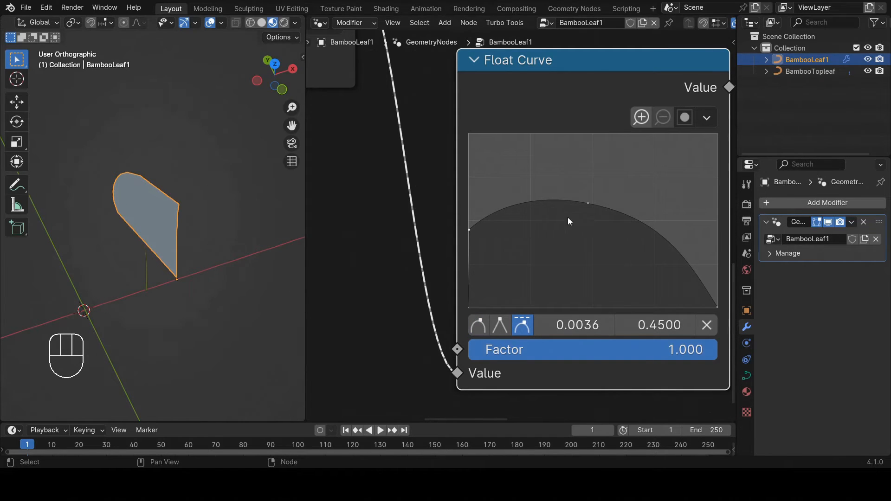
# Step: Add a point on the rising part of the Float Curve and set its position to 0.2363, 0.78
pyautogui.moveTo(524, 204); pyautogui.dragTo(526, 186)
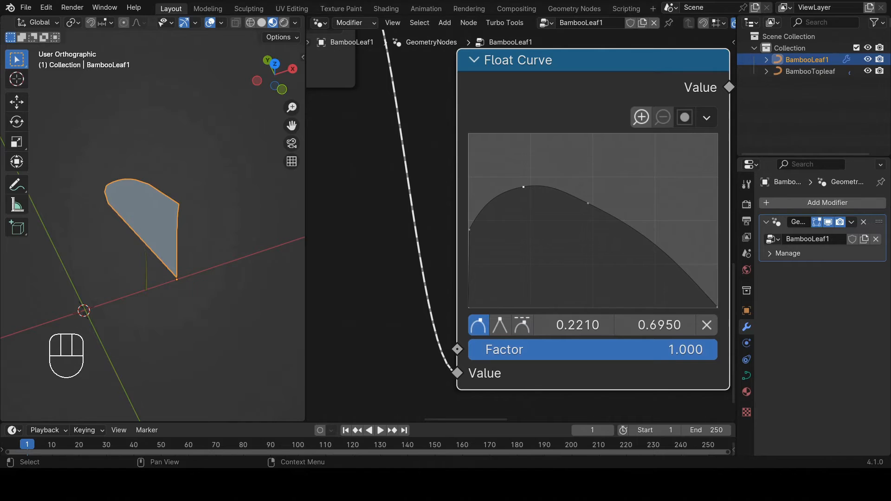
pyautogui.click(563, 325)
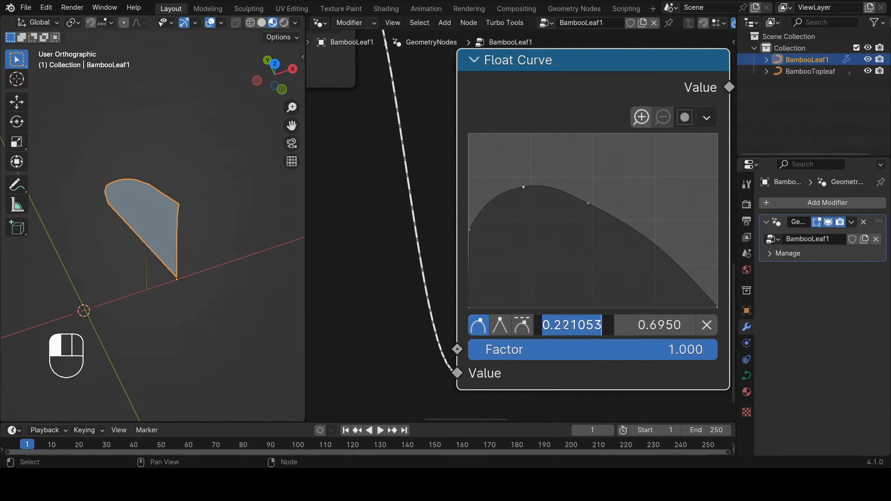
pyautogui.write('.2363')
pyautogui.press('Return')
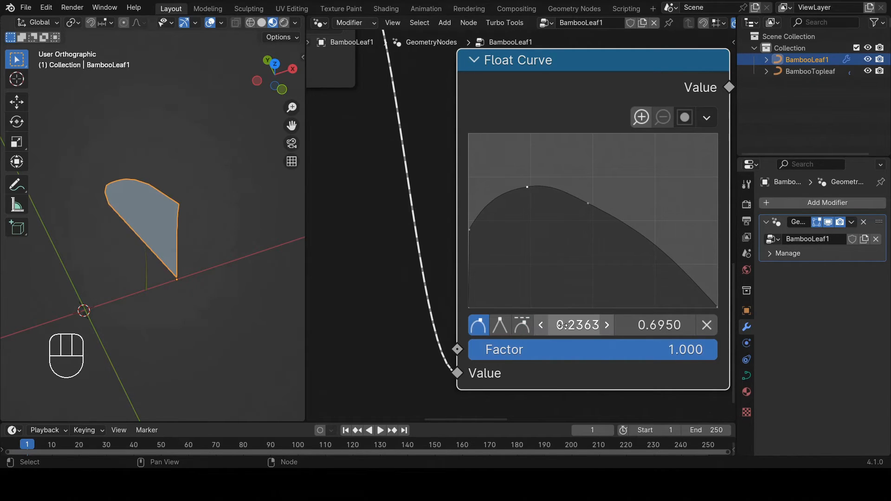
pyautogui.click(641, 322)
pyautogui.write('.78')
pyautogui.press('Return')
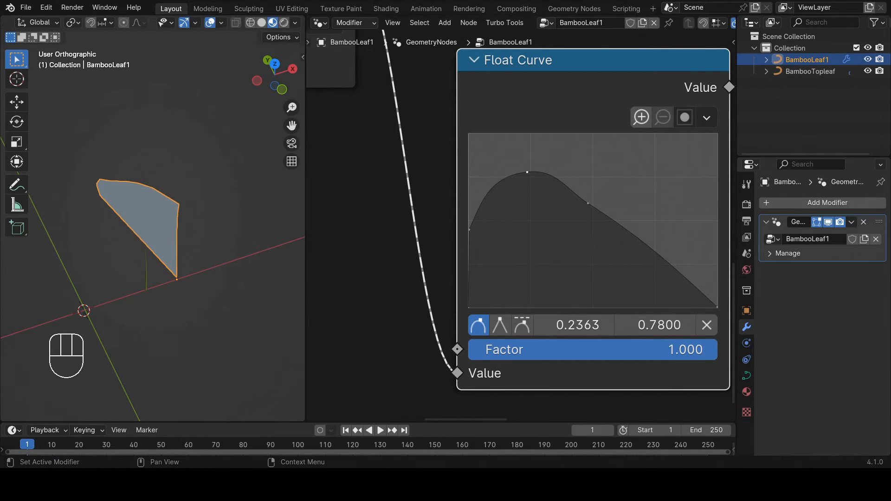
# Step: Move the Float Curve's middle point to 0.5854, 0.6550
pyautogui.click(588, 203)
pyautogui.click(576, 325)
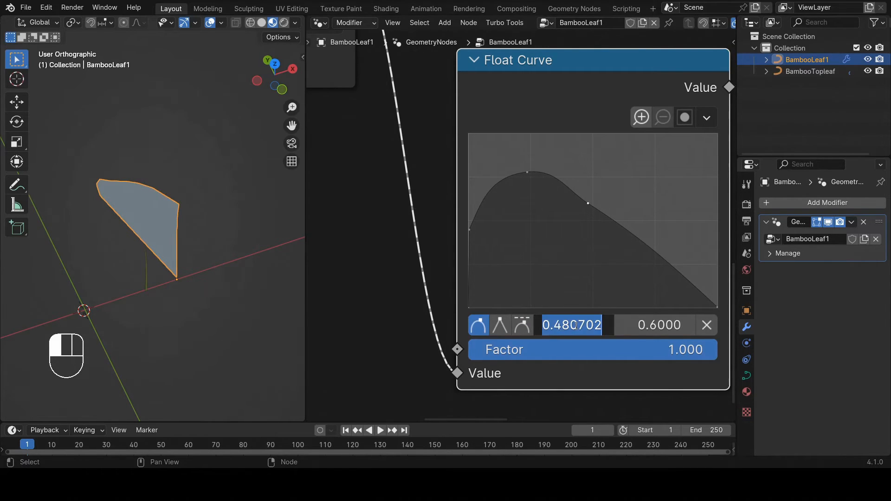
pyautogui.press('BackSpace')
pyautogui.write('.5854')
pyautogui.press('Return')
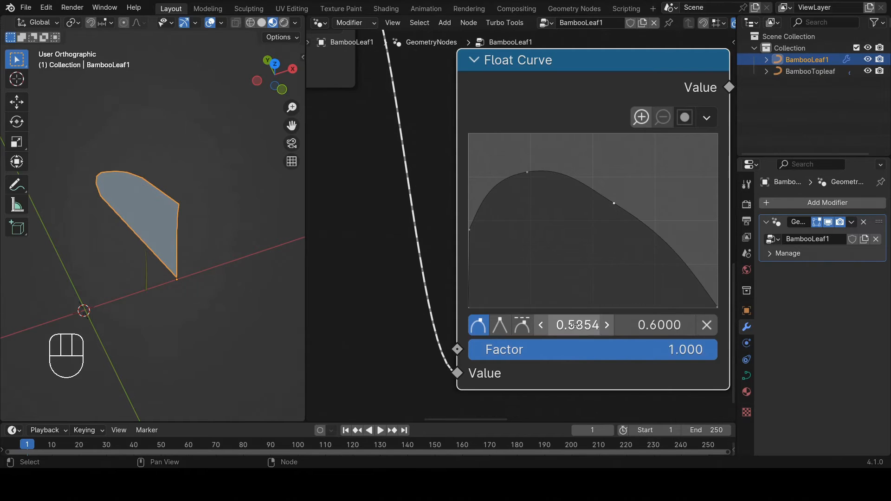
pyautogui.click(645, 328)
pyautogui.write('.6550')
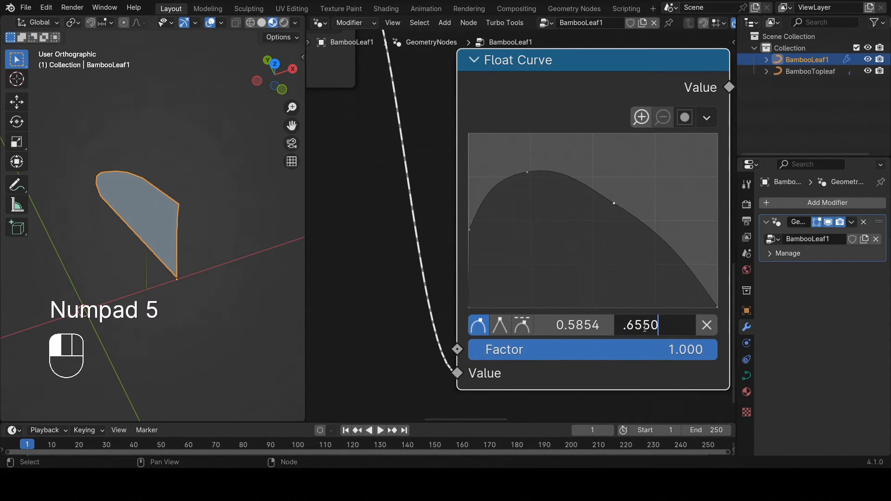
pyautogui.press('Return')
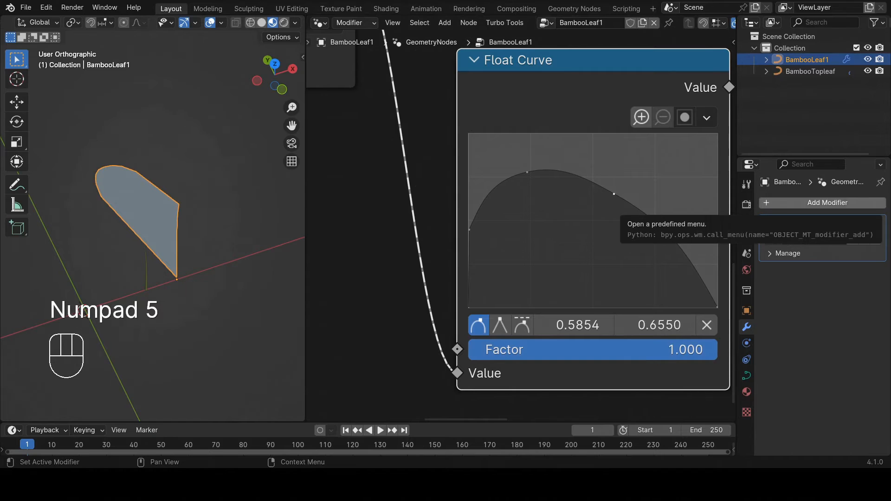
# Step: Add a point on the falling part of the Float Curve and set its position to 0.8000, 0.2550
pyautogui.click(671, 238)
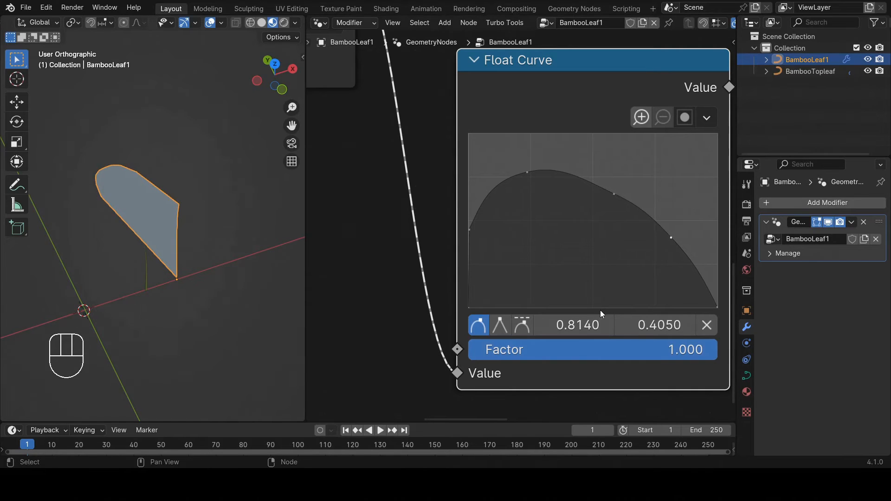
pyautogui.click(586, 324)
pyautogui.write('.8')
pyautogui.press('Return')
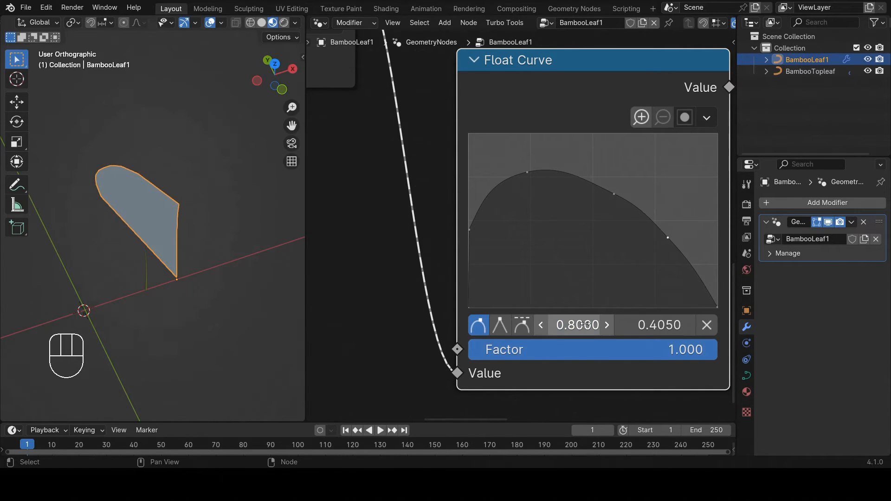
pyautogui.click(664, 323)
pyautogui.write('.2550')
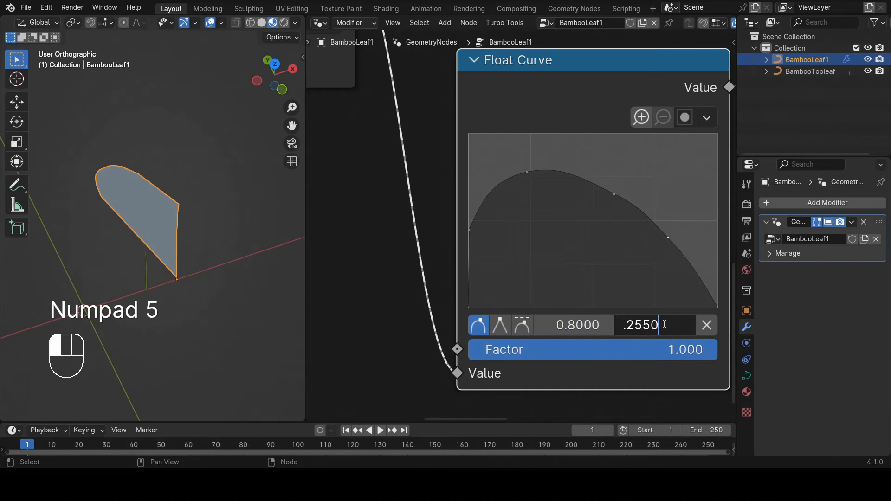
pyautogui.press('Return')
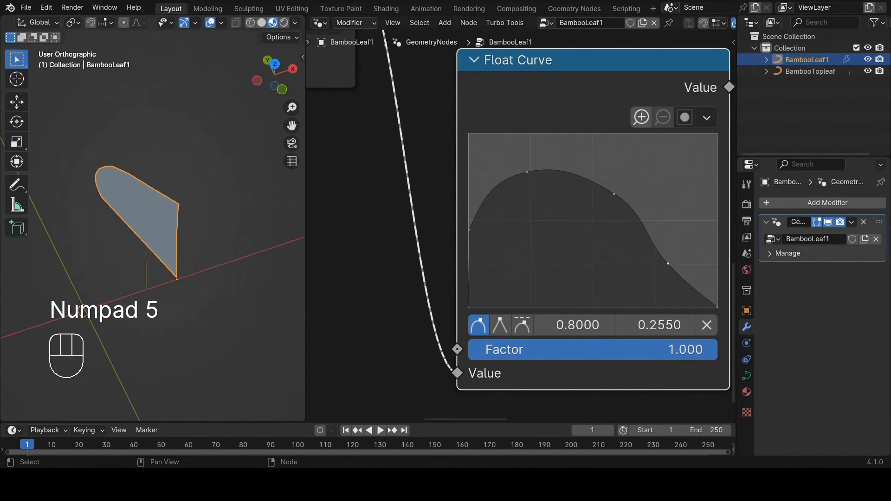
# Step: Add another point near the end of the Float Curve and set its position to 0.9127, 0.0600
pyautogui.click(689, 286)
pyautogui.click(589, 320)
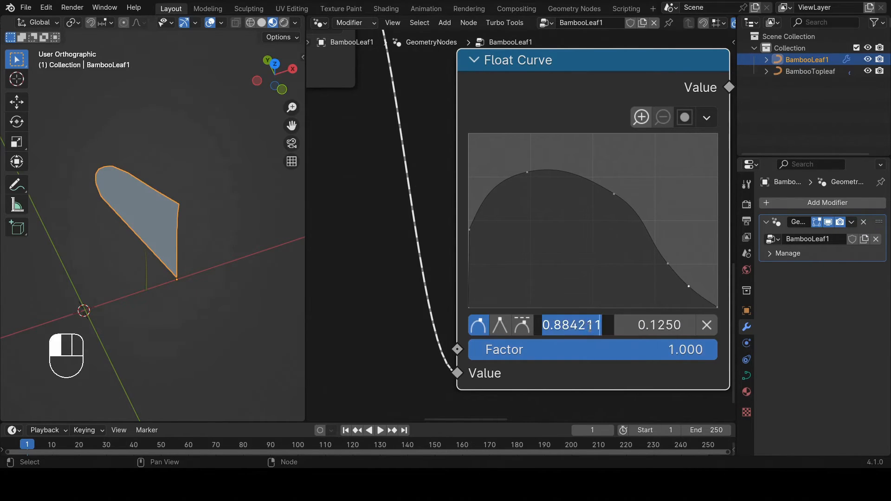
pyautogui.write('.9127')
pyautogui.press('Return')
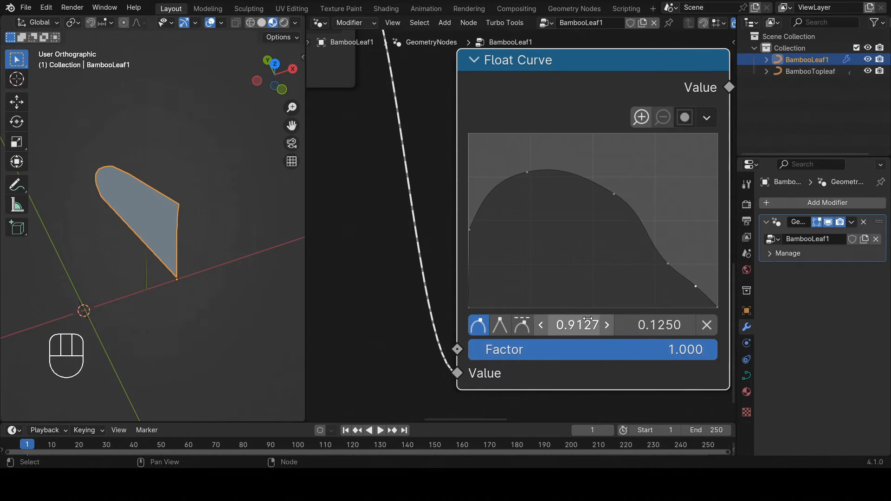
pyautogui.click(666, 328)
pyautogui.write('.06')
pyautogui.press('Return')
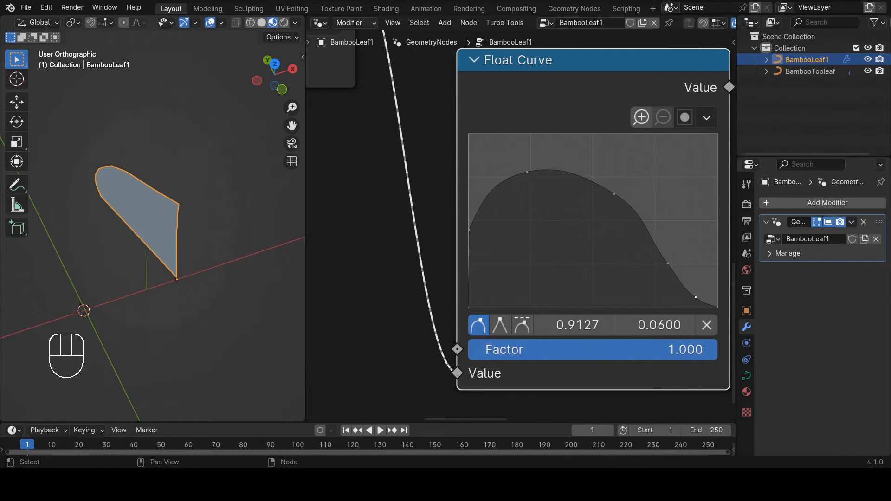
# Step: Move the Curve Line node up to just below the Set Curve Radius node
pyautogui.scroll(-4, 93, 241)
pyautogui.moveTo(90, 245)
pyautogui.mouseDown(button='middle')
pyautogui.moveTo(169, 207)
pyautogui.moveTo(84, 239)
pyautogui.mouseUp(button='middle')
pyautogui.scroll(3, 85, 239)
pyautogui.scroll(-4, 494, 239)
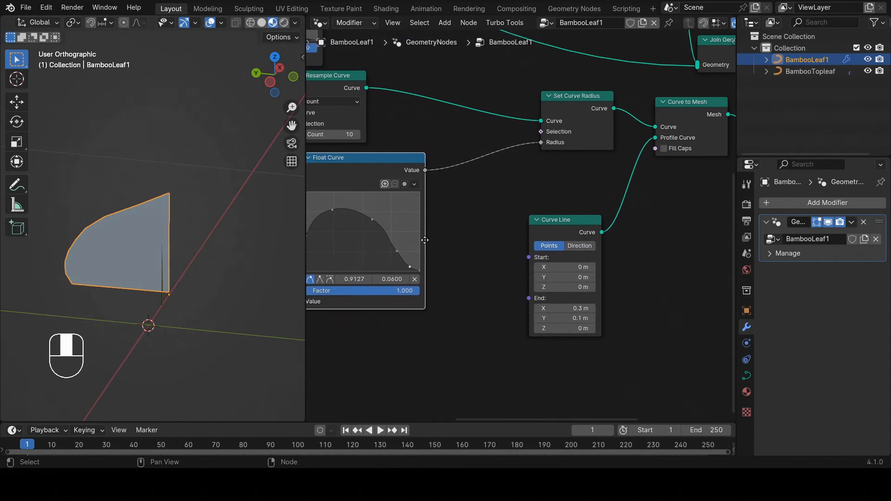
pyautogui.scroll(1, 572, 228)
pyautogui.moveTo(558, 220); pyautogui.dragTo(559, 163)
pyautogui.moveTo(430, 182); pyautogui.dragTo(447, 186, button='middle')
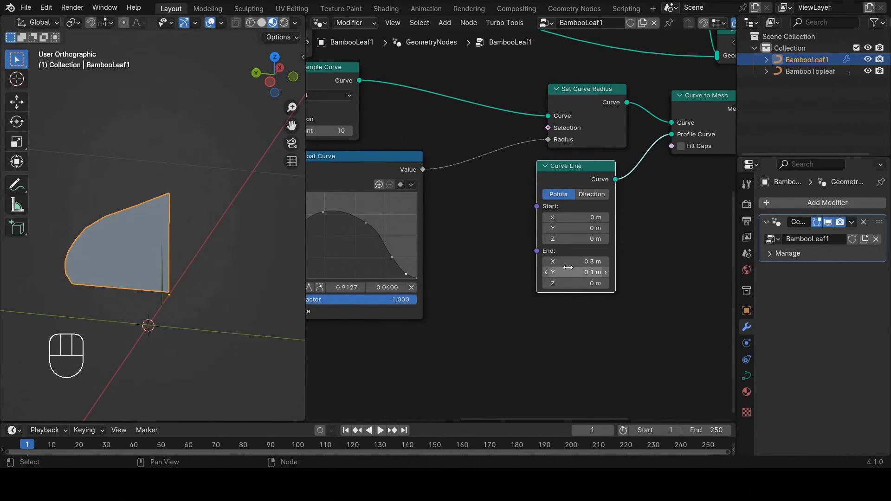
# Step: Set the Curve Line's end point to X 0.1 m and Y 0.3 m
pyautogui.scroll(2, 574, 270)
pyautogui.moveTo(176, 234); pyautogui.dragTo(146, 266, button='middle')
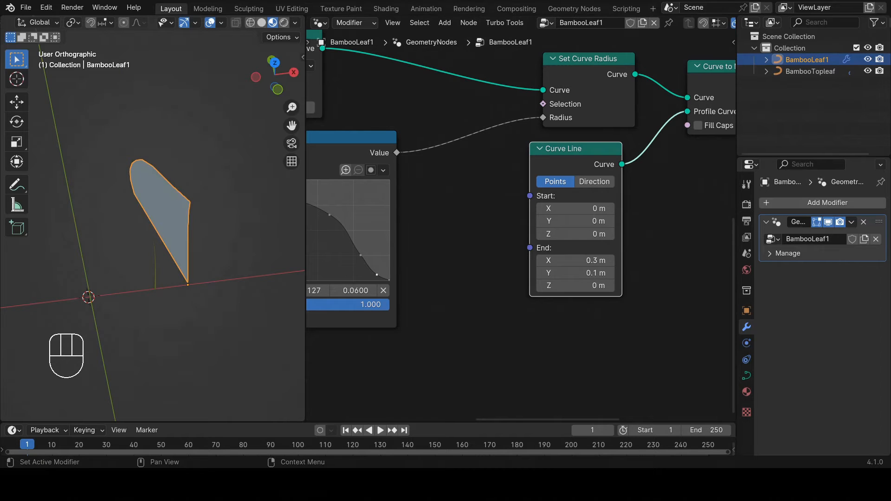
pyautogui.scroll(1, 593, 249)
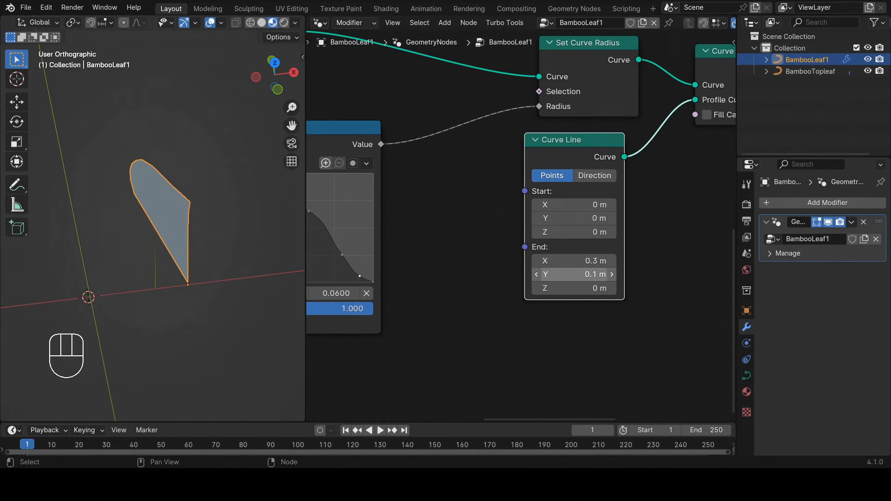
pyautogui.click(581, 262)
pyautogui.write('.1')
pyautogui.press('Return')
pyautogui.click(581, 274)
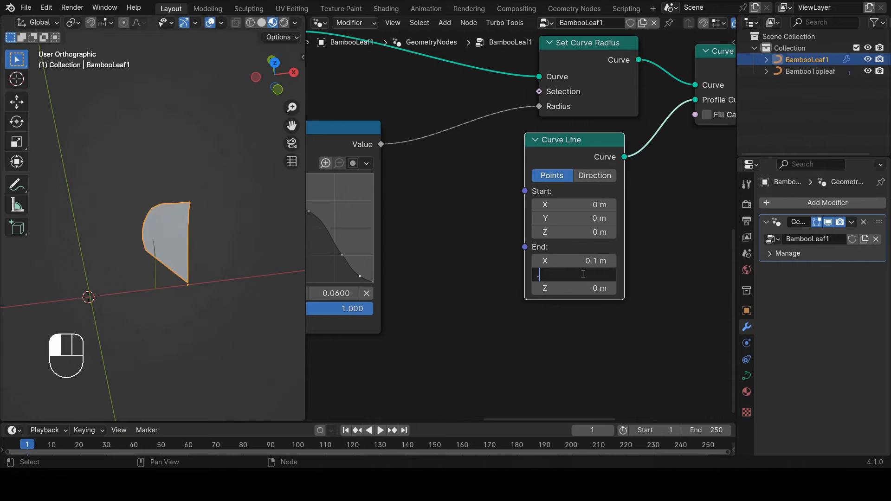
pyautogui.write('.3')
pyautogui.press('Return')
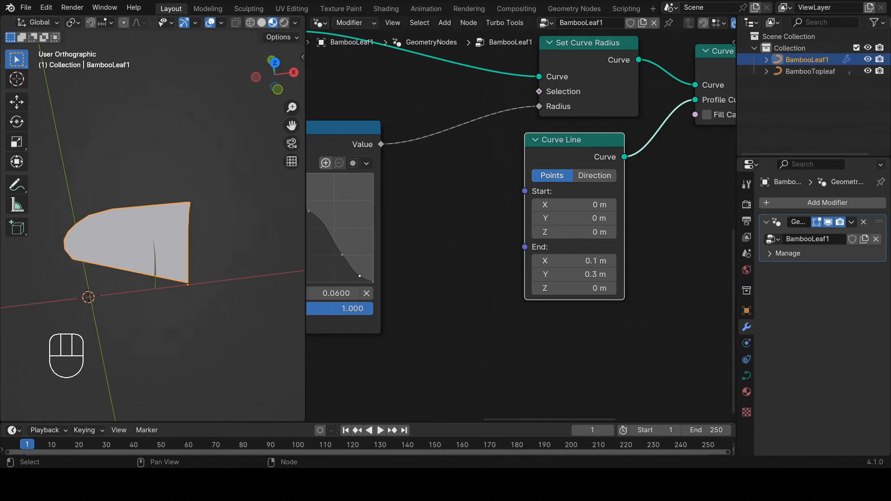
# Step: Narrow the leaf blade by setting the Curve Line's end point to X 0.01 m and Y 0.03 m
pyautogui.scroll(-2, 427, 230)
pyautogui.scroll(-1, 195, 243)
pyautogui.moveTo(195, 243)
pyautogui.mouseDown(button='middle')
pyautogui.moveTo(187, 289)
pyautogui.moveTo(200, 254)
pyautogui.mouseUp(button='middle')
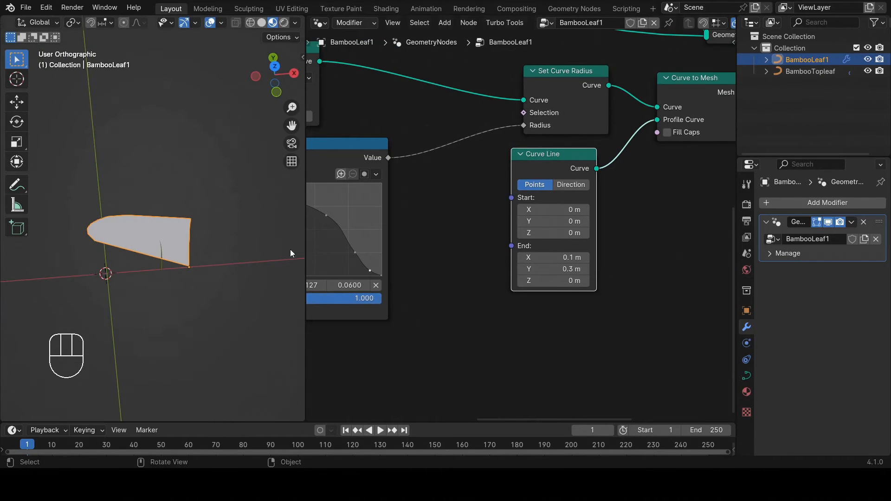
pyautogui.scroll(3, 556, 249)
pyautogui.scroll(2, 568, 260)
pyautogui.moveTo(575, 276)
pyautogui.mouseDown()
pyautogui.moveTo(533, 276)
pyautogui.moveTo(599, 276)
pyautogui.moveTo(573, 276)
pyautogui.mouseUp()
pyautogui.moveTo(194, 238); pyautogui.dragTo(174, 230, button='middle')
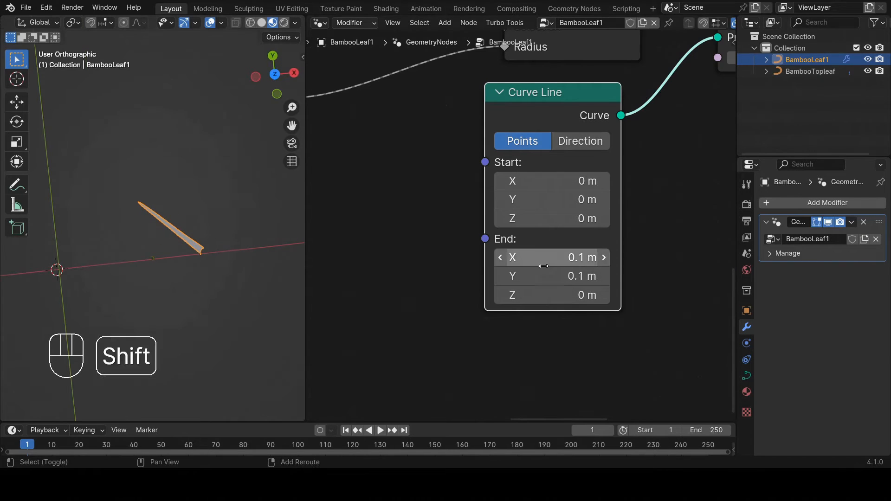
pyautogui.moveTo(544, 266)
pyautogui.keyDown('shift'); pyautogui.mouseDown()
pyautogui.moveTo(527, 266)
pyautogui.moveTo(570, 276)
pyautogui.moveTo(548, 277)
pyautogui.mouseUp(); pyautogui.keyUp('shift')
pyautogui.moveTo(204, 232); pyautogui.dragTo(260, 260, button='middle')
pyautogui.click(571, 276)
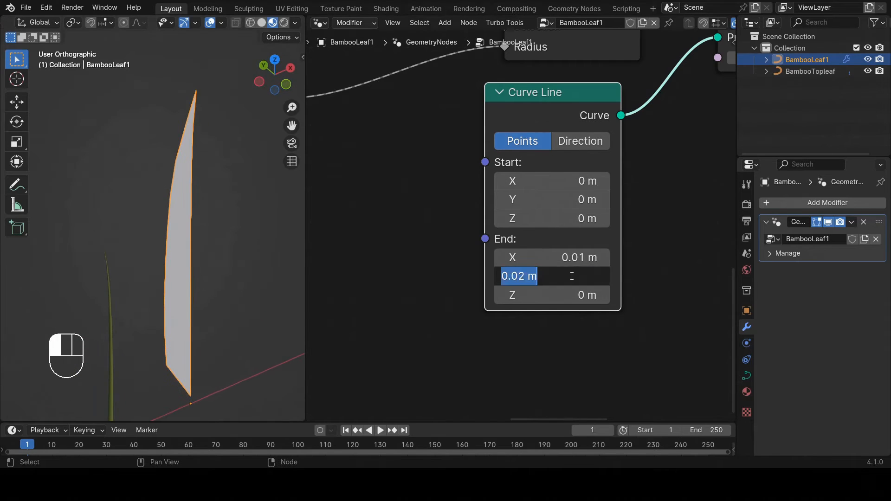
pyautogui.write('.03')
pyautogui.press('Return')
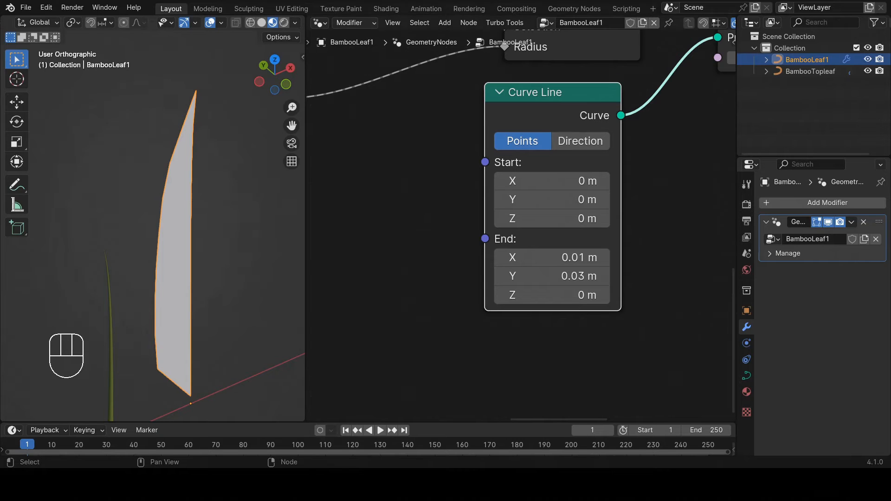
# Step: Move the Join Geometry node farther along, past the stem chain's Set Material node
pyautogui.scroll(-3, 168, 264)
pyautogui.moveTo(153, 266); pyautogui.dragTo(213, 253, button='middle')
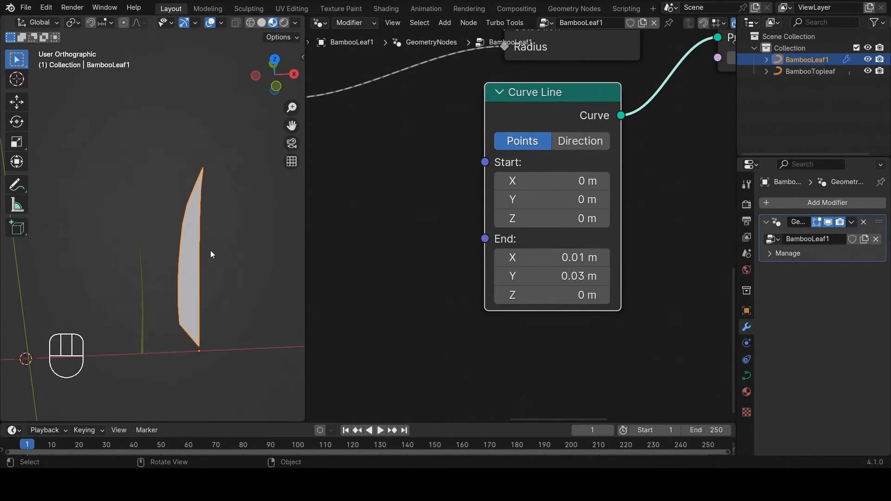
pyautogui.scroll(-3, 603, 250)
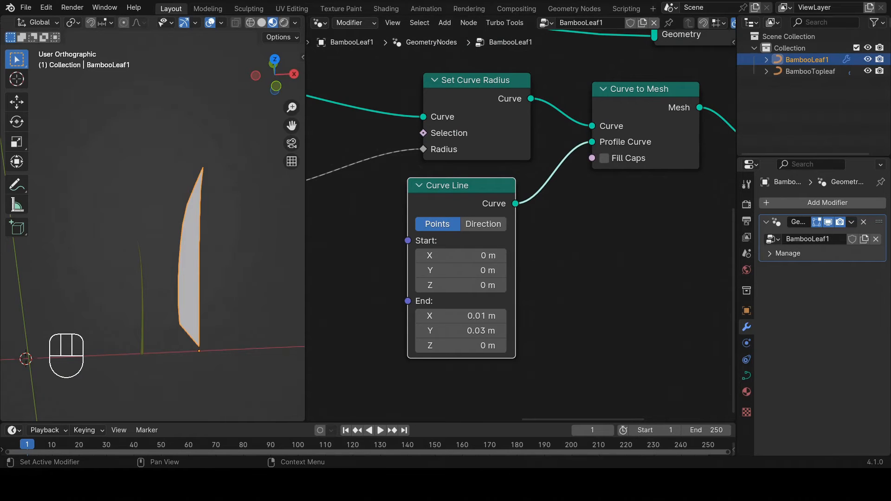
pyautogui.scroll(-5, 460, 256)
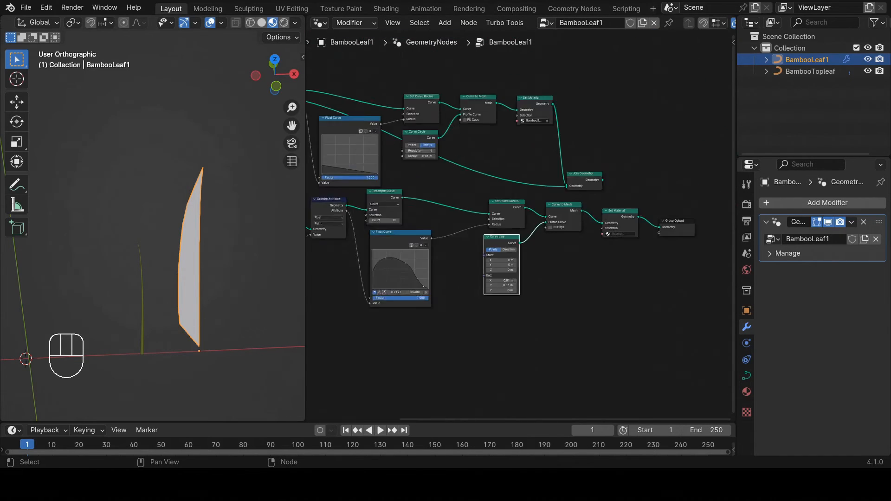
pyautogui.scroll(-6, 577, 209)
pyautogui.moveTo(577, 209); pyautogui.dragTo(606, 220, button='middle')
pyautogui.scroll(6, 606, 220)
pyautogui.moveTo(622, 192); pyautogui.dragTo(666, 165)
pyautogui.moveTo(457, 240); pyautogui.dragTo(494, 224, button='middle')
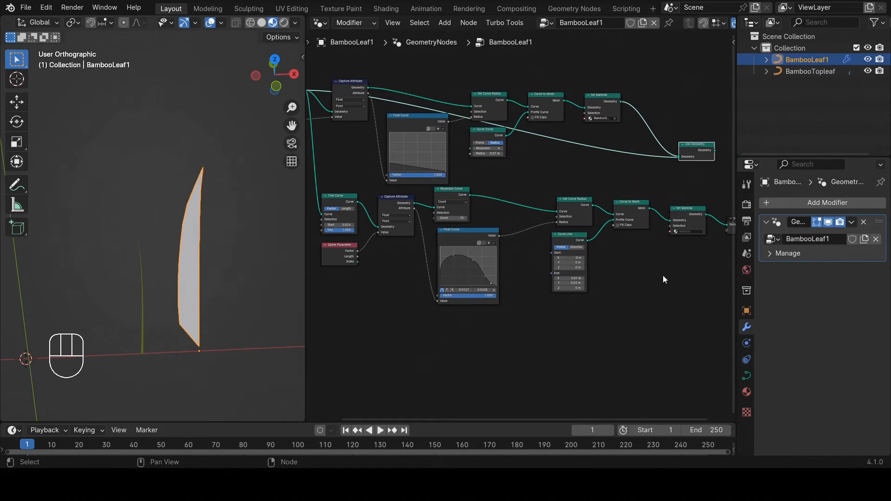
# Step: Duplicate the leaf blade node chain with its input link below the original and connect the copy's Set Material to Group Output
pyautogui.scroll(-1, 663, 277)
pyautogui.moveTo(666, 261); pyautogui.dragTo(634, 238, button='middle')
pyautogui.scroll(2, 609, 234)
pyautogui.scroll(-3, 610, 234)
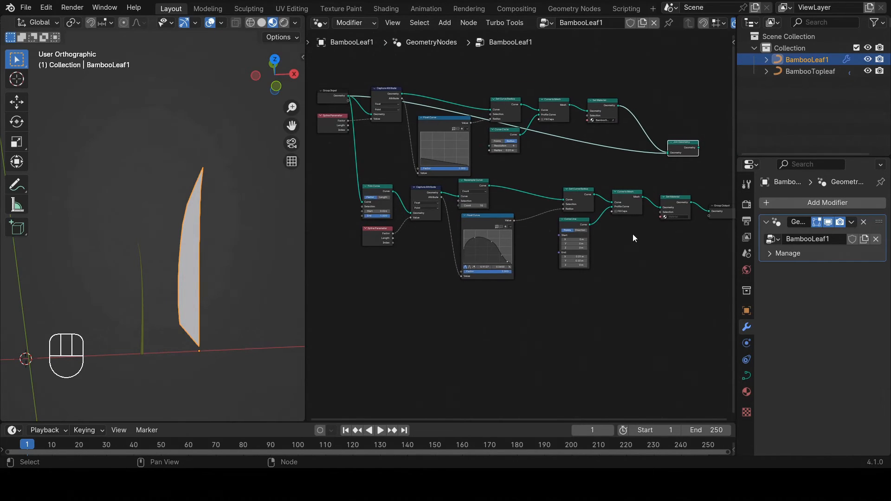
pyautogui.moveTo(671, 301); pyautogui.dragTo(374, 191)
pyautogui.moveTo(541, 191); pyautogui.dragTo(539, 186, button='middle')
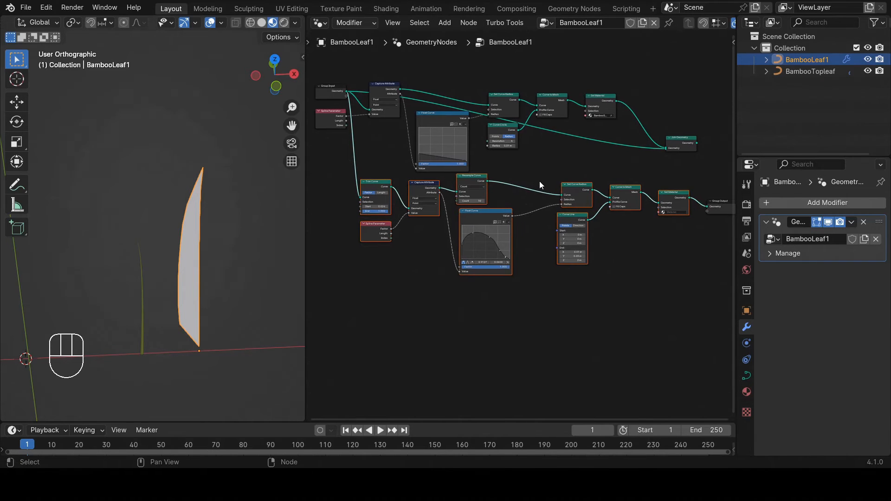
pyautogui.hotkey('ctrl', 'shift', 'd')
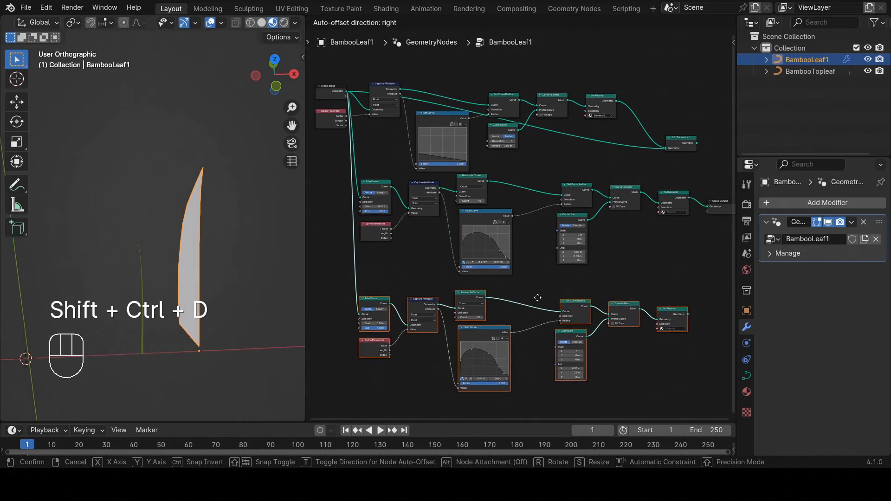
pyautogui.click(537, 299)
pyautogui.moveTo(687, 314); pyautogui.dragTo(707, 206)
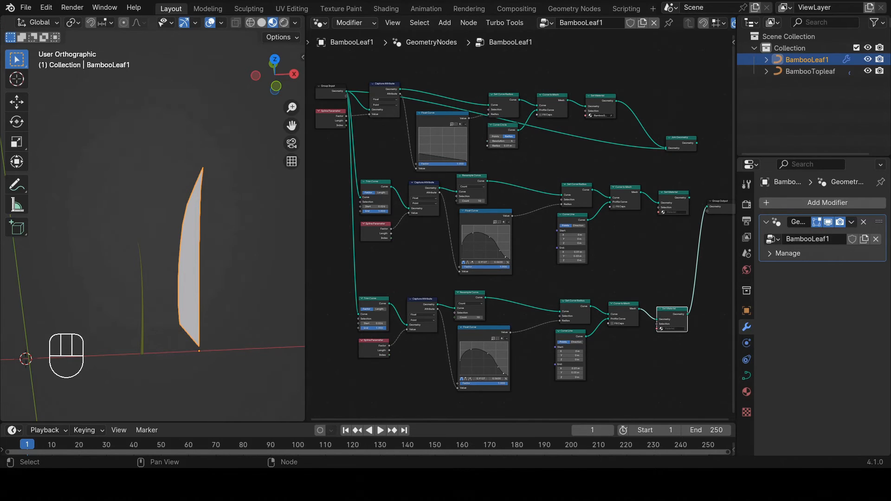
# Step: Try an end X of -0.03 m on the duplicated Curve Line, then restore it to 0.01 m
pyautogui.scroll(5, 572, 252)
pyautogui.moveTo(565, 296); pyautogui.dragTo(547, 189, button='middle')
pyautogui.scroll(-2, 548, 158)
pyautogui.moveTo(537, 355); pyautogui.dragTo(537, 299, button='middle')
pyautogui.scroll(3, 544, 346)
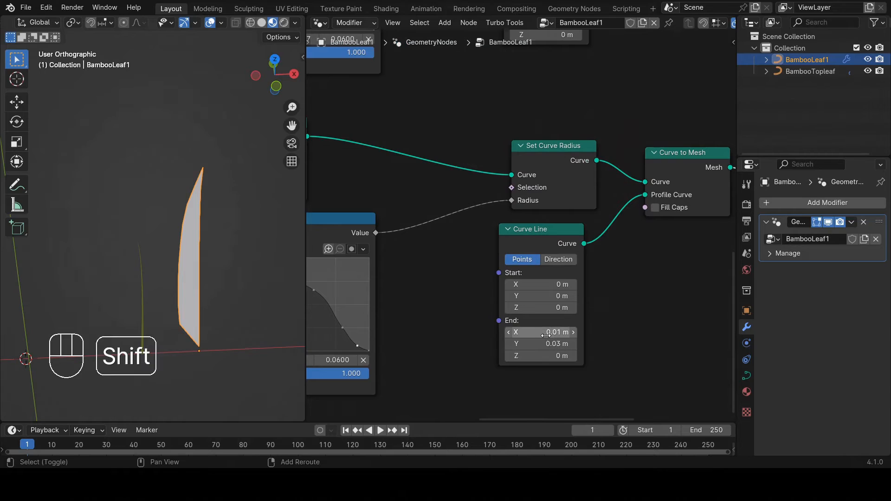
pyautogui.keyDown('shift'); pyautogui.moveTo(543, 331); pyautogui.dragTo(524, 332); pyautogui.keyUp('shift')
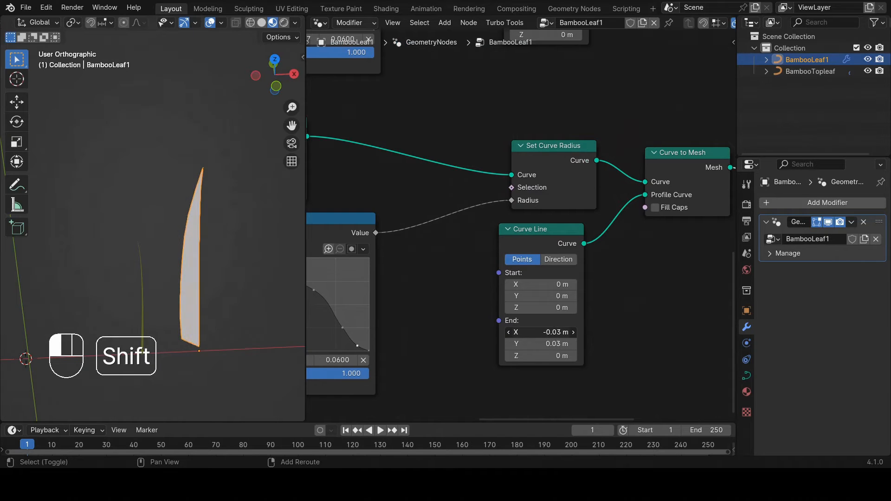
pyautogui.click(549, 333)
pyautogui.write('.01')
pyautogui.press('Return')
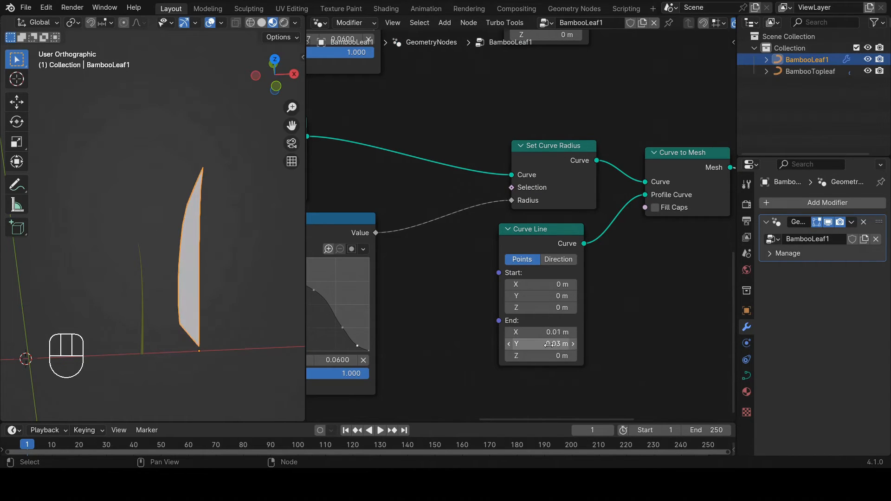
# Step: Mirror the duplicated leaf half by setting its Curve Line's end Y to -0.03 m
pyautogui.keyDown('shift'); pyautogui.moveTo(548, 344); pyautogui.dragTo(492, 344); pyautogui.keyUp('shift')
pyautogui.scroll(-2, 241, 285)
pyautogui.moveTo(231, 278); pyautogui.dragTo(215, 308, button='middle')
pyautogui.scroll(5, 222, 259)
pyautogui.moveTo(222, 258)
pyautogui.mouseDown(button='middle')
pyautogui.moveTo(221, 294)
pyautogui.moveTo(234, 264)
pyautogui.mouseUp(button='middle')
pyautogui.scroll(-2, 616, 314)
pyautogui.scroll(-5, 616, 314)
# Step: Move Group Output farther along and place Join Geometry just before it, beyond the leaf blade chains
pyautogui.moveTo(644, 307); pyautogui.dragTo(539, 335, button='middle')
pyautogui.moveTo(606, 187); pyautogui.dragTo(567, 251, button='middle')
pyautogui.scroll(-2, 568, 250)
pyautogui.scroll(4, 578, 250)
pyautogui.moveTo(618, 214); pyautogui.dragTo(685, 191)
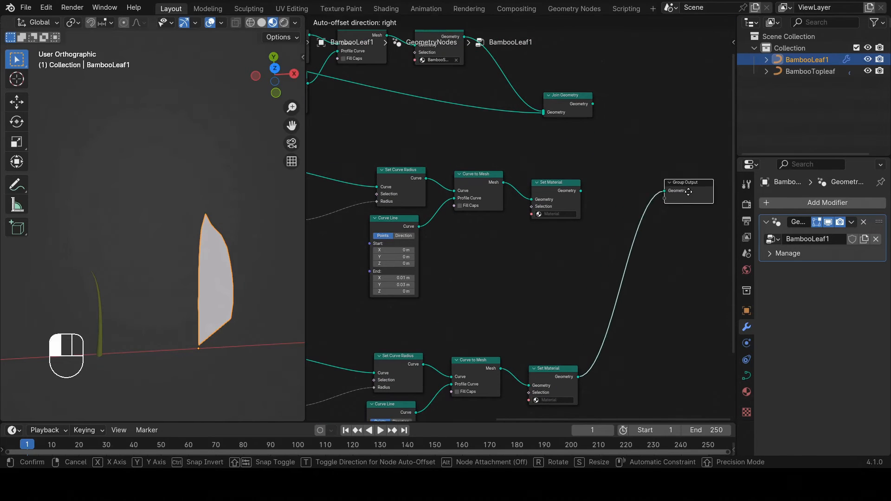
pyautogui.moveTo(576, 107); pyautogui.dragTo(637, 156)
pyautogui.scroll(-3, 584, 191)
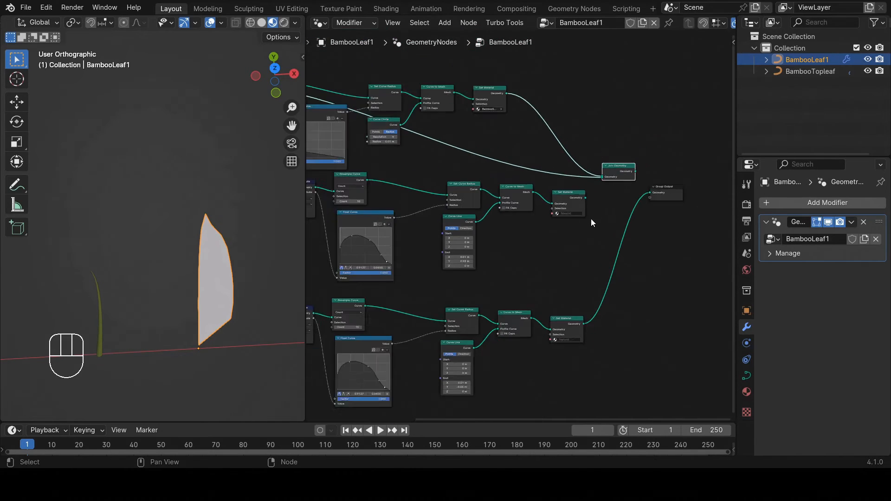
# Step: Connect the Set Material outputs of both leaf blade chains into the Join Geometry node
pyautogui.scroll(3, 595, 211)
pyautogui.moveTo(598, 213); pyautogui.dragTo(622, 184)
pyautogui.moveTo(595, 399); pyautogui.dragTo(693, 205)
pyautogui.scroll(-2, 426, 213)
pyautogui.moveTo(204, 259); pyautogui.dragTo(245, 274, button='middle')
# Step: Cut the direct link carrying the original curve from Group Input to Join Geometry and inspect the joined leaf
pyautogui.scroll(-3, 371, 202)
pyautogui.moveTo(371, 202); pyautogui.dragTo(537, 259, button='middle')
pyautogui.scroll(2, 595, 227)
pyautogui.keyDown('ctrl'); pyautogui.moveTo(569, 210); pyautogui.dragTo(556, 233, button='right'); pyautogui.keyUp('ctrl')
pyautogui.moveTo(212, 258); pyautogui.dragTo(130, 238, button='middle')
pyautogui.scroll(3, 207, 269)
pyautogui.keyDown('shift'); pyautogui.moveTo(199, 253); pyautogui.dragTo(148, 260, button='middle'); pyautogui.keyUp('shift')
pyautogui.scroll(-1, 188, 238)
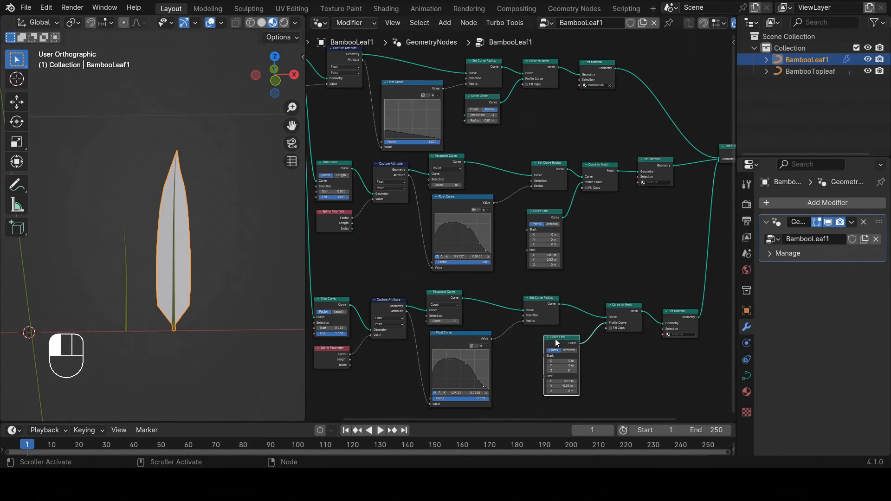
# Step: Align the duplicated chain's Curve Line, Curve to Mesh and Set Material nodes with the chain above
pyautogui.moveTo(556, 341); pyautogui.dragTo(537, 332)
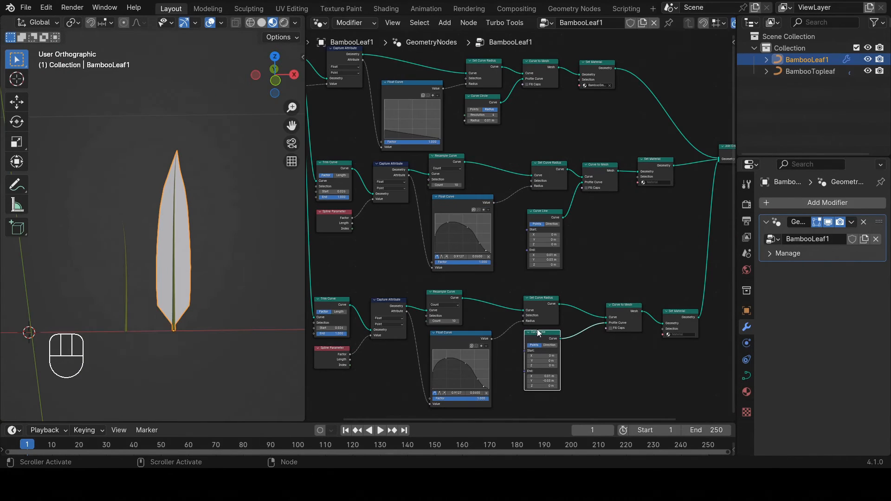
pyautogui.moveTo(617, 314); pyautogui.dragTo(593, 307)
pyautogui.moveTo(664, 311); pyautogui.dragTo(639, 301)
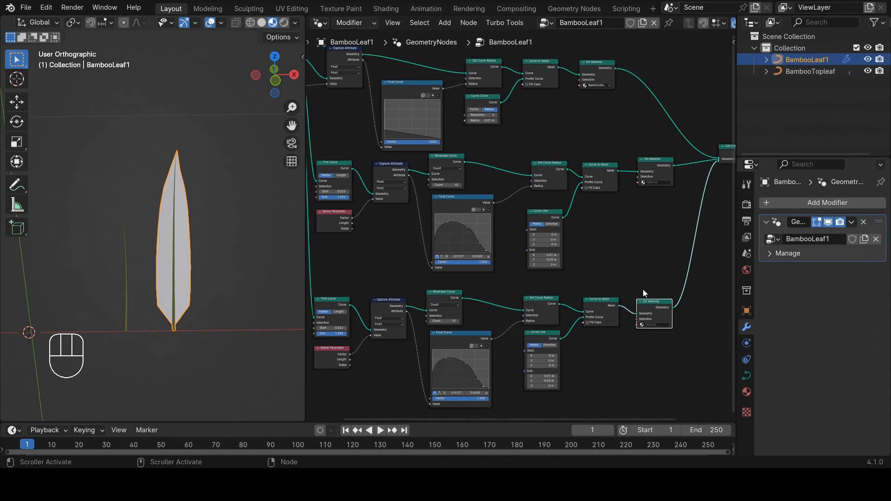
pyautogui.scroll(2, 544, 199)
pyautogui.scroll(1, 544, 198)
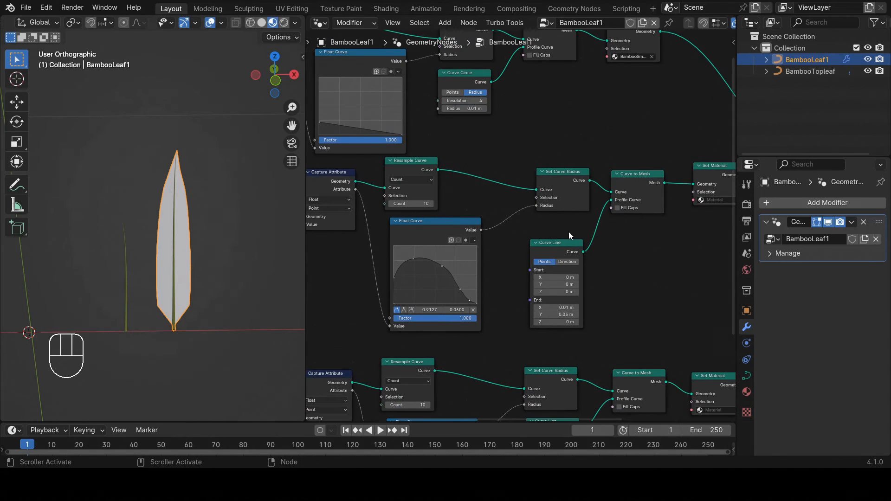
pyautogui.scroll(1, 648, 207)
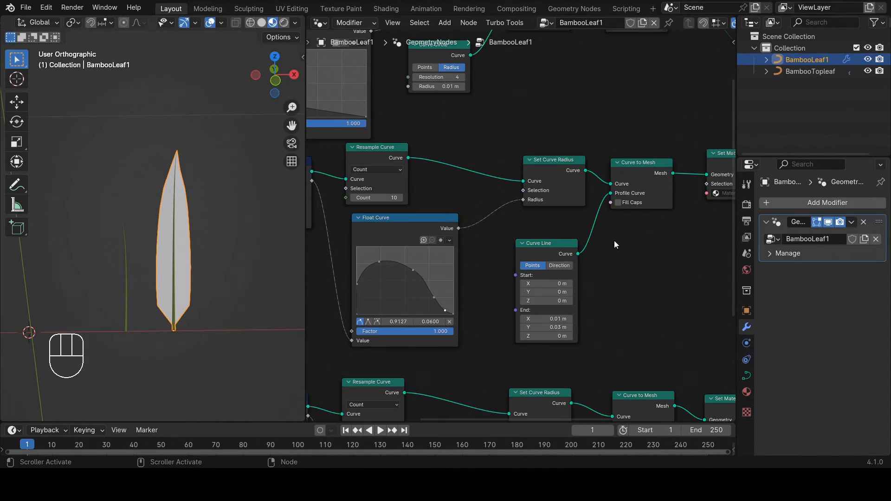
# Step: Nudge the Curve Line node of the upper leaf blade chain slightly beneath its Set Curve Radius node
pyautogui.scroll(-1, 600, 241)
pyautogui.click(561, 246)
pyautogui.moveTo(562, 247); pyautogui.dragTo(565, 250)
pyautogui.moveTo(553, 238); pyautogui.dragTo(613, 241, button='middle')
pyautogui.scroll(-2, 568, 244)
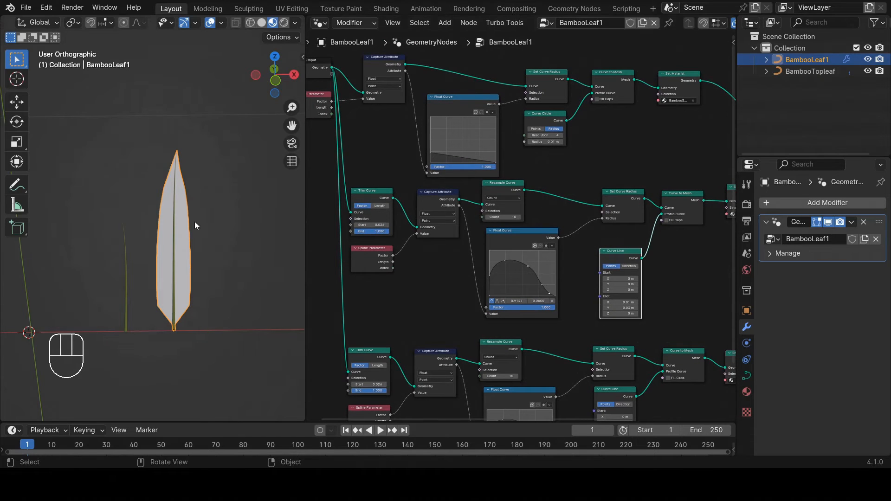
# Step: Annotate the viewport beside the leaf with a lengthwise arrow marked Y and a crosswise arrow marked X, and trace the blade half
pyautogui.click(17, 184)
pyautogui.moveTo(202, 327)
pyautogui.mouseDown()
pyautogui.moveTo(208, 155)
pyautogui.moveTo(217, 166)
pyautogui.mouseUp()
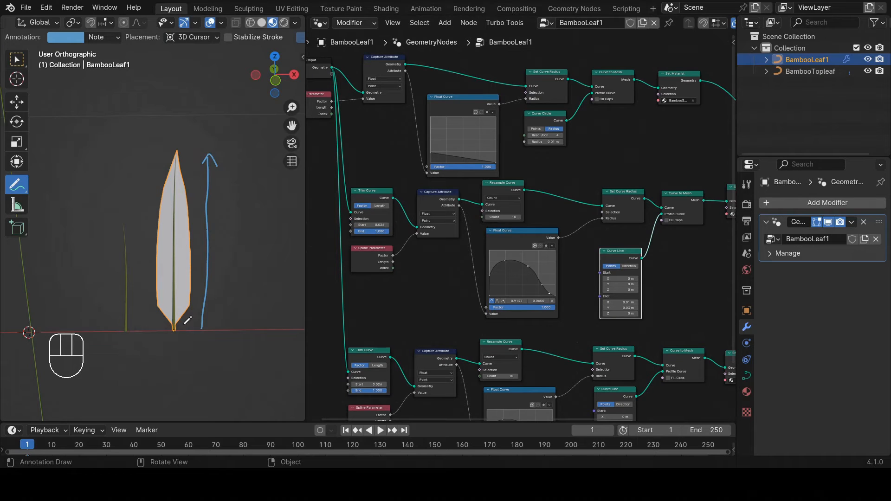
pyautogui.moveTo(227, 218)
pyautogui.mouseDown()
pyautogui.moveTo(264, 220)
pyautogui.moveTo(242, 226)
pyautogui.mouseUp()
pyautogui.moveTo(198, 336); pyautogui.dragTo(208, 346)
pyautogui.moveTo(204, 339); pyautogui.dragTo(205, 370)
pyautogui.moveTo(249, 239)
pyautogui.mouseDown()
pyautogui.moveTo(263, 250)
pyautogui.moveTo(239, 272)
pyautogui.moveTo(270, 257)
pyautogui.mouseUp()
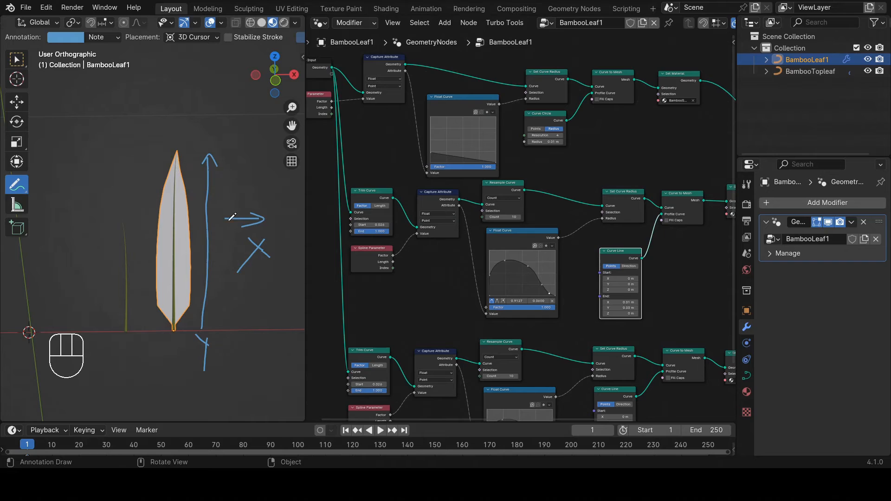
pyautogui.moveTo(222, 138)
pyautogui.mouseDown()
pyautogui.moveTo(195, 195)
pyautogui.moveTo(238, 358)
pyautogui.moveTo(220, 135)
pyautogui.moveTo(203, 140)
pyautogui.mouseUp()
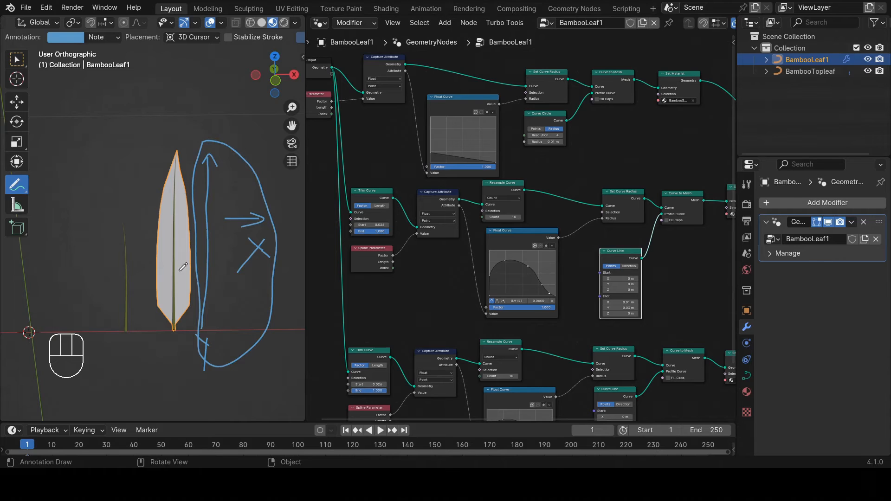
pyautogui.moveTo(183, 148); pyautogui.dragTo(182, 323)
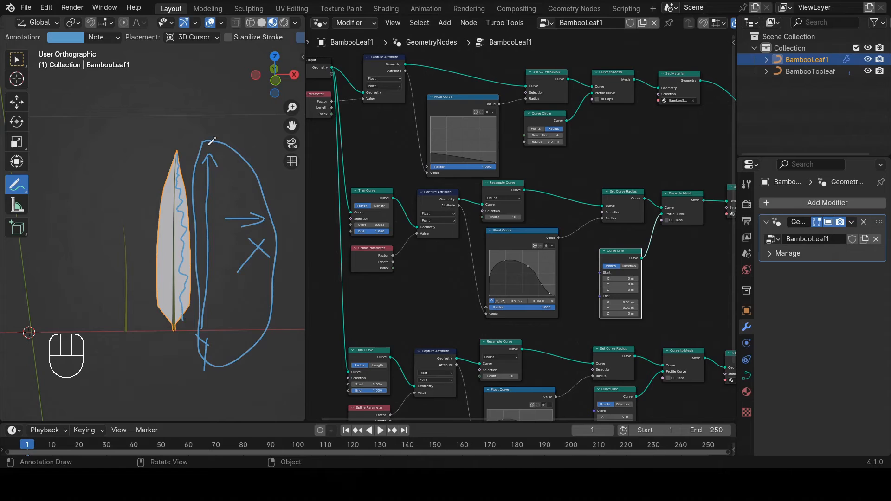
# Step: Delete the annotation note layer and return to the Select Box tool
pyautogui.click(105, 37)
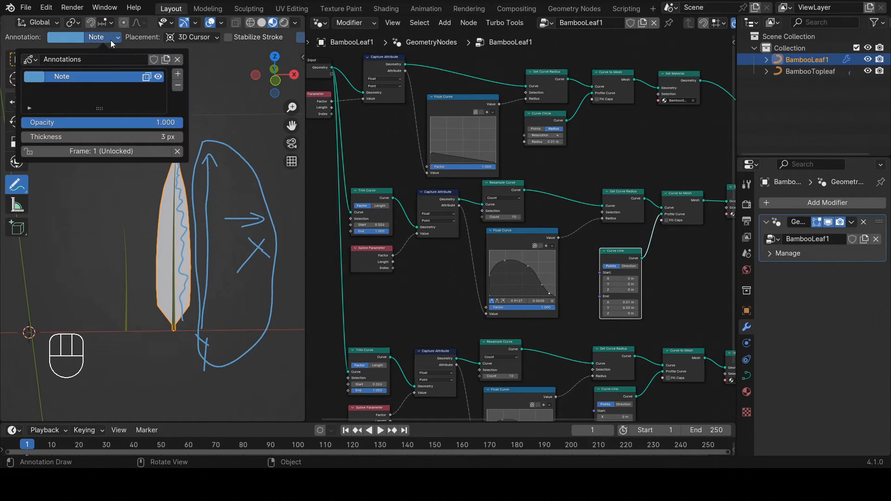
pyautogui.click(179, 85)
pyautogui.click(17, 59)
pyautogui.moveTo(682, 253); pyautogui.dragTo(587, 224, button='middle')
pyautogui.scroll(-2, 586, 224)
pyautogui.moveTo(492, 222); pyautogui.dragTo(594, 221, button='middle')
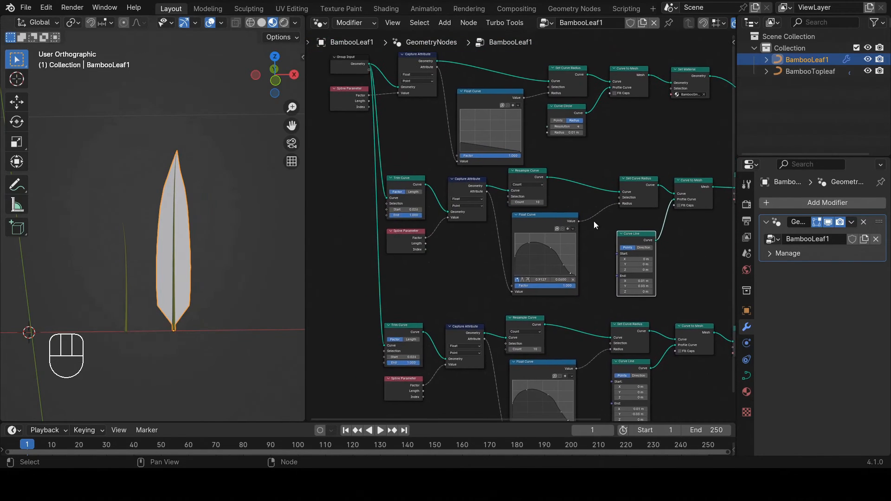
# Step: Annotate the leaf with an upward arrow labelled Y along one blade half and a sideways arrow, then return to selecting
pyautogui.scroll(2, 444, 230)
pyautogui.moveTo(399, 244); pyautogui.dragTo(398, 238)
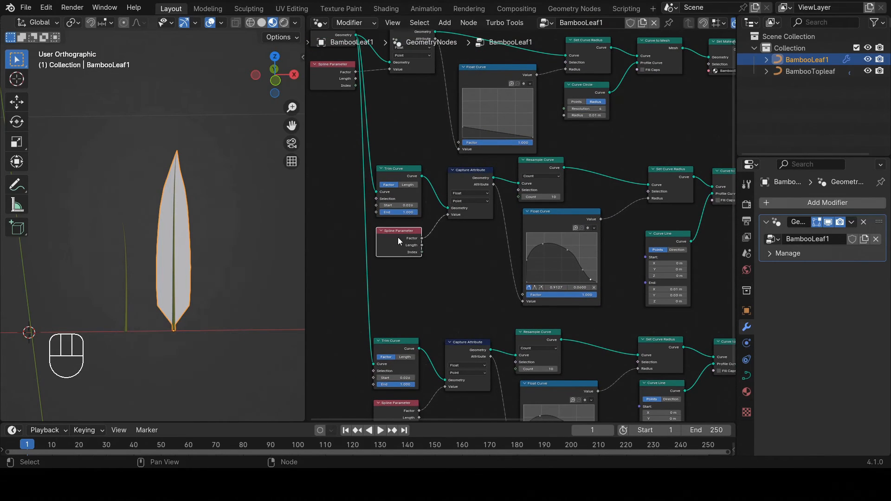
pyautogui.scroll(2, 427, 234)
pyautogui.scroll(-1, 470, 183)
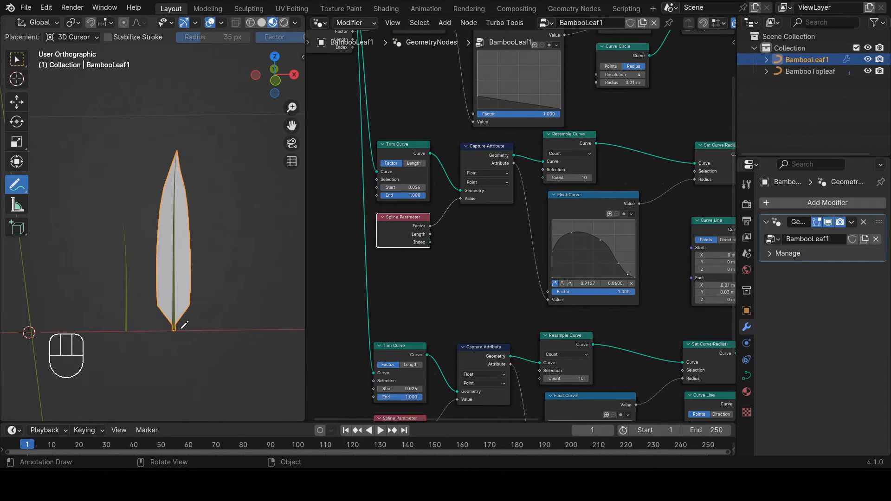
pyautogui.moveTo(186, 330)
pyautogui.mouseDown()
pyautogui.moveTo(190, 157)
pyautogui.moveTo(196, 166)
pyautogui.mouseUp()
pyautogui.moveTo(190, 136); pyautogui.dragTo(209, 146)
pyautogui.moveTo(213, 138); pyautogui.dragTo(207, 177)
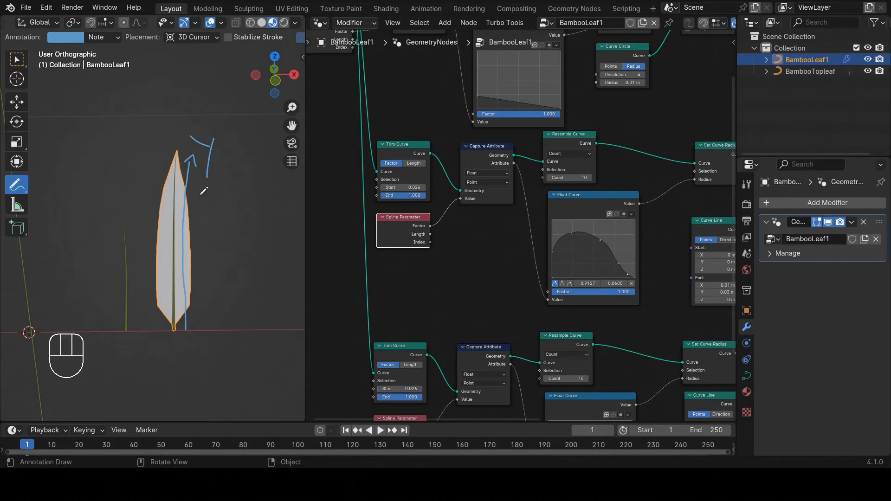
pyautogui.moveTo(206, 234)
pyautogui.mouseDown()
pyautogui.moveTo(239, 235)
pyautogui.moveTo(229, 240)
pyautogui.mouseUp()
pyautogui.press('w')
# Step: Duplicate the upper blade chain's Capture Attribute node and insert the copy between its Curve Line and Curve to Mesh nodes
pyautogui.scroll(-4, 629, 252)
pyautogui.moveTo(687, 248); pyautogui.dragTo(540, 248, button='middle')
pyautogui.scroll(5, 586, 235)
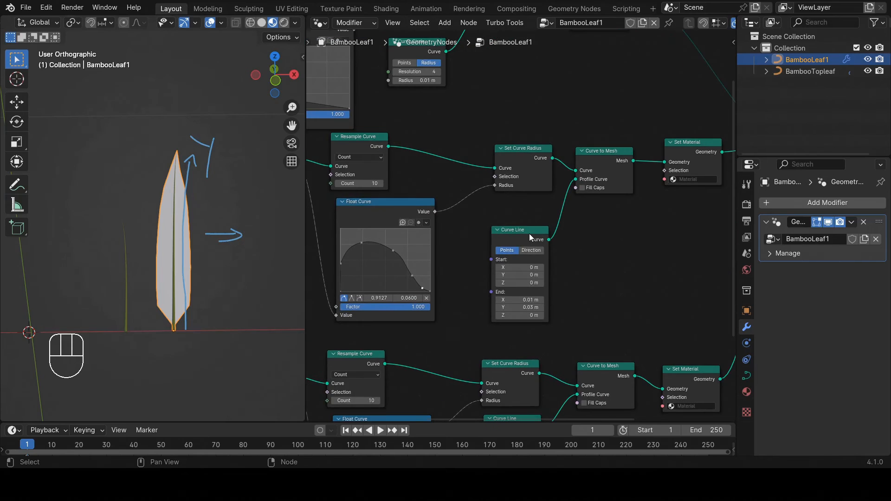
pyautogui.moveTo(529, 230)
pyautogui.mouseDown()
pyautogui.moveTo(524, 225)
pyautogui.moveTo(533, 229)
pyautogui.mouseUp()
pyautogui.scroll(-4, 595, 253)
pyautogui.moveTo(579, 251); pyautogui.dragTo(593, 227, button='middle')
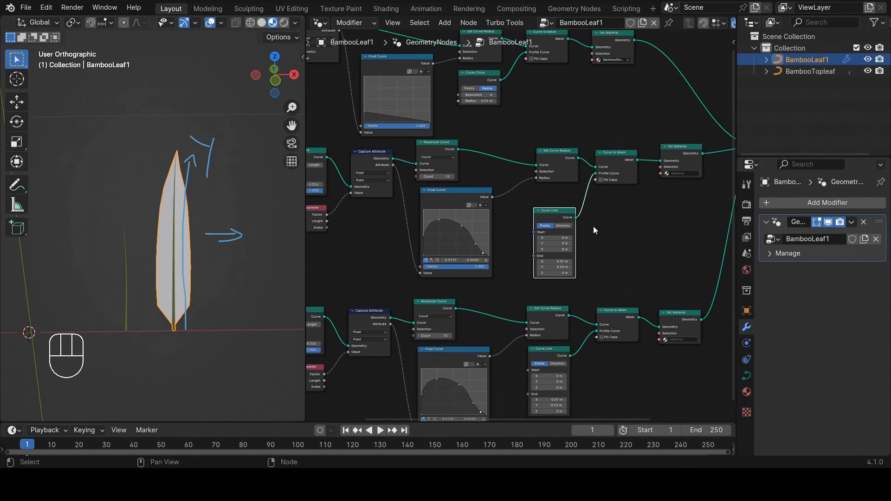
pyautogui.scroll(-2, 603, 228)
pyautogui.scroll(1, 381, 169)
pyautogui.click(380, 168)
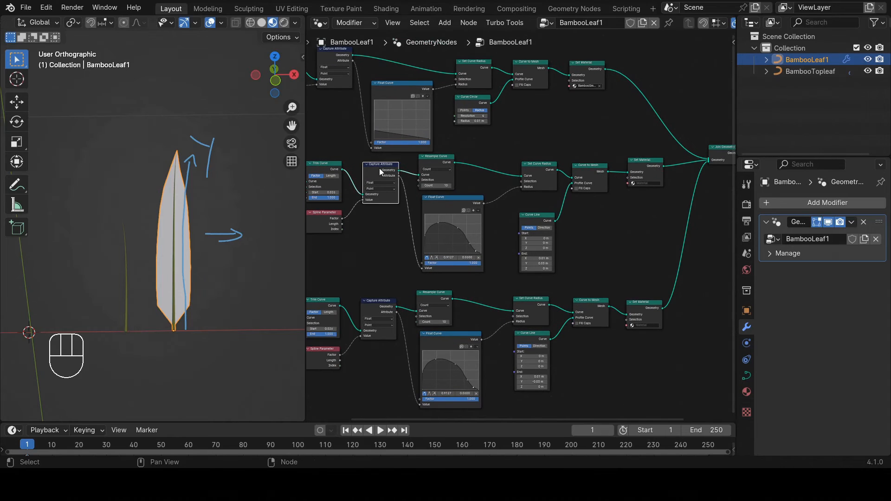
pyautogui.hotkey('shift', 'd')
pyautogui.click(593, 204)
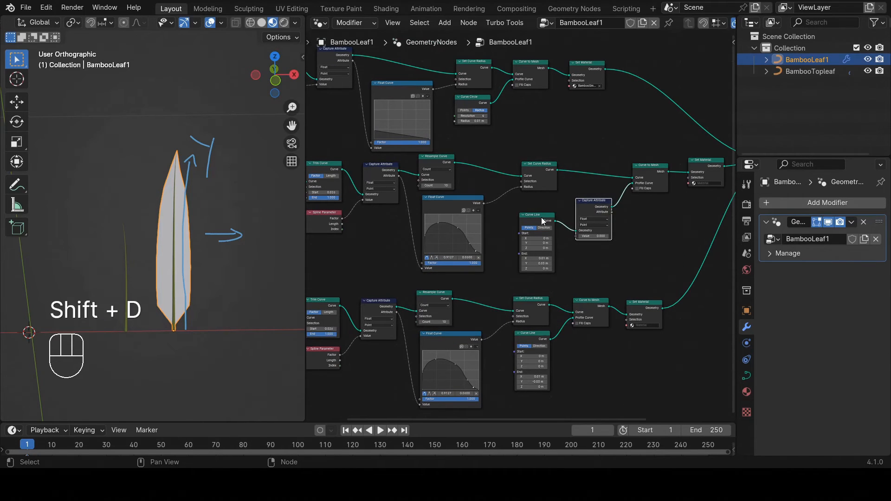
pyautogui.moveTo(542, 222); pyautogui.dragTo(542, 207)
pyautogui.moveTo(597, 234); pyautogui.dragTo(597, 221)
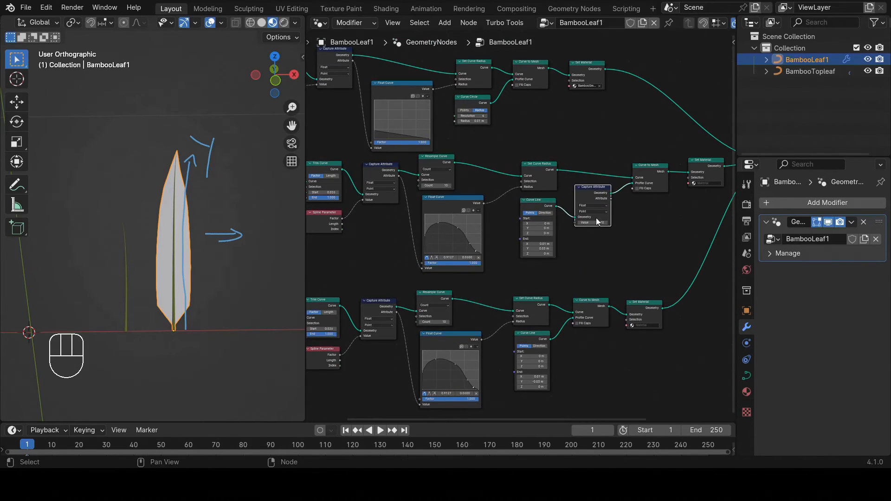
# Step: Duplicate Spline Parameter below the upper Curve Line and connect its Factor to the new Capture Attribute's Value
pyautogui.click(325, 205)
pyautogui.hotkey('shift', 'd')
pyautogui.click(564, 258)
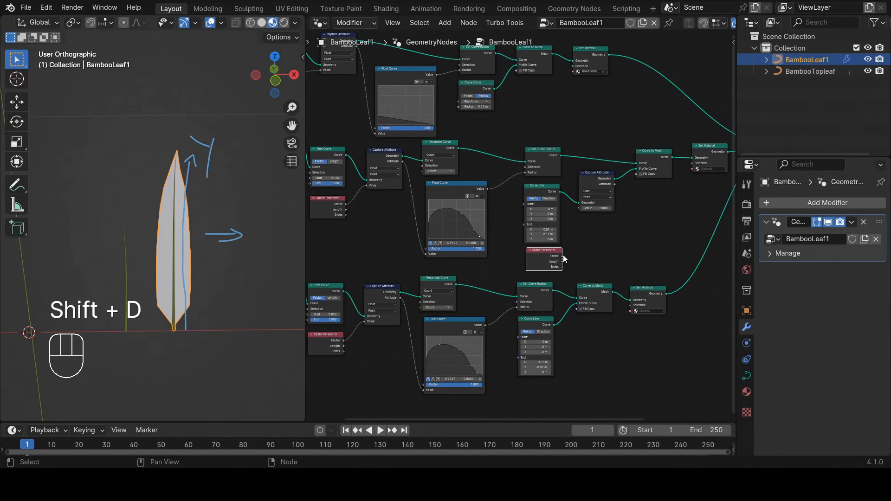
pyautogui.moveTo(563, 256); pyautogui.dragTo(543, 225)
pyautogui.scroll(1, 596, 247)
pyautogui.scroll(-1, 589, 246)
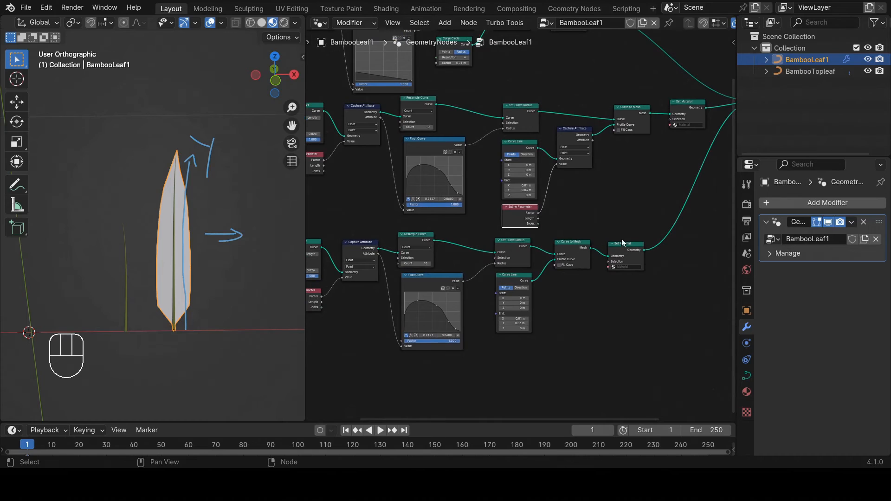
# Step: Move the lower chain's Curve to Mesh and Set Material farther along and insert a duplicated Capture Attribute after its Curve Line
pyautogui.moveTo(635, 218); pyautogui.dragTo(582, 284)
pyautogui.moveTo(610, 282); pyautogui.dragTo(553, 282, button='middle')
pyautogui.press('g')
pyautogui.click(611, 278)
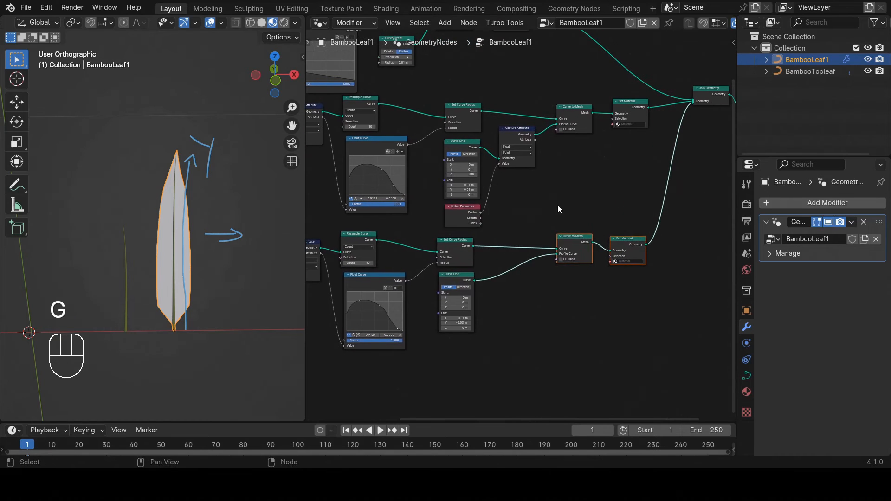
pyautogui.click(514, 137)
pyautogui.hotkey('shift', 'd')
pyautogui.click(515, 275)
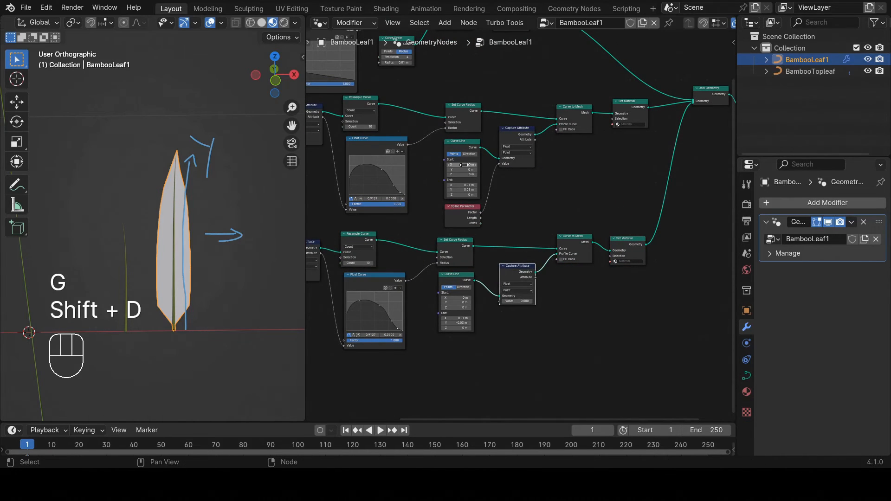
# Step: Duplicate Spline Parameter below the lower Curve Line and connect its Factor to that chain's new Capture Attribute Value
pyautogui.click(461, 215)
pyautogui.hotkey('shift', 'd')
pyautogui.click(452, 357)
pyautogui.moveTo(471, 355); pyautogui.dragTo(499, 303)
# Step: Add a Combine XYZ node below the upper Curve to Mesh and feed the profile's captured Attribute into its X input
pyautogui.scroll(-3, 575, 322)
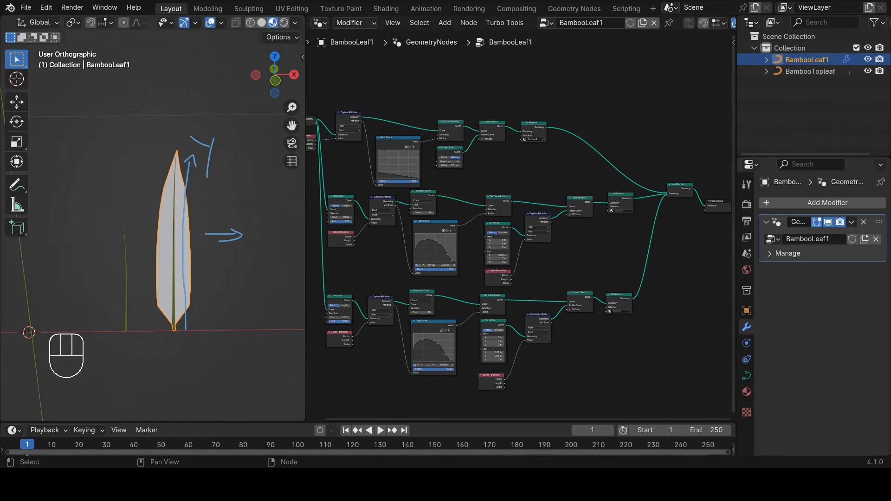
pyautogui.scroll(2, 370, 222)
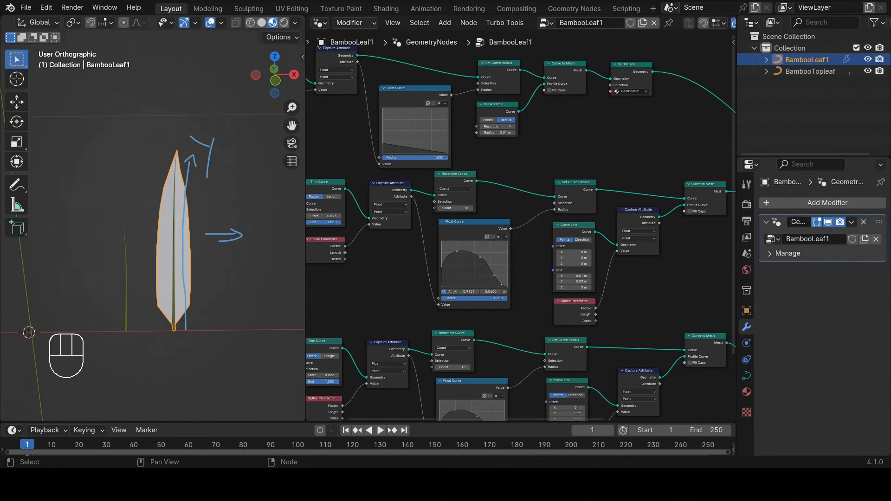
pyautogui.keyDown('ctrl'); pyautogui.hscroll(5, 620, 252); pyautogui.keyUp('ctrl')
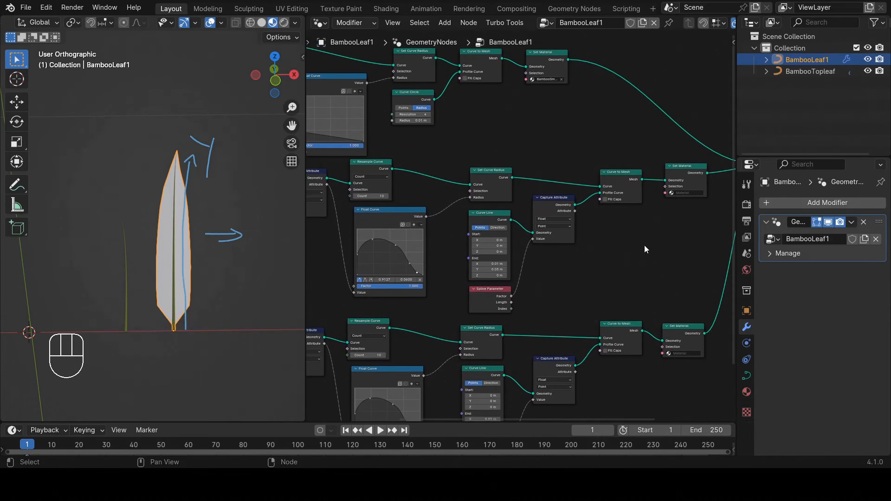
pyautogui.hotkey('shift', 'a')
pyautogui.click(633, 231)
pyautogui.write('combin')
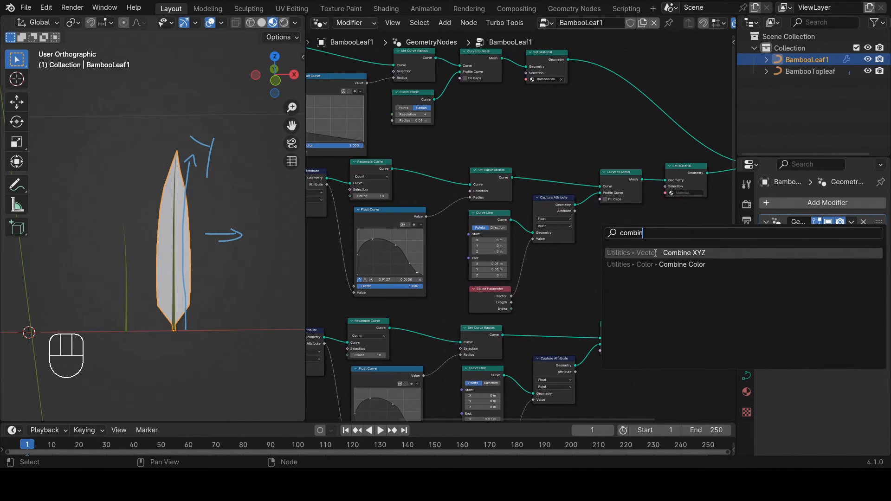
pyautogui.click(636, 252)
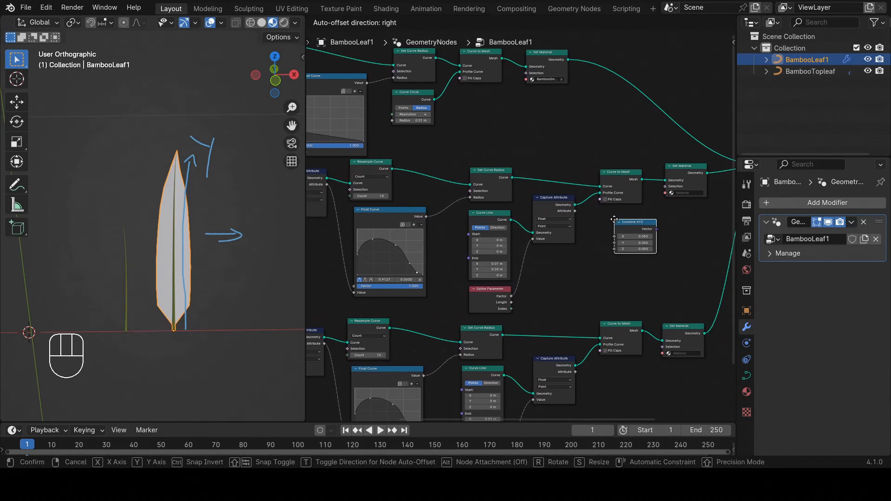
pyautogui.click(613, 220)
pyautogui.moveTo(545, 242); pyautogui.dragTo(578, 244, button='middle')
pyautogui.moveTo(607, 214); pyautogui.dragTo(646, 239)
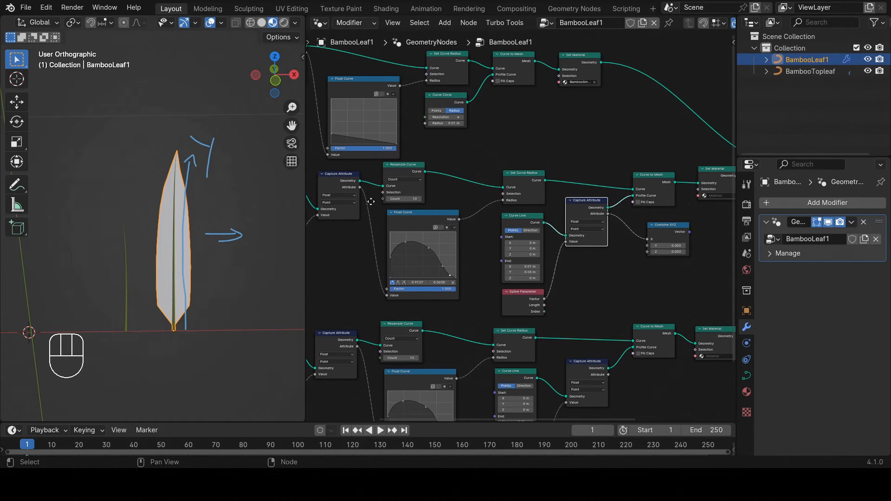
# Step: Connect the upper chain's first Capture Attribute output to the Y input of Combine XYZ and adjust the node's position
pyautogui.keyDown('ctrl'); pyautogui.hscroll(-1, 383, 195); pyautogui.keyUp('ctrl')
pyautogui.moveTo(380, 187); pyautogui.dragTo(664, 249)
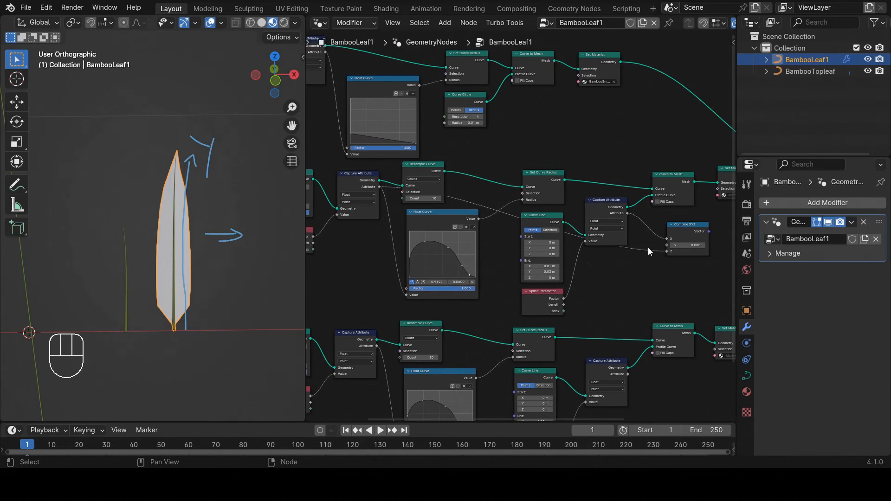
pyautogui.moveTo(665, 246); pyautogui.dragTo(516, 278, button='middle')
pyautogui.scroll(2, 538, 260)
pyautogui.moveTo(547, 252); pyautogui.dragTo(526, 248)
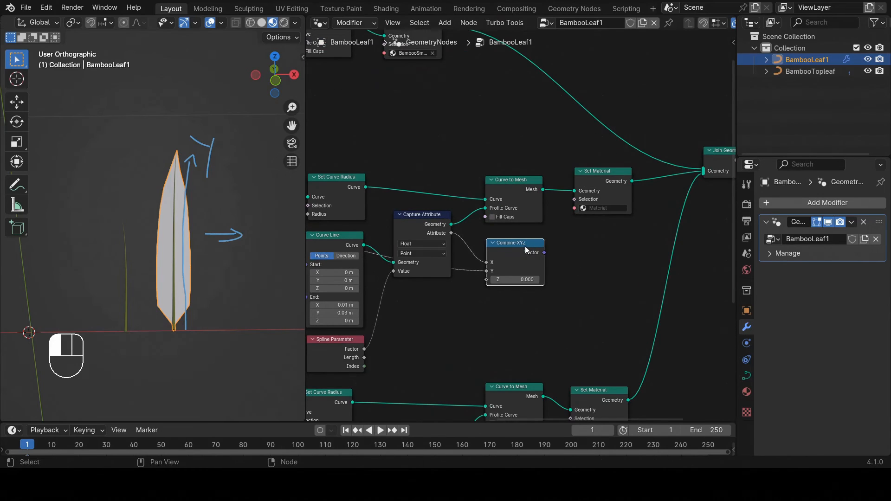
# Step: Connect the upper Combine XYZ Vector to a new socket on Group Output
pyautogui.scroll(-2, 527, 248)
pyautogui.moveTo(564, 261); pyautogui.dragTo(482, 255, button='middle')
pyautogui.moveTo(463, 254); pyautogui.dragTo(641, 218)
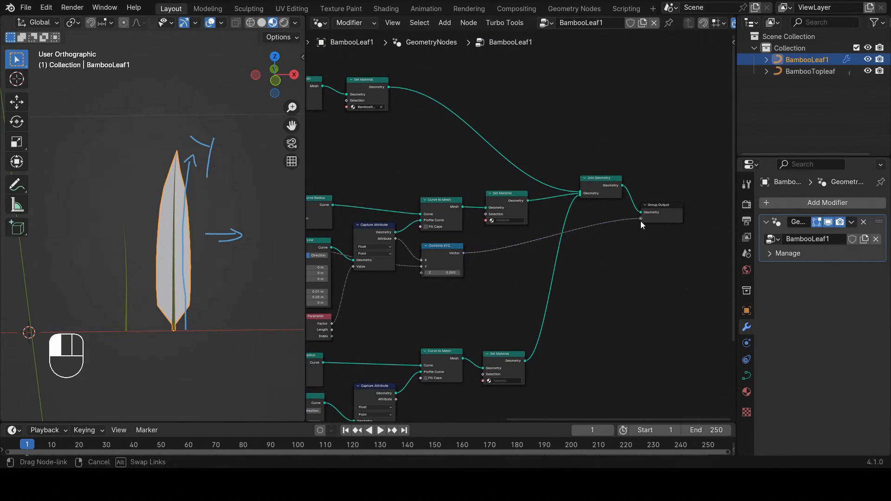
# Step: Duplicate Combine XYZ into the lower blade chain and connect its profile Attribute to X and its first captured Attribute to Y
pyautogui.moveTo(502, 276); pyautogui.dragTo(653, 196, button='middle')
pyautogui.scroll(-2, 619, 230)
pyautogui.click(602, 182)
pyautogui.hotkey('shift', 'd')
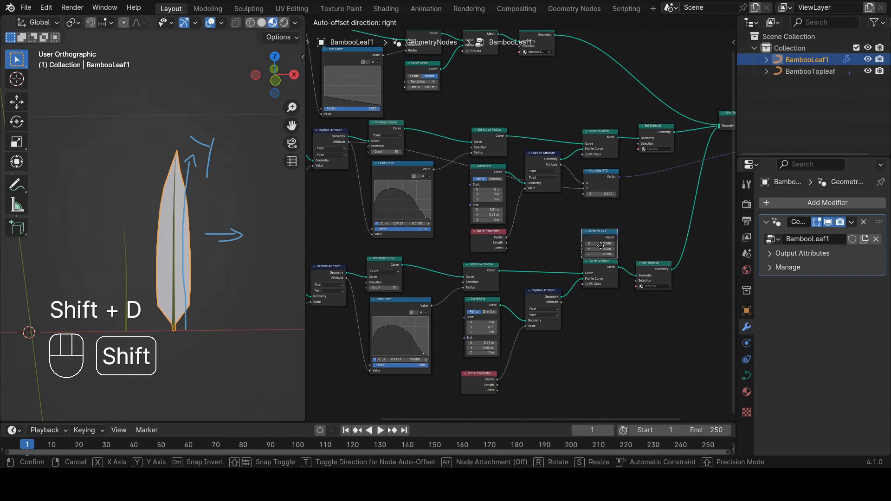
pyautogui.click(600, 319)
pyautogui.moveTo(561, 302); pyautogui.dragTo(582, 320)
pyautogui.moveTo(403, 277); pyautogui.dragTo(447, 261, button='middle')
pyautogui.moveTo(391, 262); pyautogui.dragTo(628, 309)
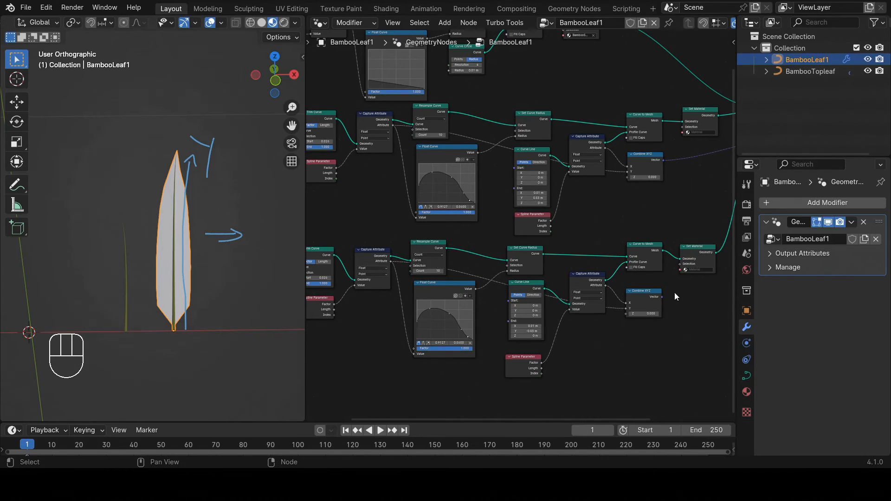
# Step: Connect the lower Combine XYZ Vector to another new socket on Group Output
pyautogui.moveTo(674, 293); pyautogui.dragTo(475, 332, button='middle')
pyautogui.moveTo(475, 332); pyautogui.dragTo(624, 175)
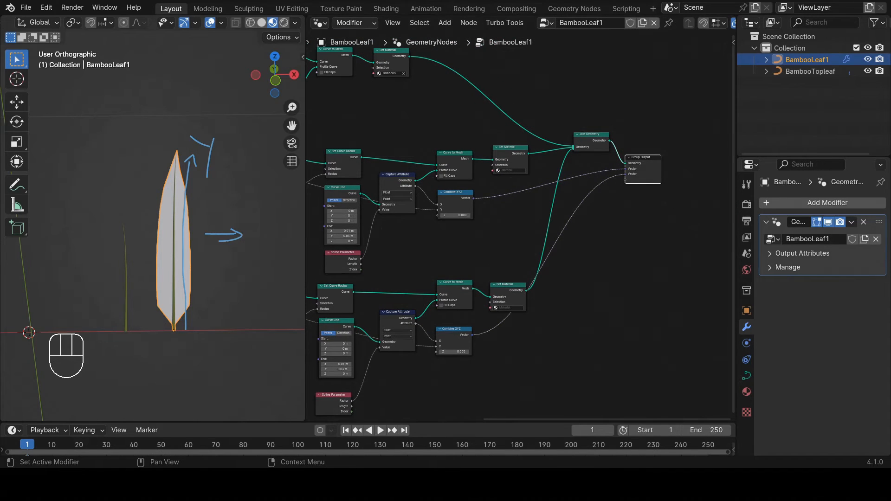
pyautogui.moveTo(583, 220); pyautogui.dragTo(531, 236, button='middle')
pyautogui.click(567, 218)
# Step: Rename the first Vector output in the node group's interface to RightLeaf
pyautogui.press('n')
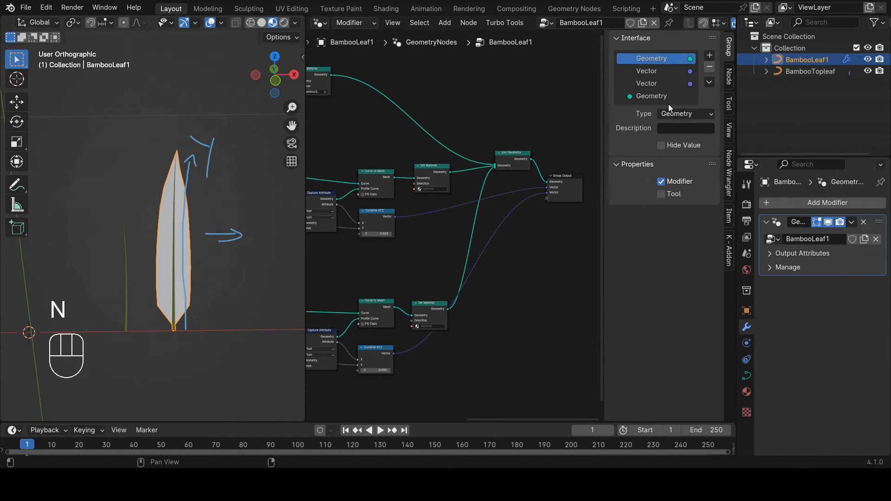
pyautogui.click(660, 73)
pyautogui.doubleClick(657, 72)
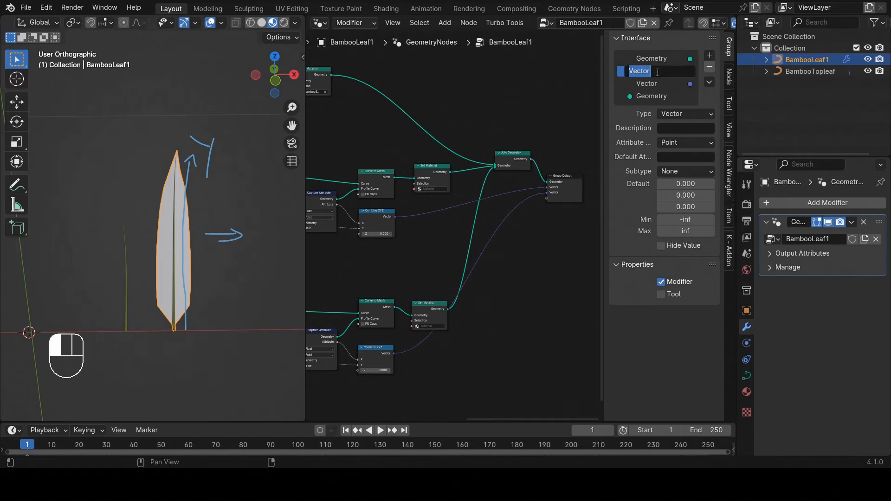
pyautogui.write('RightL')
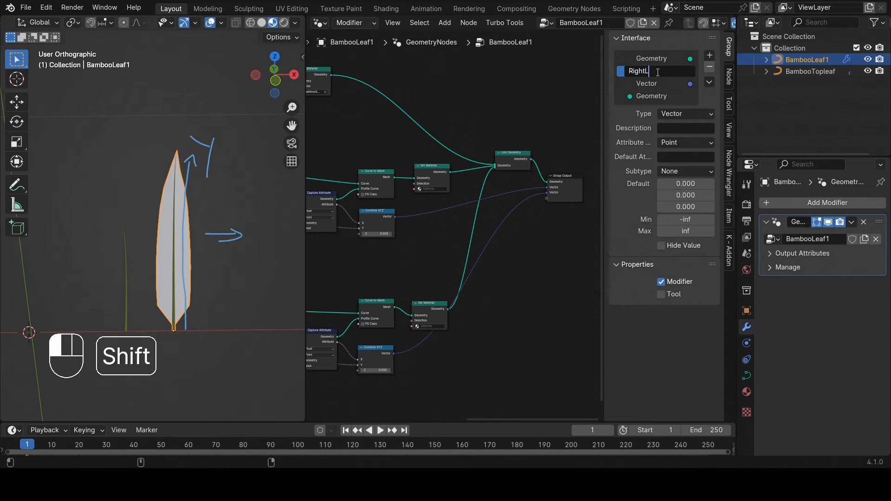
pyautogui.write('eaf')
pyautogui.press('Return')
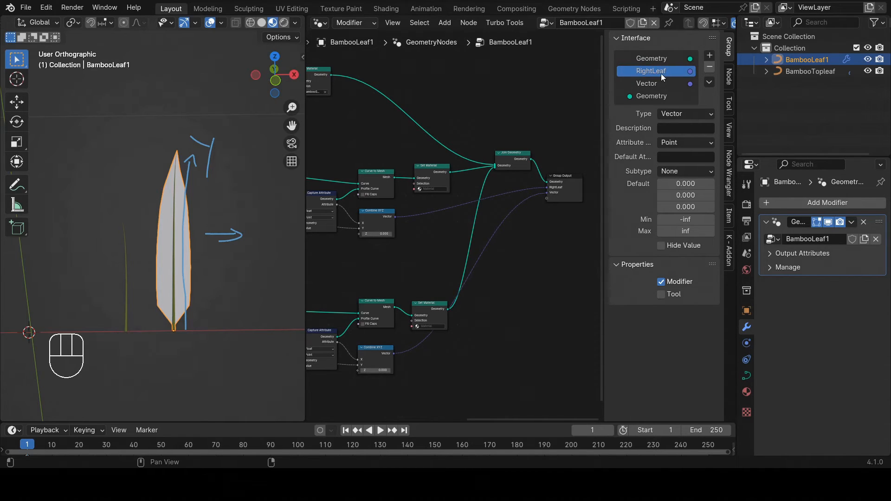
# Step: Rename the RightLeaf output in the node group's interface to RightLeafPart
pyautogui.doubleClick(661, 74)
pyautogui.click(665, 72)
pyautogui.write('Part')
pyautogui.press('Return')
# Step: Rename the remaining Vector output in the group interface to LeftLeafPart and hide the node editor's sidebar
pyautogui.click(659, 81)
pyautogui.doubleClick(658, 82)
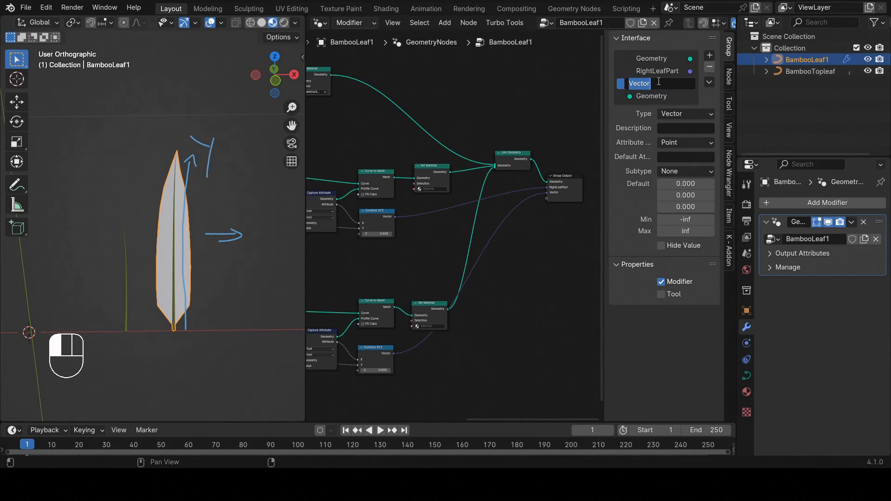
pyautogui.write('LeftL')
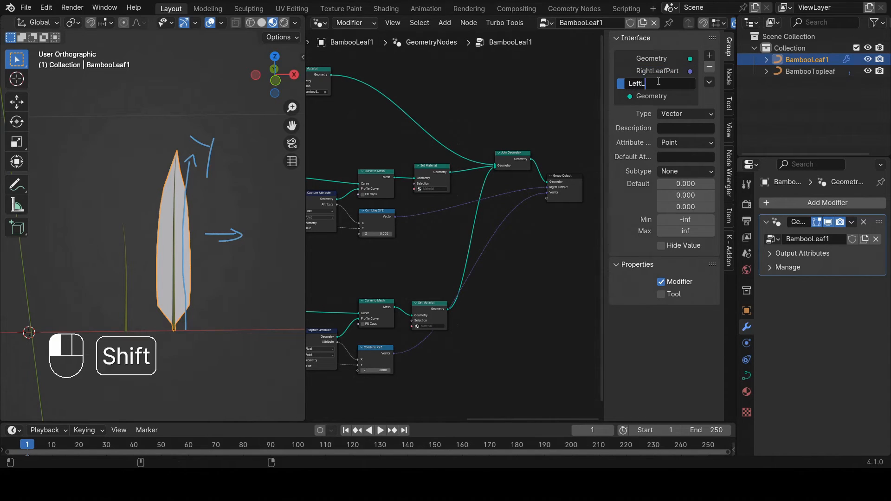
pyautogui.write('eafPart')
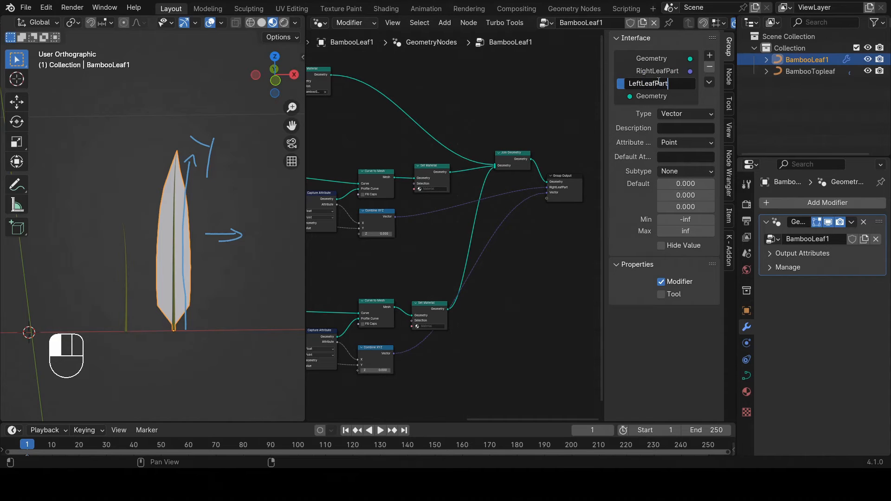
pyautogui.press('Return')
pyautogui.scroll(3, 567, 188)
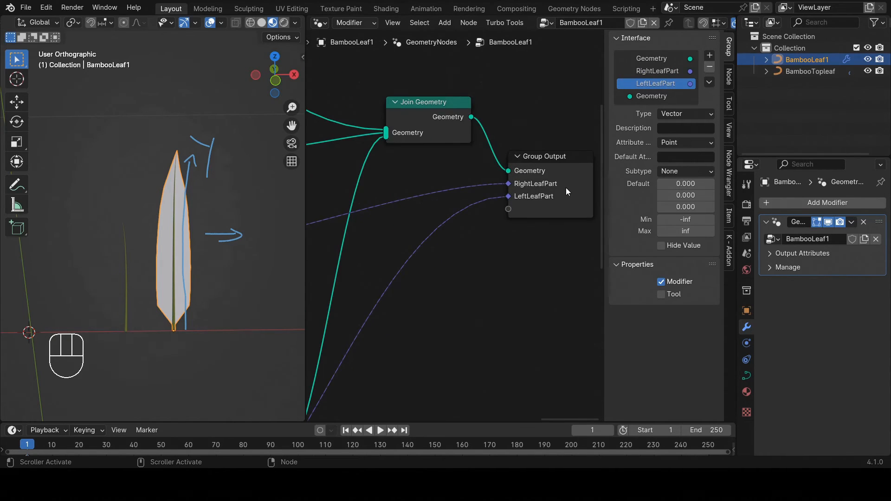
pyautogui.press('n')
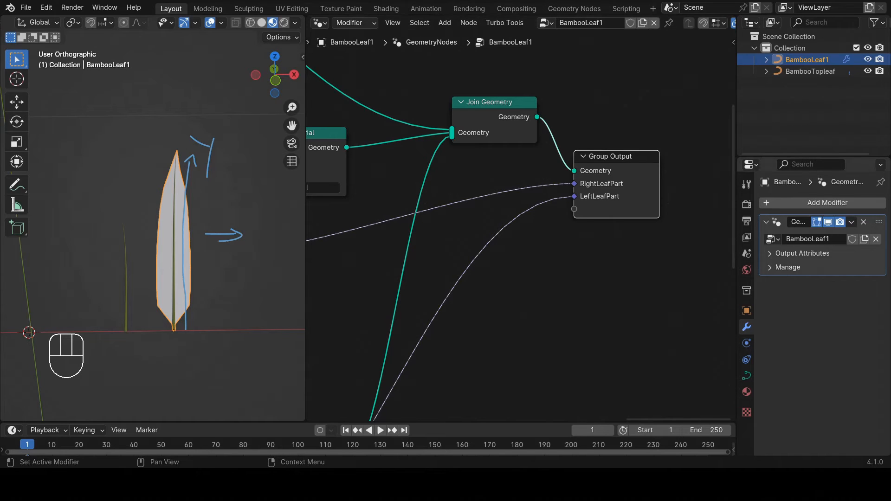
# Step: Expand the modifier's output attributes and name the RightLeafPart attribute rightuvs1
pyautogui.click(779, 253)
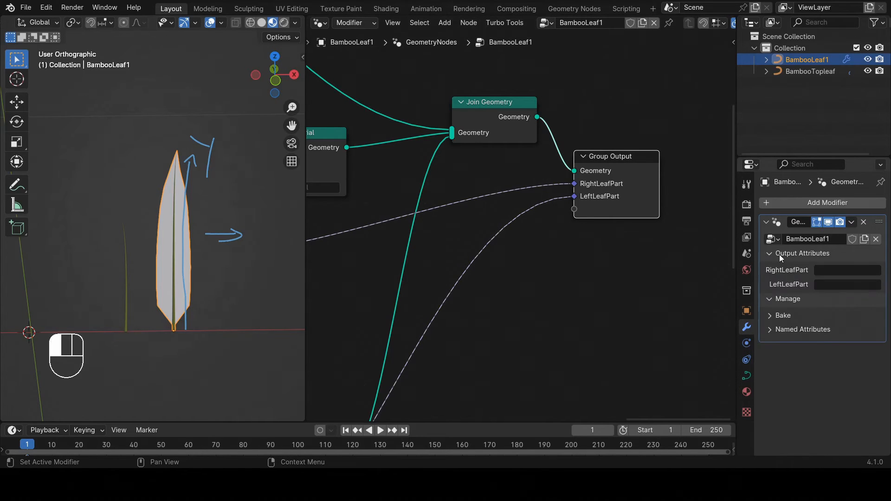
pyautogui.click(827, 270)
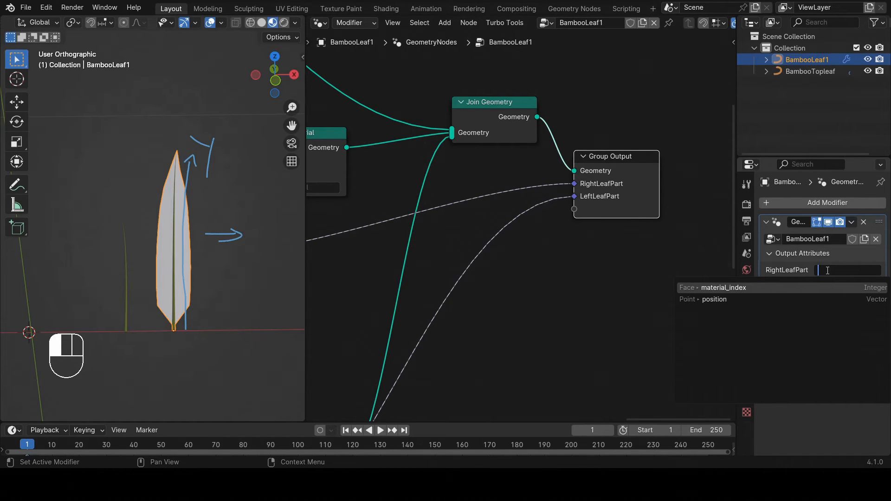
pyautogui.write('rightu')
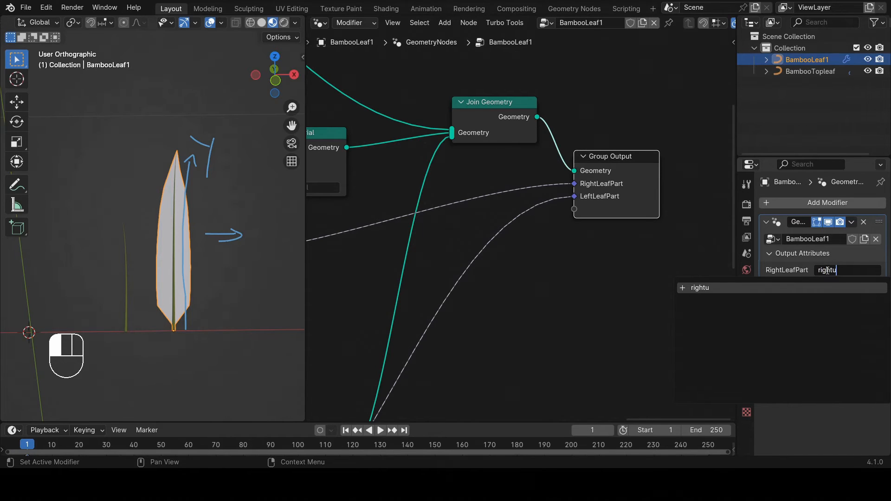
pyautogui.write('vs1')
pyautogui.press('Return')
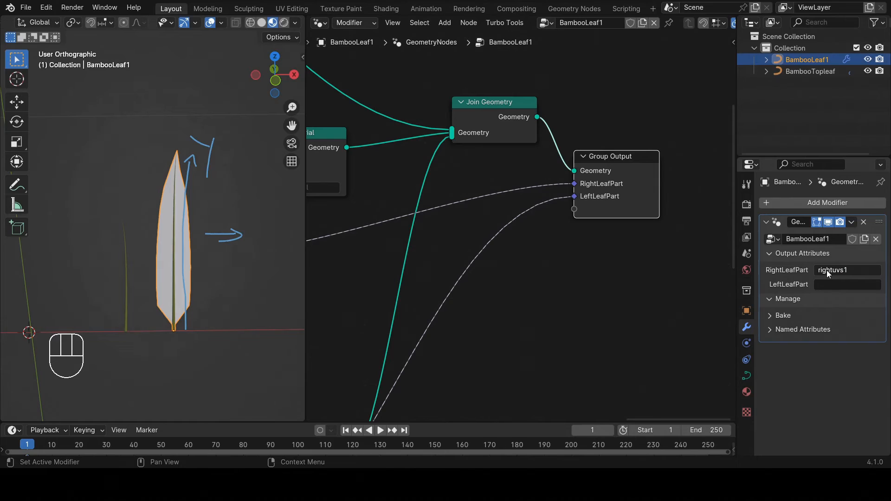
# Step: Name the modifier's LeftLeafPart output attribute leftuvs1
pyautogui.click(828, 285)
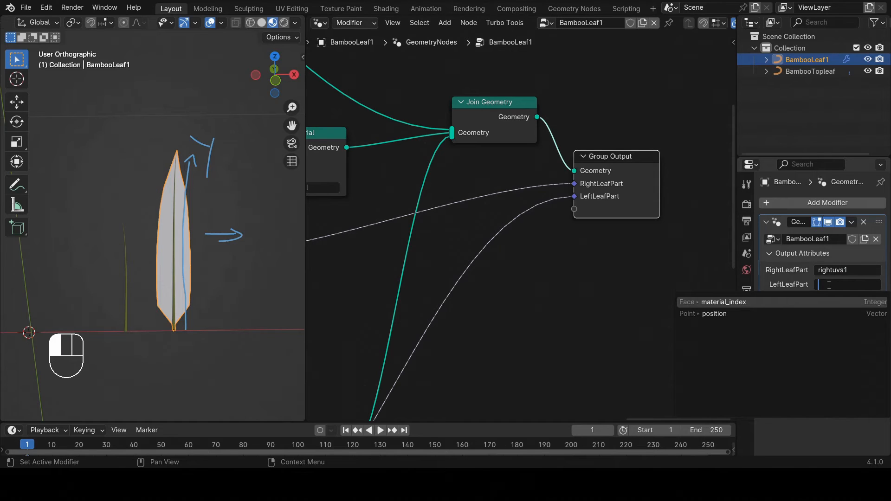
pyautogui.write('leftuvs1')
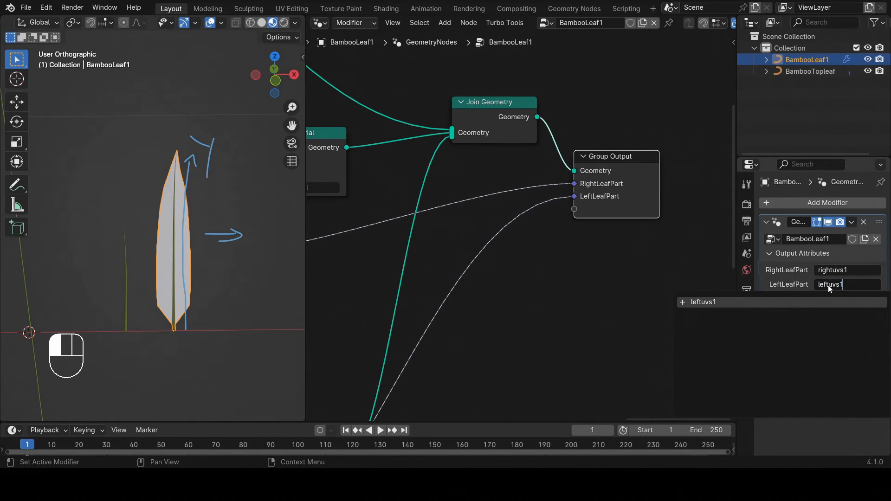
pyautogui.press('Return')
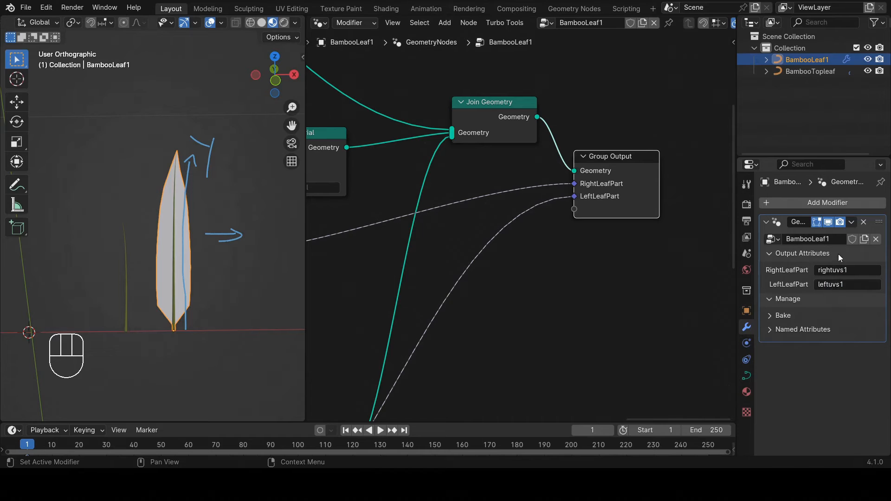
# Step: Add a second material slot to BambooLeaf1 with a new material named BambooRightLeaf1
pyautogui.scroll(-8, 580, 273)
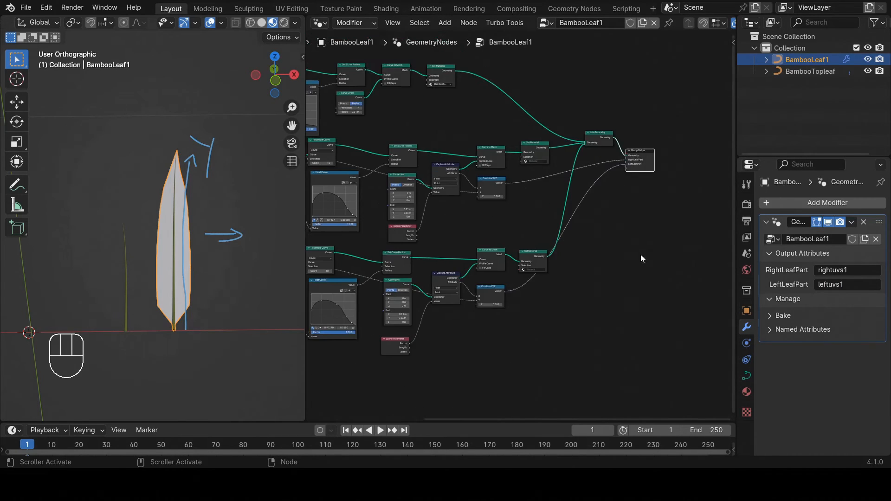
pyautogui.scroll(4, 649, 218)
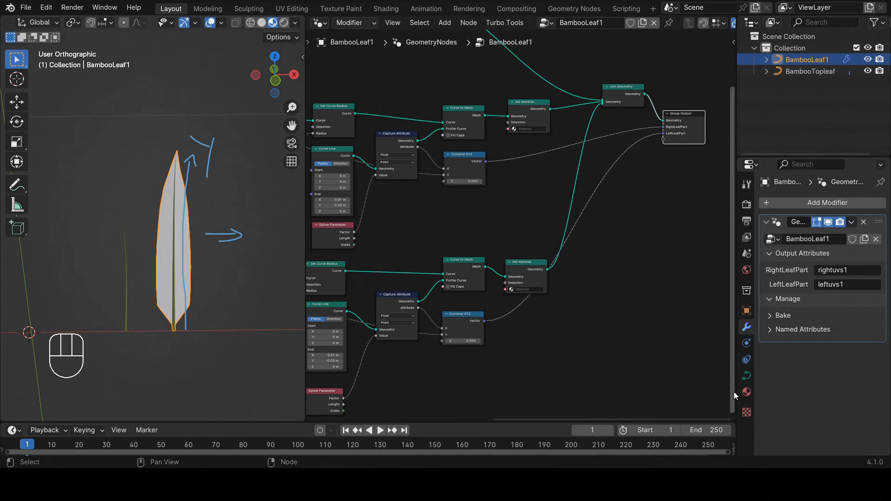
pyautogui.click(746, 392)
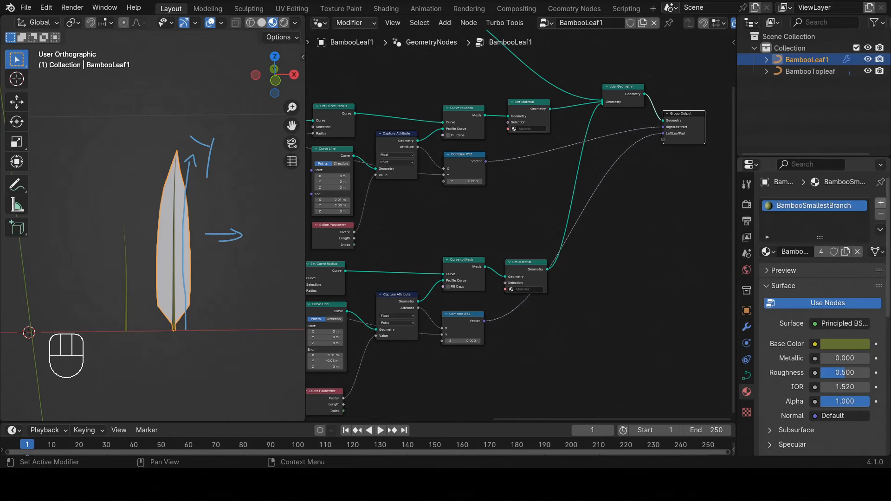
pyautogui.click(880, 203)
pyautogui.click(801, 275)
pyautogui.click(801, 275)
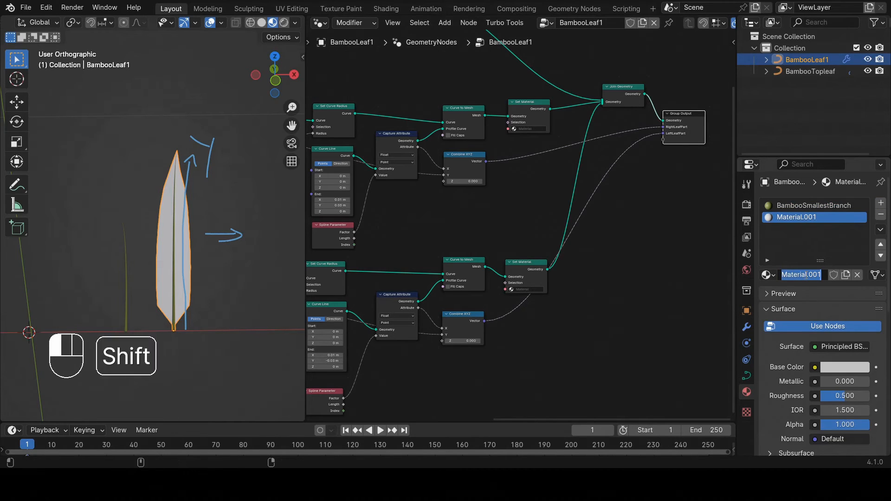
pyautogui.write('Bamm')
pyautogui.write('o')
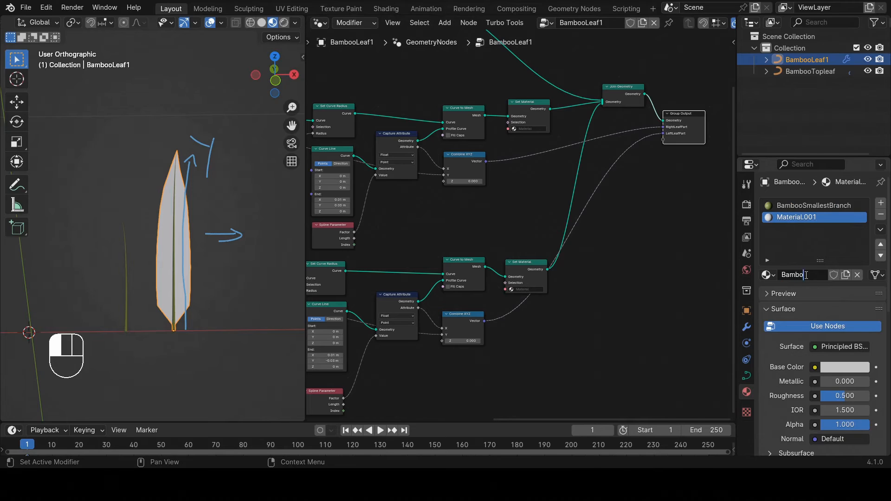
pyautogui.write('o')
pyautogui.write('R')
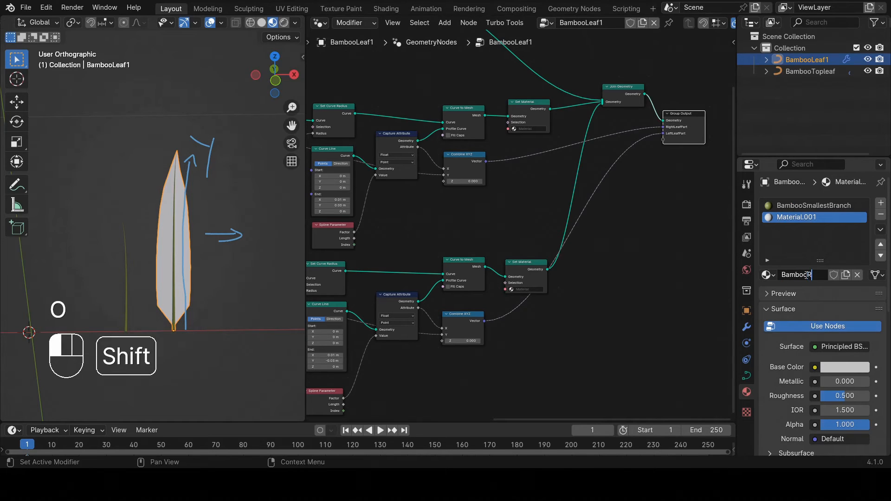
pyautogui.write('ightLea')
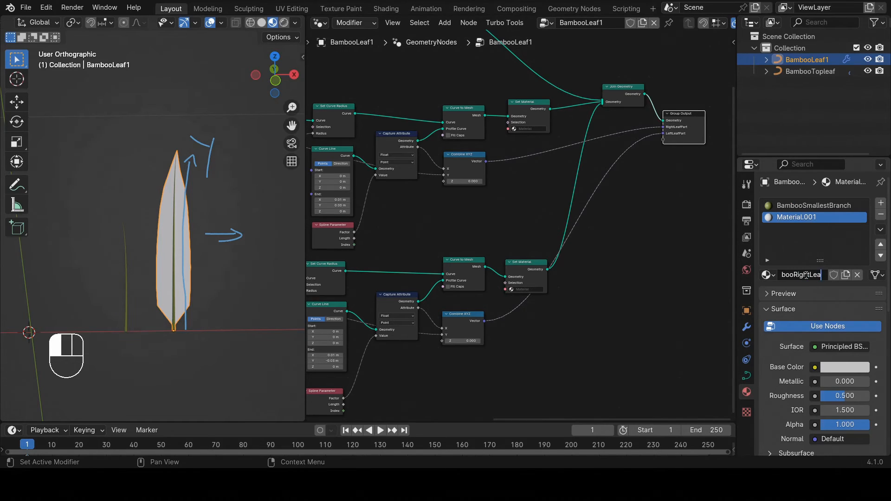
pyautogui.write('f1')
pyautogui.press('Return')
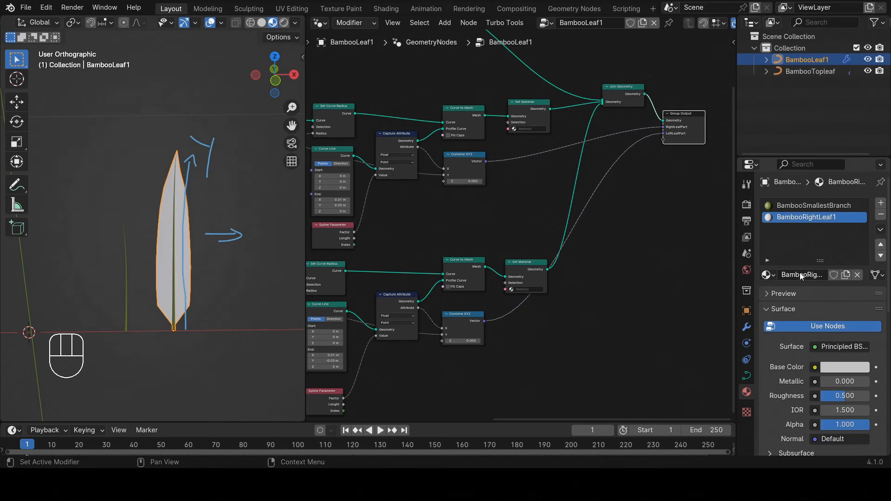
# Step: Add a third material slot with a new material named BambooLeftLeaf1
pyautogui.click(879, 204)
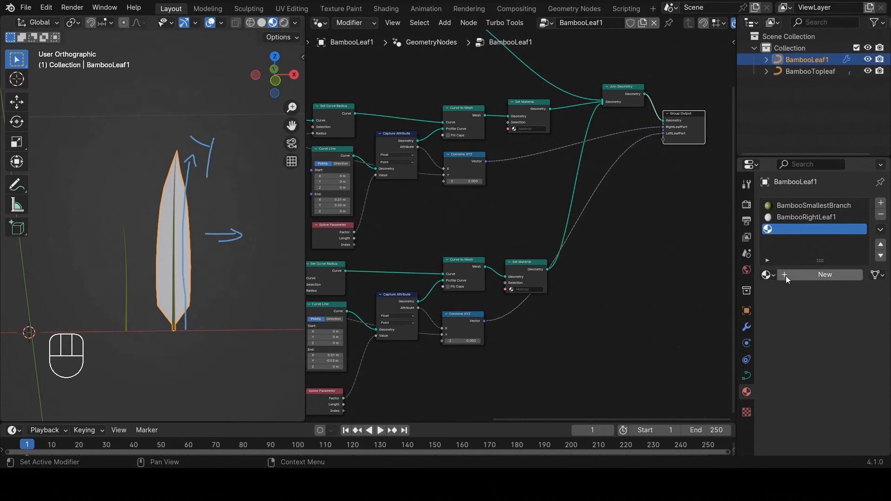
pyautogui.click(786, 275)
pyautogui.click(797, 275)
pyautogui.write('Bamboo')
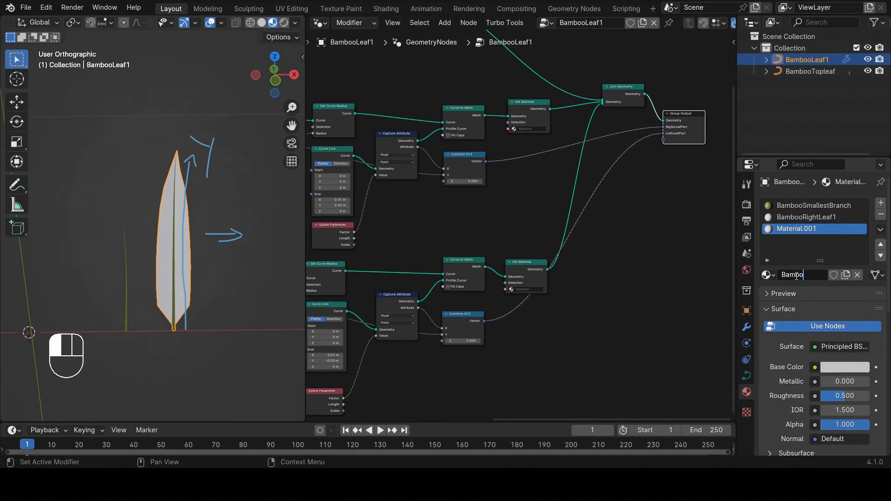
pyautogui.write('LeftLeaf1')
pyautogui.press('Return')
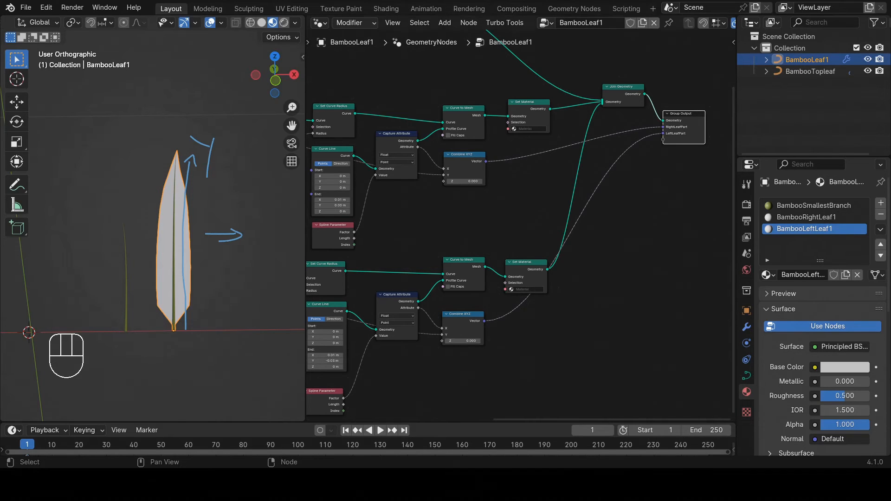
# Step: Assign BambooRightLeaf1 to the empty Set Material node in the upper blade chain
pyautogui.scroll(7, 172, 274)
pyautogui.moveTo(171, 272); pyautogui.dragTo(180, 268, button='middle')
pyautogui.scroll(-2, 562, 258)
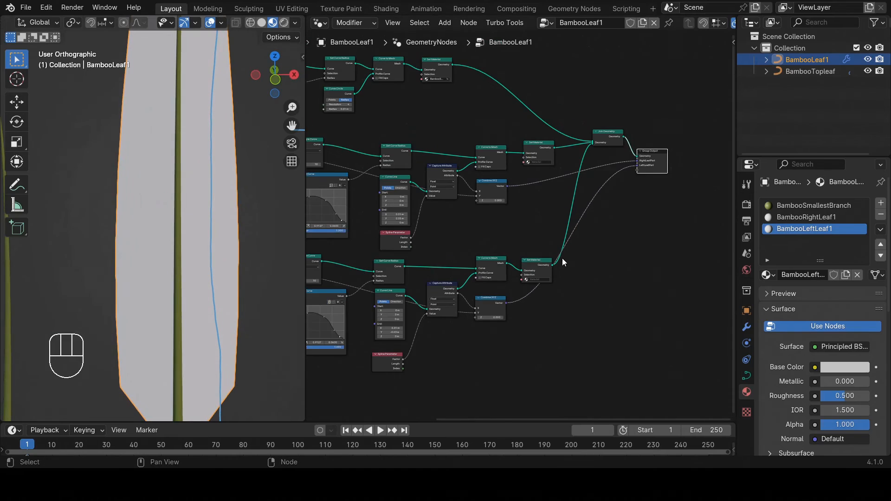
pyautogui.scroll(5, 550, 273)
pyautogui.click(560, 191)
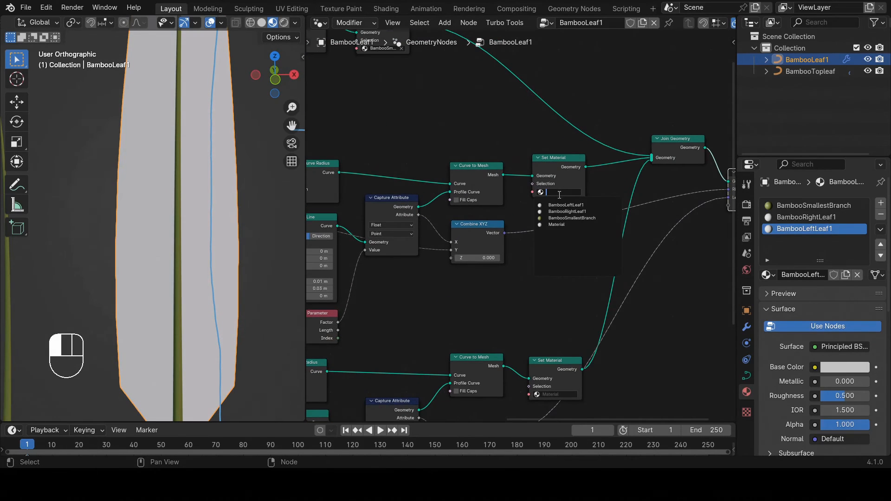
pyautogui.click(561, 213)
# Step: Assign BambooLeftLeaf1 to the Set Material node in the lower blade chain and nudge that node slightly
pyautogui.scroll(-5, 557, 297)
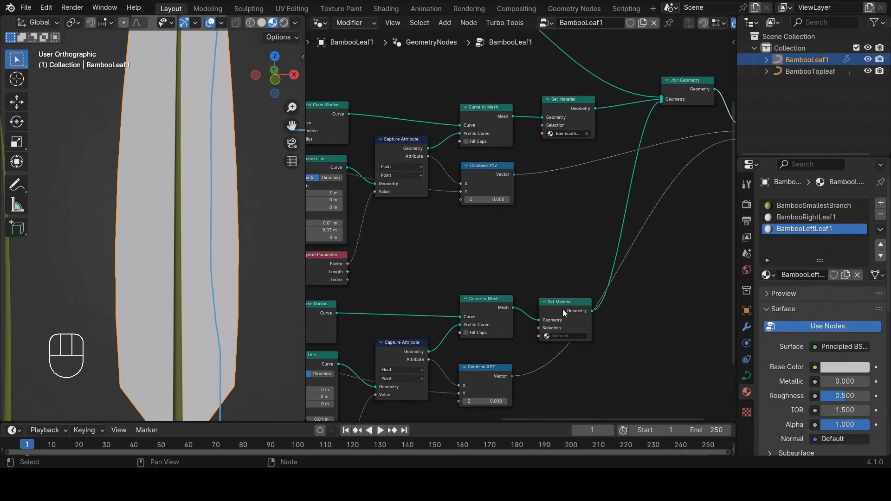
pyautogui.click(563, 337)
pyautogui.click(565, 345)
pyautogui.scroll(-1, 564, 325)
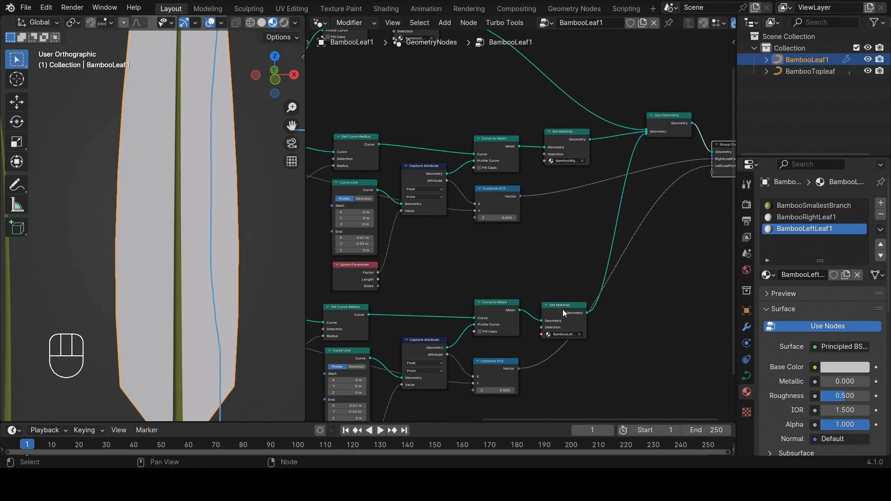
pyautogui.moveTo(562, 309); pyautogui.dragTo(557, 300)
pyautogui.scroll(-1, 487, 251)
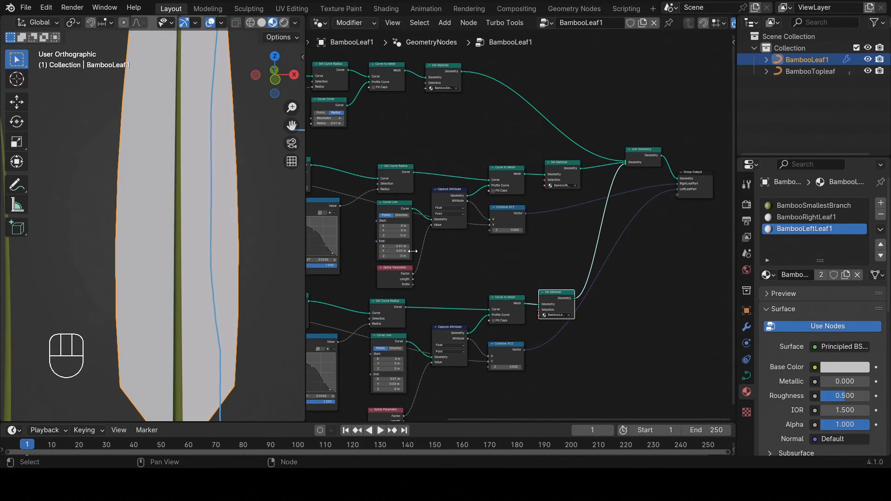
# Step: Split the geometry node editor horizontally, turn the lower area into a Shader Editor and enlarge it
pyautogui.moveTo(412, 251); pyautogui.dragTo(487, 262, button='middle')
pyautogui.moveTo(721, 31); pyautogui.dragTo(721, 211)
pyautogui.click(320, 218)
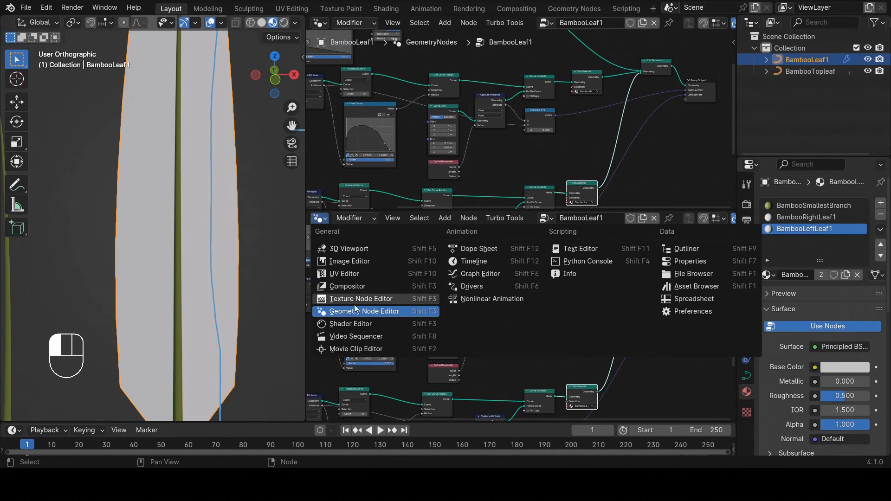
pyautogui.click(356, 324)
pyautogui.moveTo(585, 211); pyautogui.dragTo(584, 152)
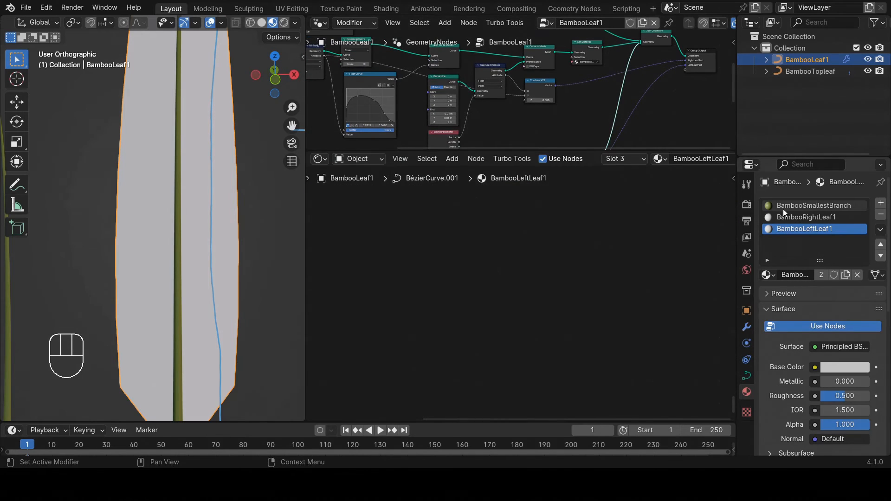
# Step: Make BambooRightLeaf1 the active material and frame its shader nodes
pyautogui.click(784, 214)
pyautogui.press('Home')
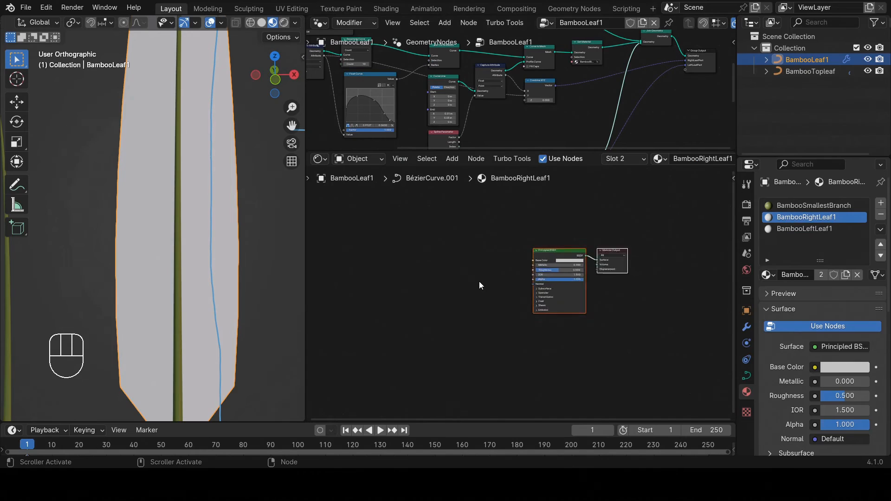
pyautogui.press('Home')
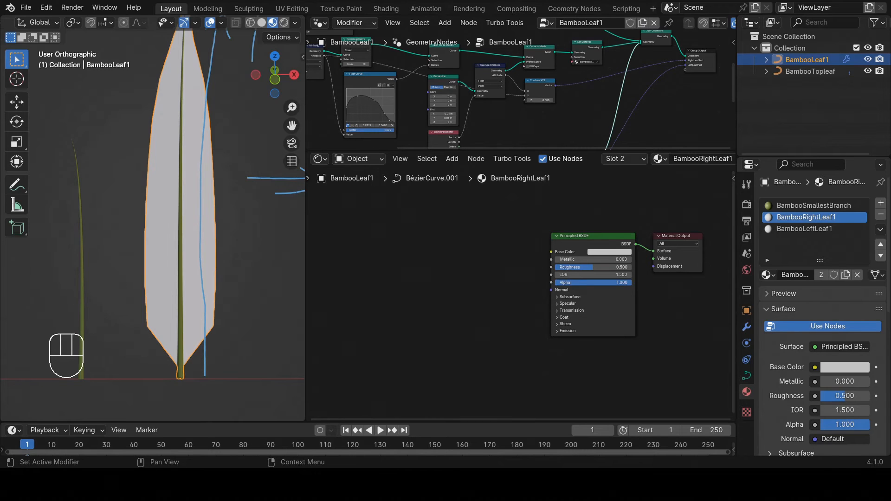
# Step: Add an Attribute node to the BambooRightLeaf1 material, placed in front of the Principled BSDF
pyautogui.scroll(2, 491, 257)
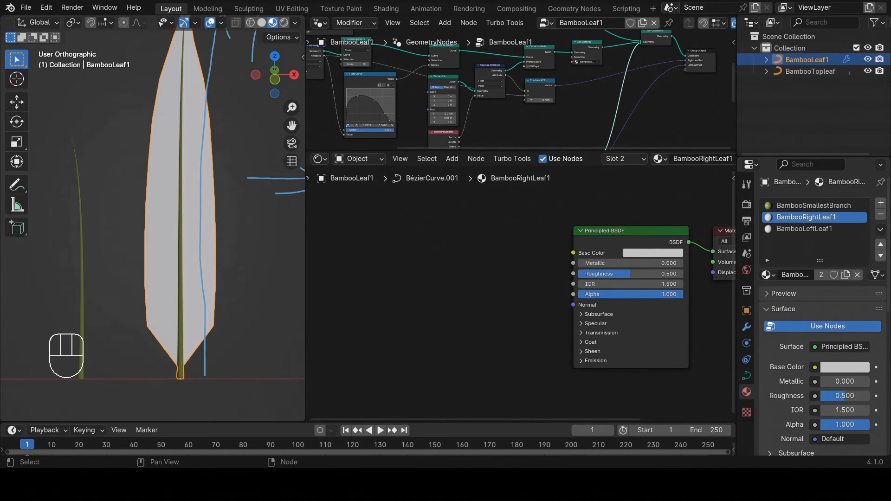
pyautogui.hotkey('shift', 'a')
pyautogui.write('a')
pyautogui.click(465, 258)
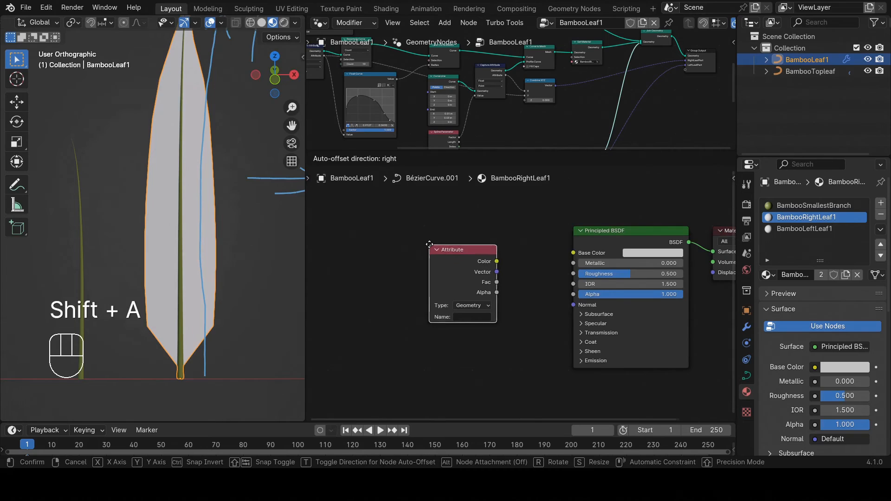
pyautogui.moveTo(409, 228)
pyautogui.mouseDown()
pyautogui.moveTo(441, 239)
pyautogui.moveTo(408, 232)
pyautogui.mouseUp()
pyautogui.press('Escape')
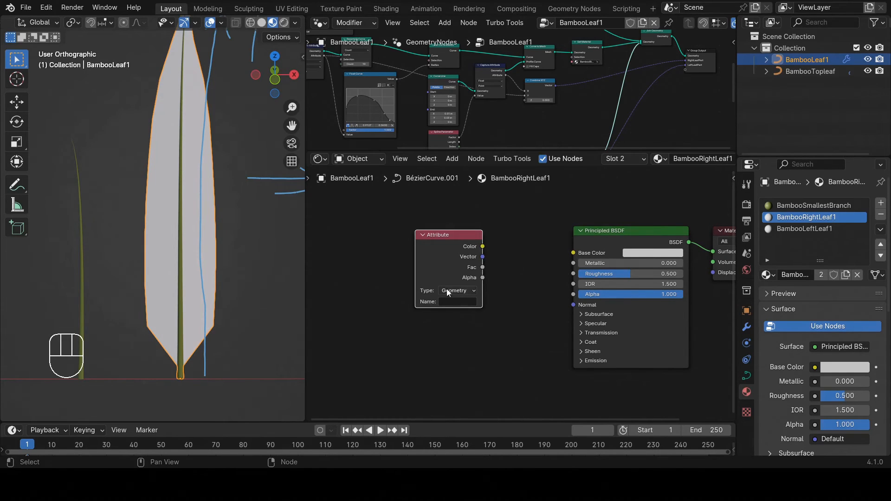
# Step: Name the Attribute node's attribute rightuvs1, copied from the RightLeafPart output attribute of the BambooLeaf1 geometry nodes modifier
pyautogui.click(454, 302)
pyautogui.click(746, 328)
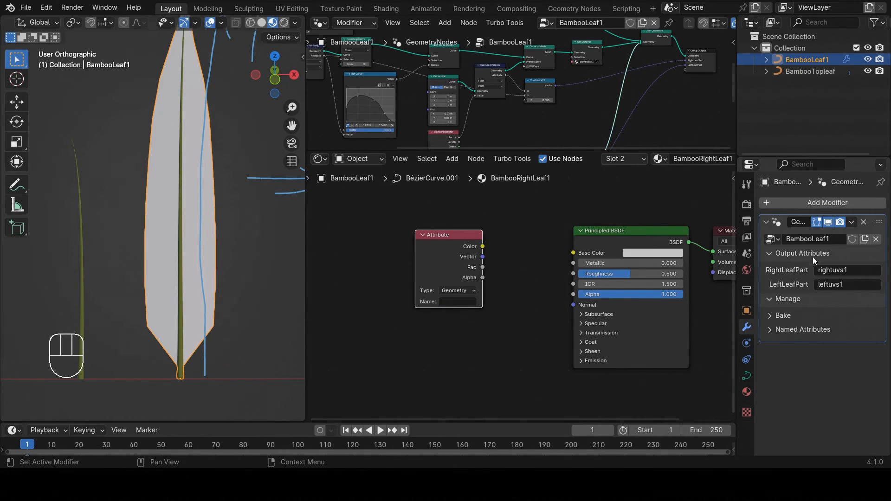
pyautogui.click(852, 271)
pyautogui.click(856, 271)
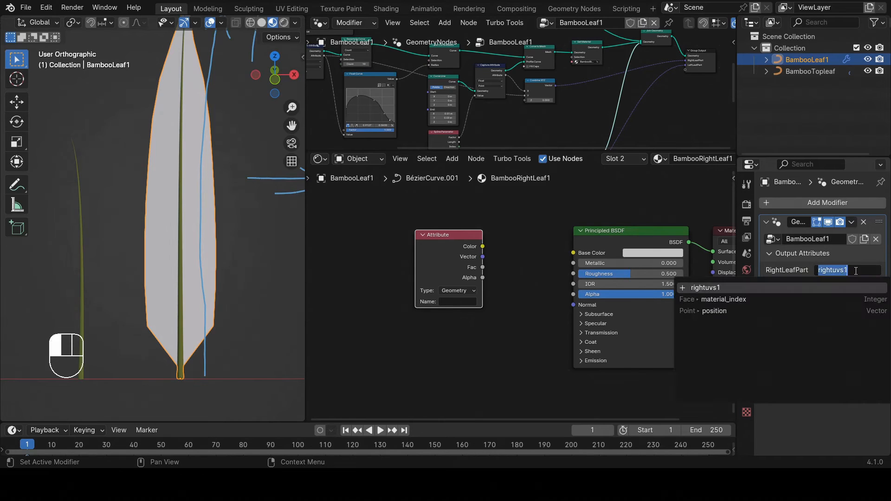
pyautogui.hotkey('ctrl', 'c')
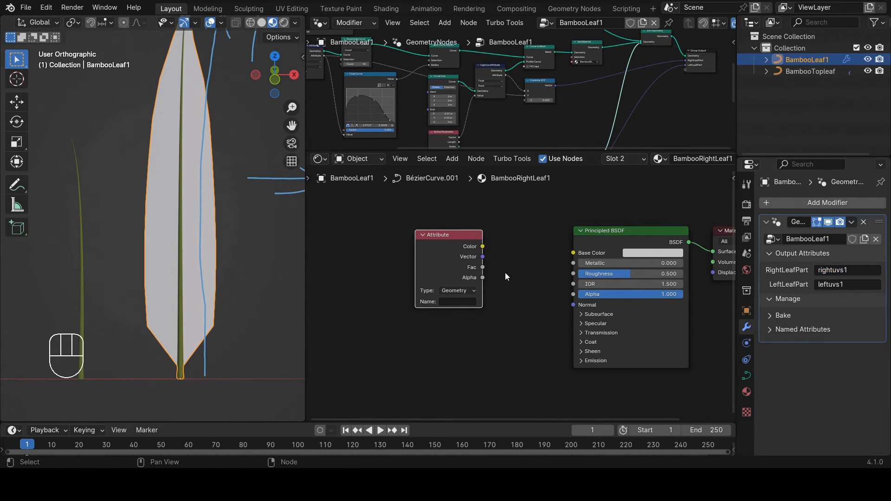
pyautogui.click(454, 301)
pyautogui.click(517, 254)
# Step: Link the Attribute node's Vector output directly to the Material Output's Surface input and examine the colours on the leaf
pyautogui.moveTo(497, 253); pyautogui.dragTo(404, 260, button='middle')
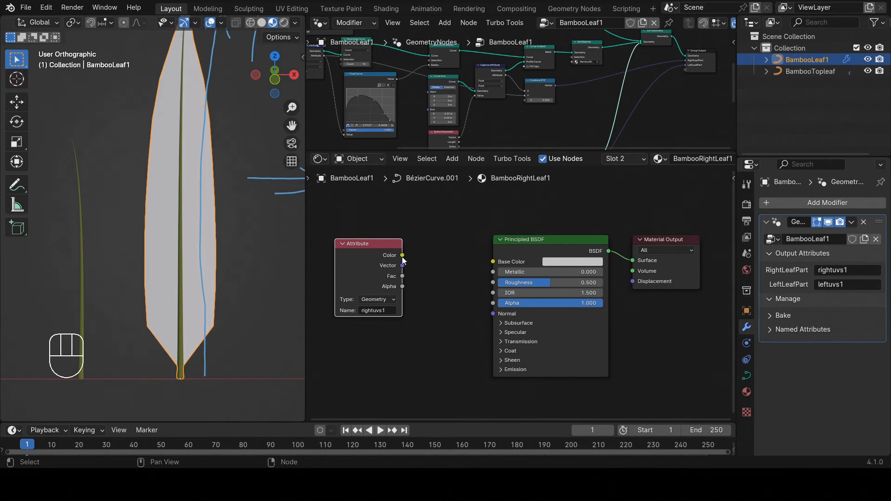
pyautogui.moveTo(402, 265)
pyautogui.mouseDown()
pyautogui.moveTo(640, 261)
pyautogui.moveTo(493, 262)
pyautogui.mouseUp()
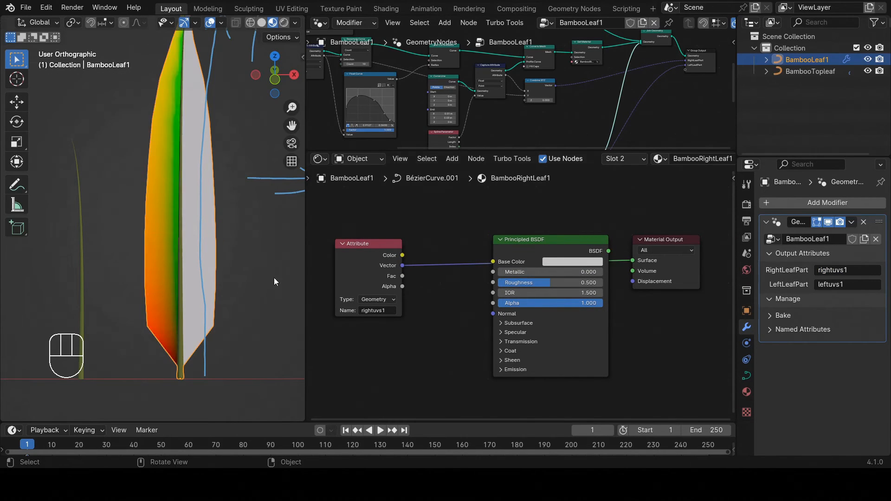
pyautogui.moveTo(274, 277)
pyautogui.mouseDown(button='middle')
pyautogui.moveTo(216, 293)
pyautogui.moveTo(187, 234)
pyautogui.moveTo(175, 82)
pyautogui.moveTo(147, 265)
pyautogui.mouseUp(button='middle')
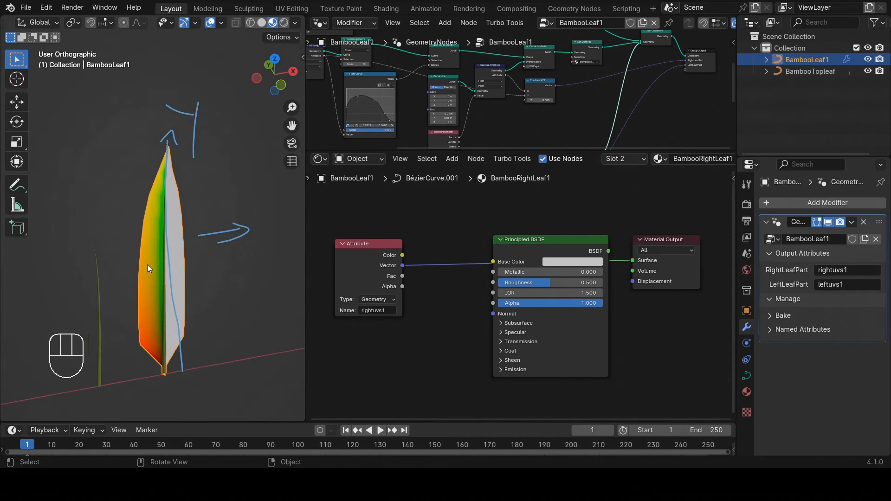
pyautogui.scroll(2, 138, 343)
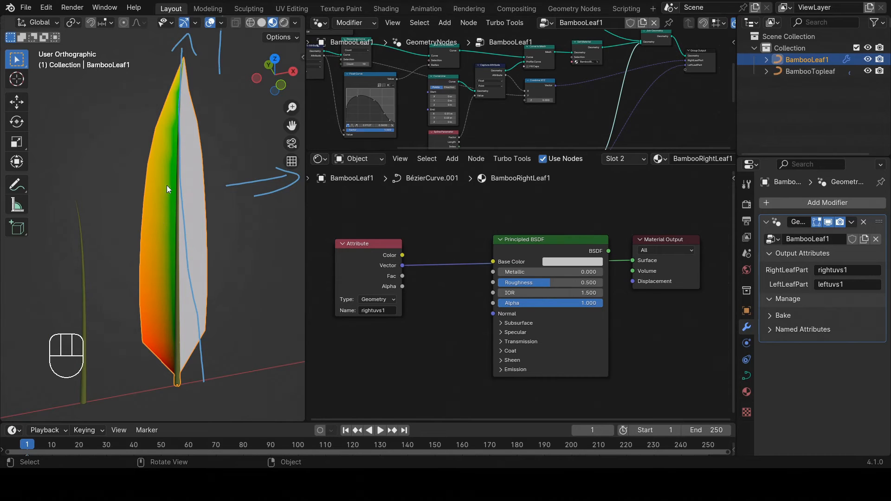
pyautogui.scroll(-3, 188, 280)
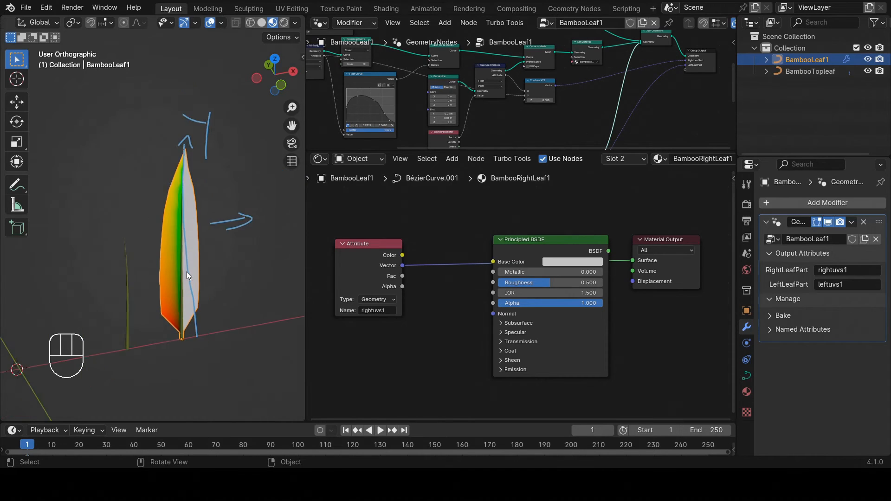
pyautogui.moveTo(186, 271); pyautogui.dragTo(207, 227, button='middle')
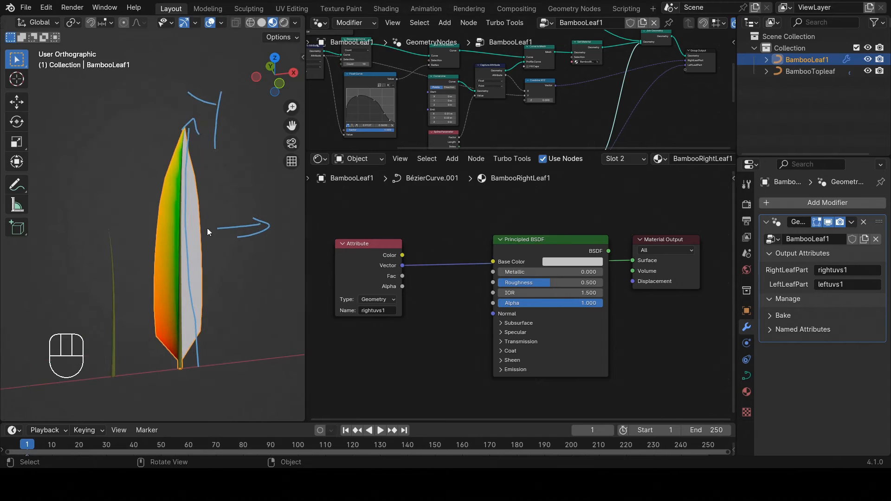
# Step: Move the Vector link from Surface to the Principled BSDF's Base Color and place the Attribute node farther from the shader
pyautogui.moveTo(631, 260); pyautogui.dragTo(488, 261)
pyautogui.moveTo(447, 268); pyautogui.dragTo(589, 269, button='middle')
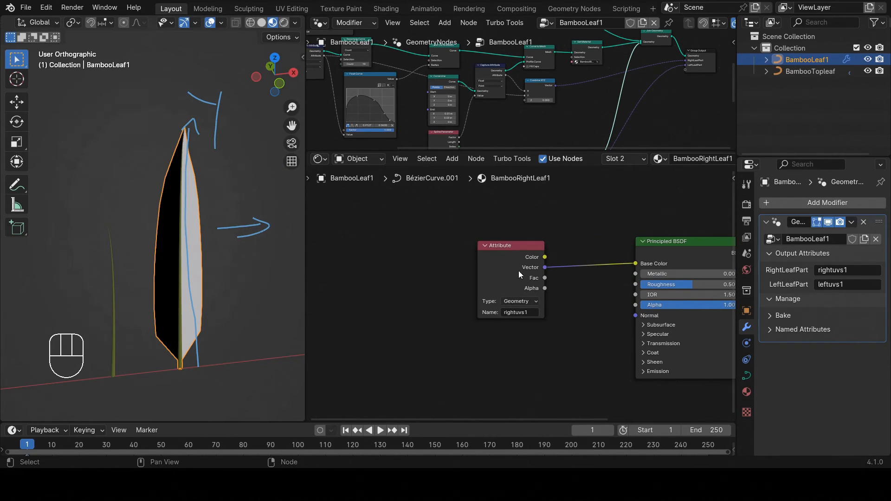
pyautogui.moveTo(519, 271); pyautogui.dragTo(380, 264)
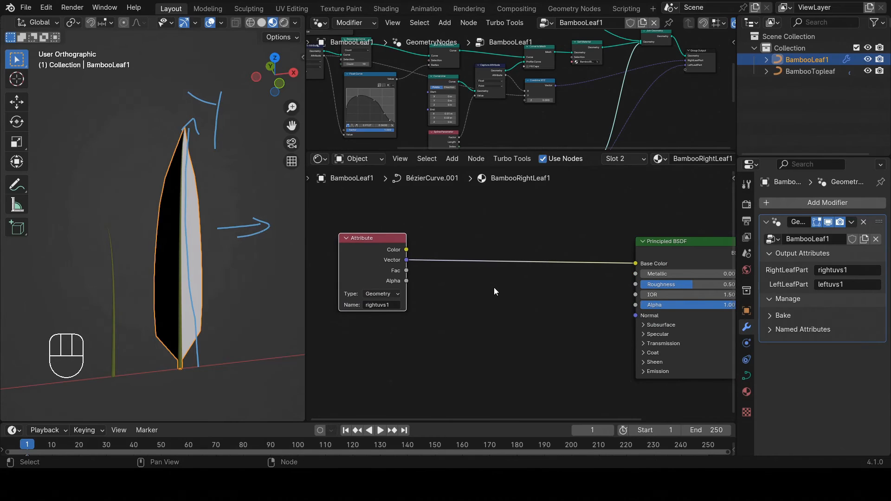
pyautogui.moveTo(511, 275); pyautogui.dragTo(516, 272, button='middle')
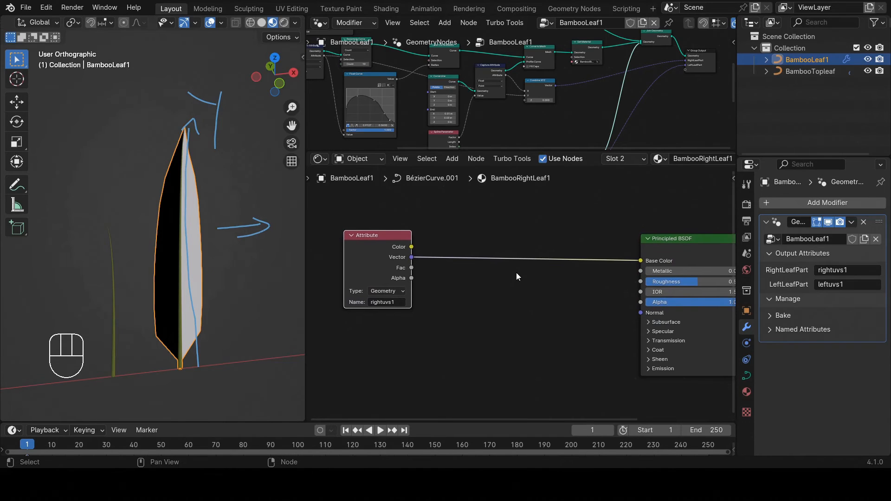
pyautogui.click(514, 273)
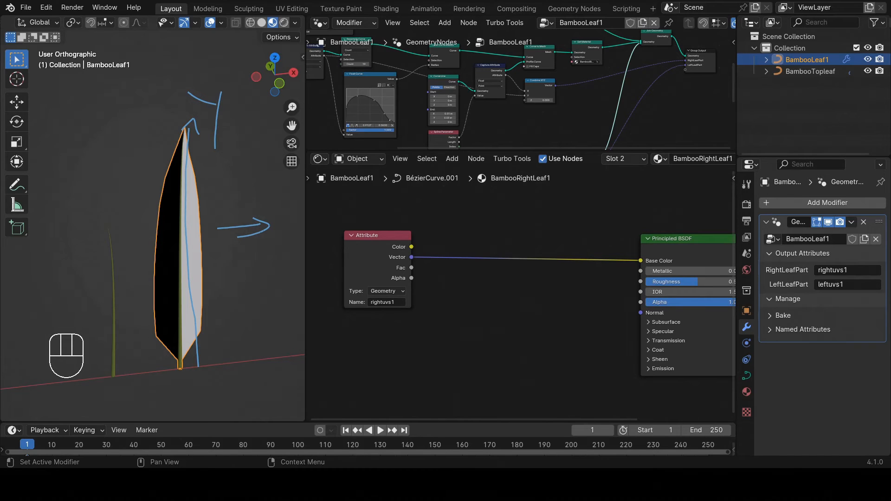
# Step: Insert a Separate XYZ node between the Attribute and Principled BSDF nodes, with a Mapping node in front of it
pyautogui.scroll(1, 494, 285)
pyautogui.hotkey('shift', 'a')
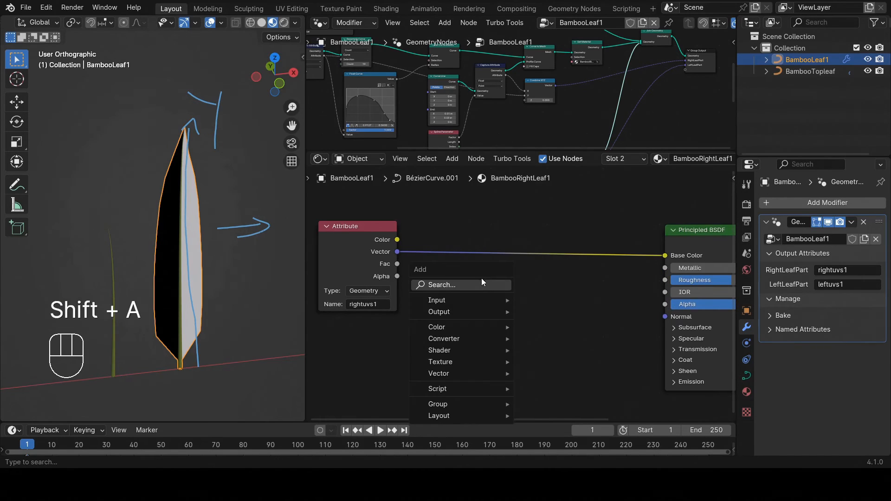
pyautogui.write('se')
pyautogui.click(523, 307)
pyautogui.click(435, 233)
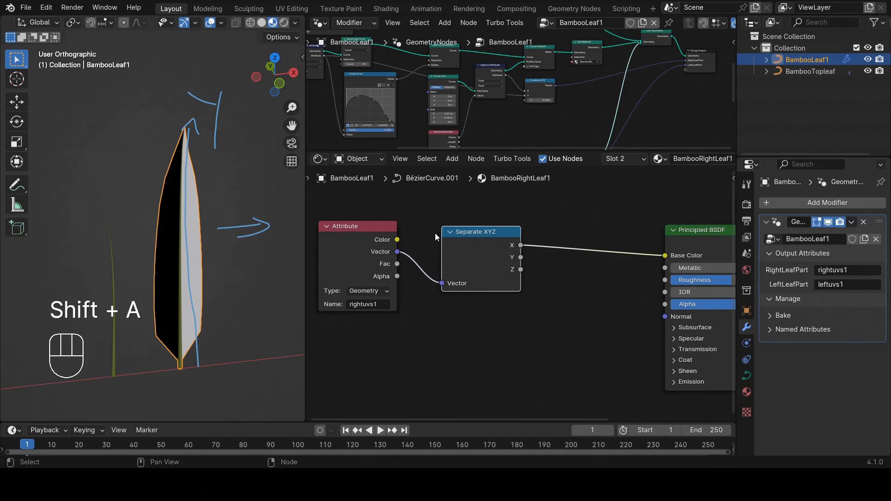
pyautogui.moveTo(198, 285); pyautogui.dragTo(176, 289, button='middle')
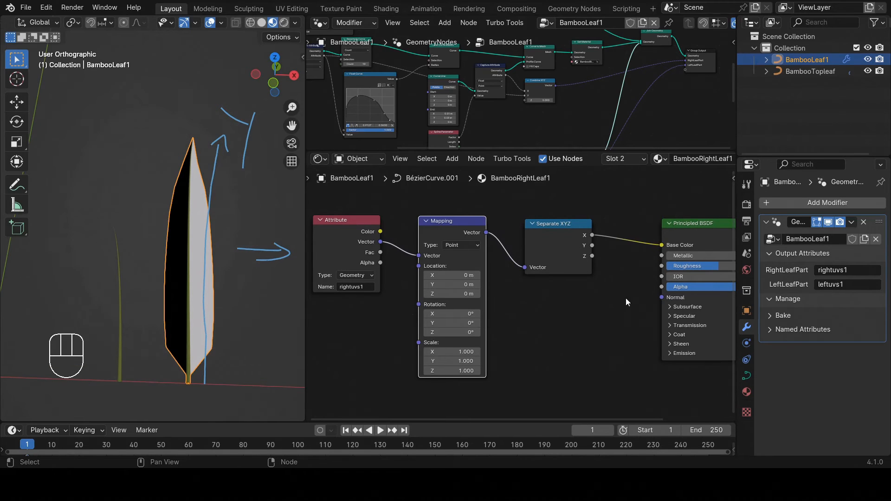
pyautogui.moveTo(626, 298); pyautogui.dragTo(536, 300, button='middle')
pyautogui.hotkey('shift', 'a')
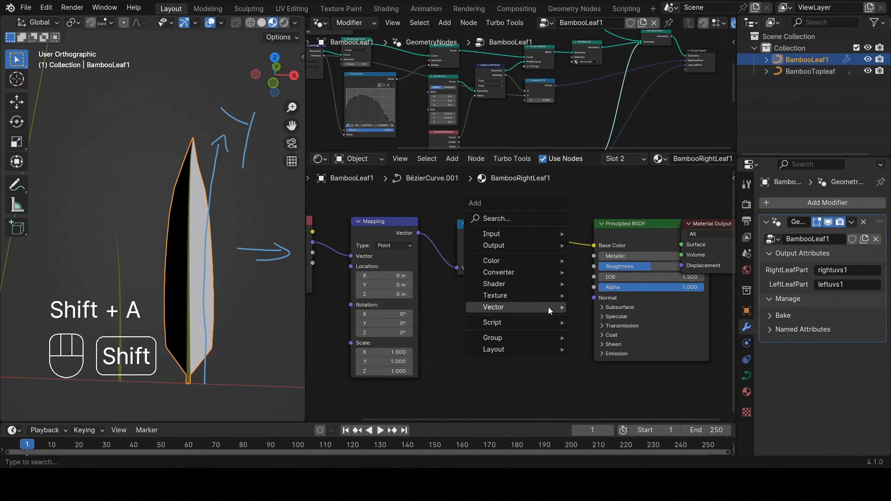
pyautogui.click(510, 219)
pyautogui.write('tr')
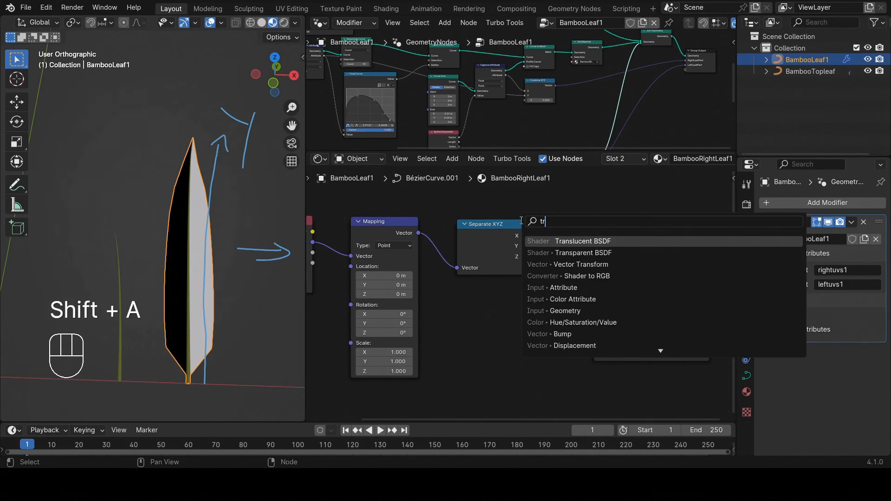
pyautogui.press('Escape')
# Step: Insert a Math node set to Truncated Modulo between the Separate XYZ X output and the Principled BSDF's Base Color
pyautogui.hotkey('shift', 'a')
pyautogui.click(523, 285)
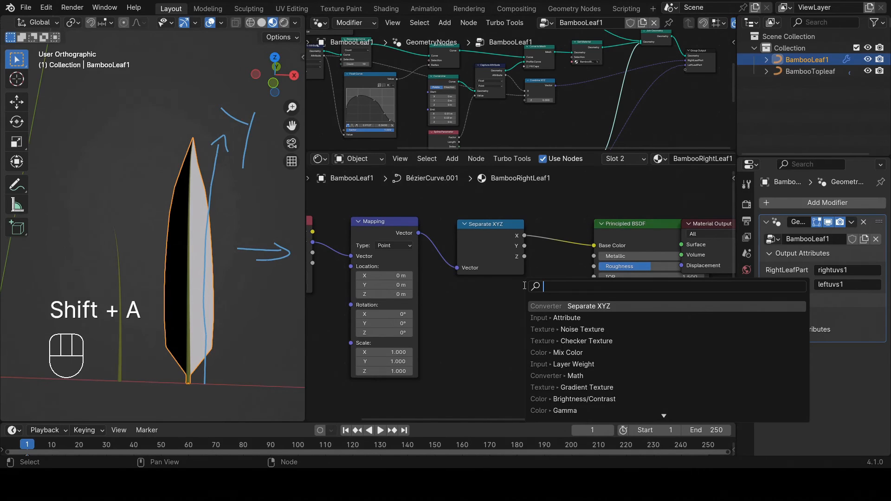
pyautogui.write('math')
pyautogui.click(555, 306)
pyautogui.click(593, 229)
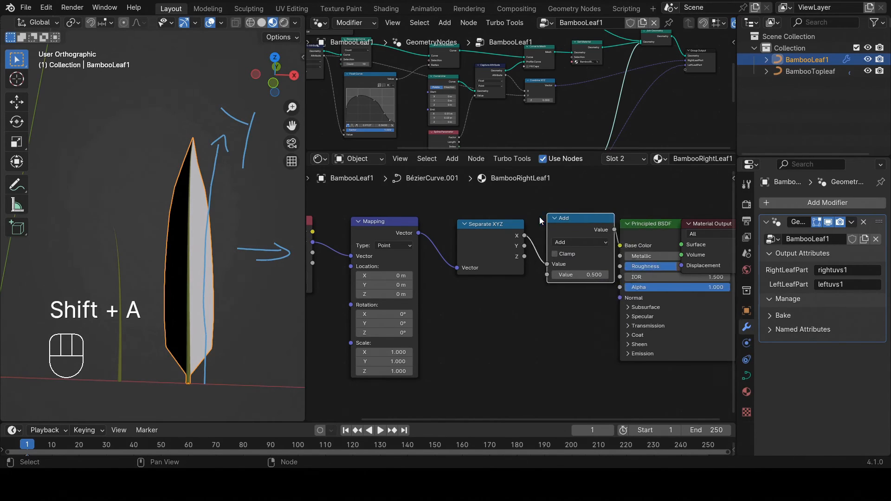
pyautogui.click(591, 243)
pyautogui.click(444, 321)
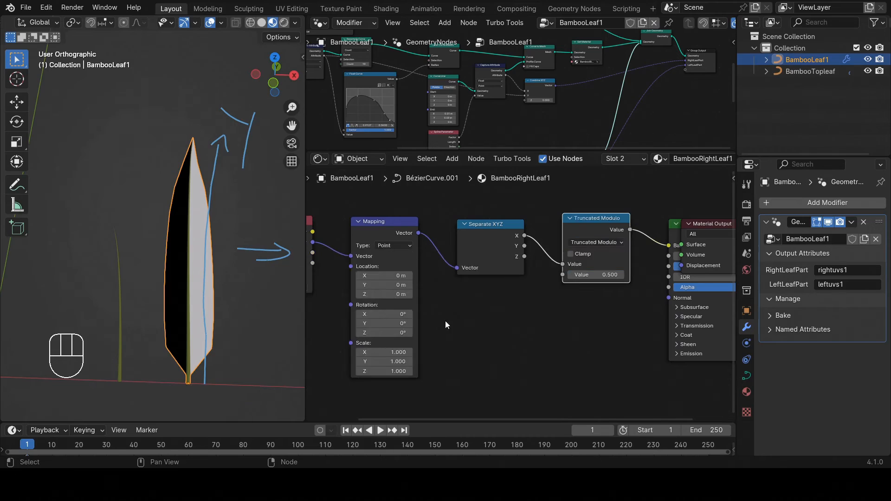
# Step: Move the Material Output away from the Principled BSDF and link the Separate XYZ X output straight to Surface as a preview
pyautogui.scroll(-2, 445, 321)
pyautogui.moveTo(571, 263); pyautogui.dragTo(646, 263)
pyautogui.moveTo(412, 314); pyautogui.dragTo(541, 312, button='middle')
pyautogui.scroll(-2, 502, 282)
pyautogui.moveTo(482, 274); pyautogui.dragTo(701, 279)
pyautogui.scroll(5, 202, 278)
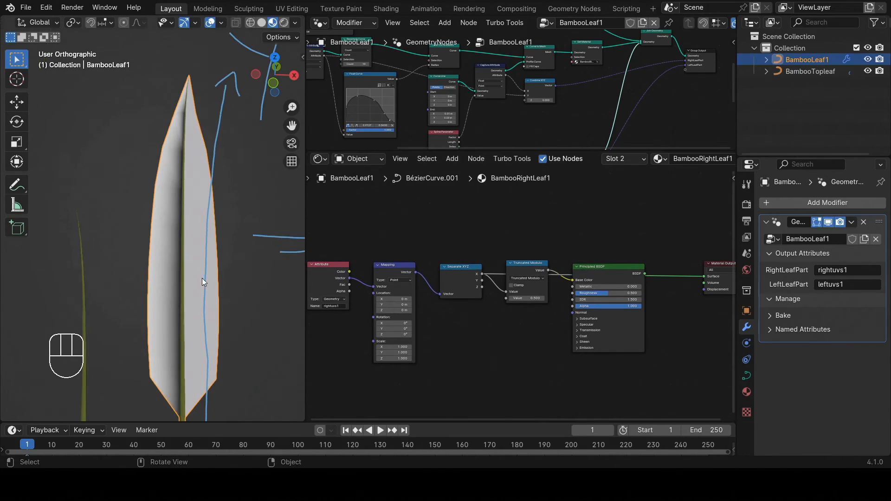
# Step: Bring the Material Output closer to the Principled BSDF and reconnect the BSDF output to its Surface input
pyautogui.scroll(4, 724, 284)
pyautogui.moveTo(682, 281); pyautogui.dragTo(569, 278, button='middle')
pyautogui.scroll(1, 569, 279)
pyautogui.moveTo(613, 283); pyautogui.dragTo(579, 284)
pyautogui.moveTo(498, 271); pyautogui.dragTo(551, 279)
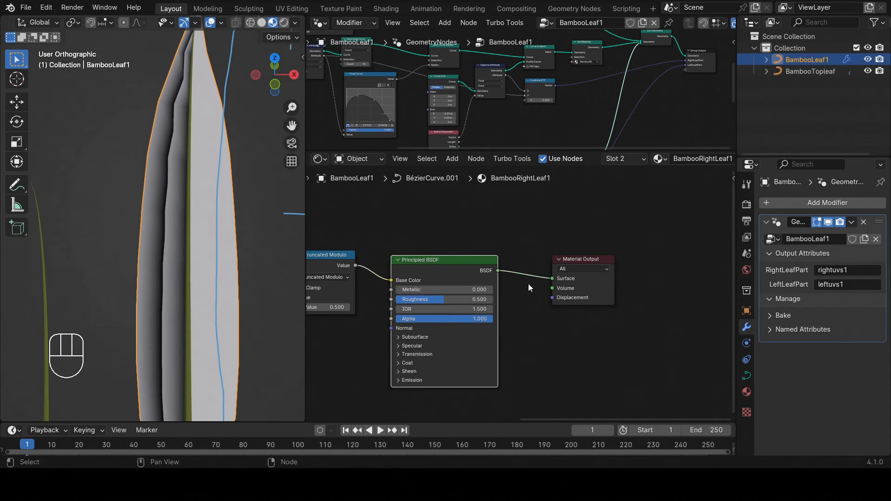
# Step: Try the Separate XYZ X output directly in Base Color and compare it with the Truncated Modulo result on the leaf
pyautogui.scroll(-3, 528, 283)
pyautogui.moveTo(529, 283); pyautogui.dragTo(598, 275, button='middle')
pyautogui.scroll(-3, 197, 279)
pyautogui.scroll(2, 478, 276)
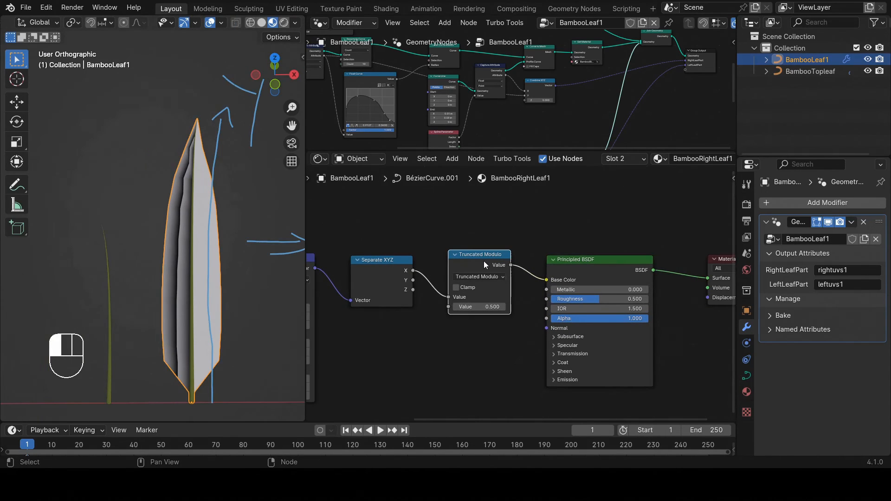
pyautogui.moveTo(413, 271)
pyautogui.mouseDown()
pyautogui.moveTo(532, 286)
pyautogui.moveTo(547, 280)
pyautogui.moveTo(510, 266)
pyautogui.moveTo(545, 278)
pyautogui.mouseUp()
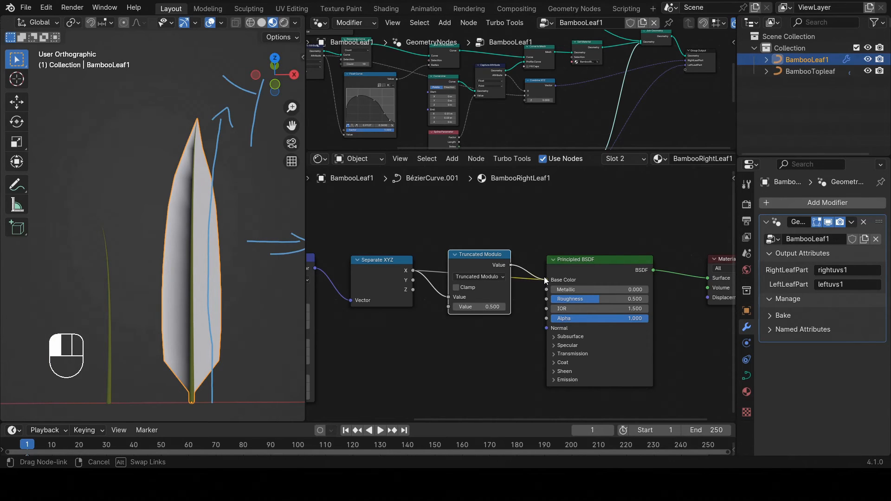
pyautogui.moveTo(544, 277); pyautogui.dragTo(545, 280)
pyautogui.moveTo(407, 337); pyautogui.dragTo(443, 326, button='middle')
pyautogui.moveTo(204, 279); pyautogui.dragTo(197, 277, button='middle')
pyautogui.scroll(2, 188, 265)
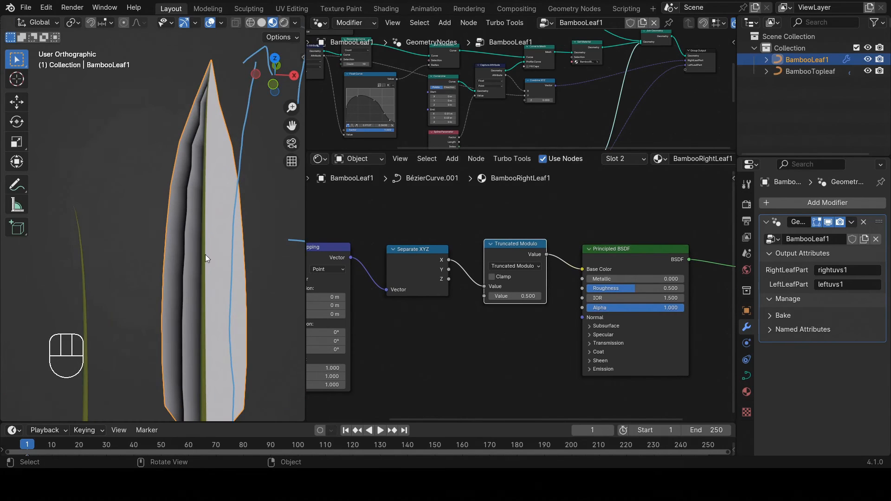
# Step: Link the X output directly to Base Color and annotate the gradient direction with an arrow across the shaded blade half
pyautogui.scroll(1, 450, 271)
pyautogui.moveTo(448, 259); pyautogui.dragTo(594, 270)
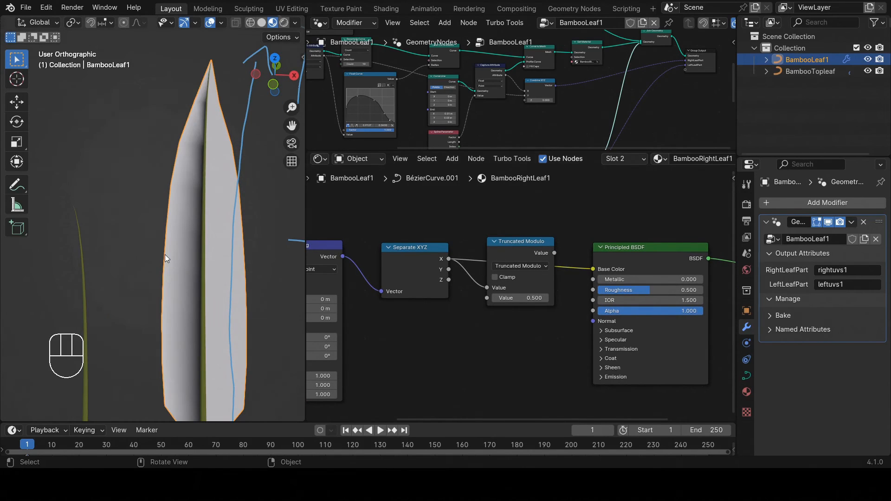
pyautogui.click(22, 190)
pyautogui.moveTo(165, 255)
pyautogui.mouseDown()
pyautogui.moveTo(196, 253)
pyautogui.moveTo(176, 261)
pyautogui.mouseUp()
# Step: Remove the Note annotation layer from the viewport and return to the Select Box tool
pyautogui.click(106, 38)
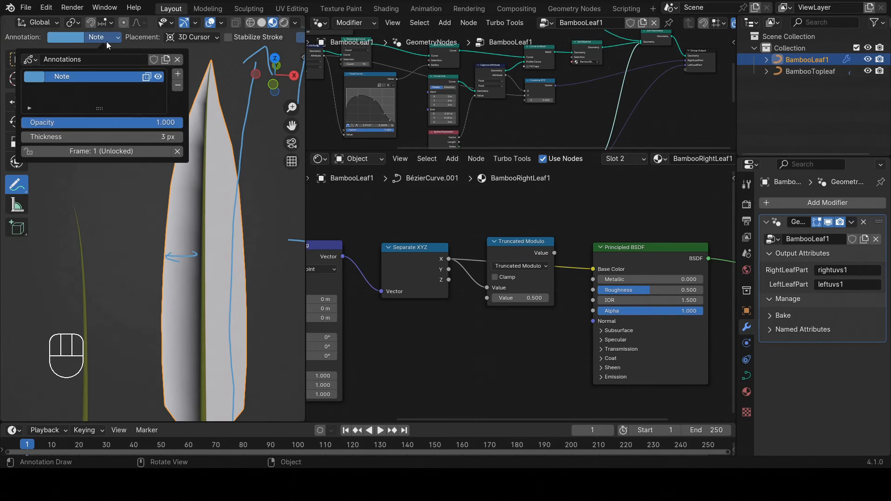
pyautogui.click(175, 85)
pyautogui.click(19, 61)
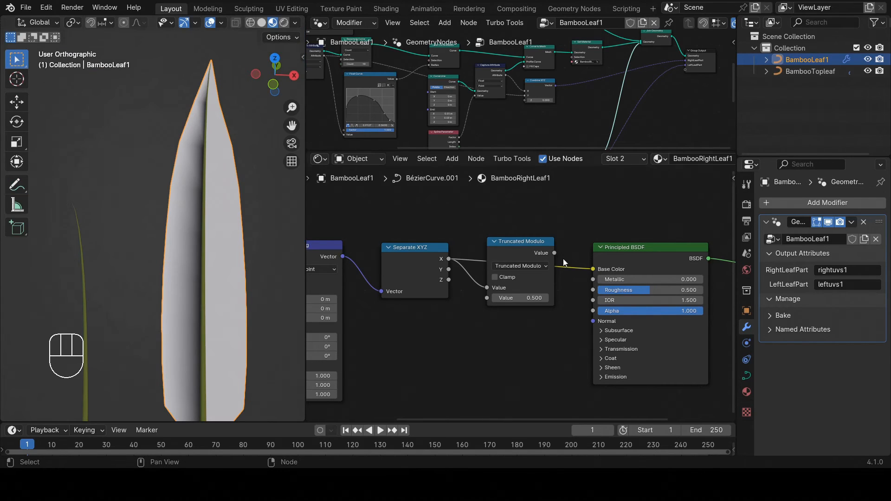
# Step: Connect the Truncated Modulo Value output to Base Color and examine the repeating gradient on the blade half
pyautogui.moveTo(554, 252); pyautogui.dragTo(592, 269)
pyautogui.scroll(3, 528, 296)
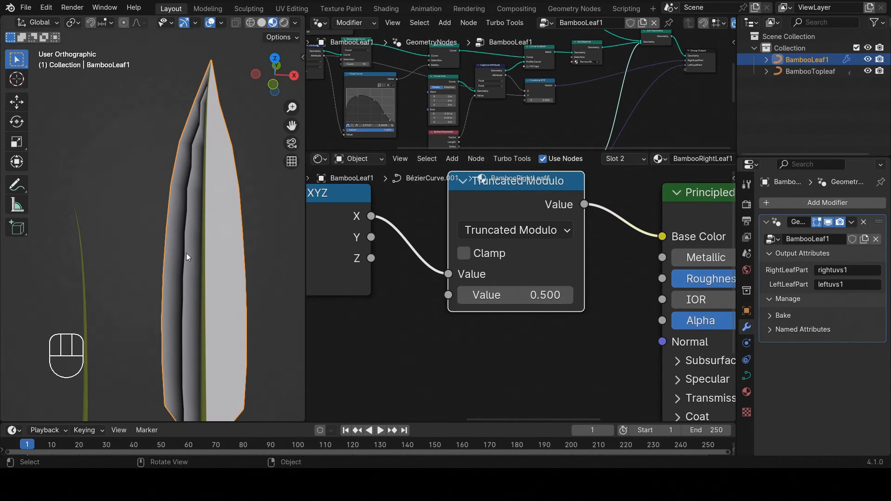
pyautogui.scroll(3, 186, 257)
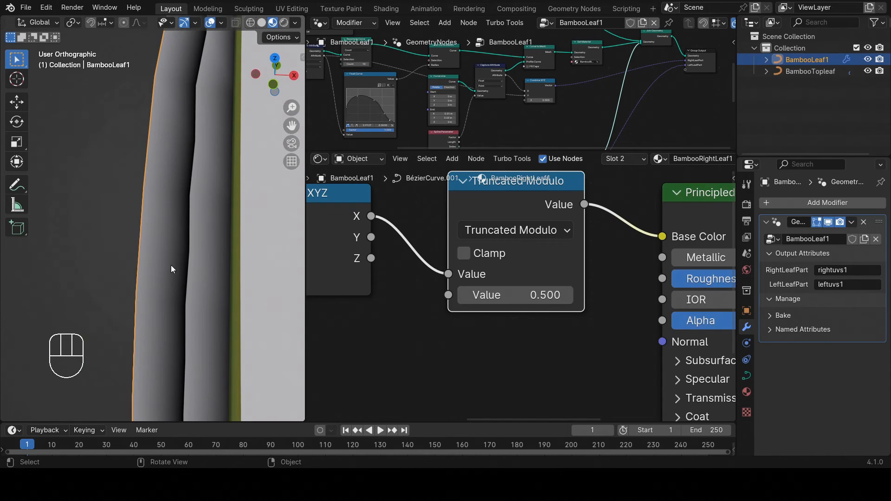
pyautogui.scroll(-5, 194, 265)
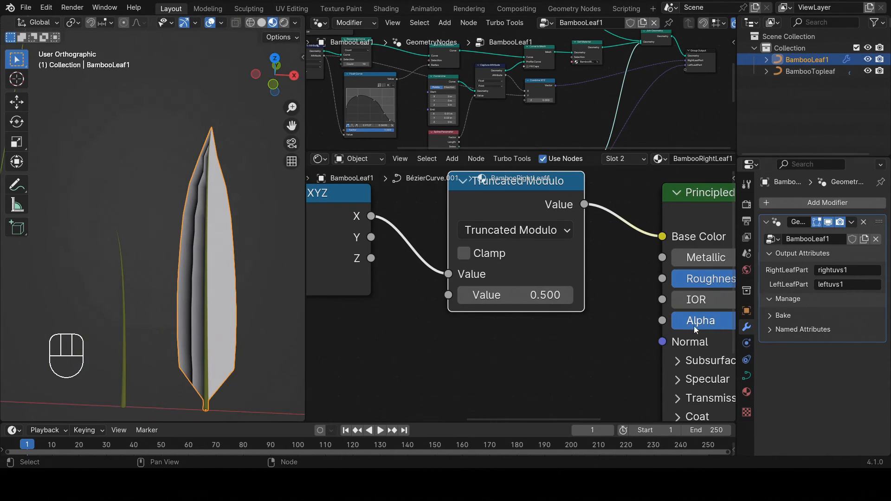
# Step: Set the Truncated Modulo node's second value to 0.05 and check the fine stripes along the blade half
pyautogui.click(541, 293)
pyautogui.write('.05')
pyautogui.press('Return')
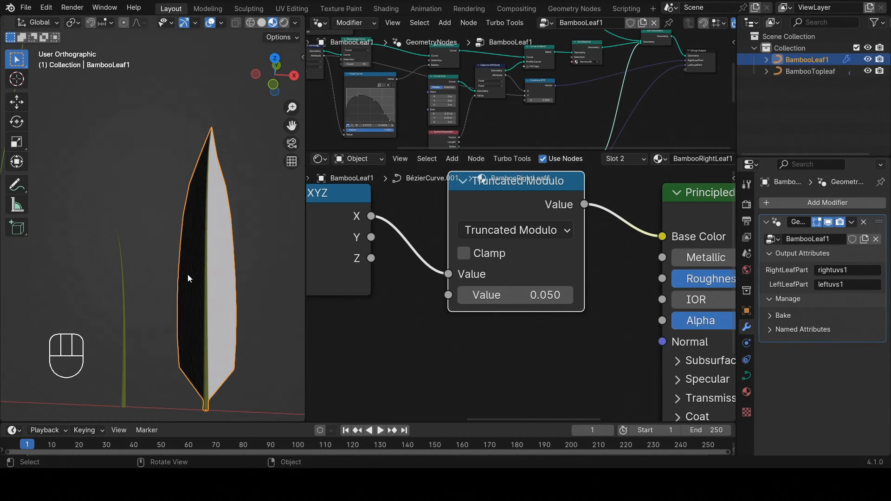
pyautogui.keyDown('ctrl'); pyautogui.moveTo(187, 274); pyautogui.dragTo(207, 241, button='middle'); pyautogui.keyUp('ctrl')
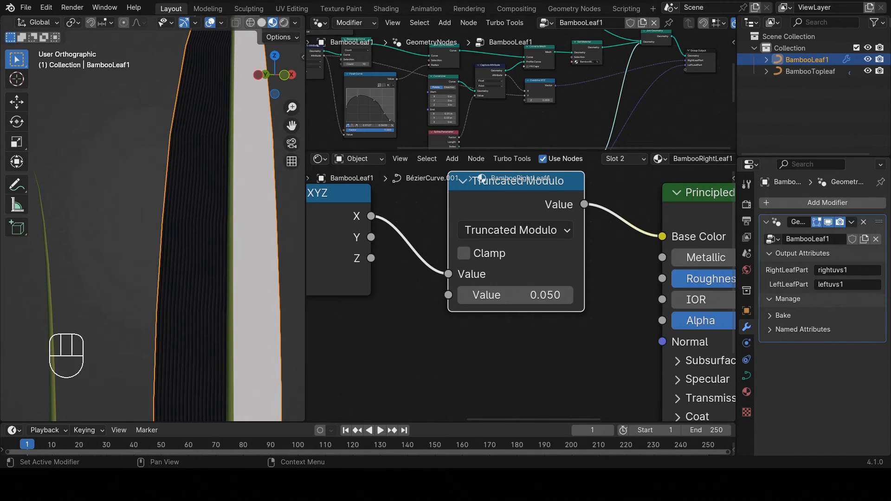
pyautogui.scroll(-5, 492, 263)
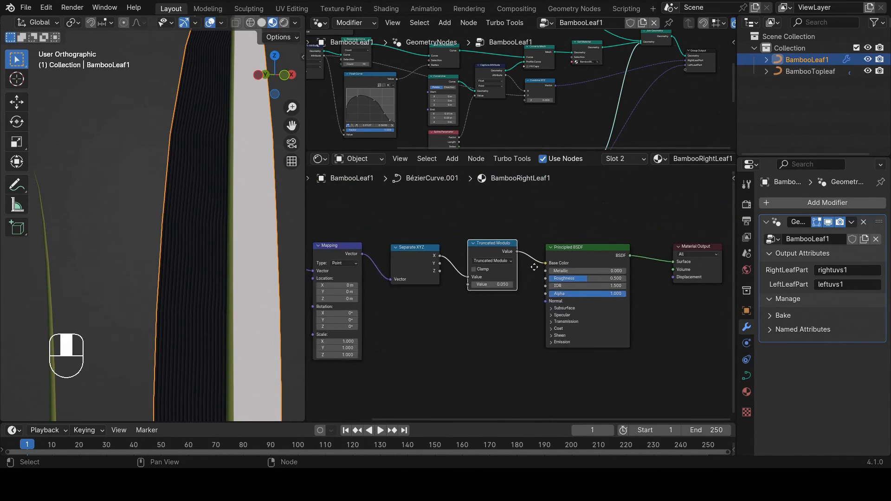
# Step: Insert a Mix Color node on the link between the Truncated Modulo node and the Principled BSDF's Base Color
pyautogui.moveTo(534, 267); pyautogui.dragTo(599, 269, button='middle')
pyautogui.scroll(-3, 508, 253)
pyautogui.scroll(2, 515, 251)
pyautogui.moveTo(564, 242); pyautogui.dragTo(525, 232, button='middle')
pyautogui.scroll(3, 573, 221)
pyautogui.click(583, 221)
pyautogui.moveTo(591, 222); pyautogui.dragTo(551, 214, button='middle')
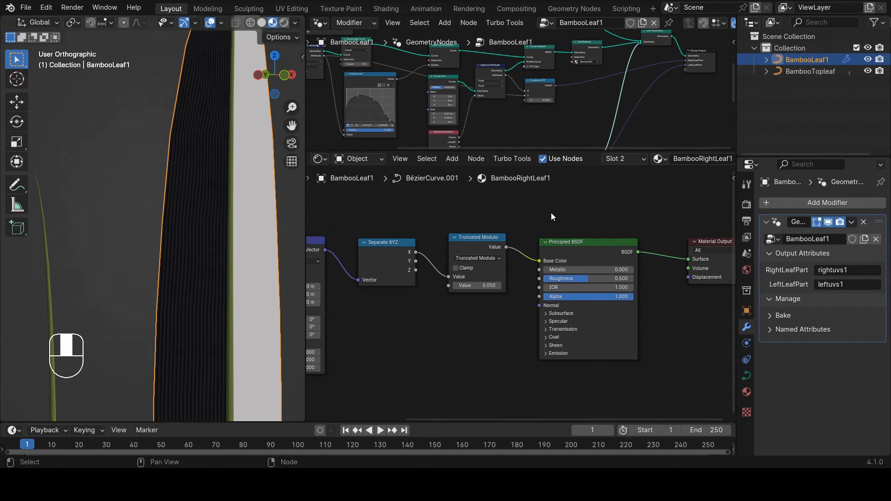
pyautogui.hotkey('shift', 'a')
pyautogui.moveTo(526, 259)
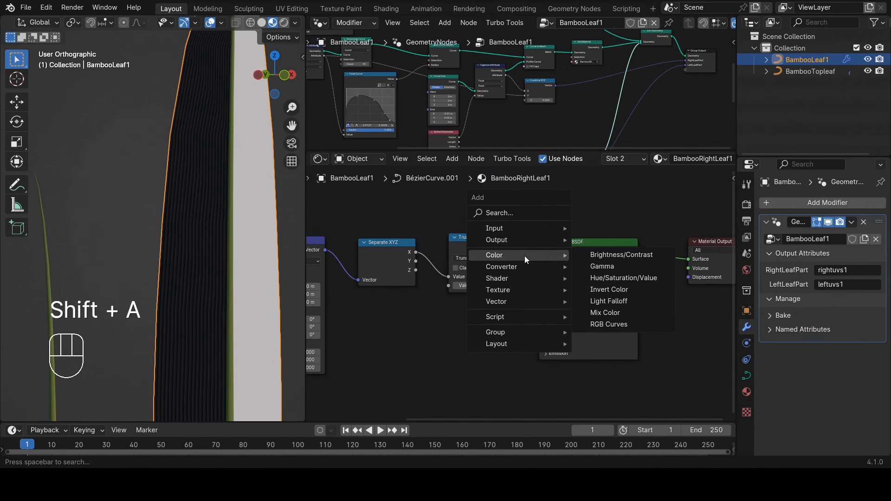
pyautogui.click(608, 312)
pyautogui.click(509, 248)
pyautogui.moveTo(508, 291); pyautogui.dragTo(533, 269, button='middle')
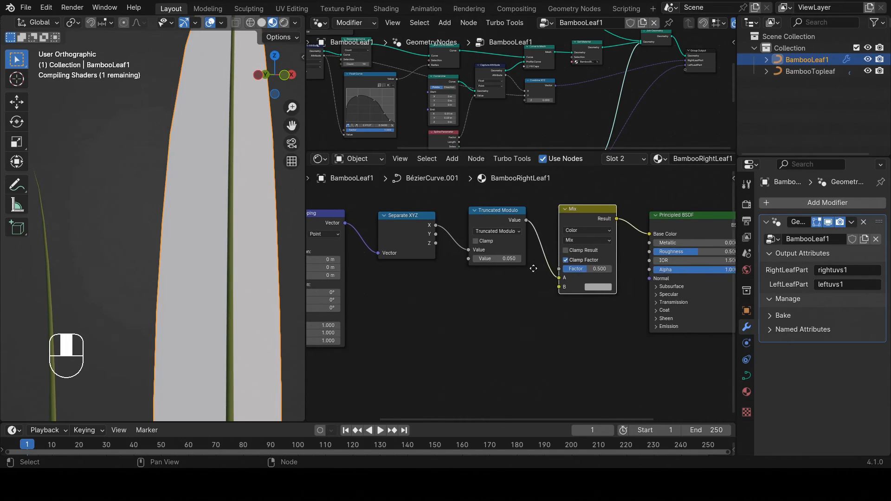
# Step: Add a Noise Texture node below the Truncated Modulo node and connect its Fac output to the Mix node's B input
pyautogui.hotkey('shift', 'a')
pyautogui.moveTo(509, 287)
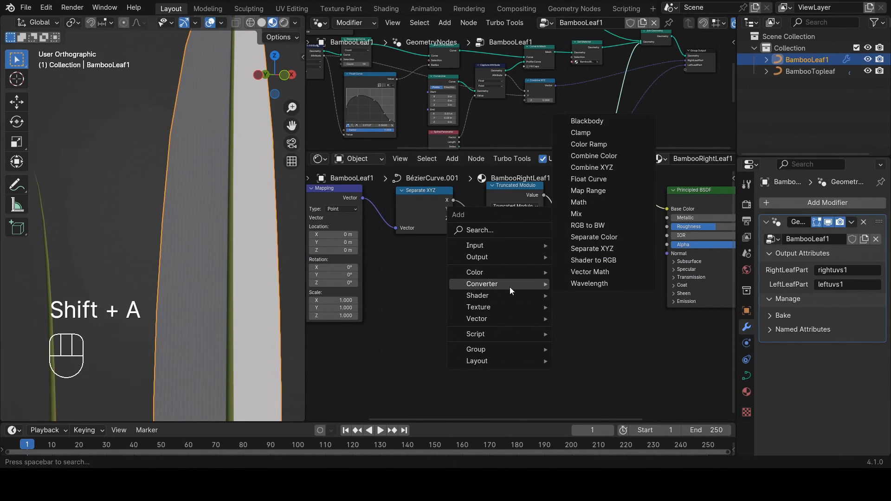
pyautogui.moveTo(499, 307)
pyautogui.click(589, 247)
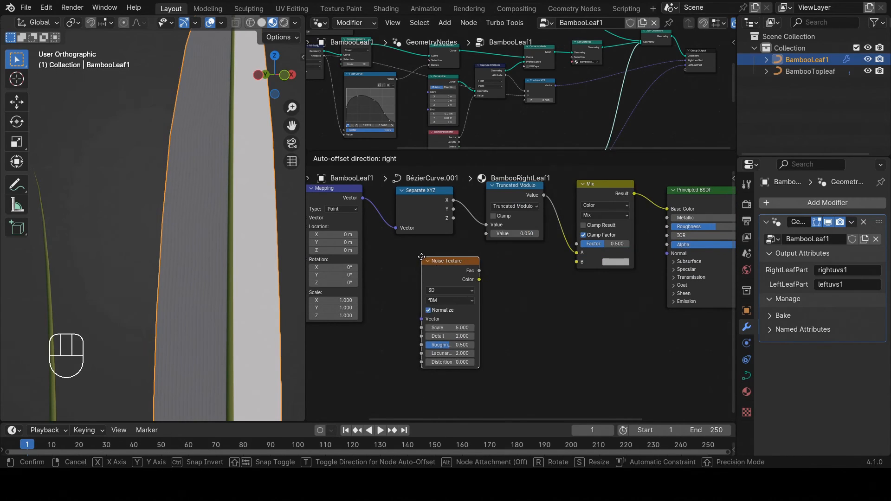
pyautogui.click(422, 257)
pyautogui.moveTo(480, 271); pyautogui.dragTo(580, 261)
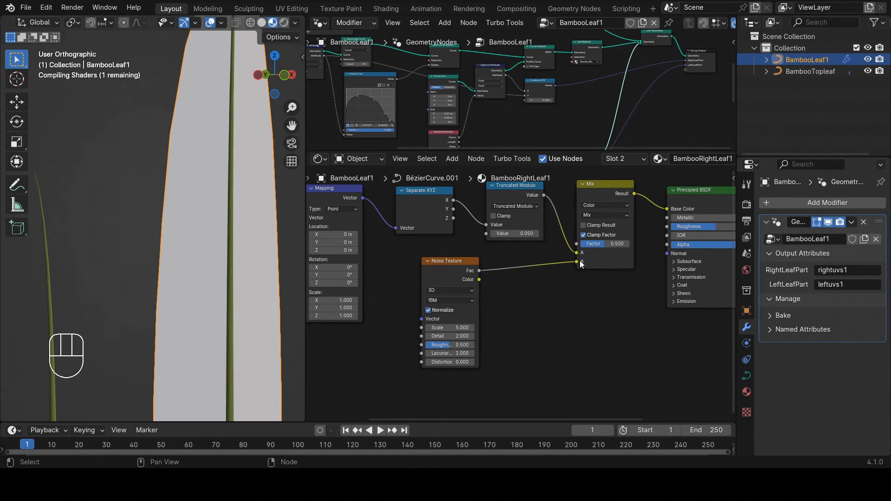
pyautogui.moveTo(480, 274); pyautogui.dragTo(539, 277)
pyautogui.scroll(-4, 175, 224)
pyautogui.scroll(5, 196, 260)
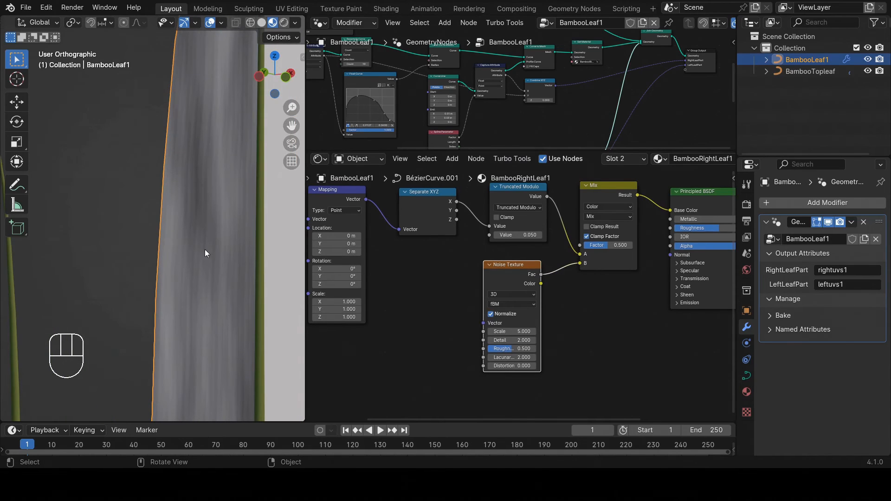
pyautogui.moveTo(540, 282); pyautogui.dragTo(505, 261, button='middle')
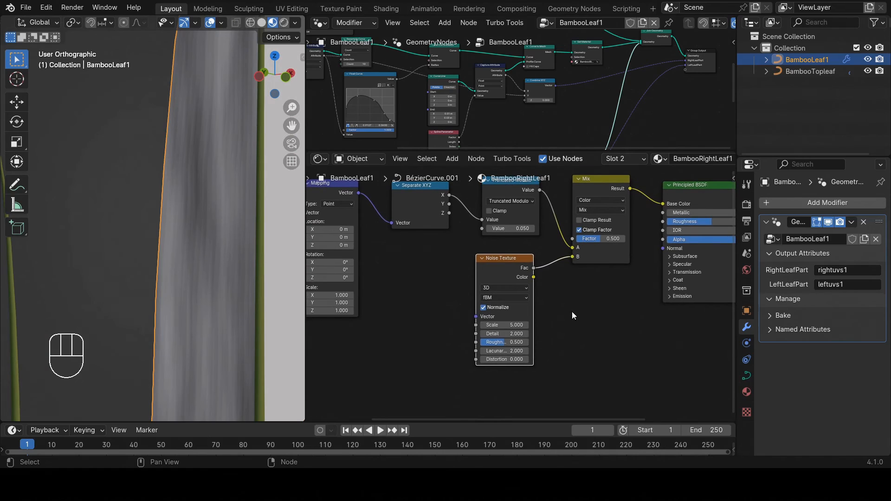
# Step: Set the Noise Texture's Detail to 5 and Roughness to 1, and check the streaks on the blade half
pyautogui.click(510, 334)
pyautogui.write('5')
pyautogui.press('Return')
pyautogui.moveTo(507, 342); pyautogui.dragTo(528, 342)
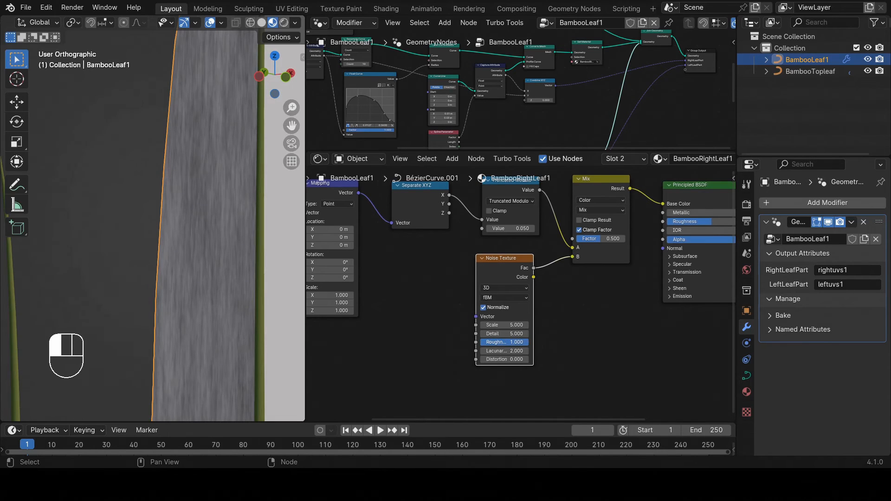
pyautogui.scroll(-6, 208, 249)
pyautogui.scroll(2, 209, 264)
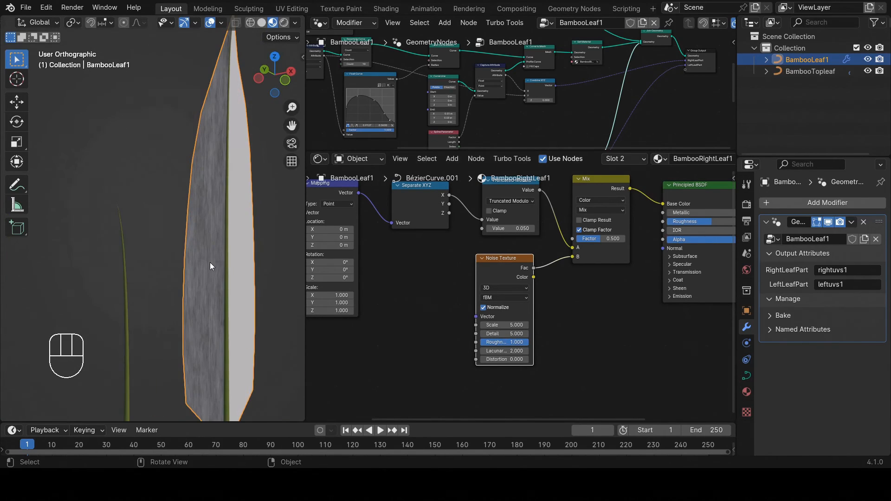
# Step: Change the Mix node's blending mode to Linear Light and inspect the contrast of the streaks on the blade half
pyautogui.moveTo(578, 328); pyautogui.dragTo(498, 362, button='middle')
pyautogui.scroll(2, 517, 332)
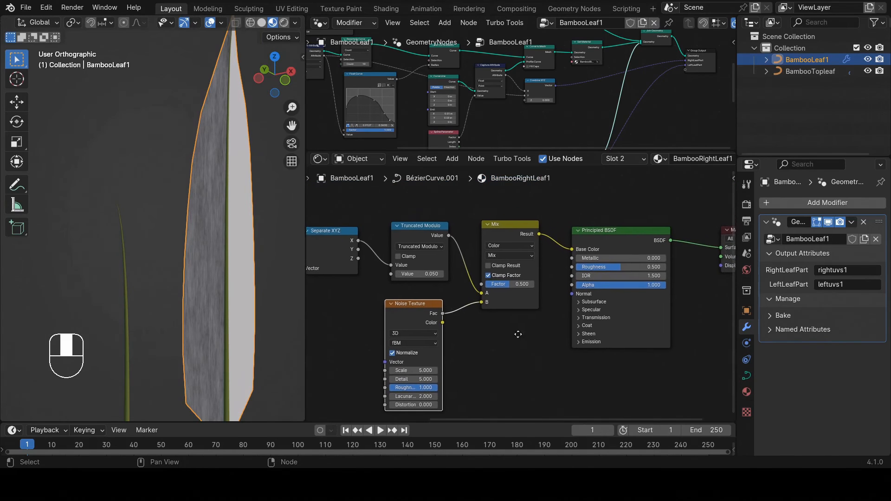
pyautogui.click(506, 260)
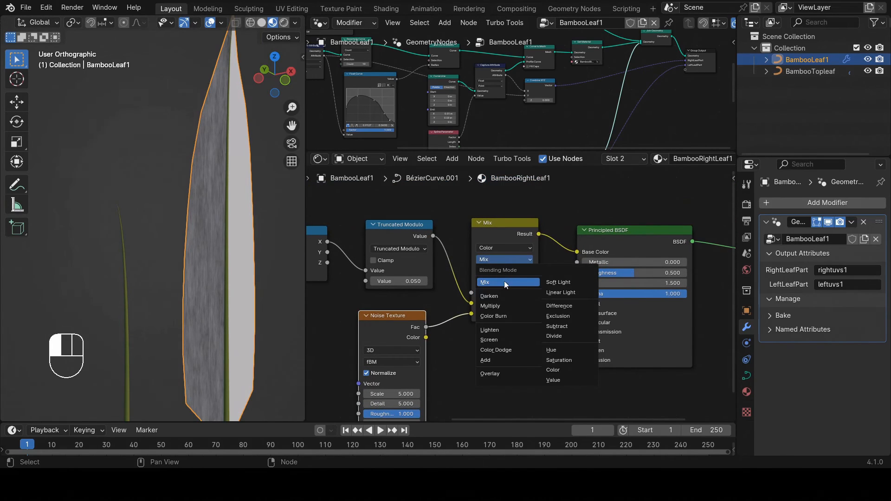
pyautogui.click(555, 296)
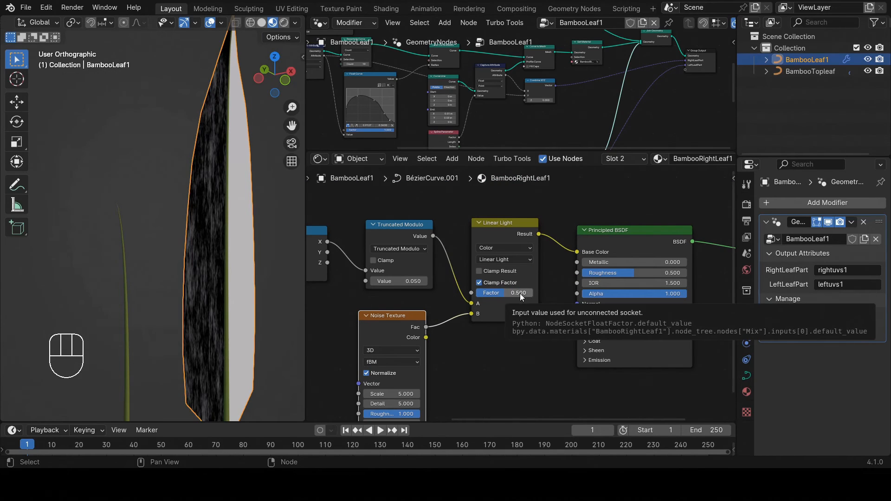
pyautogui.moveTo(212, 294); pyautogui.dragTo(222, 260, button='middle')
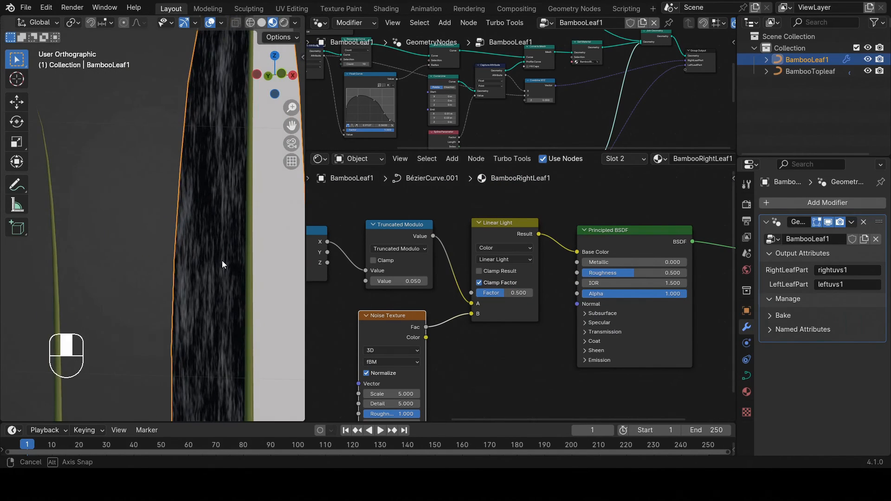
pyautogui.scroll(-2, 472, 289)
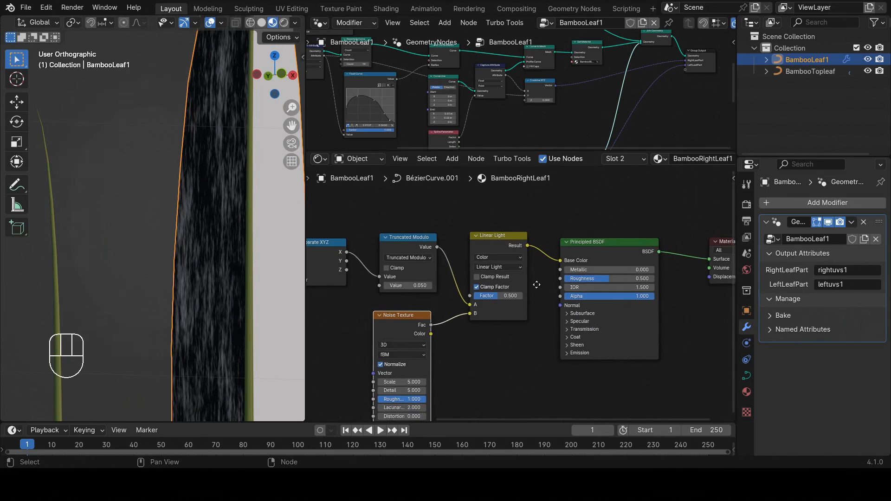
# Step: Insert a second Mix Color node before the Principled BSDF and feed the Linear Light Result into its Factor
pyautogui.moveTo(537, 284); pyautogui.dragTo(533, 322, button='middle')
pyautogui.scroll(2, 487, 277)
pyautogui.moveTo(487, 277); pyautogui.dragTo(478, 283)
pyautogui.moveTo(504, 276); pyautogui.dragTo(473, 263, button='middle')
pyautogui.click(461, 269)
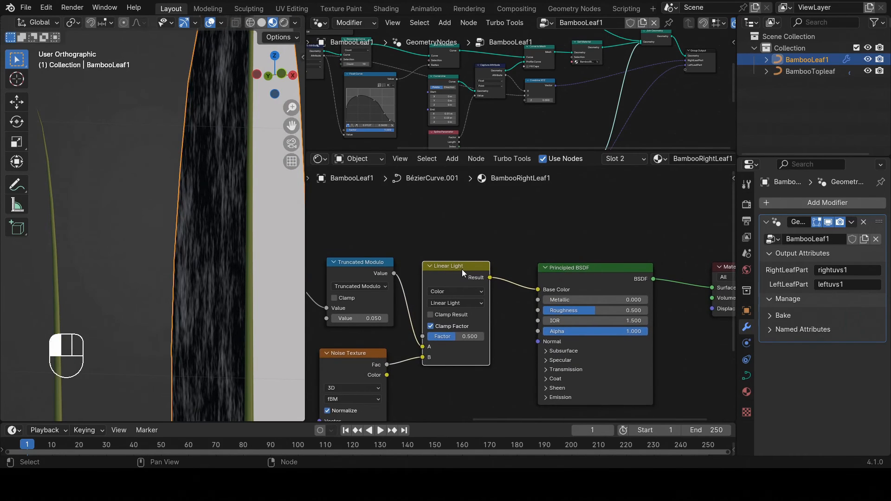
pyautogui.click(525, 230)
pyautogui.hotkey('shift', 'a')
pyautogui.click(444, 266)
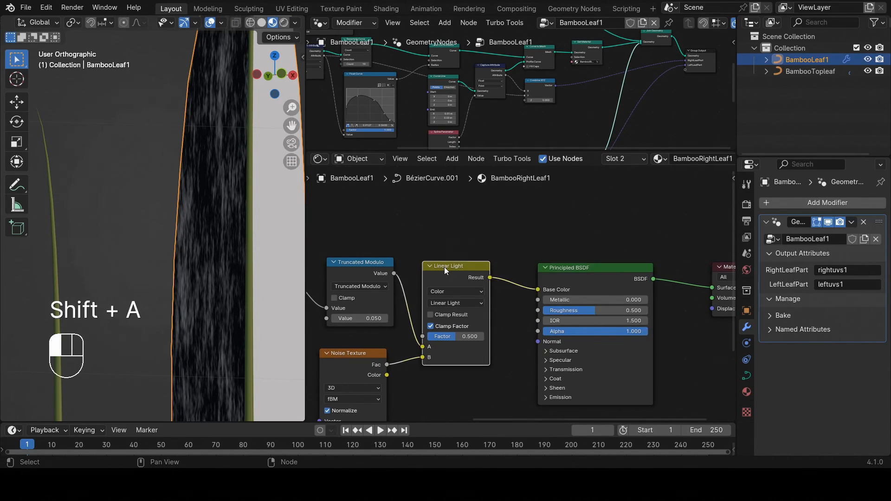
pyautogui.moveTo(549, 245); pyautogui.dragTo(541, 231, button='middle')
pyautogui.hotkey('shift', 'a')
pyautogui.moveTo(516, 201)
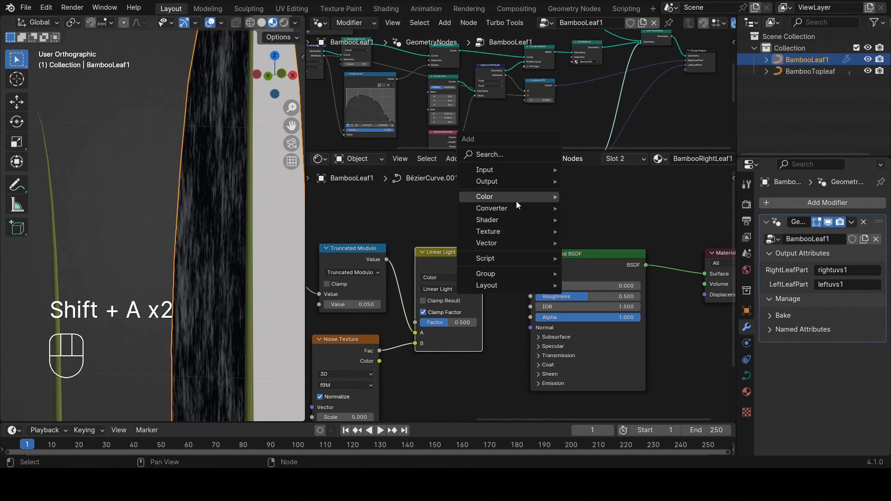
pyautogui.click(596, 254)
pyautogui.click(520, 337)
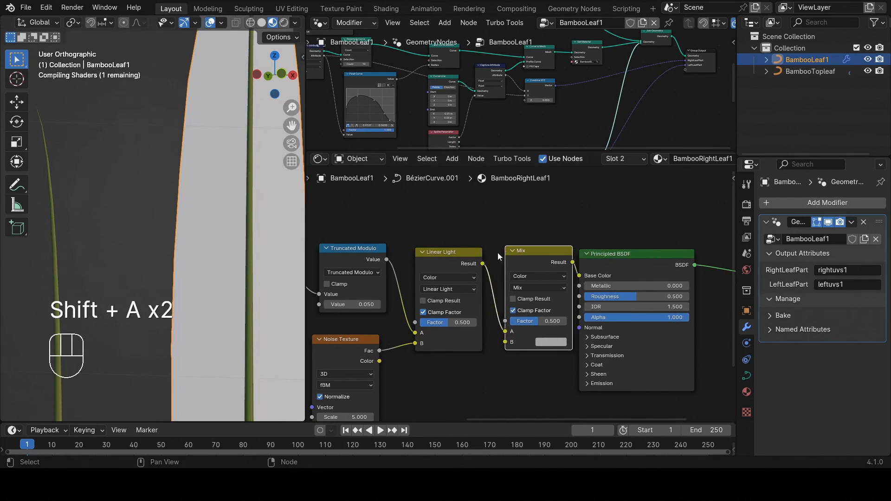
pyautogui.moveTo(520, 333); pyautogui.dragTo(521, 321)
pyautogui.moveTo(528, 351); pyautogui.dragTo(504, 343, button='middle')
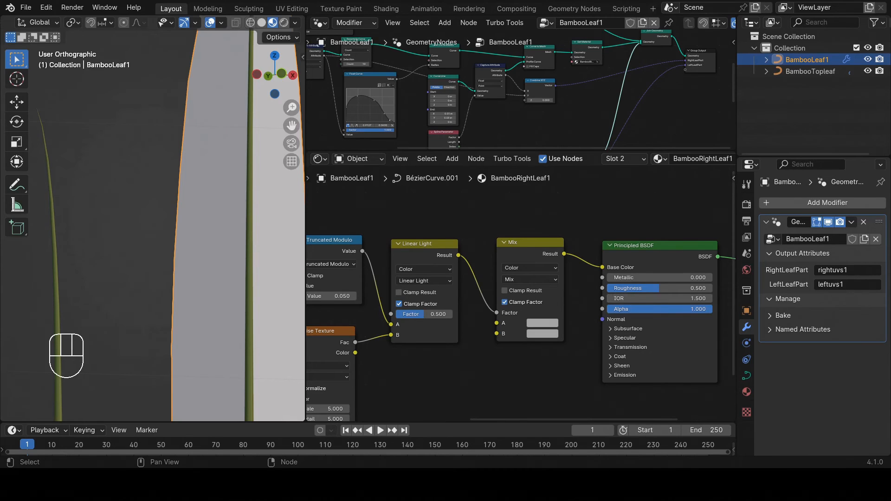
# Step: Set the new Mix node's A color to the copied dark green and its B color to hex B9C08C
pyautogui.click(542, 323)
pyautogui.click(577, 282)
pyautogui.hotkey('ctrl', 'v')
pyautogui.press('Return')
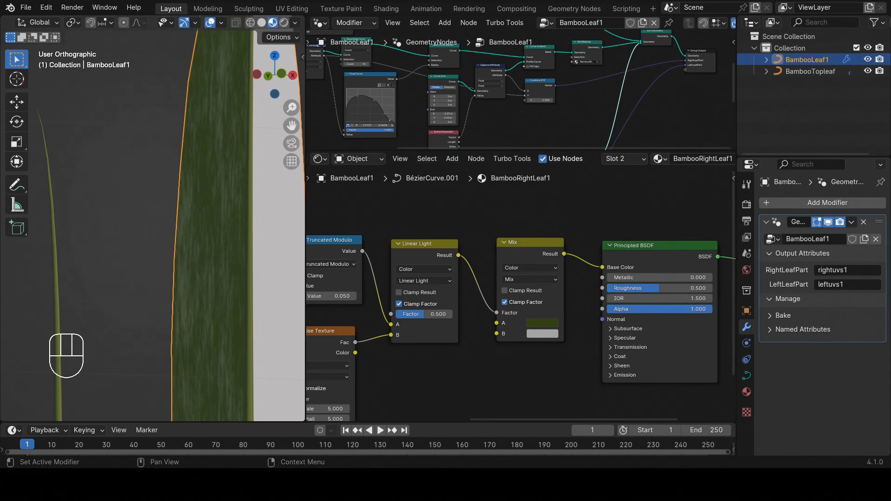
pyautogui.click(542, 333)
pyautogui.click(565, 292)
pyautogui.write('B9C08C')
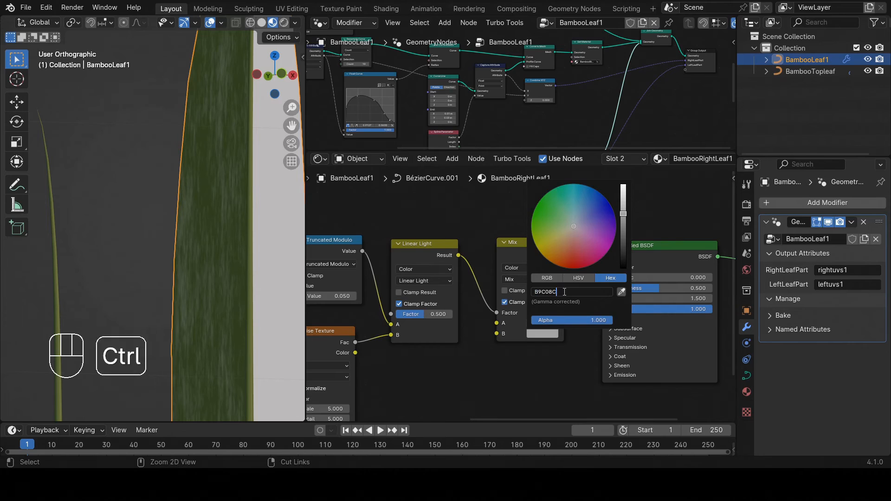
pyautogui.press('Return')
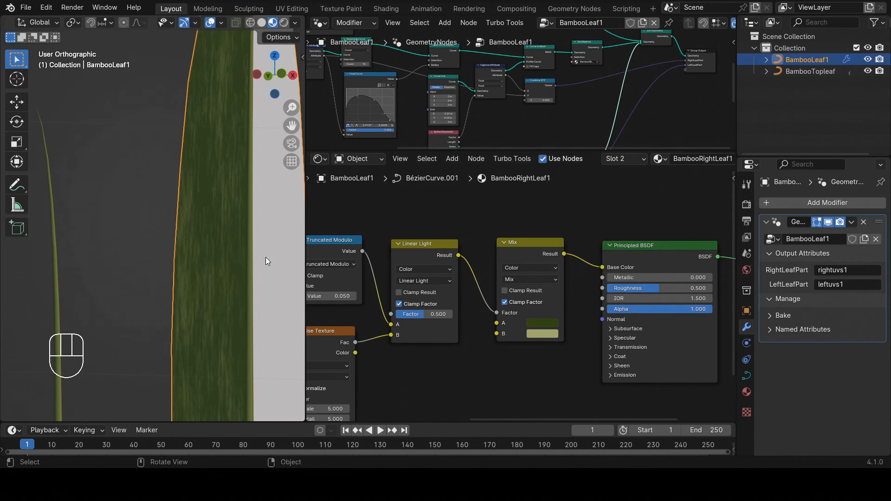
pyautogui.moveTo(265, 257)
pyautogui.mouseDown(button='middle')
pyautogui.moveTo(225, 239)
pyautogui.moveTo(250, 256)
pyautogui.mouseUp(button='middle')
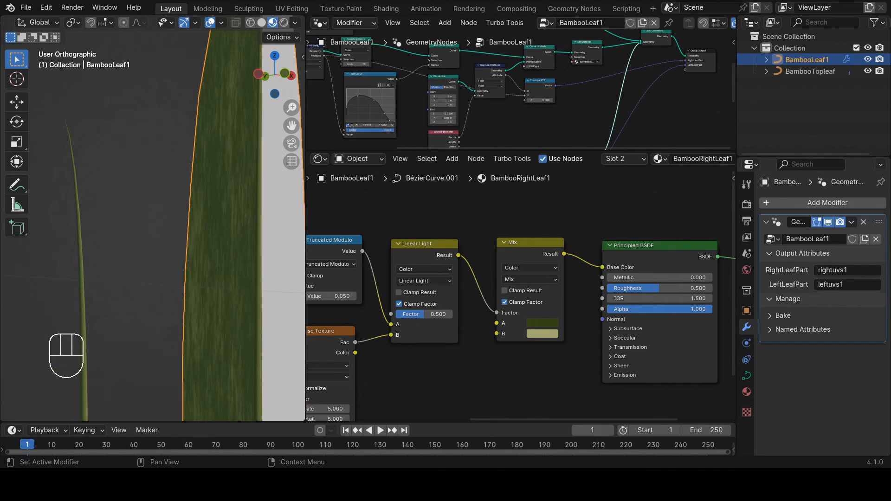
# Step: Connect the Linear Light Result to the Principled BSDF's Roughness and check the leaf's reflections in perspective view
pyautogui.scroll(-2, 459, 268)
pyautogui.moveTo(460, 268); pyautogui.dragTo(434, 256, button='middle')
pyautogui.scroll(3, 436, 251)
pyautogui.moveTo(409, 241)
pyautogui.mouseDown()
pyautogui.moveTo(406, 249)
pyautogui.moveTo(406, 239)
pyautogui.mouseUp()
pyautogui.moveTo(451, 258); pyautogui.dragTo(442, 241, button='middle')
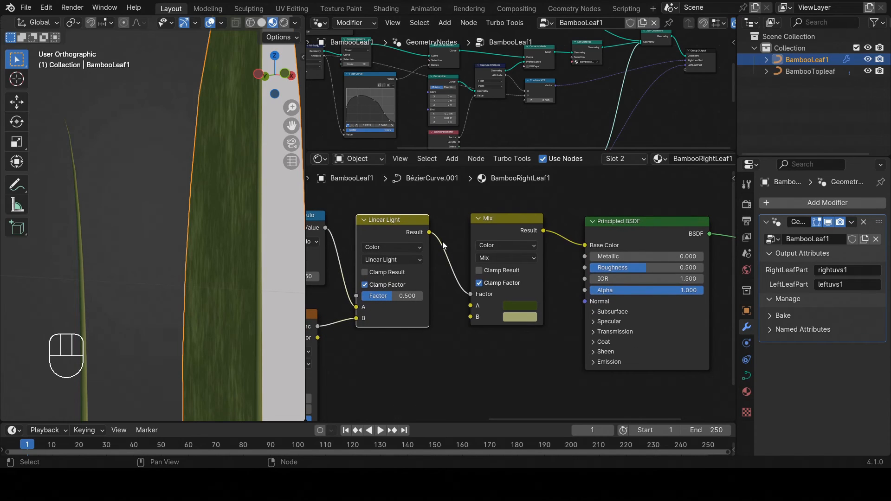
pyautogui.moveTo(430, 233); pyautogui.dragTo(583, 268)
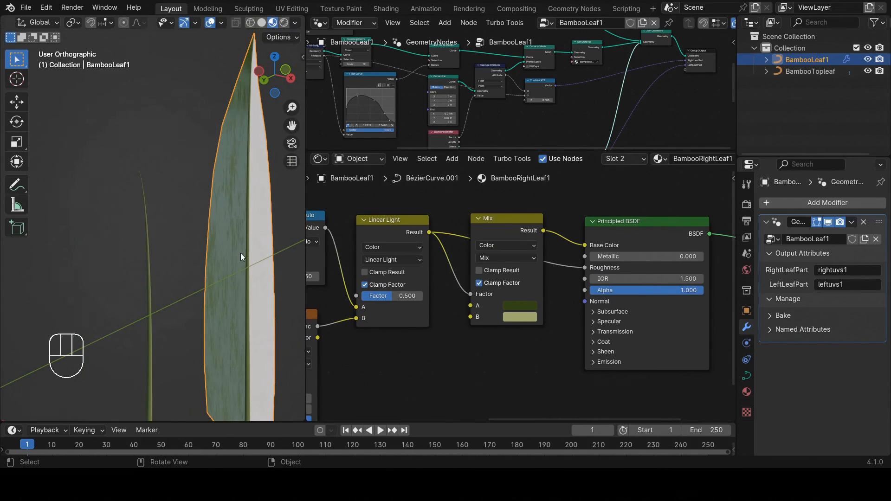
pyautogui.press('KP_5')
pyautogui.moveTo(236, 251)
pyautogui.mouseDown(button='middle')
pyautogui.moveTo(199, 212)
pyautogui.moveTo(241, 266)
pyautogui.mouseUp(button='middle')
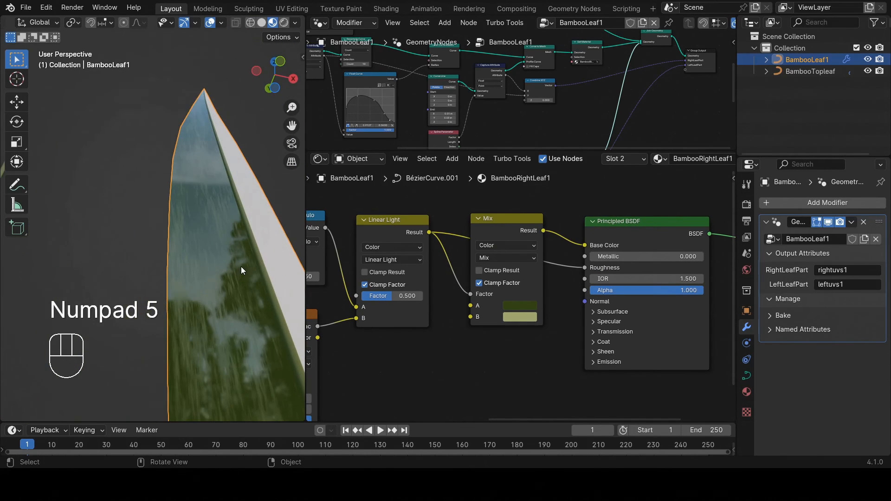
# Step: Insert a Math Add node with a value of 0.3 on the Roughness link and check the softened reflections
pyautogui.scroll(-1, 545, 313)
pyautogui.keyDown('shift'); pyautogui.scroll(-1, 545, 316); pyautogui.keyUp('shift')
pyautogui.hotkey('shift', 'a')
pyautogui.moveTo(527, 322)
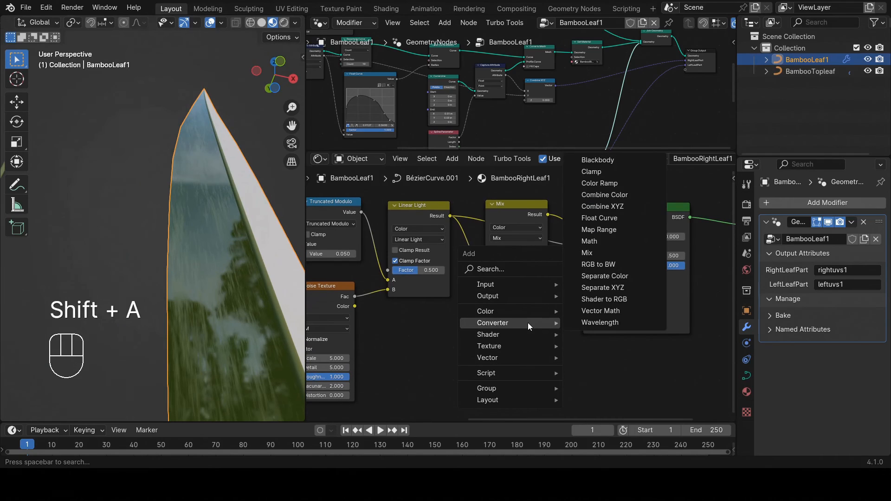
pyautogui.click(590, 241)
pyautogui.moveTo(572, 244); pyautogui.dragTo(500, 311)
pyautogui.scroll(3, 530, 361)
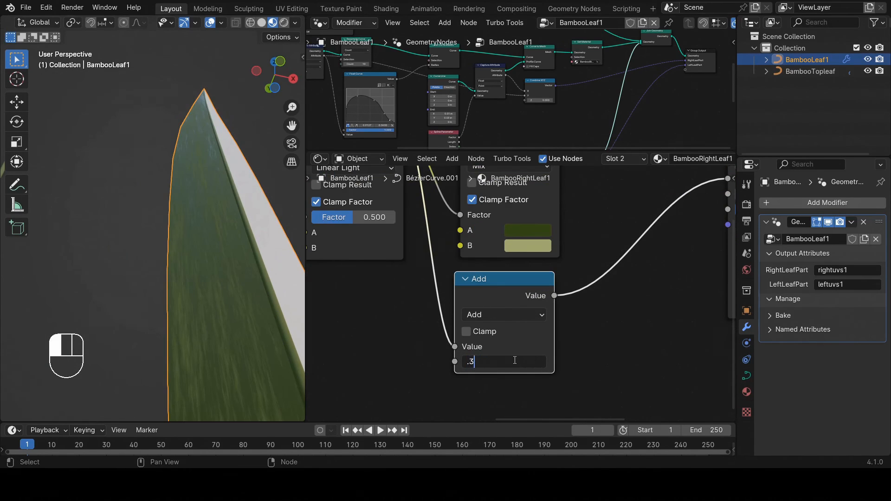
pyautogui.press('Return')
pyautogui.moveTo(186, 265); pyautogui.dragTo(278, 297, button='middle')
pyautogui.scroll(-4, 557, 307)
pyautogui.moveTo(611, 307); pyautogui.dragTo(603, 319, button='middle')
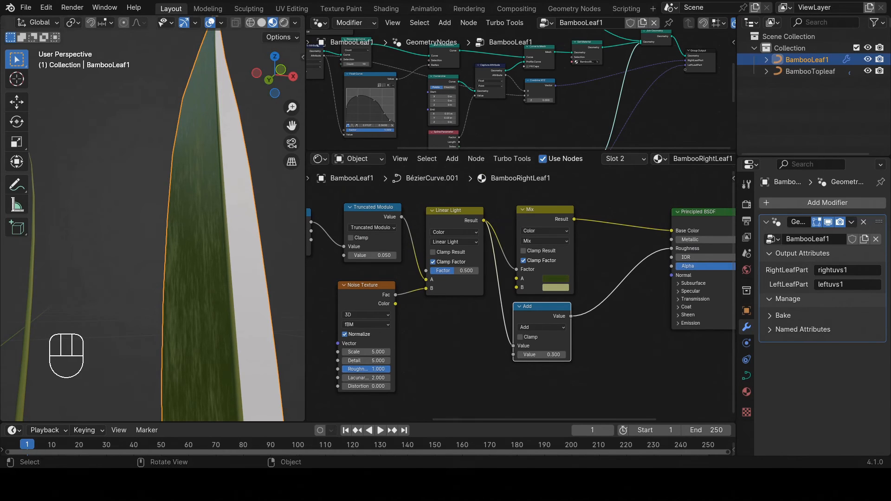
pyautogui.scroll(-5, 217, 265)
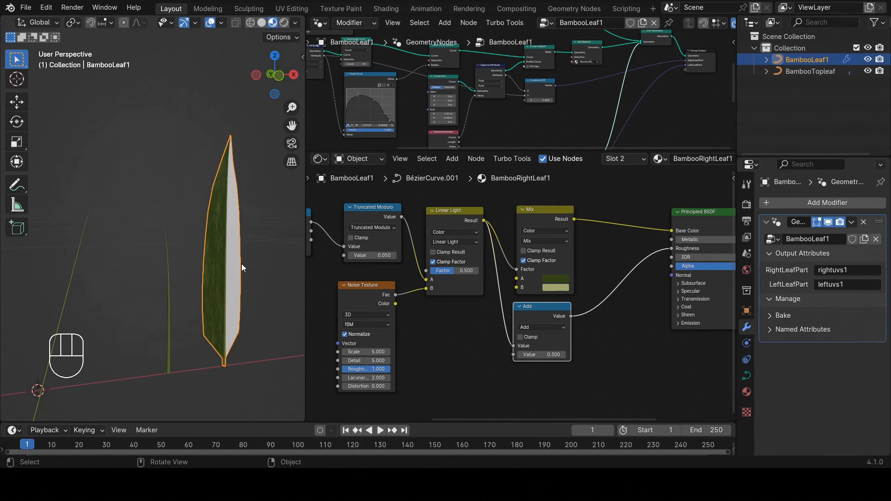
# Step: Duplicate the green Mix node onto the Base Color link and connect the original Mix's Result to the duplicate's B input
pyautogui.scroll(-2, 472, 274)
pyautogui.moveTo(472, 274); pyautogui.dragTo(492, 314, button='middle')
pyautogui.scroll(4, 596, 273)
pyautogui.moveTo(597, 269); pyautogui.dragTo(562, 238, button='middle')
pyautogui.click(492, 260)
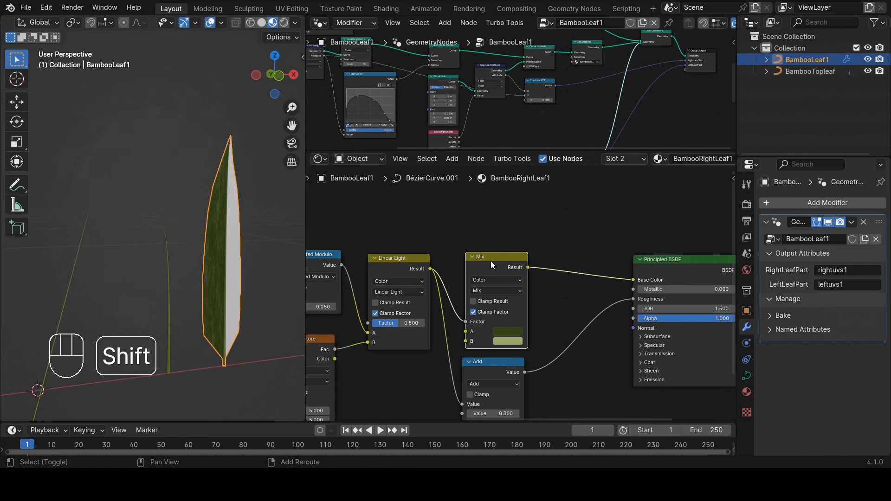
pyautogui.hotkey('shift', 'd')
pyautogui.click(590, 195)
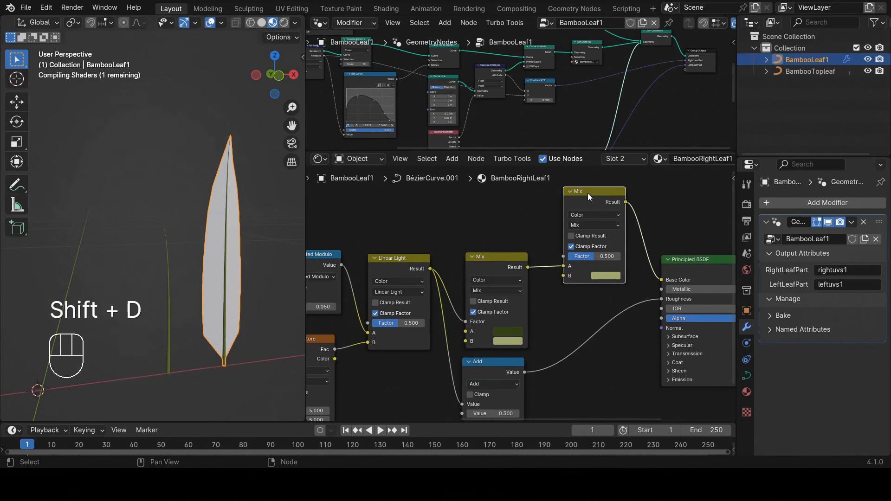
pyautogui.moveTo(588, 193); pyautogui.dragTo(582, 242, button='middle')
pyautogui.moveTo(576, 241); pyautogui.dragTo(571, 208)
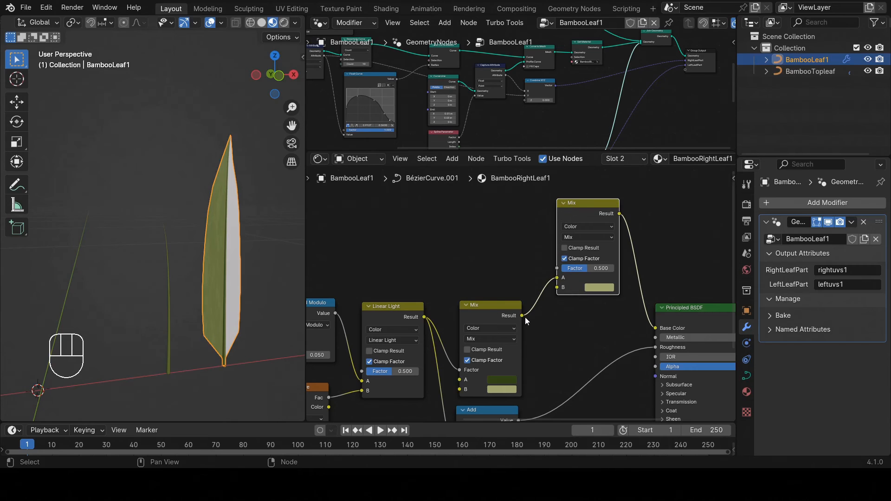
pyautogui.moveTo(522, 316); pyautogui.dragTo(557, 288)
pyautogui.scroll(2, 547, 296)
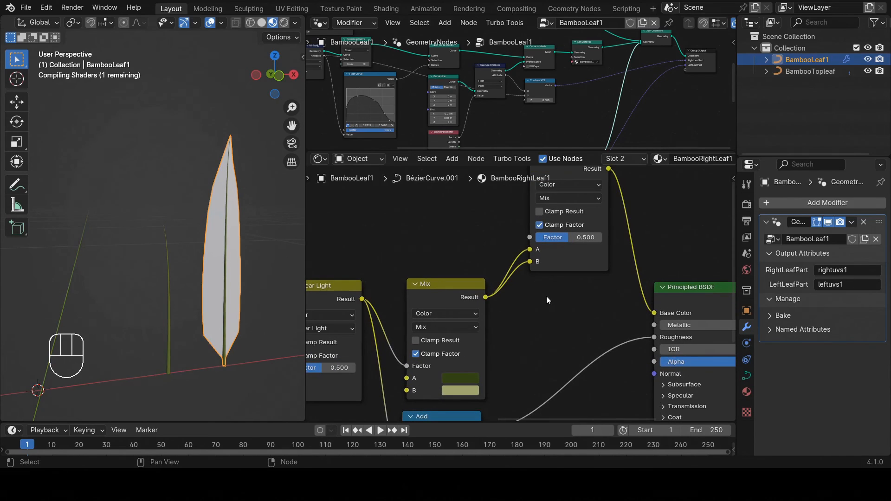
# Step: Insert a Hue/Saturation/Value node on the link from the green Mix's Result to the second Mix's B input
pyautogui.moveTo(561, 308); pyautogui.dragTo(552, 299, button='middle')
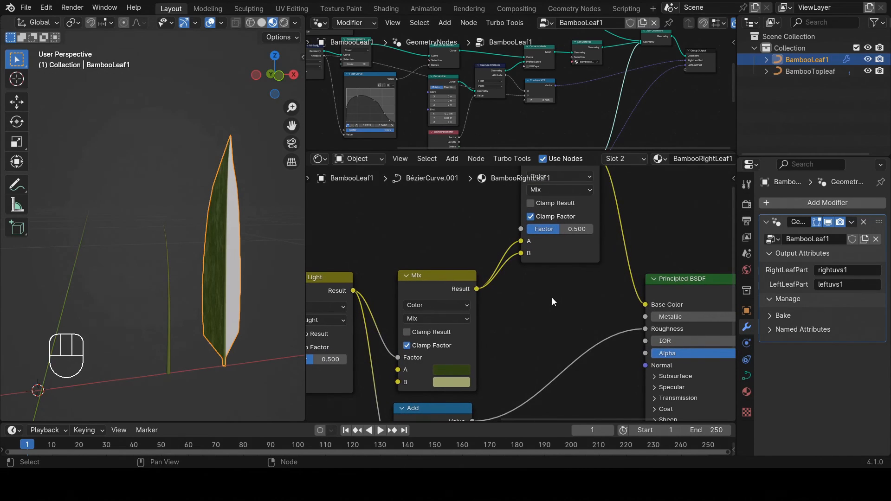
pyautogui.hotkey('shift', 'a')
pyautogui.moveTo(524, 287)
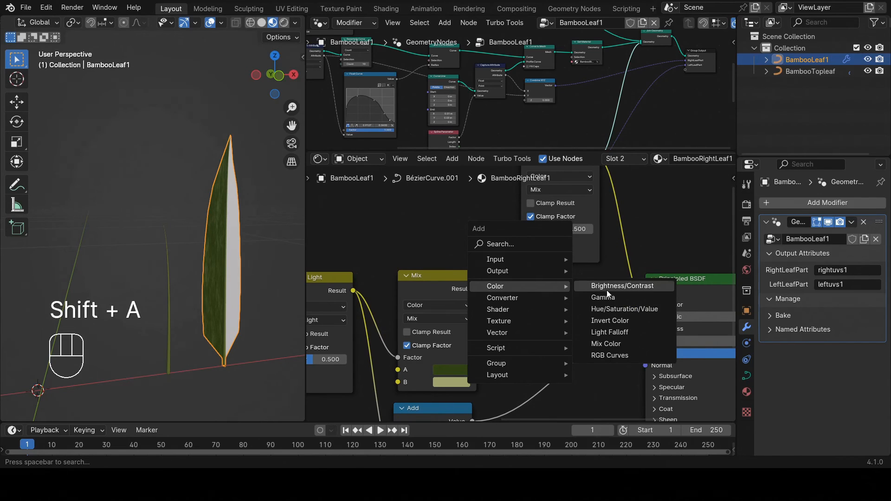
pyautogui.click(608, 310)
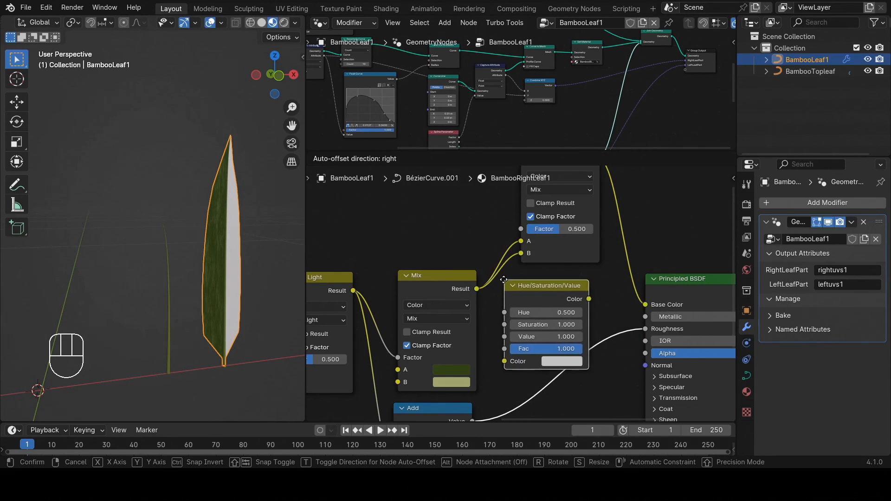
pyautogui.click(511, 269)
# Step: Set the Hue/Saturation/Value node's Value to 1.2 and Saturation to 0.8
pyautogui.moveTo(570, 277); pyautogui.dragTo(571, 284)
pyautogui.click(566, 329)
pyautogui.write('1.2')
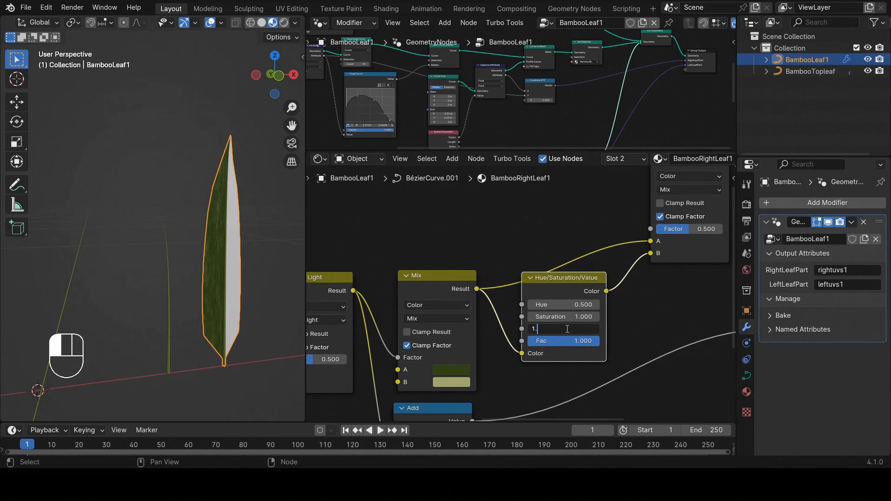
pyautogui.press('Return')
pyautogui.click(568, 317)
pyautogui.write('.8')
pyautogui.press('Return')
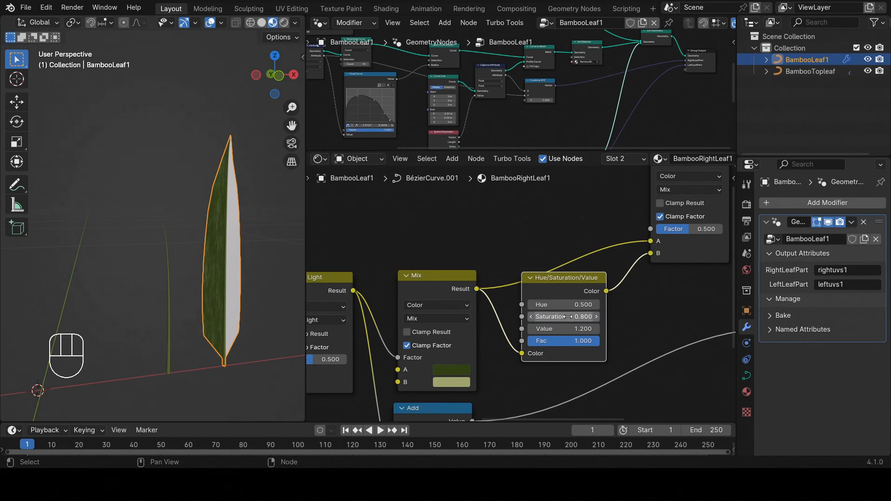
pyautogui.scroll(3, 595, 329)
pyautogui.moveTo(565, 267)
pyautogui.mouseDown()
pyautogui.moveTo(573, 262)
pyautogui.moveTo(566, 266)
pyautogui.mouseUp()
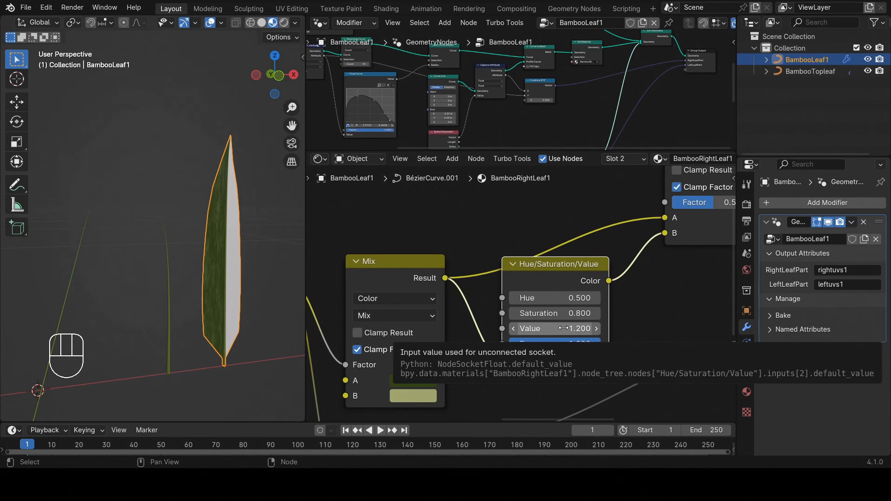
pyautogui.scroll(-4, 575, 310)
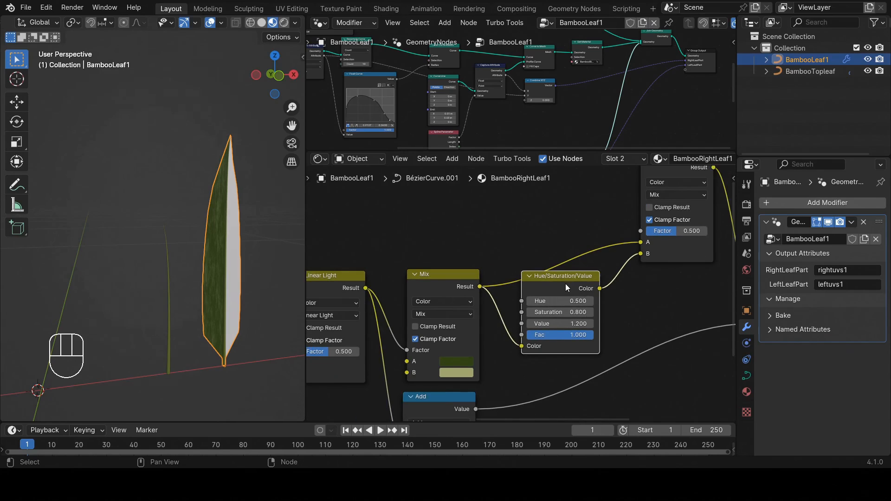
pyautogui.moveTo(568, 280); pyautogui.dragTo(572, 284)
pyautogui.scroll(-1, 580, 292)
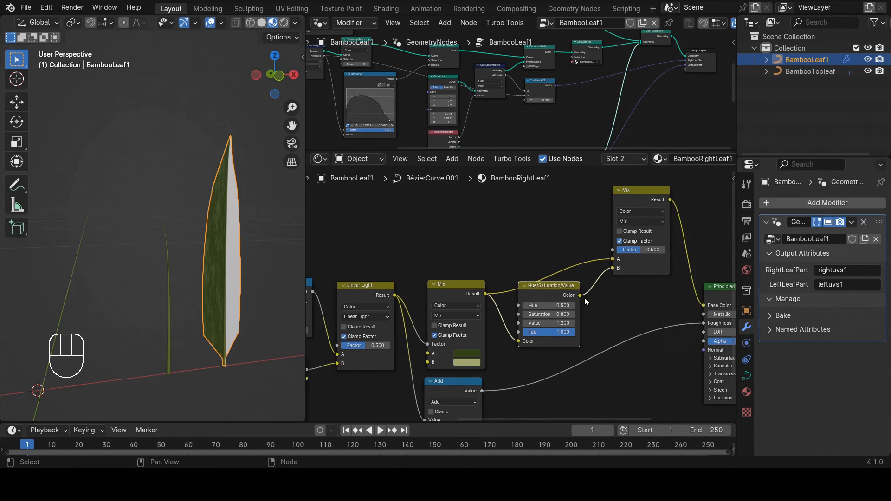
pyautogui.scroll(-2, 584, 297)
pyautogui.moveTo(538, 286); pyautogui.dragTo(583, 306, button='middle')
pyautogui.scroll(-4, 593, 307)
pyautogui.moveTo(531, 295); pyautogui.dragTo(568, 304, button='middle')
pyautogui.hotkey('shift', 'a')
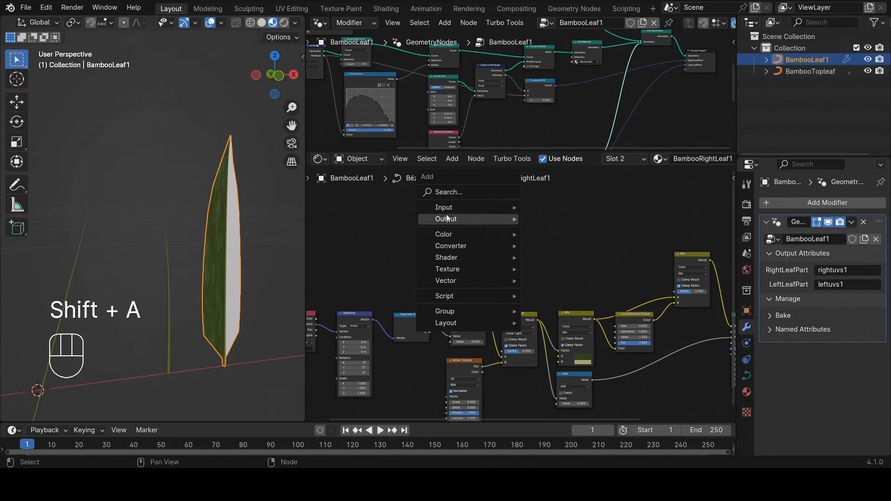
pyautogui.moveTo(449, 211)
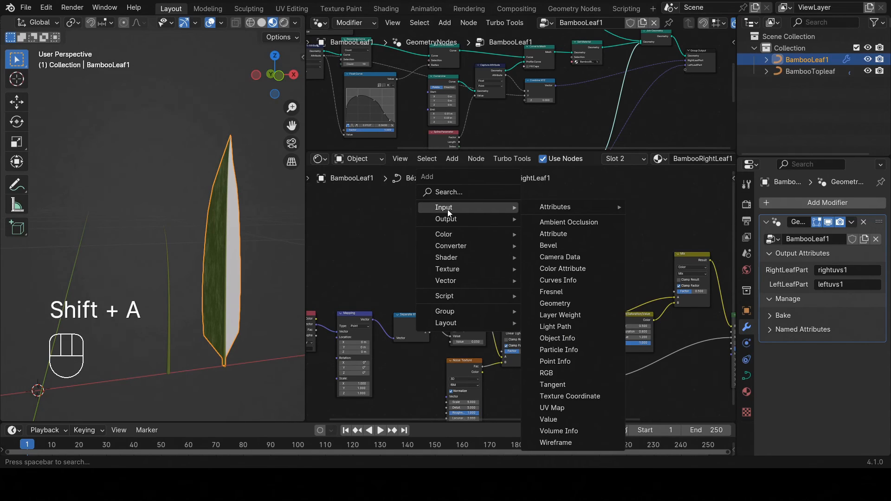
pyautogui.click(570, 395)
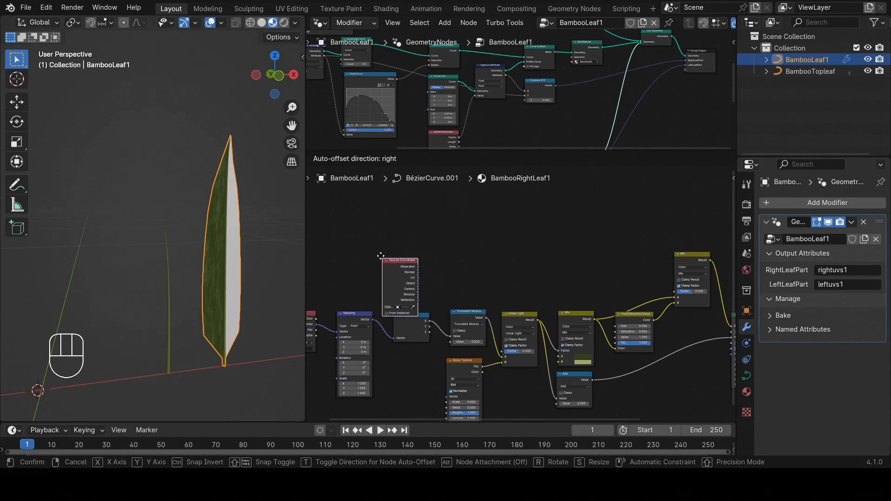
pyautogui.click(336, 214)
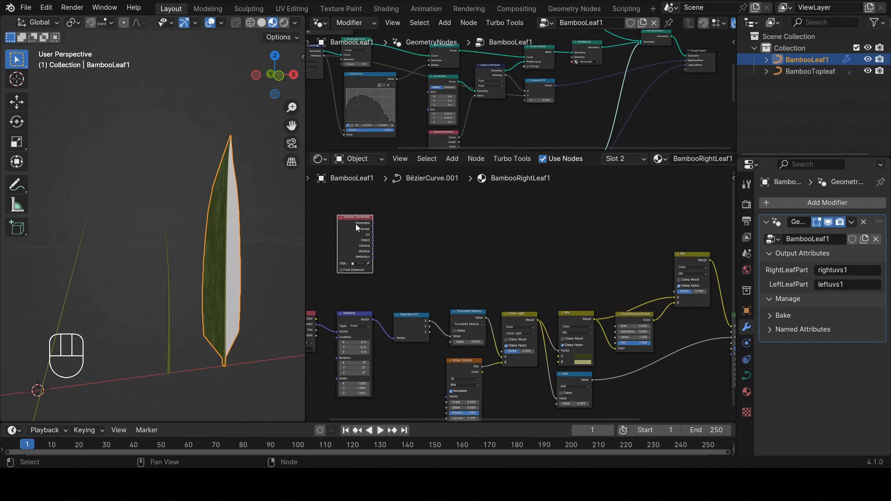
pyautogui.press('x')
# Step: Add a Geometry node above the Mapping node and connect its Position output to the final Mix's Factor
pyautogui.hotkey('shift', 'a')
pyautogui.moveTo(411, 226)
pyautogui.click(489, 323)
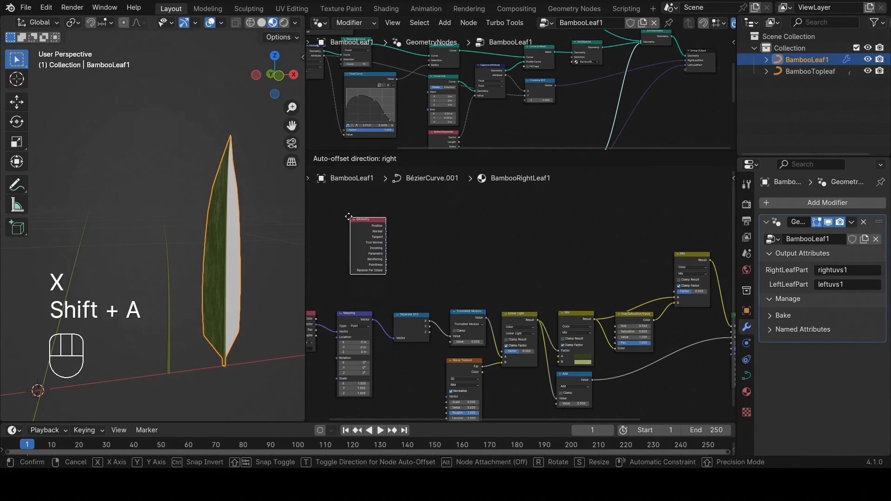
pyautogui.click(378, 225)
pyautogui.moveTo(378, 224); pyautogui.dragTo(496, 226)
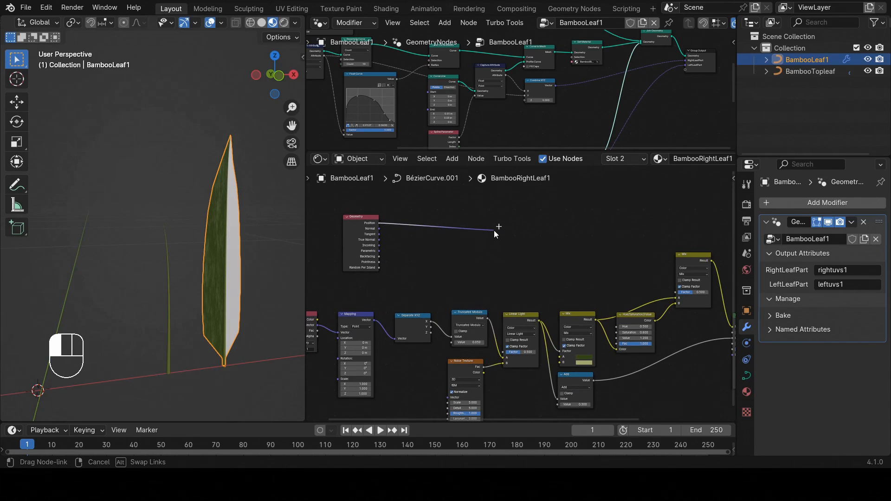
pyautogui.moveTo(494, 232); pyautogui.dragTo(674, 292)
pyautogui.scroll(2, 460, 244)
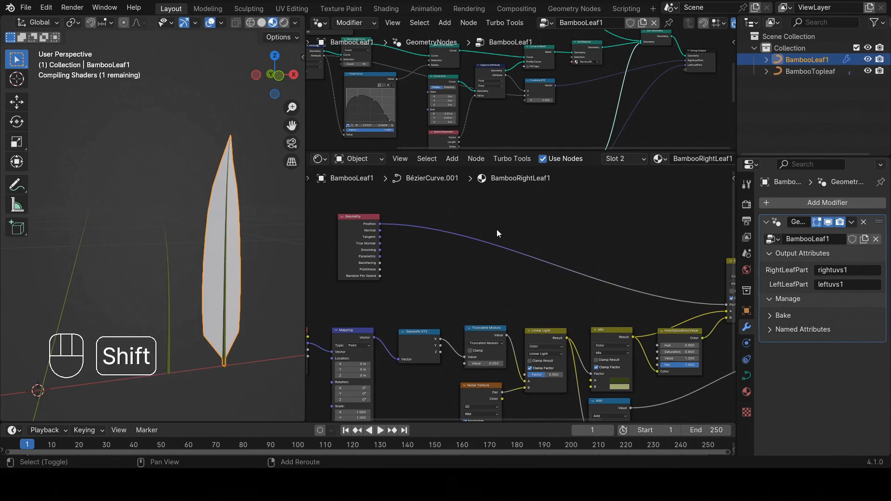
# Step: Duplicate the Separate XYZ node onto the Geometry Position link and connect its Z output to the final Mix's Factor
pyautogui.hotkey('shift', 'a')
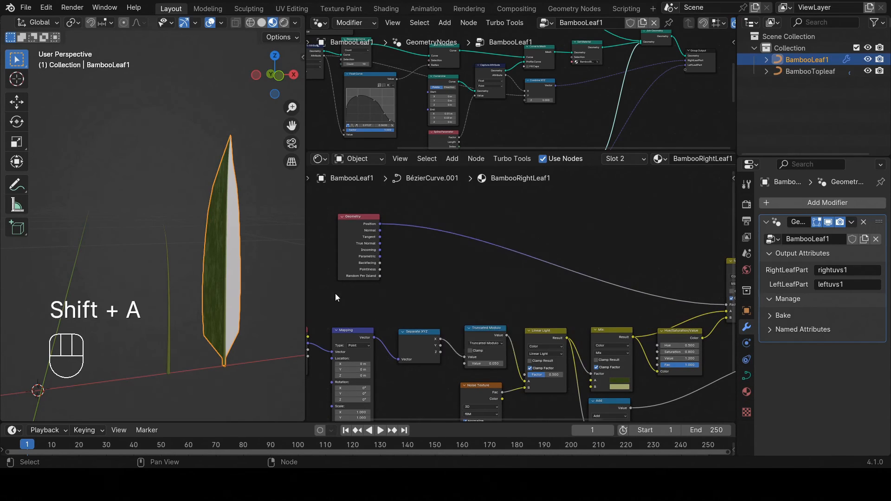
pyautogui.click(422, 343)
pyautogui.hotkey('shift', 'd')
pyautogui.click(441, 232)
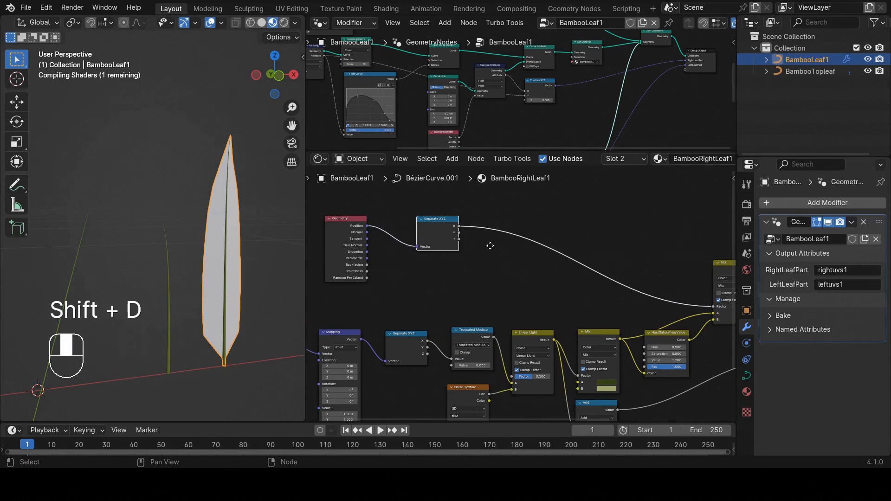
pyautogui.moveTo(490, 246); pyautogui.dragTo(440, 246, button='middle')
pyautogui.moveTo(409, 239); pyautogui.dragTo(663, 308)
pyautogui.scroll(2, 391, 236)
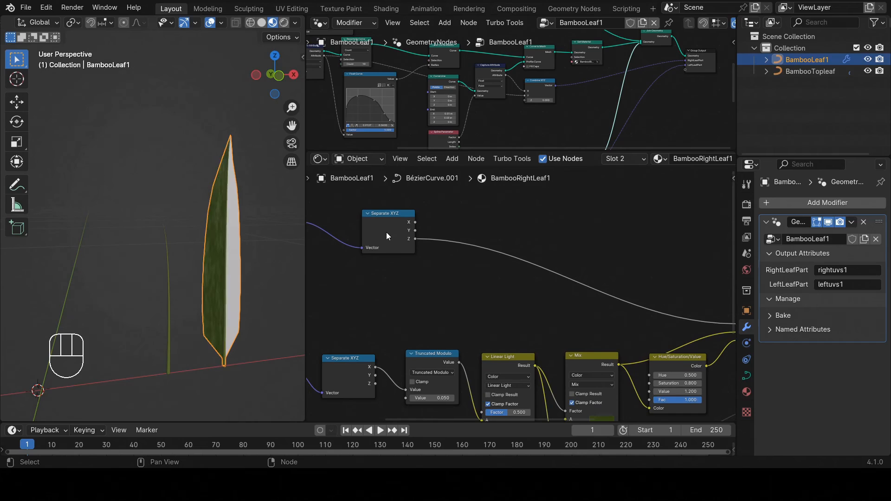
pyautogui.moveTo(386, 232); pyautogui.dragTo(575, 269)
# Step: Move the leaf around the scene to check how its color responds to height
pyautogui.scroll(-5, 195, 261)
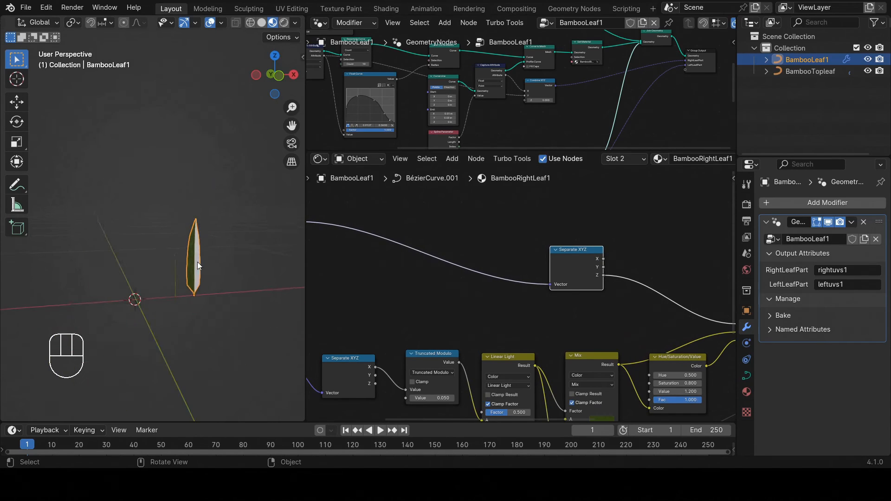
pyautogui.press('g')
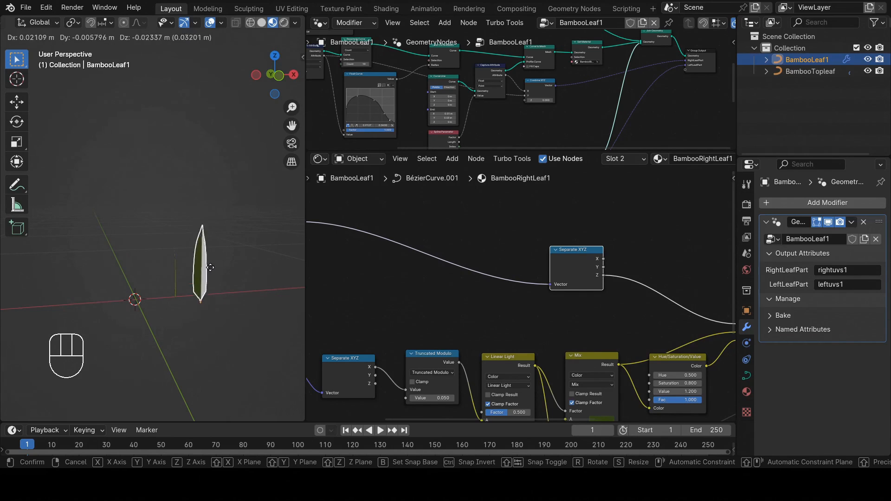
pyautogui.click(215, 185)
pyautogui.press('KP_Decimal')
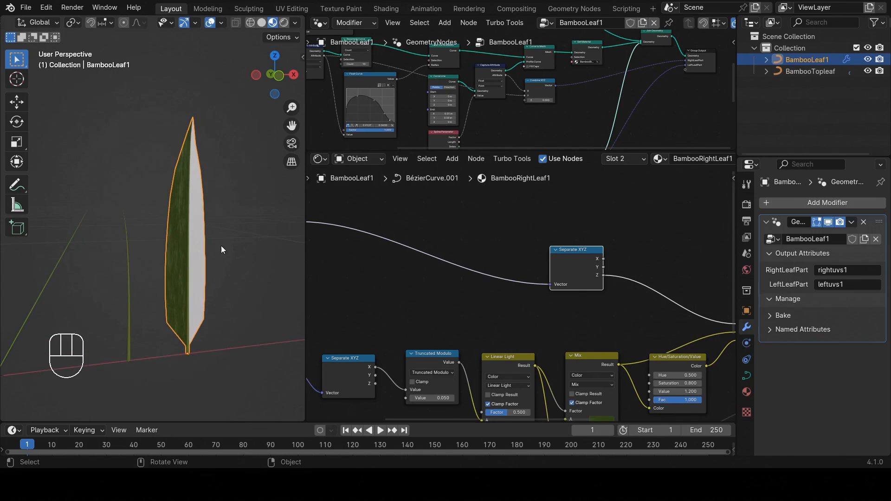
# Step: Connect the new Separate XYZ's Z output to the Material Output's Surface and preview the height gradient by moving the leaf
pyautogui.scroll(-1, 447, 285)
pyautogui.moveTo(448, 285); pyautogui.dragTo(383, 262, button='middle')
pyautogui.click(492, 274)
pyautogui.scroll(-2, 481, 274)
pyautogui.moveTo(473, 257); pyautogui.dragTo(677, 311)
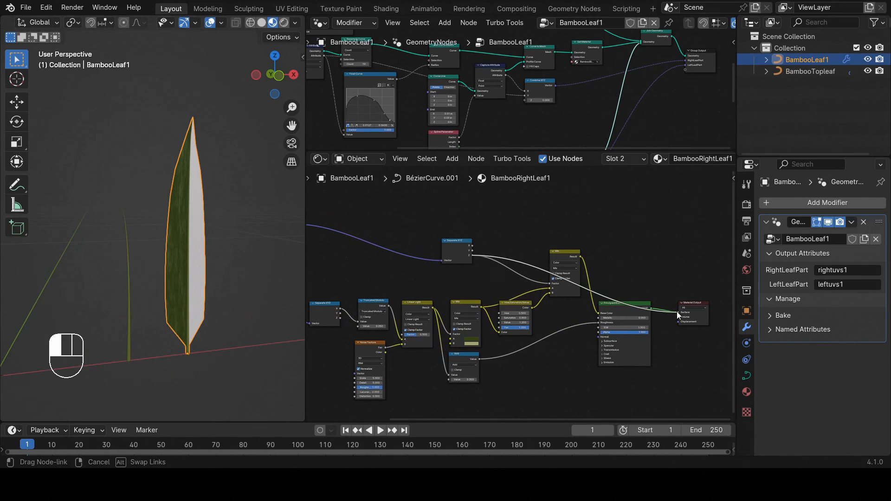
pyautogui.rightClick(678, 313)
pyautogui.press('g')
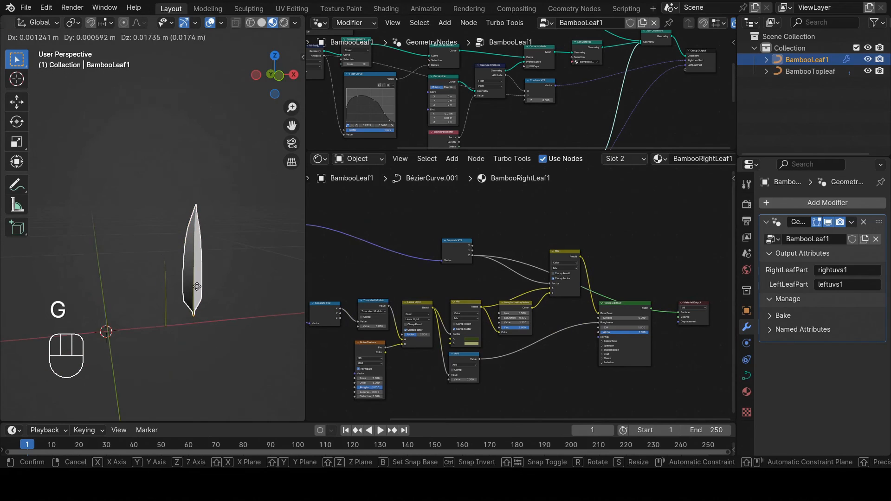
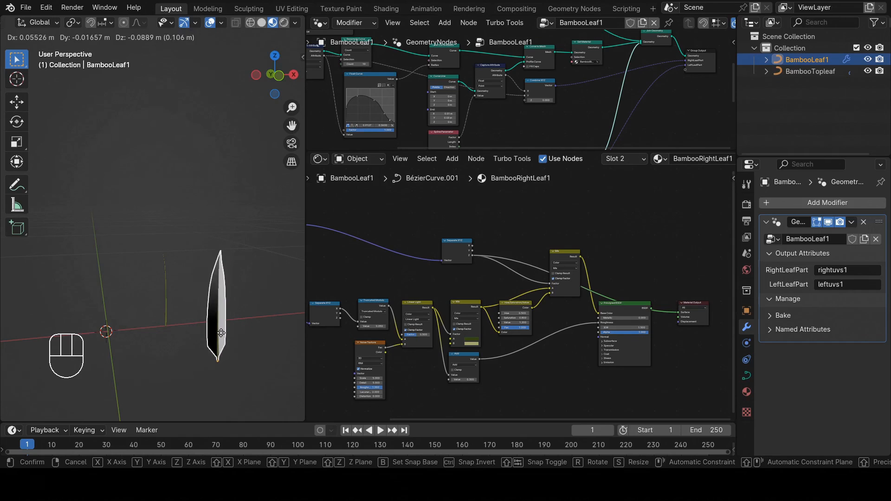
pyautogui.click(220, 337)
# Step: Duplicate the Mapping node onto the link between the Geometry node's Position and the new Separate XYZ
pyautogui.moveTo(440, 272); pyautogui.dragTo(543, 281, button='middle')
pyautogui.scroll(2, 495, 267)
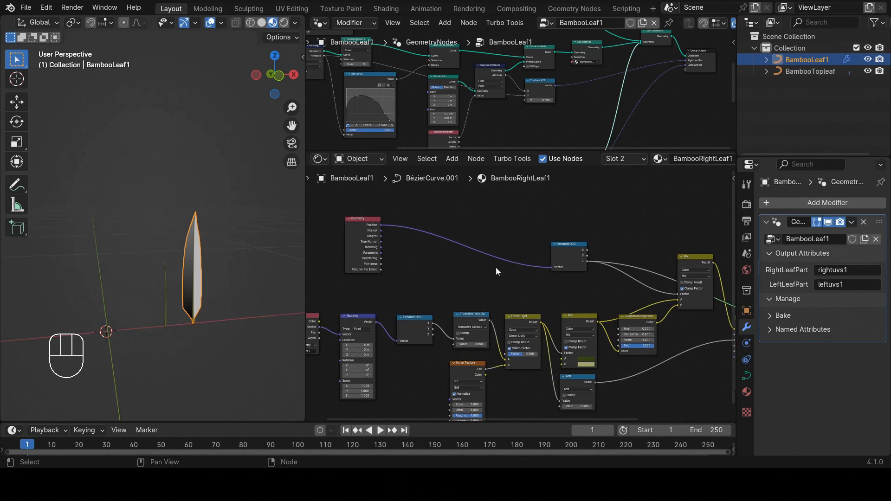
pyautogui.moveTo(441, 290); pyautogui.dragTo(507, 288, button='middle')
pyautogui.click(416, 319)
pyautogui.moveTo(416, 320); pyautogui.dragTo(406, 331, button='middle')
pyautogui.hotkey('shift', 'd')
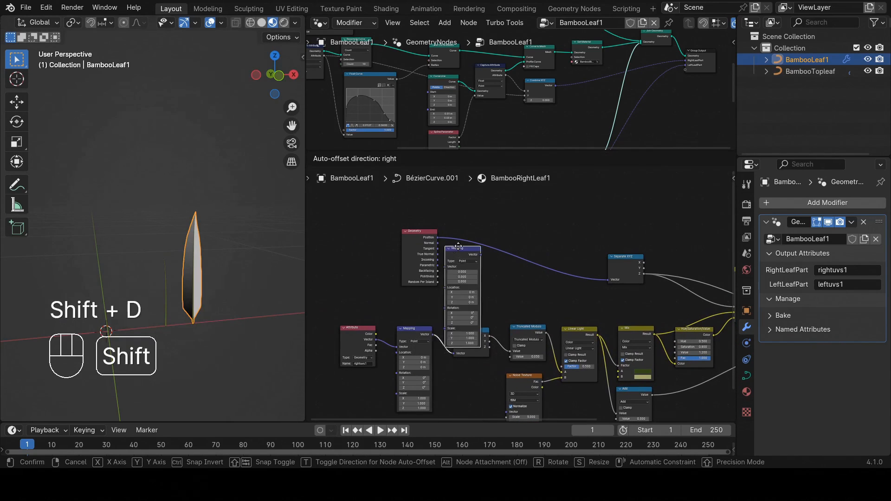
pyautogui.click(475, 215)
pyautogui.scroll(3, 462, 297)
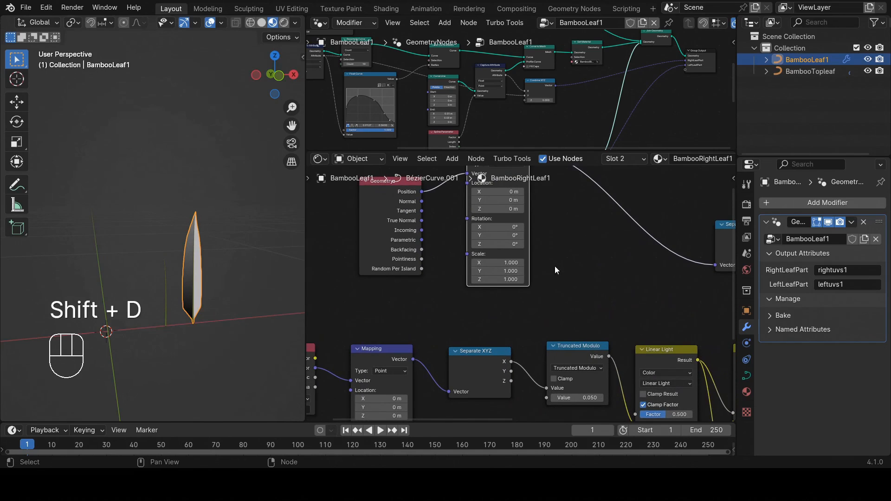
# Step: Set the duplicated Mapping node's Z scale to 0.01
pyautogui.scroll(2, 555, 266)
pyautogui.click(503, 311)
pyautogui.write('.01')
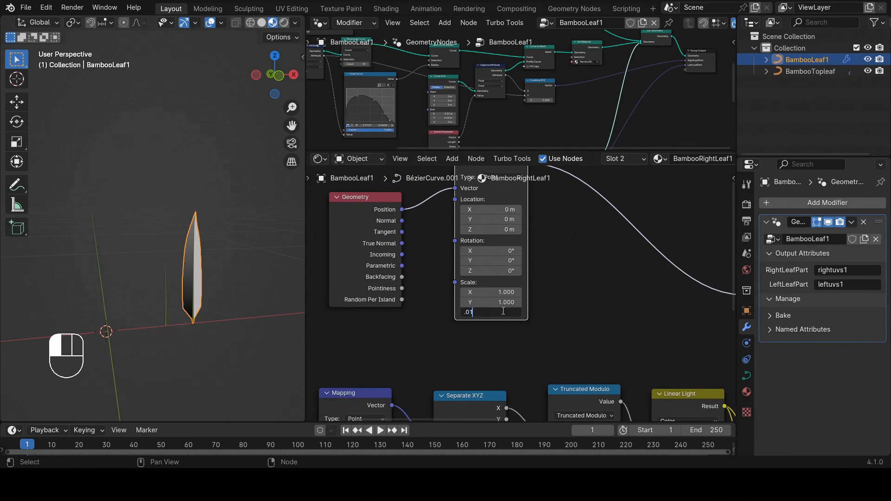
pyautogui.press('Return')
# Step: Test the scaled height gradient by moving the leaf far above the ground and cancelling the move
pyautogui.moveTo(318, 308); pyautogui.dragTo(224, 297, button='middle')
pyautogui.press('g')
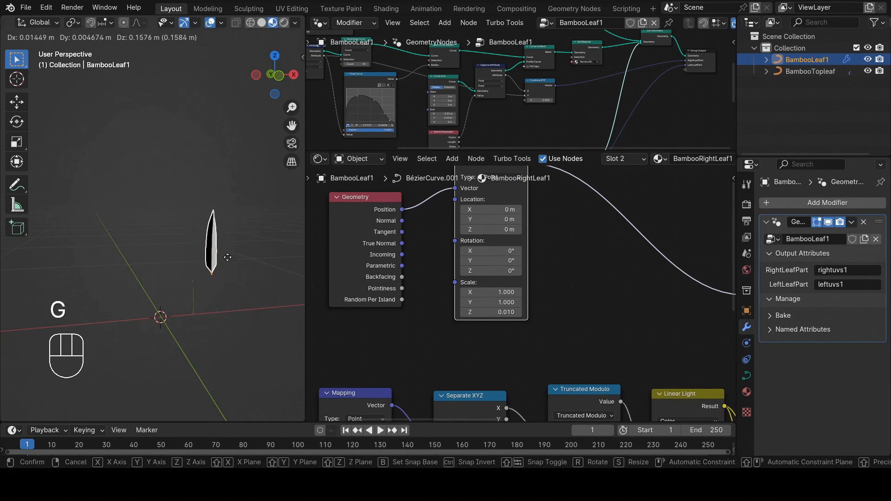
pyautogui.rightClick(230, 105)
pyautogui.scroll(-4, 233, 229)
pyautogui.keyDown('shift'); pyautogui.moveTo(233, 230); pyautogui.dragTo(206, 317, button='middle'); pyautogui.keyUp('shift')
pyautogui.scroll(-3, 207, 317)
pyautogui.press('g')
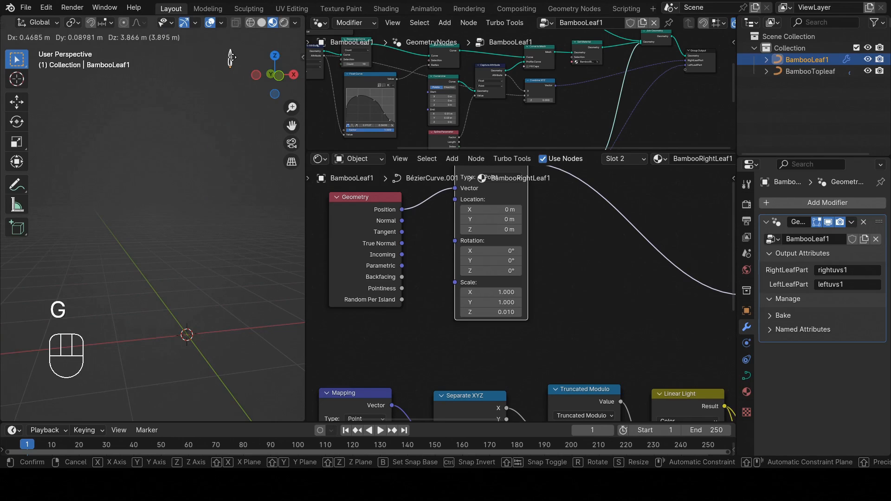
pyautogui.rightClick(209, 302)
pyautogui.scroll(10, 203, 327)
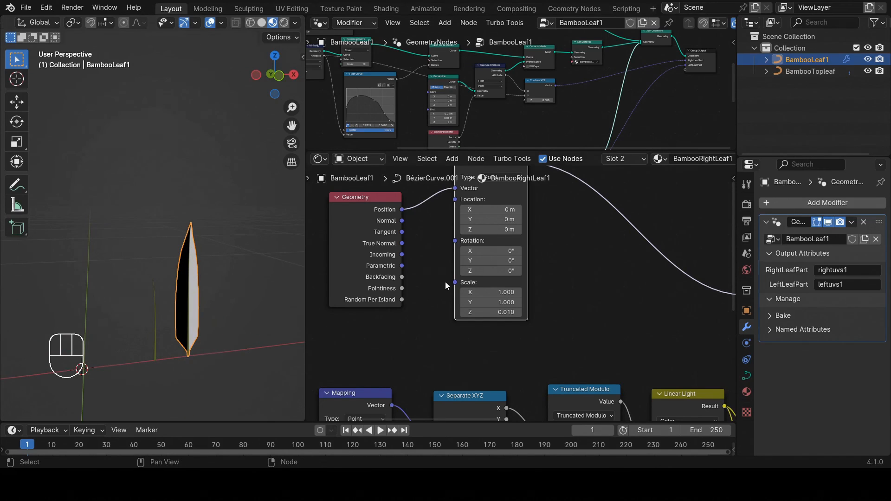
# Step: Set the Z scale of the Mapping node fed by Geometry Position back to 1
pyautogui.scroll(-8, 656, 327)
pyautogui.moveTo(692, 332); pyautogui.dragTo(506, 292, button='middle')
pyautogui.scroll(1, 520, 288)
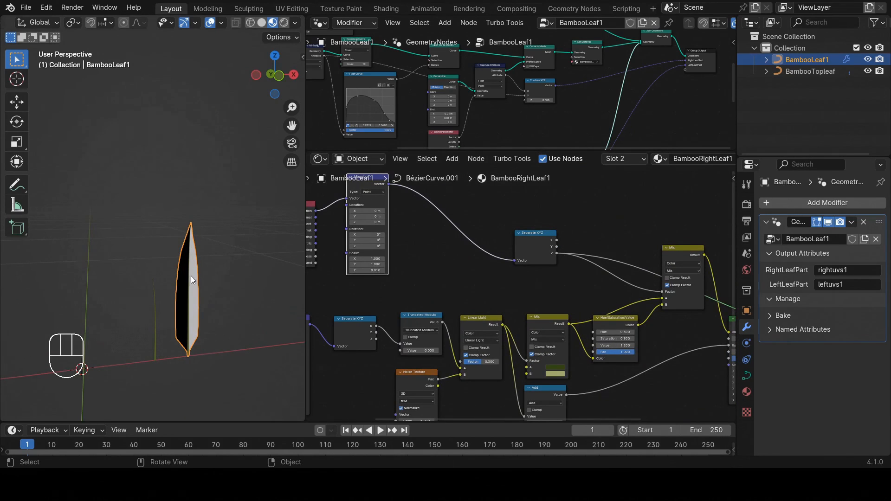
pyautogui.moveTo(447, 293); pyautogui.dragTo(492, 295, button='middle')
pyautogui.scroll(4, 423, 290)
pyautogui.moveTo(412, 277); pyautogui.dragTo(517, 305, button='middle')
pyautogui.scroll(-2, 493, 287)
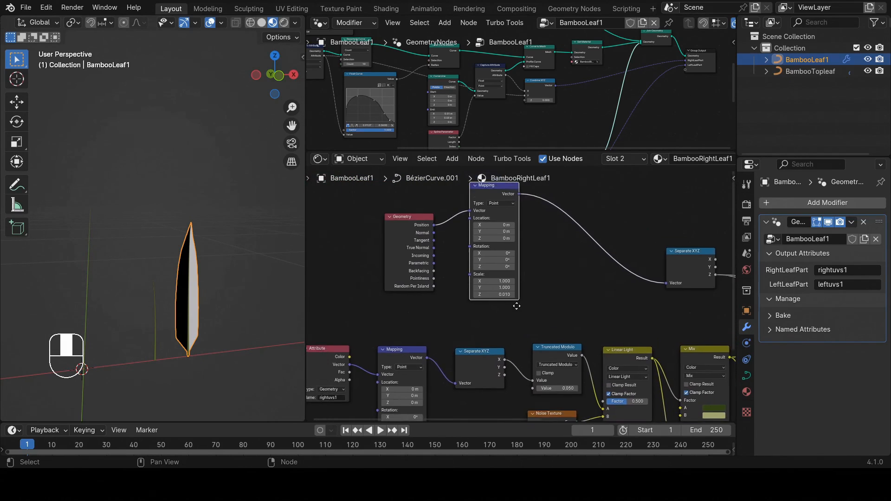
pyautogui.scroll(3, 490, 291)
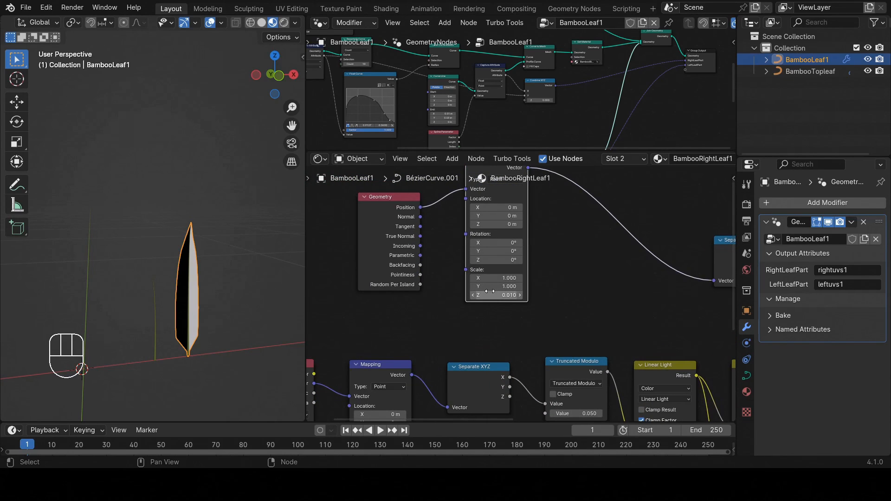
pyautogui.click(488, 294)
pyautogui.write('1')
pyautogui.press('Return')
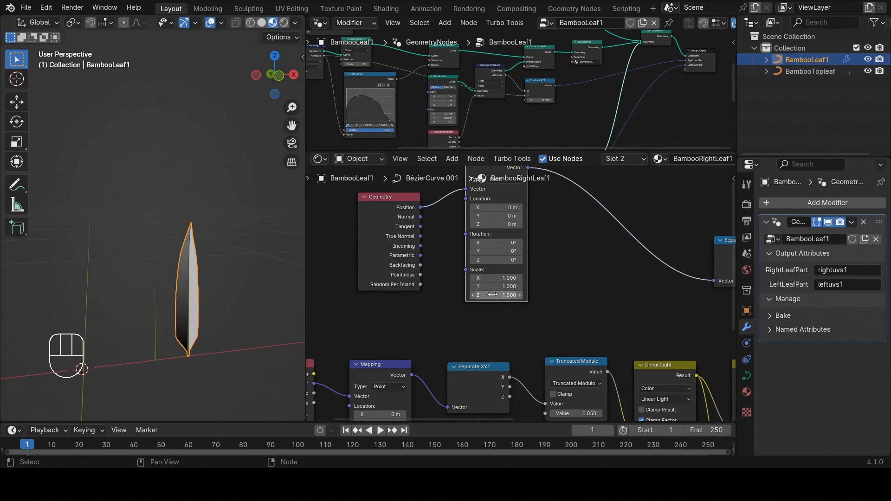
# Step: Test the unscaled height gradient by moving the leaf above the ground and cancelling the move
pyautogui.scroll(-3, 209, 346)
pyautogui.press('g')
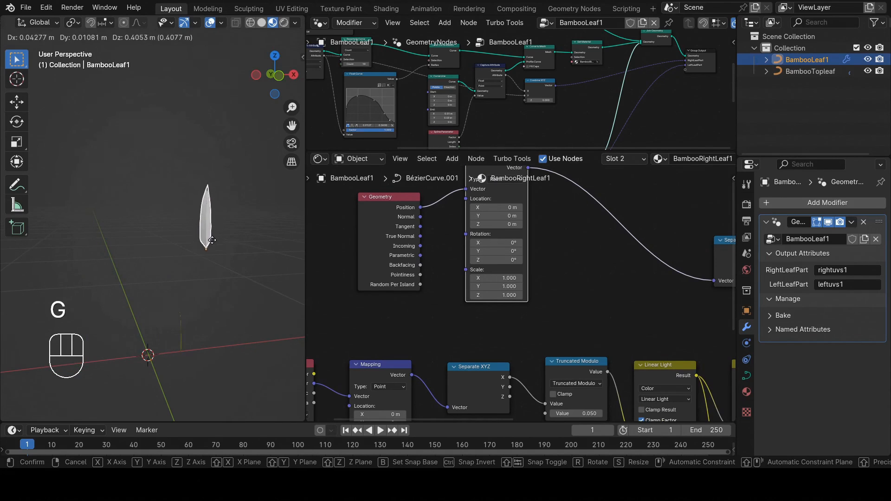
pyautogui.click(227, 306)
pyautogui.scroll(-6, 204, 325)
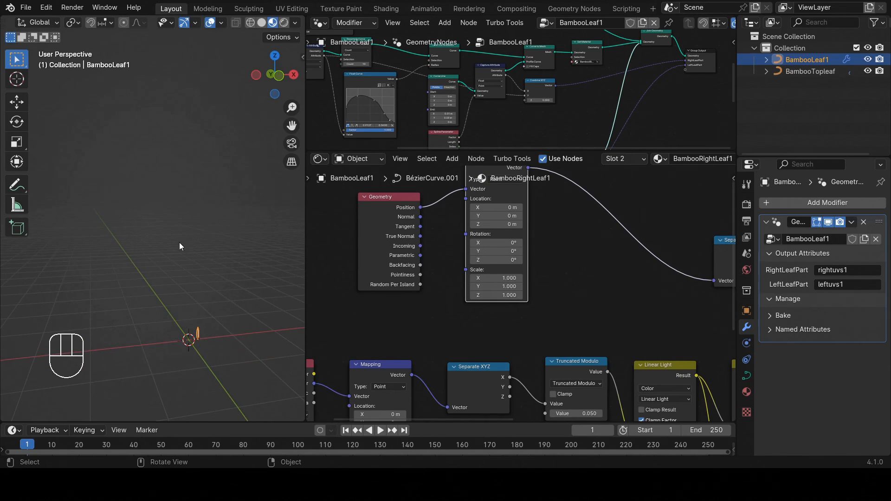
pyautogui.scroll(-2, 196, 321)
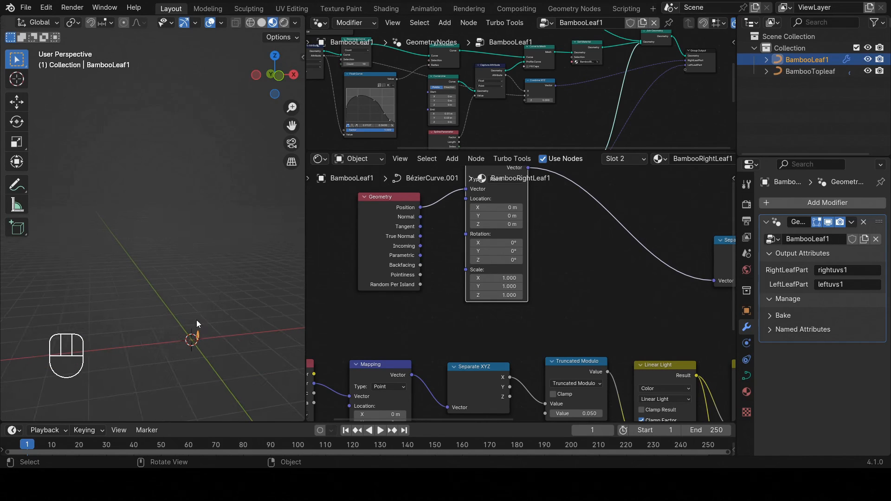
# Step: Set the Z scale of the Mapping node fed by Geometry Position to 0.01
pyautogui.click(489, 299)
pyautogui.write('.01')
pyautogui.press('Return')
# Step: Move the leaf more than 10 m up to inspect the gradient at that height, and undo the move
pyautogui.press('g')
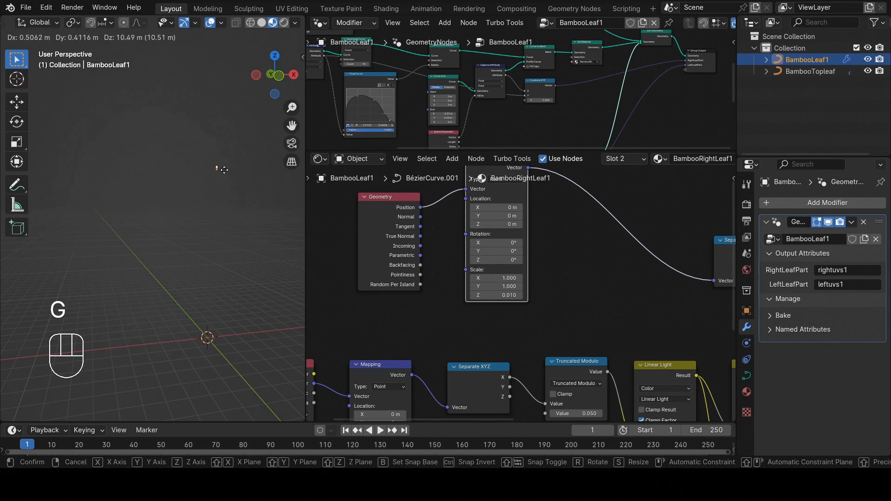
pyautogui.click(231, 143)
pyautogui.scroll(5, 214, 132)
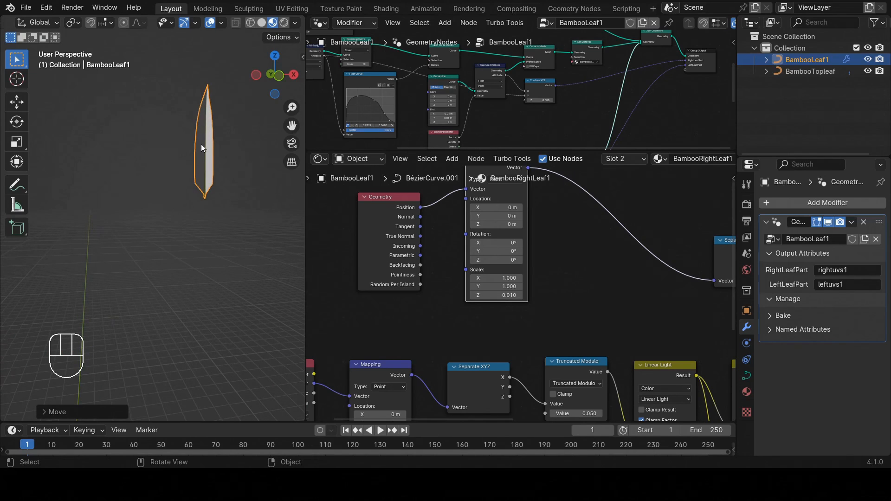
pyautogui.scroll(-1, 201, 144)
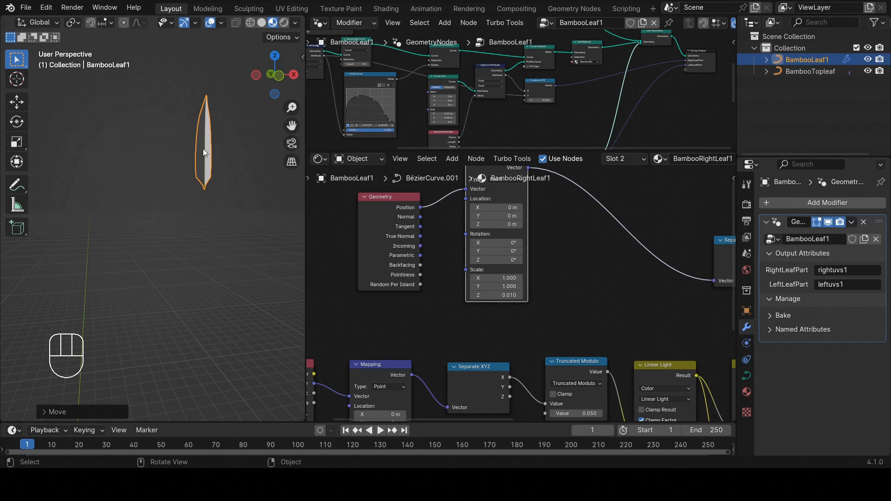
pyautogui.scroll(-5, 203, 149)
pyautogui.hotkey('ctrl', 'z')
pyautogui.scroll(-6, 207, 157)
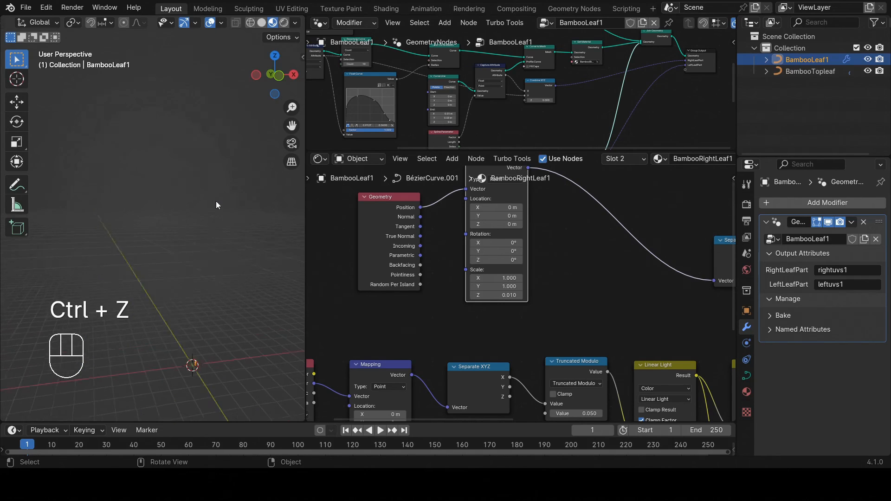
# Step: Reconnect the Principled BSDF output to the Material Output's Surface input in BambooRightLeaf1 and inspect the leaf
pyautogui.scroll(2, 496, 307)
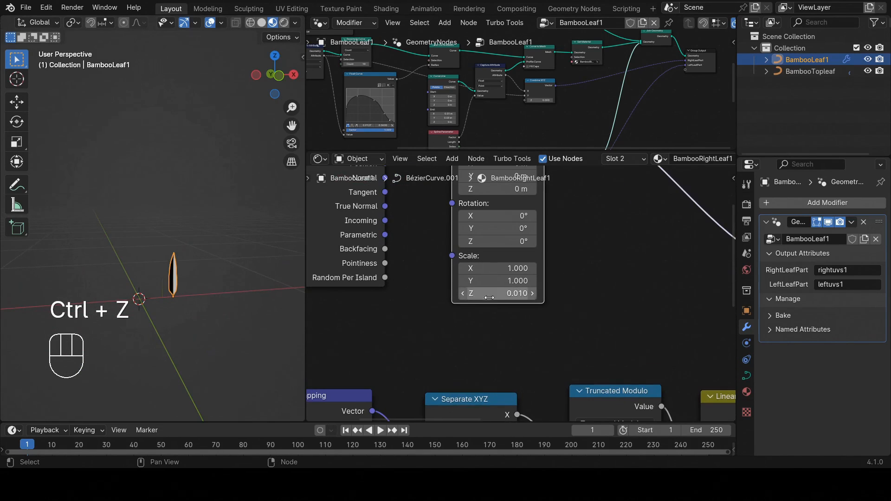
pyautogui.scroll(-3, 518, 325)
pyautogui.moveTo(517, 325); pyautogui.dragTo(540, 265, button='middle')
pyautogui.scroll(-3, 515, 298)
pyautogui.scroll(-4, 544, 317)
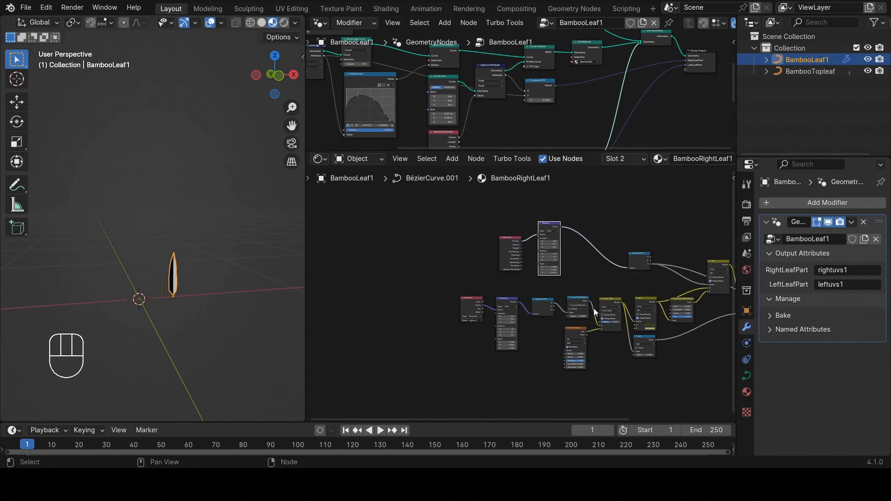
pyautogui.moveTo(600, 306); pyautogui.dragTo(438, 286, button='middle')
pyautogui.scroll(4, 626, 292)
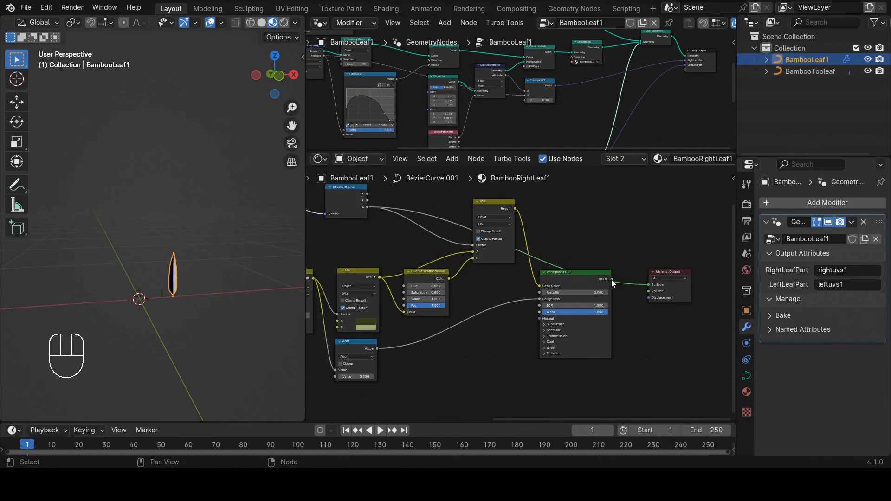
pyautogui.scroll(5, 178, 281)
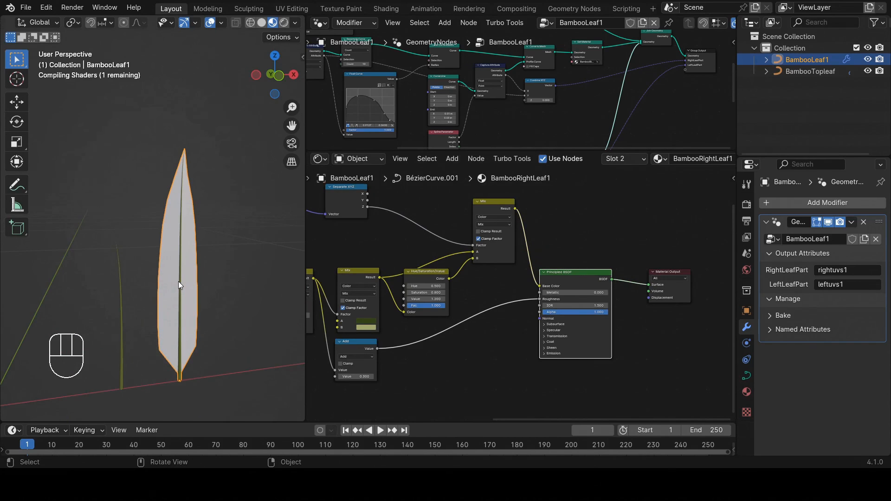
pyautogui.moveTo(178, 281); pyautogui.dragTo(186, 280, button='middle')
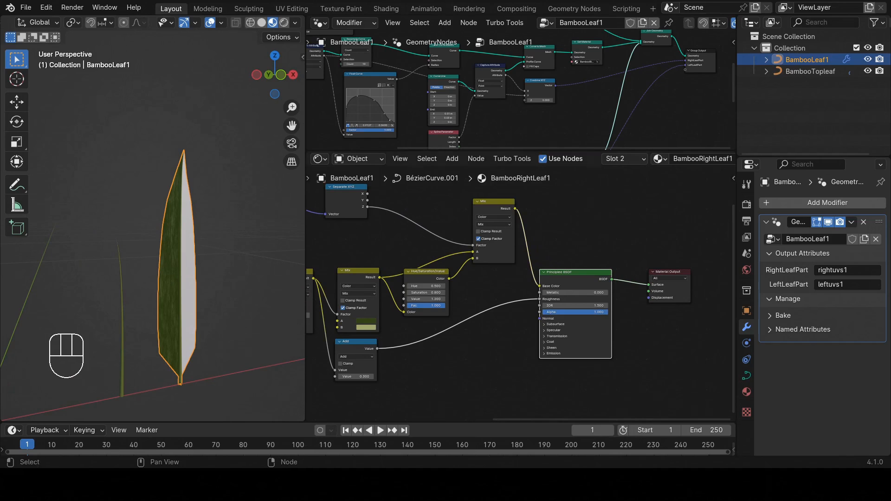
# Step: Insert a Gamma node on the link between the final Mix node's Result and the Principled BSDF's Base Color
pyautogui.moveTo(576, 254); pyautogui.dragTo(544, 293, button='middle')
pyautogui.scroll(2, 545, 281)
pyautogui.hotkey('shift', 'a')
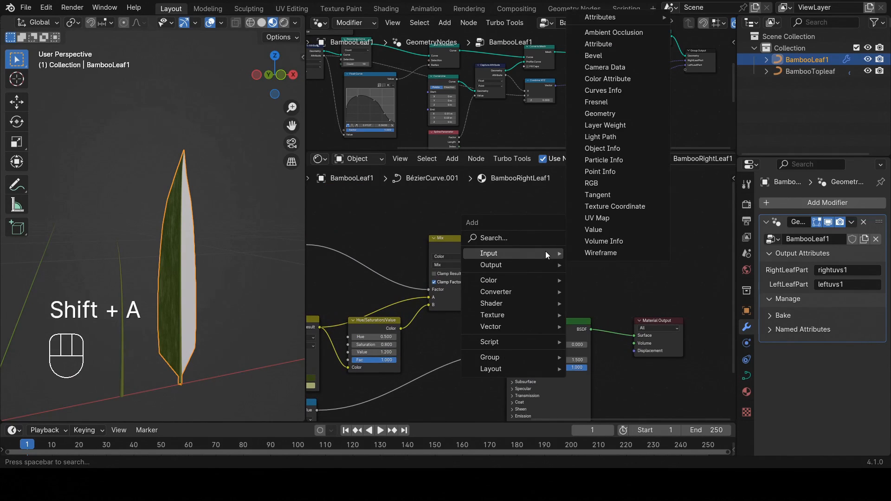
pyautogui.moveTo(503, 280)
pyautogui.click(596, 291)
pyautogui.click(539, 314)
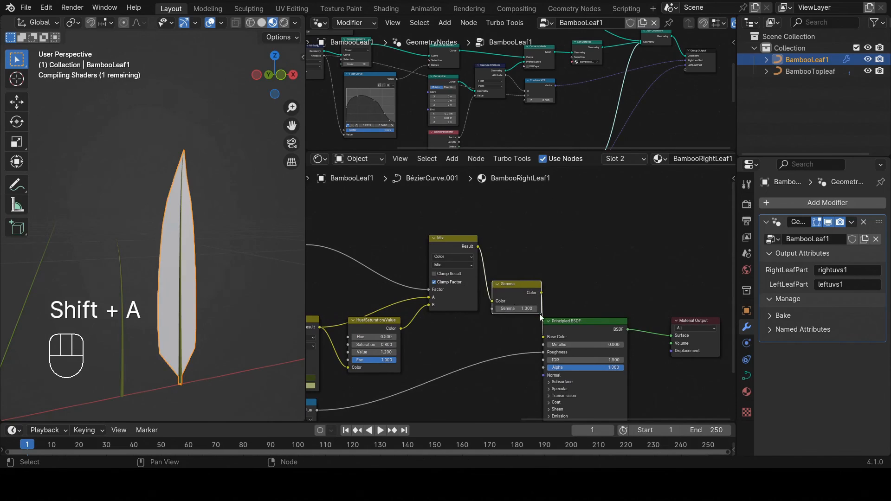
# Step: Set the Gamma node's value to 1.25 and check the darker leaf color
pyautogui.click(530, 310)
pyautogui.write('1.25')
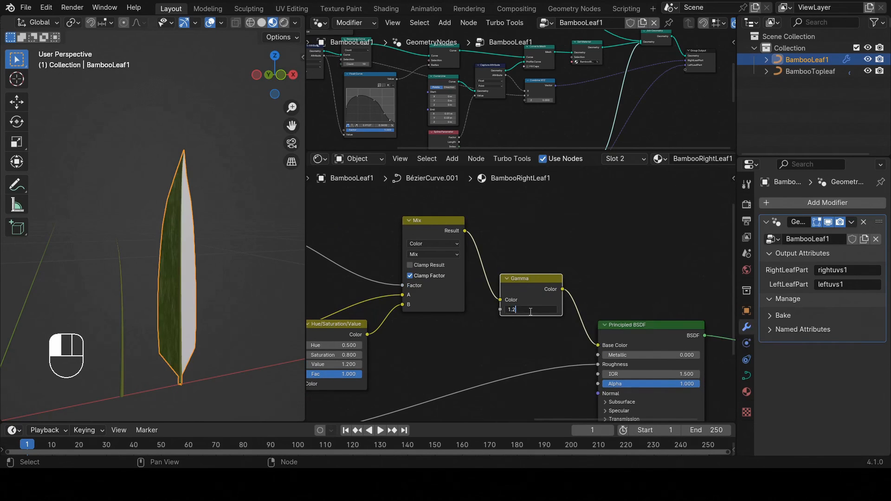
pyautogui.press('Return')
pyautogui.moveTo(153, 278); pyautogui.dragTo(154, 259, button='middle')
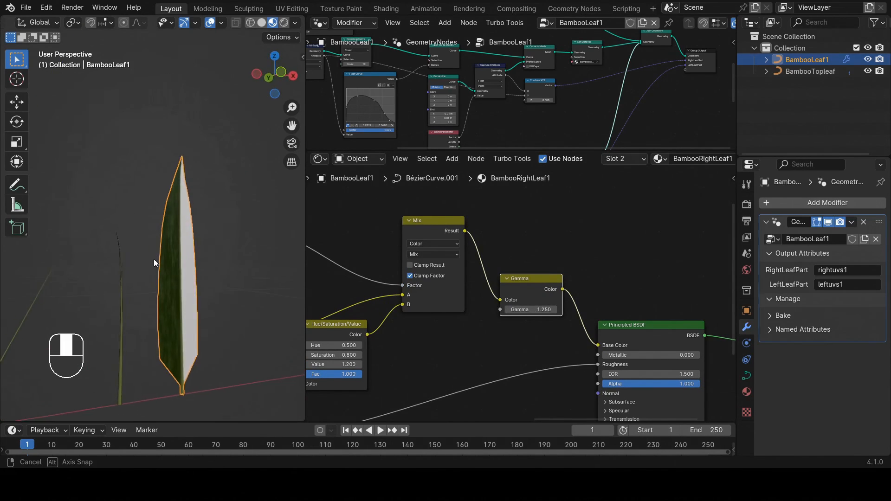
# Step: Insert a Mix Shader node between the Principled BSDF and the Material Output
pyautogui.scroll(-4, 622, 274)
pyautogui.scroll(1, 599, 272)
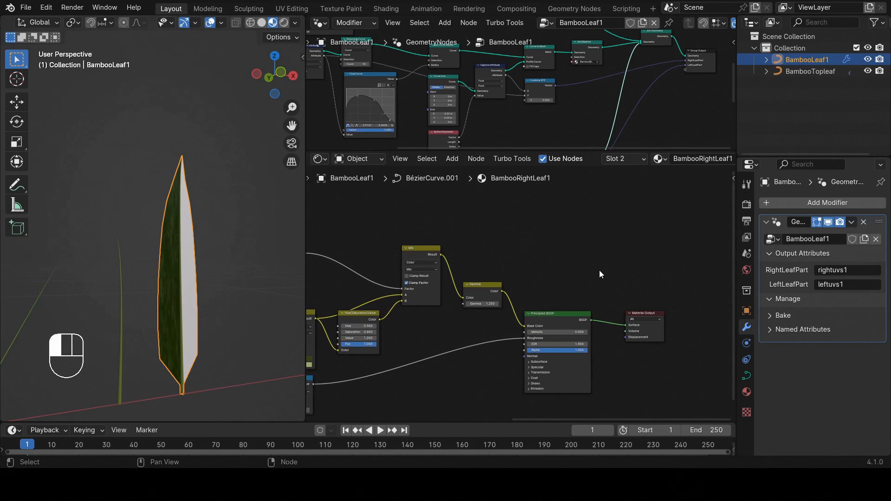
pyautogui.hotkey('shift', 'a')
pyautogui.moveTo(574, 273)
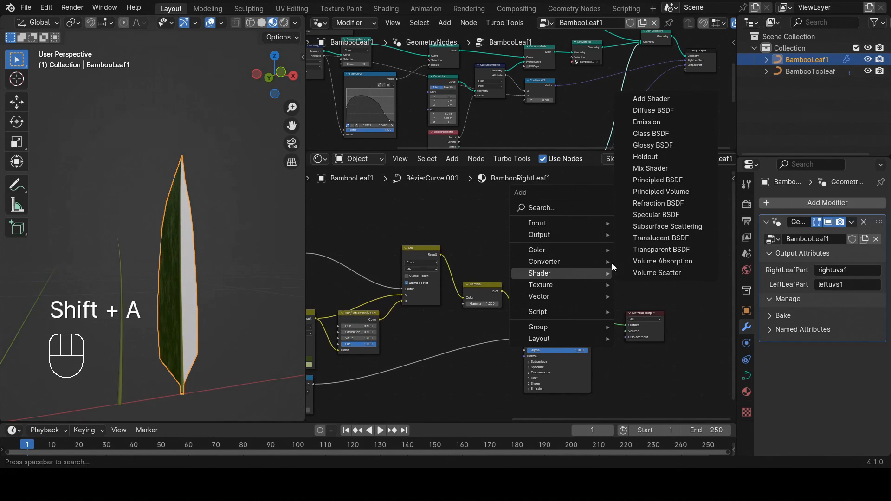
pyautogui.click(594, 305)
# Step: Add a Translucent BSDF, connect it to the Mix Shader's second shader input, and feed its Color from the final Mix node's Result
pyautogui.hotkey('shift', 'a')
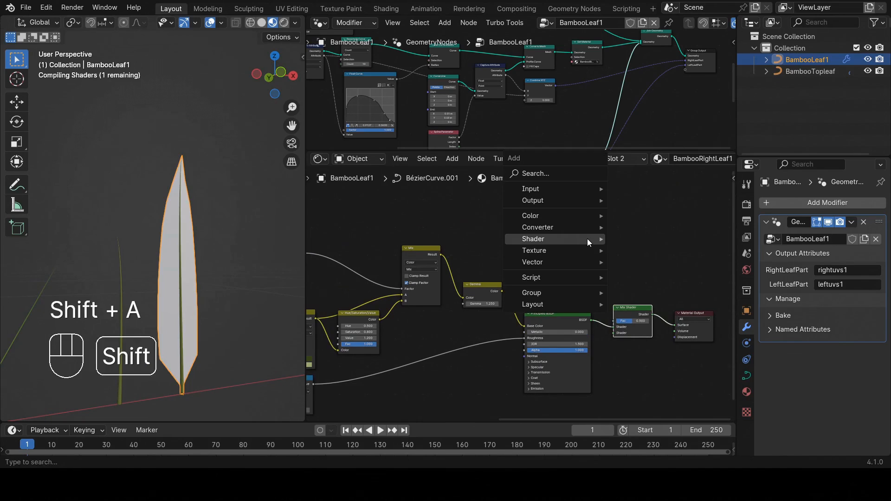
pyautogui.moveTo(586, 239)
pyautogui.click(649, 379)
pyautogui.click(551, 272)
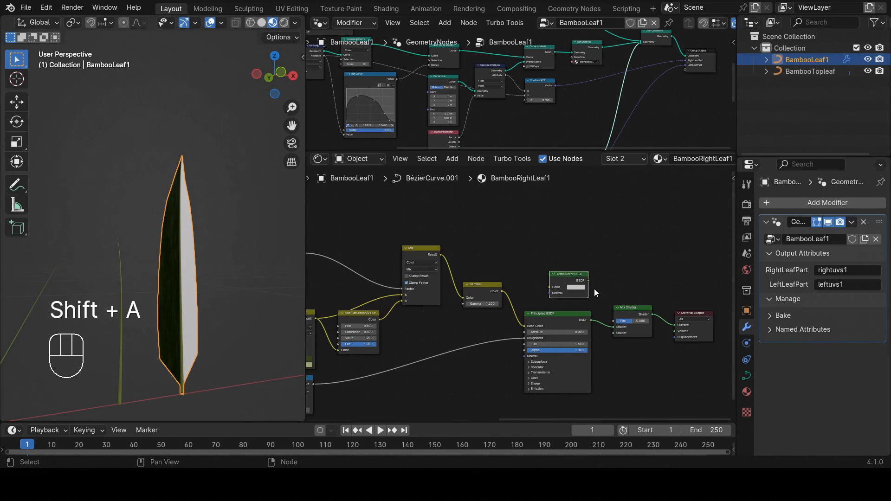
pyautogui.moveTo(589, 280); pyautogui.dragTo(611, 328)
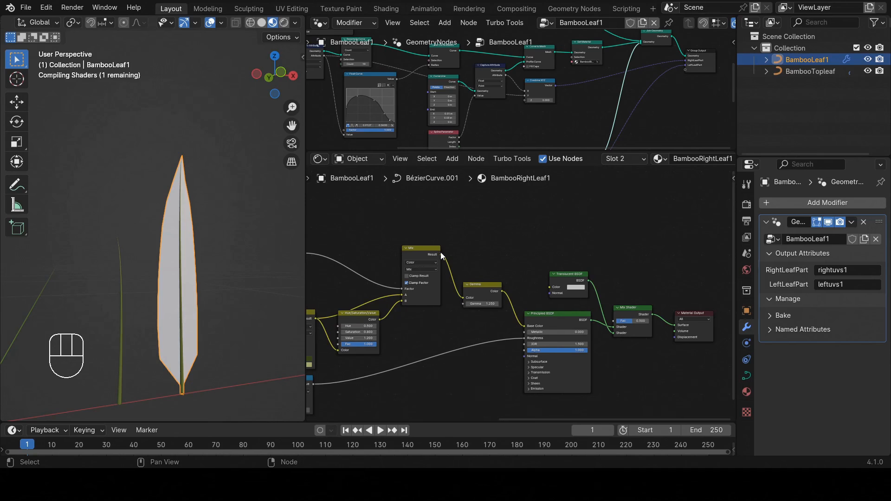
pyautogui.moveTo(441, 254); pyautogui.dragTo(550, 287)
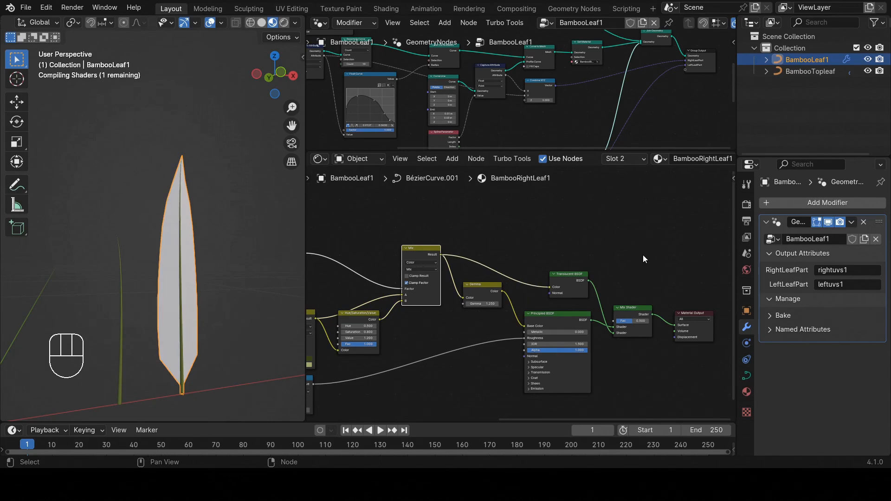
# Step: Set the Mix Shader's factor to 0.05 and check the leaf from another angle
pyautogui.scroll(3, 641, 325)
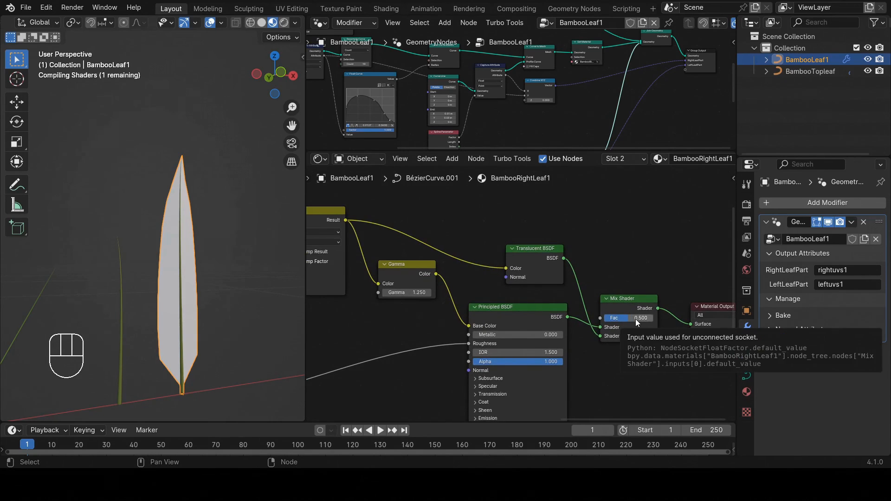
pyautogui.click(636, 319)
pyautogui.write('.05')
pyautogui.press('Return')
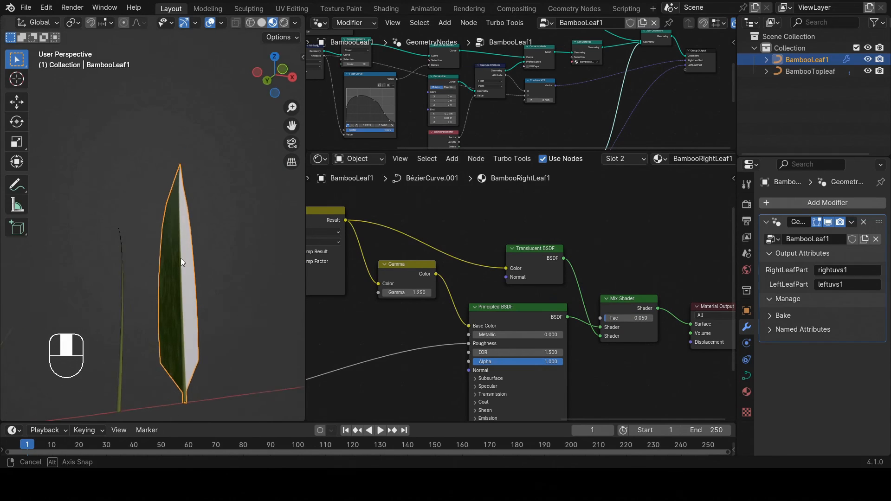
pyautogui.moveTo(180, 258); pyautogui.dragTo(469, 271, button='middle')
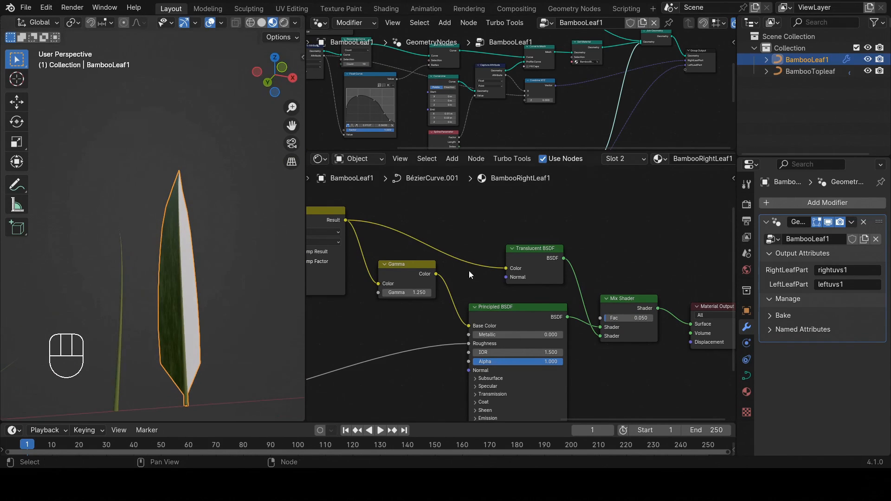
# Step: Select and copy all shader nodes of the BambooRightLeaf1 material
pyautogui.scroll(-2, 606, 285)
pyautogui.scroll(-5, 605, 276)
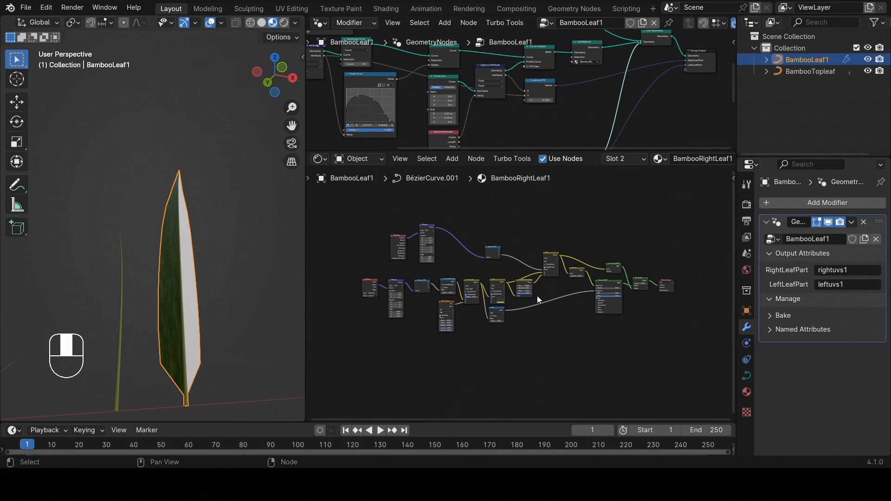
pyautogui.click(746, 393)
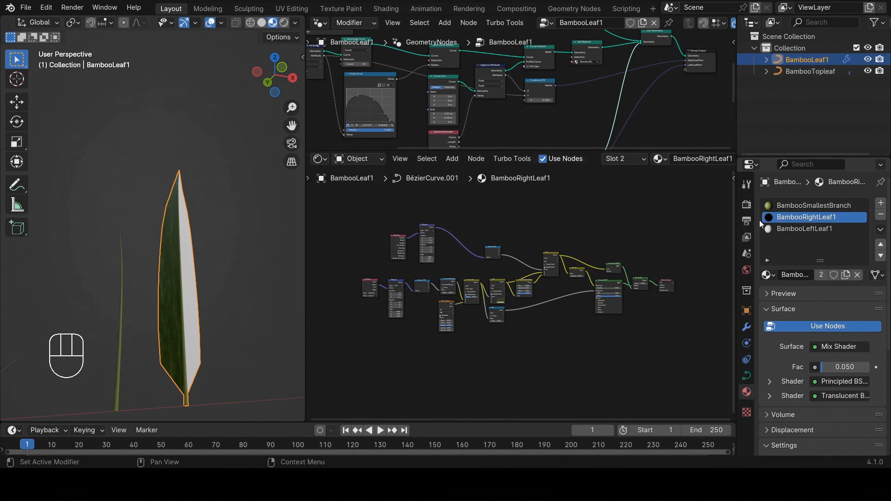
pyautogui.scroll(2, 452, 263)
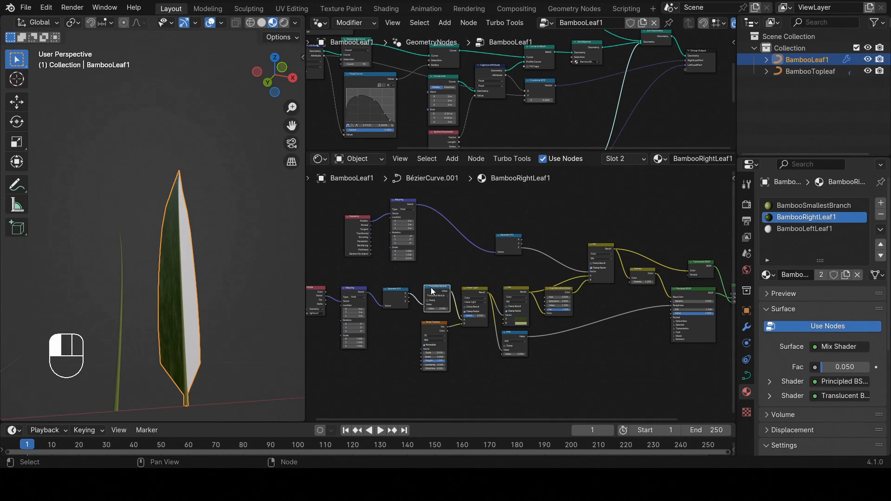
pyautogui.scroll(-2, 430, 288)
pyautogui.press('a')
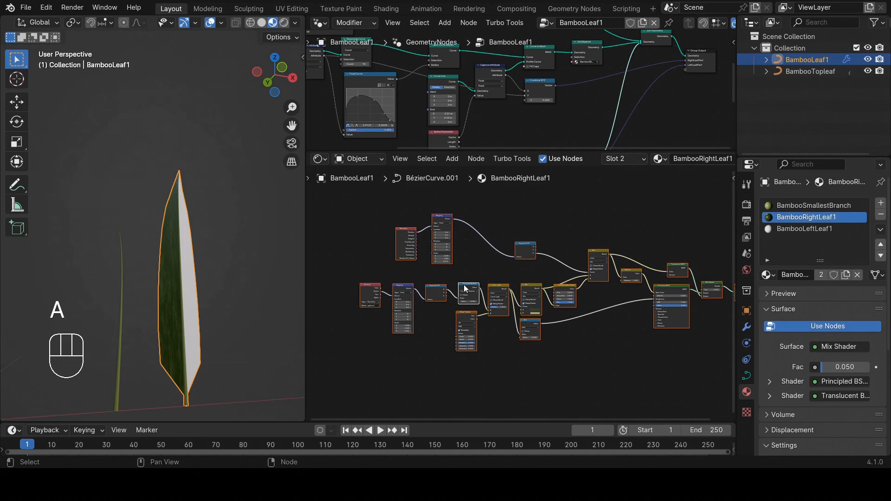
pyautogui.hotkey('ctrl', 'c')
pyautogui.hotkey('ctrl', 'c')
pyautogui.hotkey('ctrl', 'c')
pyautogui.hotkey('ctrl', 'c')
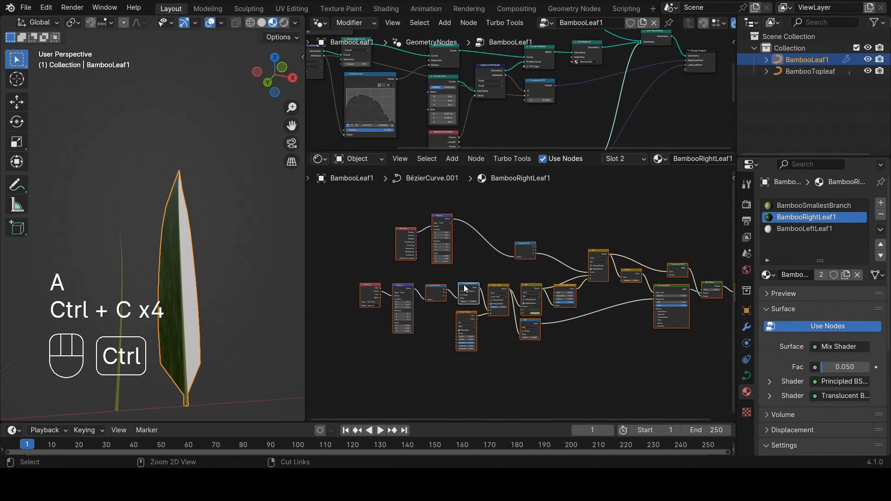
# Step: Replace the default nodes of the BambooLeftLeaf1 material with the copied right-leaf nodes and inspect the leaf
pyautogui.click(801, 229)
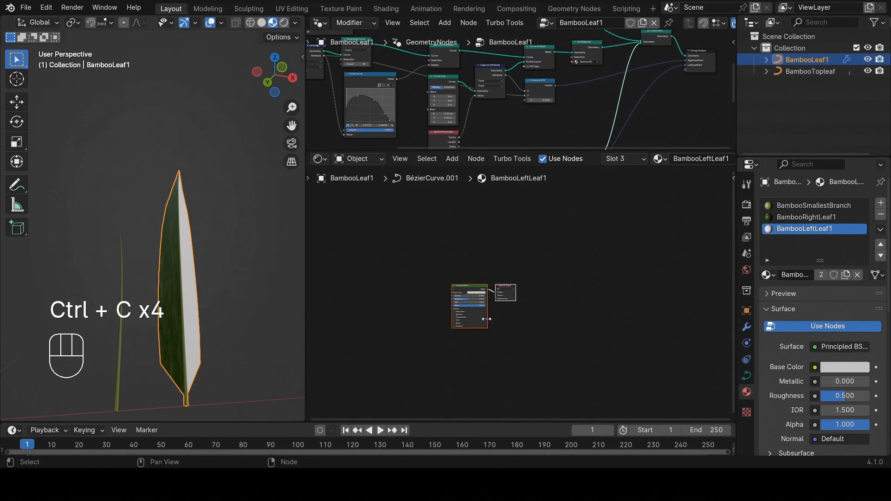
pyautogui.scroll(3, 561, 317)
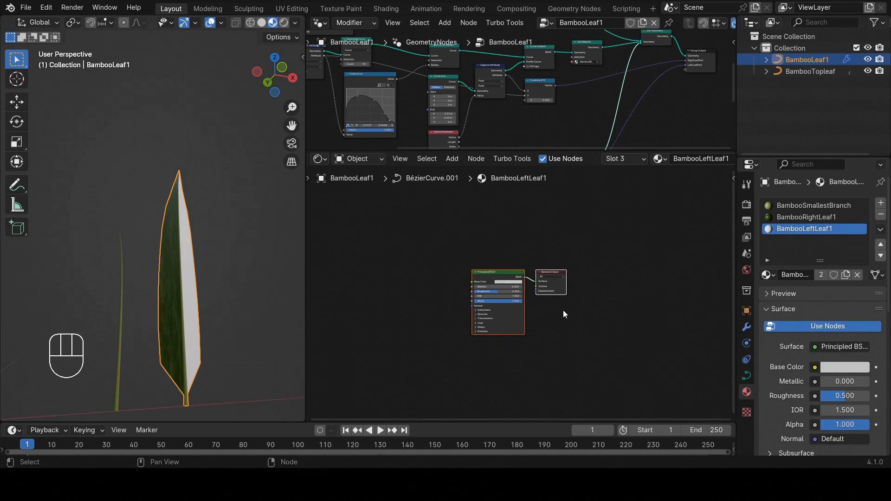
pyautogui.press('x')
pyautogui.hotkey('ctrl', 'v')
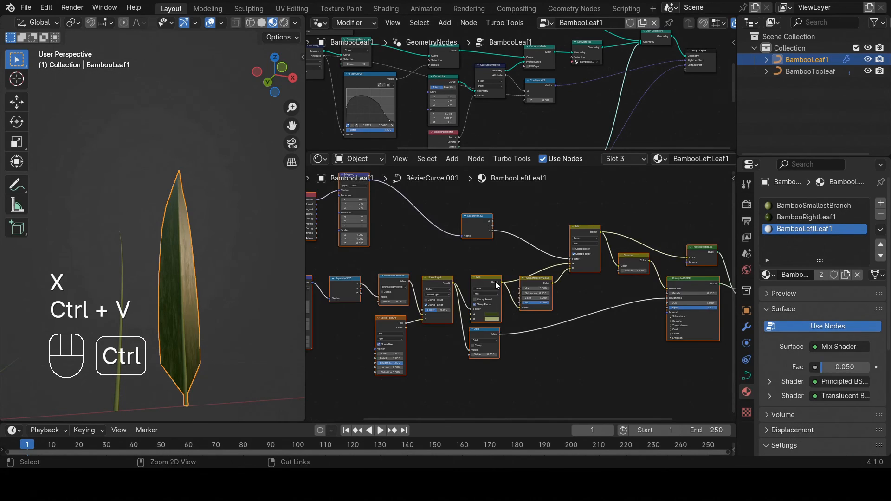
pyautogui.moveTo(177, 297)
pyautogui.mouseDown(button='middle')
pyautogui.moveTo(165, 301)
pyautogui.moveTo(183, 307)
pyautogui.mouseUp(button='middle')
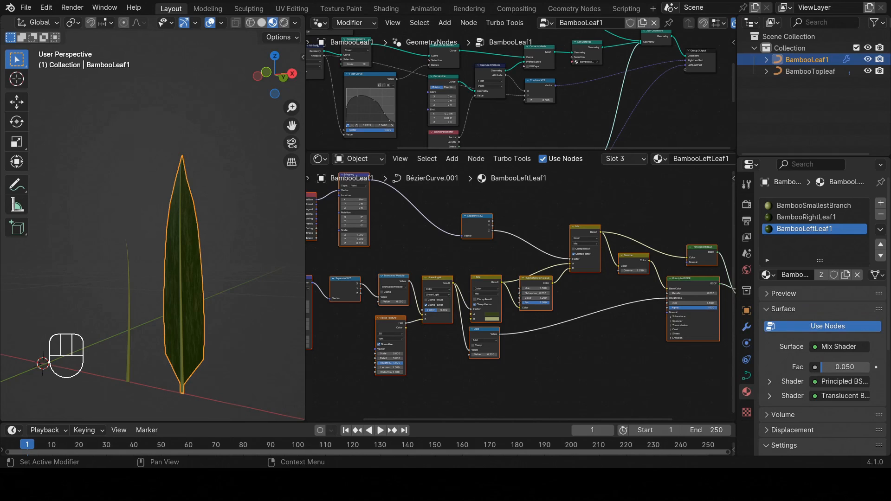
pyautogui.scroll(-3, 438, 326)
pyautogui.moveTo(437, 327); pyautogui.dragTo(605, 323, button='middle')
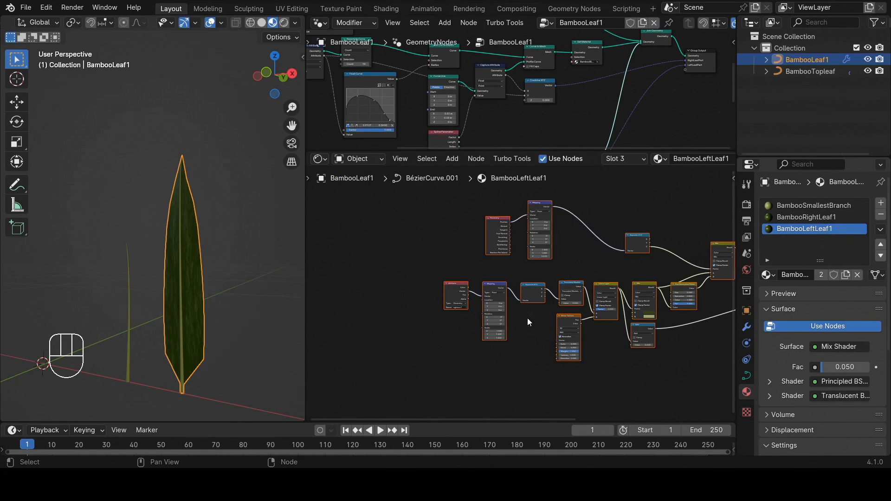
# Step: Rename the Attribute node's attribute to leftuvs1 in the BambooLeftLeaf1 material and check the leaf in the viewport
pyautogui.scroll(7, 441, 305)
pyautogui.scroll(2, 468, 314)
pyautogui.click(470, 301)
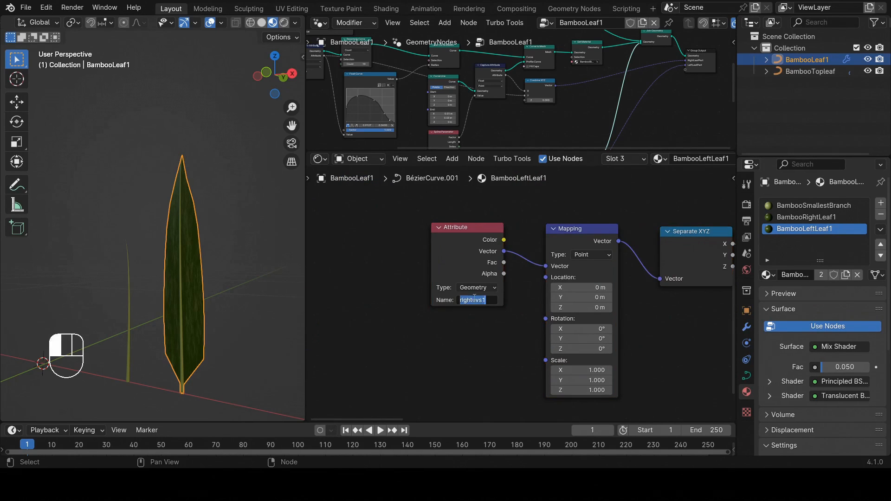
pyautogui.press('BackSpace')
pyautogui.press('BackSpace')
pyautogui.press('BackSpace')
pyautogui.press('BackSpace')
pyautogui.press('BackSpace')
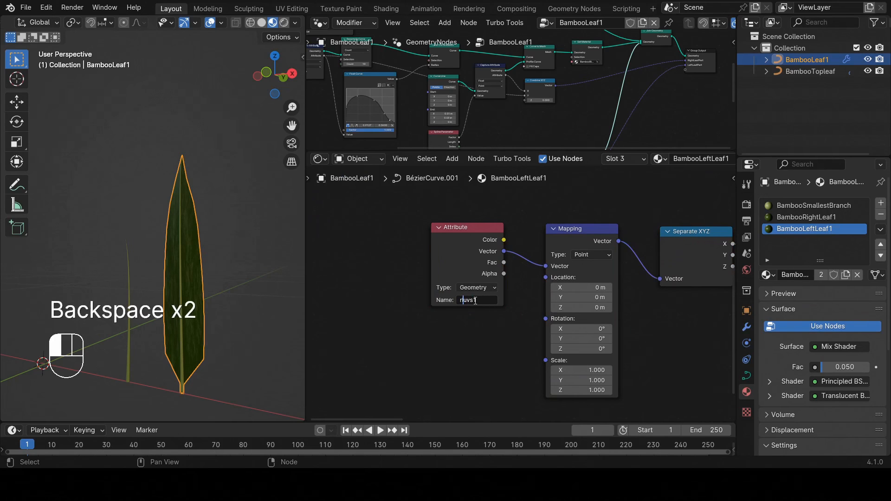
pyautogui.write('left')
pyautogui.click(475, 302)
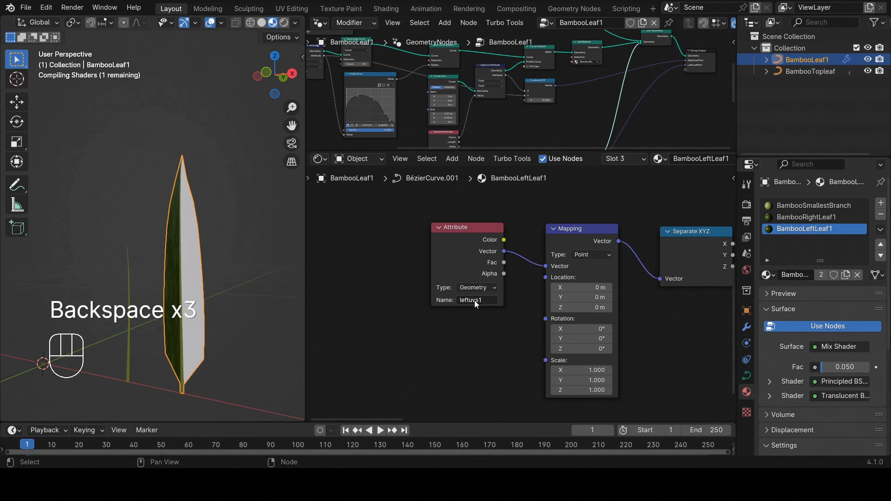
pyautogui.scroll(1, 475, 304)
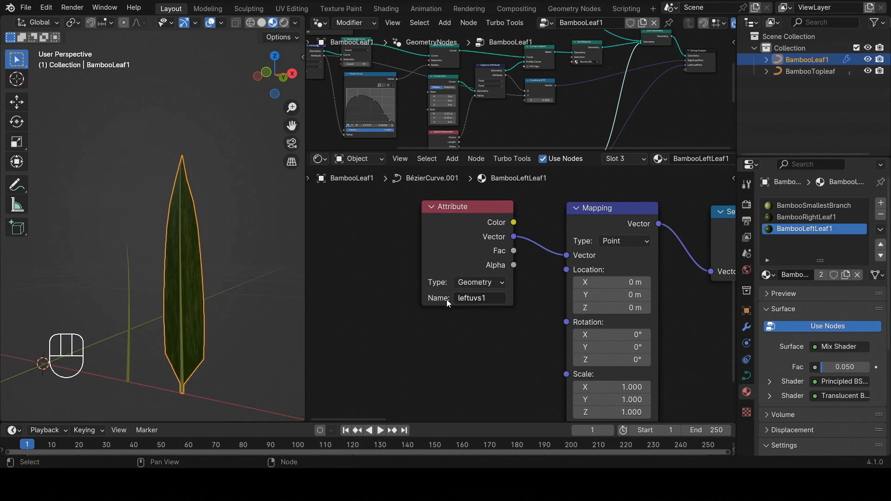
pyautogui.moveTo(186, 260); pyautogui.dragTo(153, 263, button='middle')
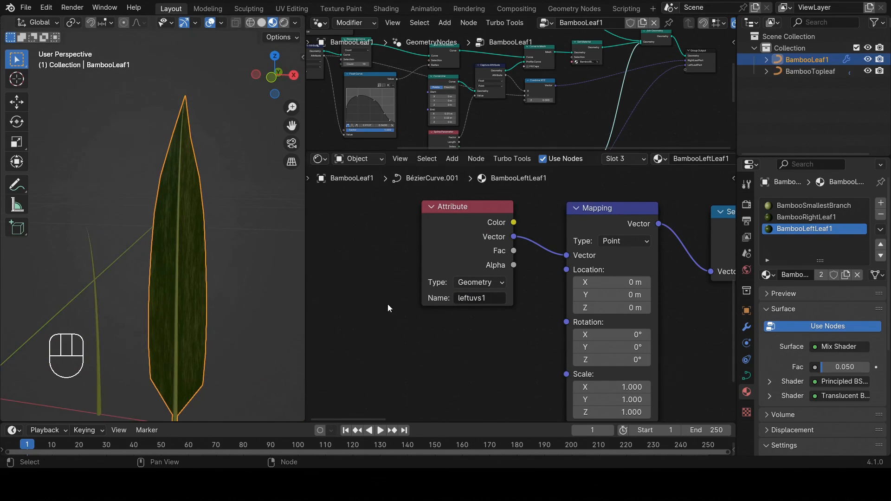
# Step: Set the X location of the lower Mapping node, fed by the leftuvs1 attribute, to 1 m
pyautogui.scroll(-3, 598, 328)
pyautogui.moveTo(637, 322); pyautogui.dragTo(528, 328, button='middle')
pyautogui.scroll(2, 525, 311)
pyautogui.click(514, 296)
pyautogui.write('1')
pyautogui.press('Return')
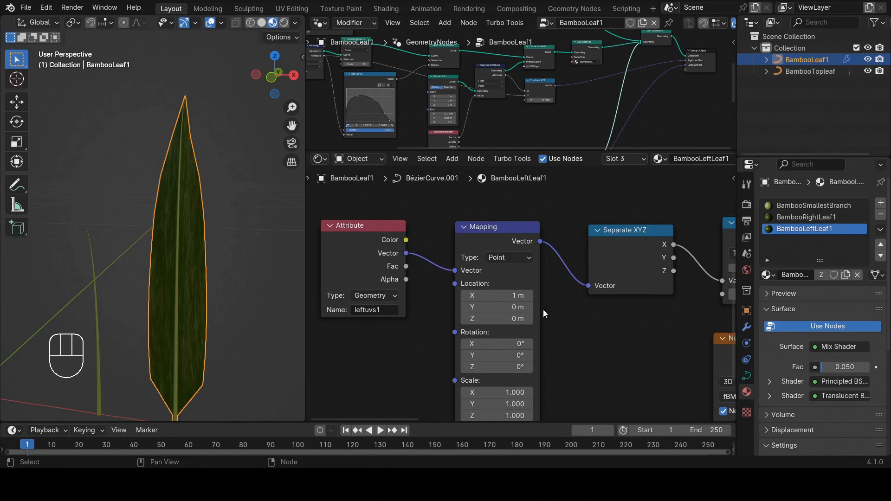
# Step: Compare the Mapping nodes of the BambooRightLeaf1 and BambooLeftLeaf1 materials and inspect the leaf from another angle
pyautogui.click(800, 218)
pyautogui.scroll(-3, 522, 318)
pyautogui.scroll(2, 546, 299)
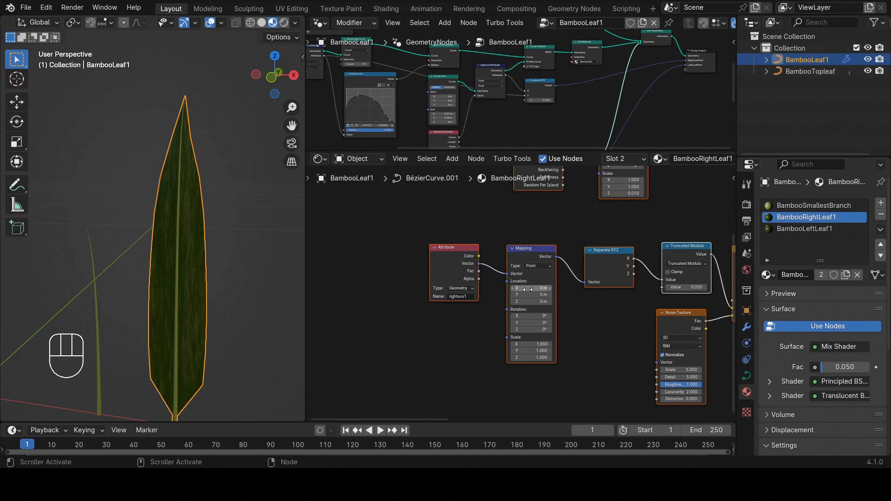
pyautogui.click(789, 229)
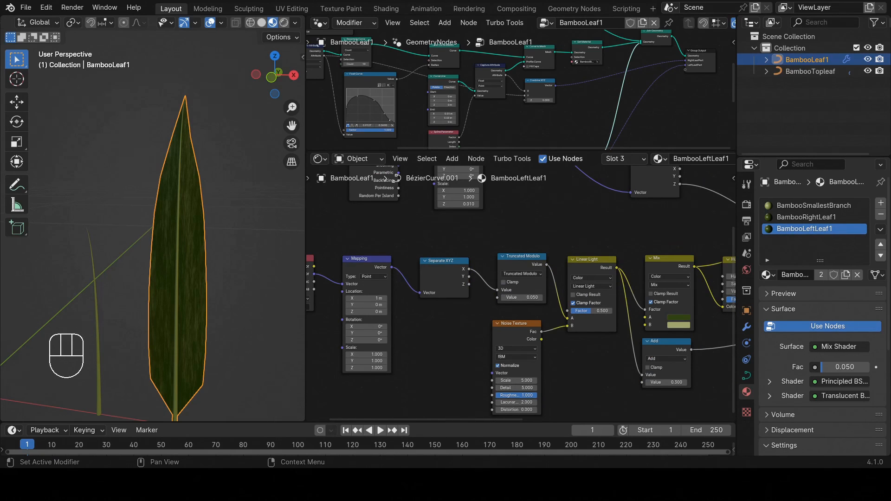
pyautogui.scroll(-4, 206, 239)
pyautogui.moveTo(189, 238); pyautogui.dragTo(206, 240, button='middle')
pyautogui.scroll(3, 206, 240)
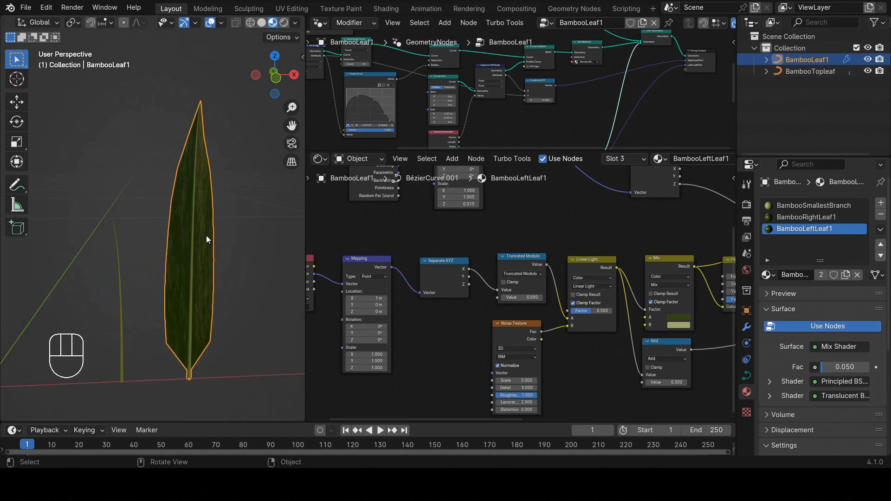
# Step: In front orthographic view, duplicate BambooLeaf1 and place the copy about 0.077 m away along X
pyautogui.press('KP_1')
pyautogui.press('KP_5')
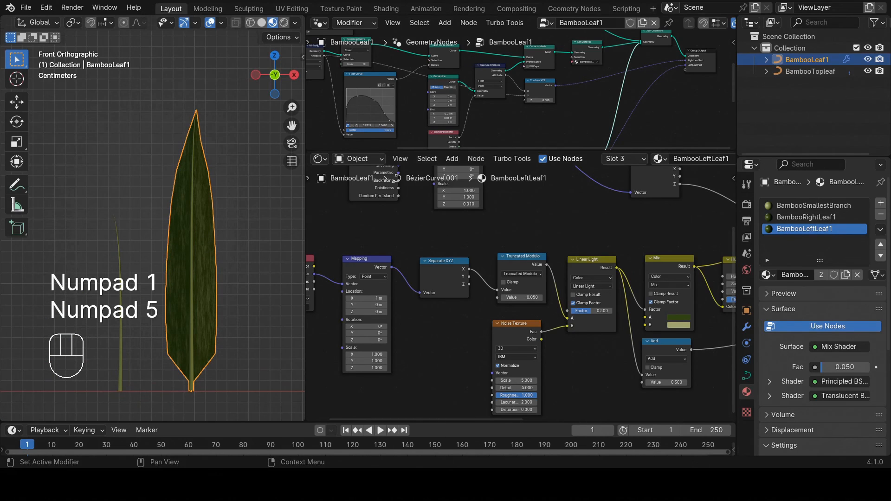
pyautogui.scroll(-3, 200, 260)
pyautogui.keyDown('shift'); pyautogui.moveTo(200, 261); pyautogui.dragTo(142, 245, button='middle'); pyautogui.keyUp('shift')
pyautogui.hotkey('shift', 'd')
pyautogui.press('x')
pyautogui.click(194, 252)
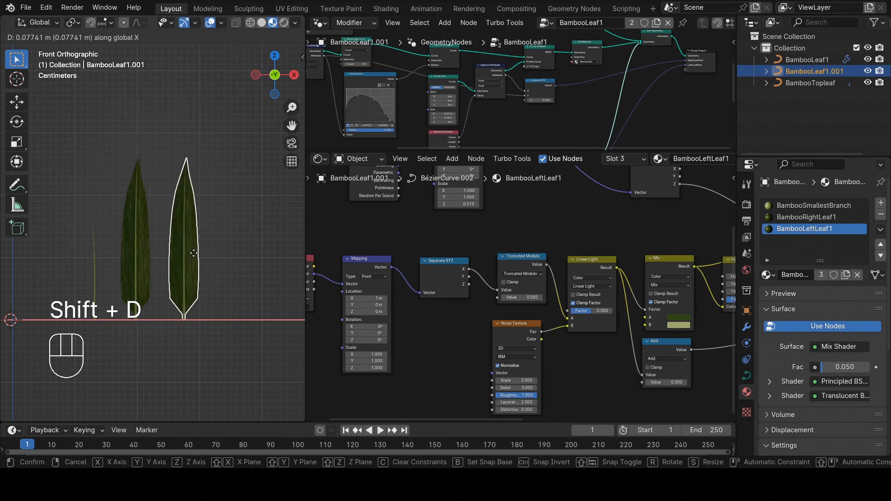
# Step: Edit the duplicated leaf's curve by lowering its tip control point to shorten the leaf and tilting the tip's handles
pyautogui.press('Tab')
pyautogui.click(187, 161)
pyautogui.press('g')
pyautogui.click(192, 204)
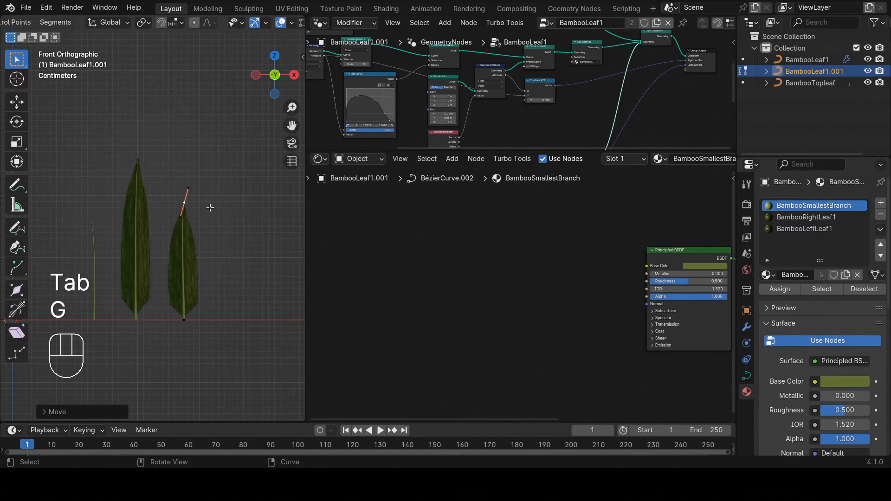
pyautogui.press('r')
pyautogui.click(188, 195)
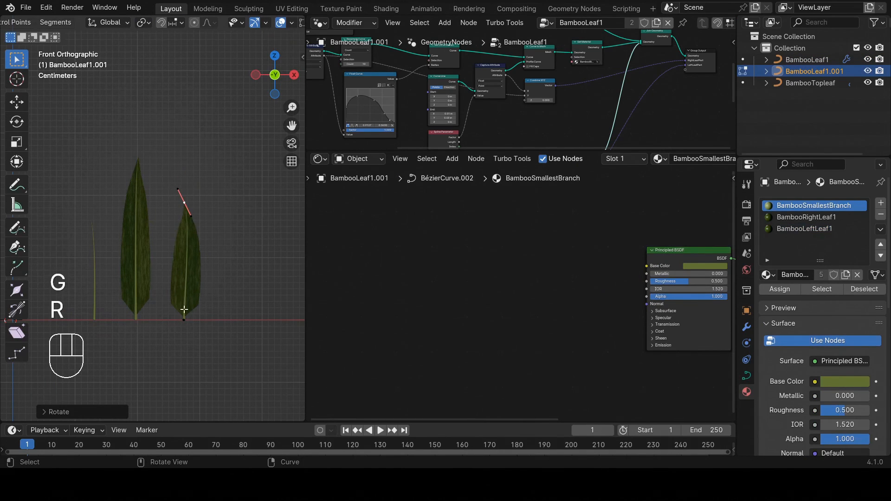
# Step: Select the base control point of the duplicated leaf's curve and rotate its handles to adjust the leaf's bend
pyautogui.click(184, 309)
pyautogui.press('r')
pyautogui.press('r')
pyautogui.click(210, 282)
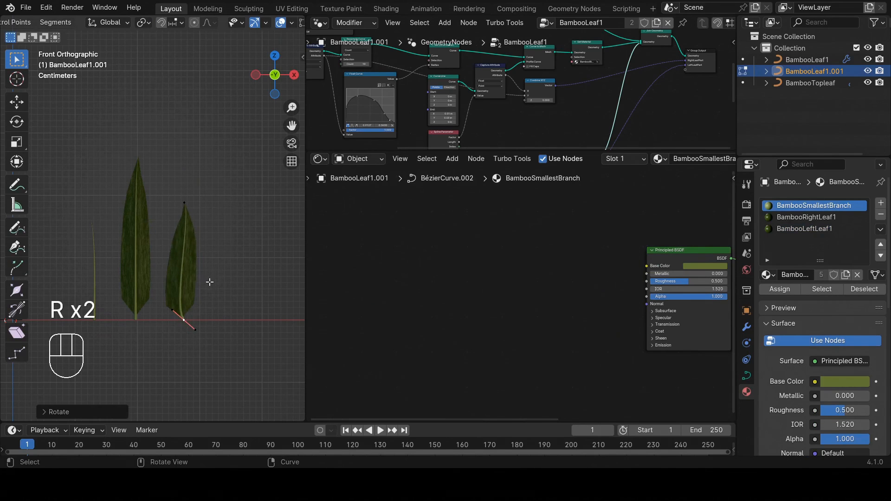
pyautogui.press('r')
pyautogui.click(202, 253)
# Step: Raise the duplicated leaf's tip control point about 0.008 m and return to Object Mode
pyautogui.click(186, 204)
pyautogui.press('g')
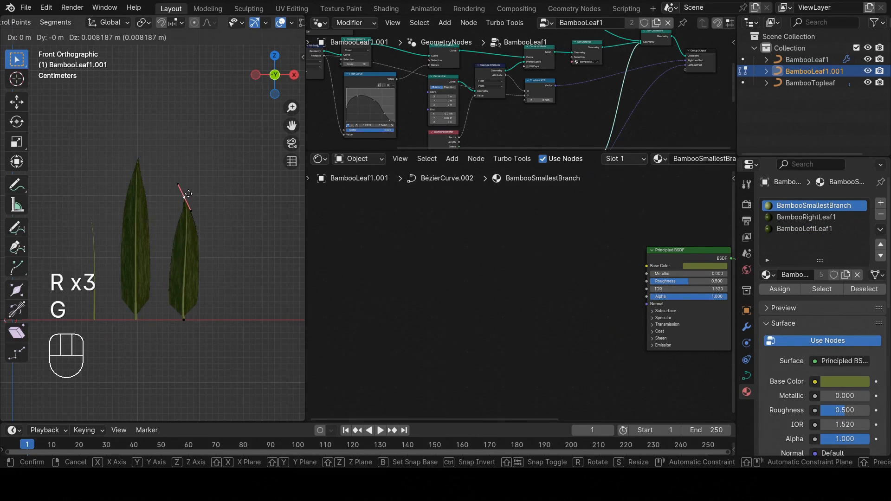
pyautogui.click(188, 194)
pyautogui.press('Tab')
# Step: Rename the duplicated leaf object as BambooLeaf2
pyautogui.doubleClick(811, 70)
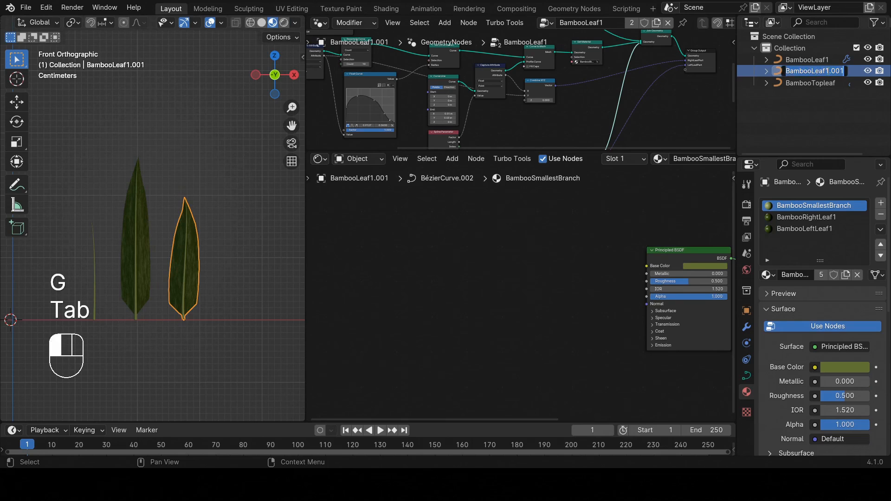
pyautogui.click(843, 71)
pyautogui.press('BackSpace')
pyautogui.press('BackSpace')
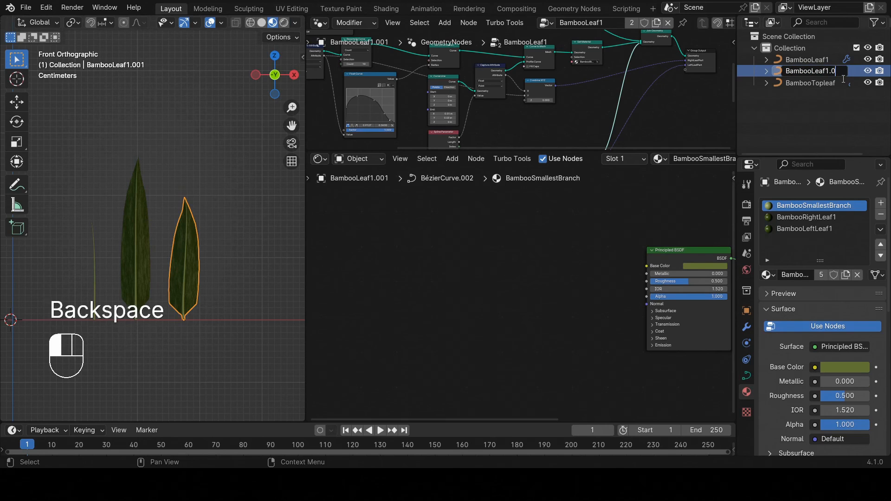
pyautogui.press('BackSpace')
pyautogui.press('BackSpace')
pyautogui.press('BackSpace')
pyautogui.write('2')
pyautogui.press('Return')
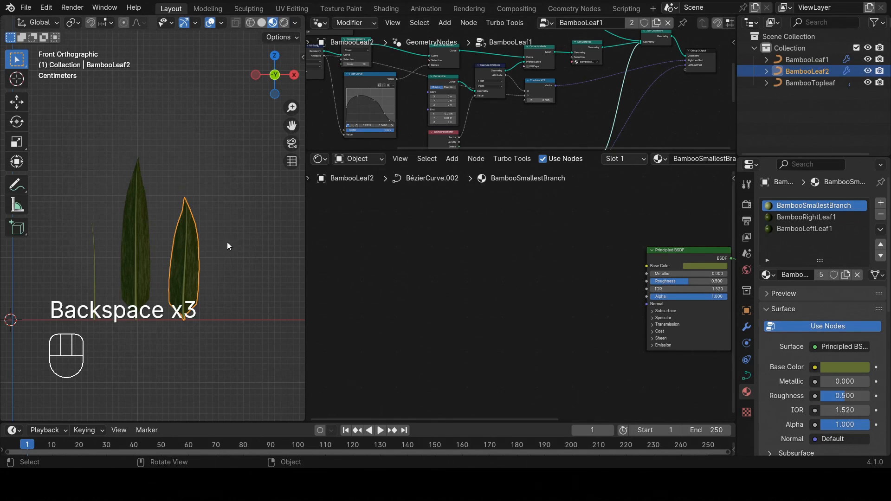
# Step: Duplicate BambooLeaf2 and place the copy beside it, with its base on the X axis
pyautogui.keyDown('shift'); pyautogui.moveTo(227, 242); pyautogui.dragTo(185, 209, button='middle'); pyautogui.keyUp('shift')
pyautogui.hotkey('shift', 'd')
pyautogui.click(215, 237)
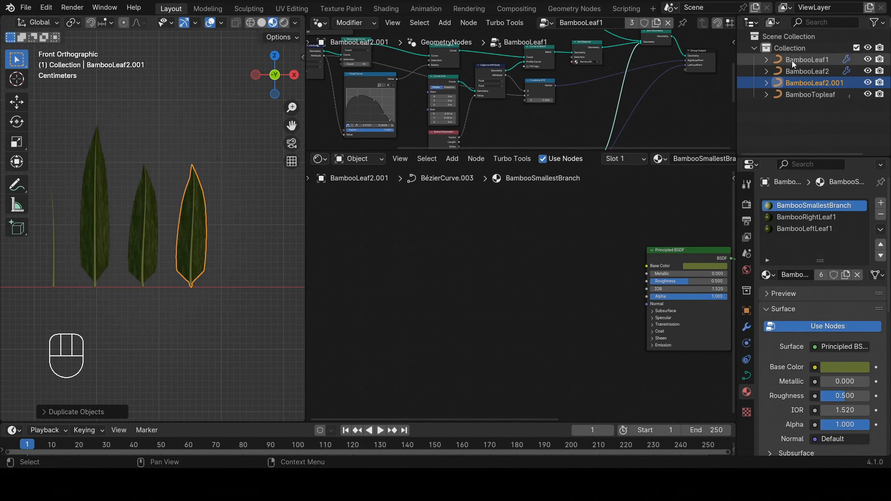
# Step: Rename the copy of BambooLeaf2 as BambooLeaf3
pyautogui.doubleClick(845, 83)
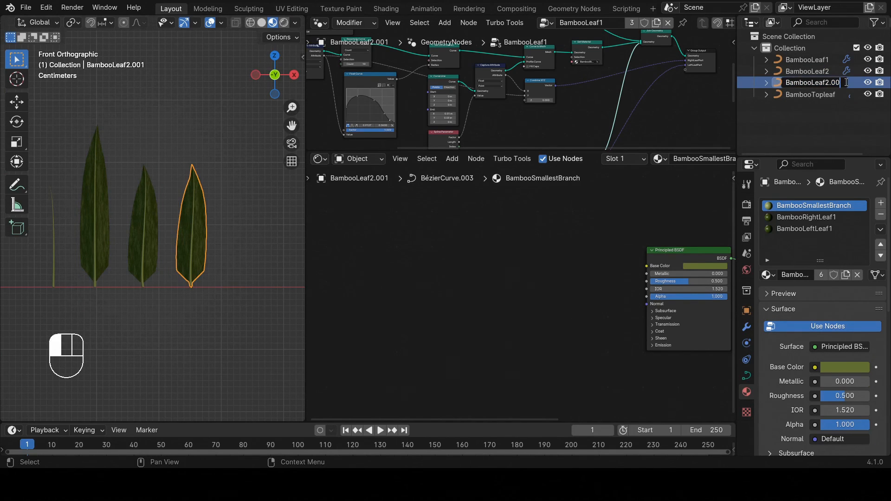
pyautogui.press('BackSpace')
pyautogui.press('BackSpace')
pyautogui.press('BackSpace')
pyautogui.press('BackSpace')
pyautogui.write('3')
pyautogui.press('Return')
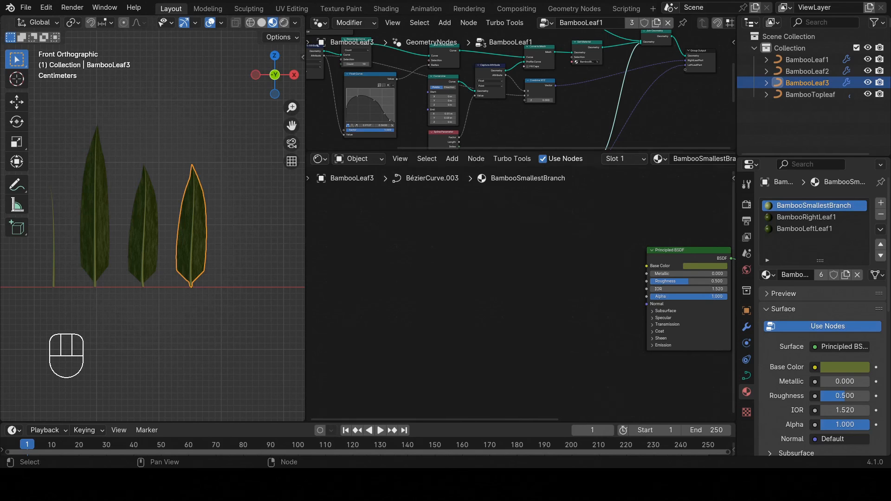
# Step: Lengthen BambooLeaf3 by raising its curve's tip control point, rotate the tip's handles about 13°, and leave Edit Mode
pyautogui.scroll(2, 186, 177)
pyautogui.press('Tab')
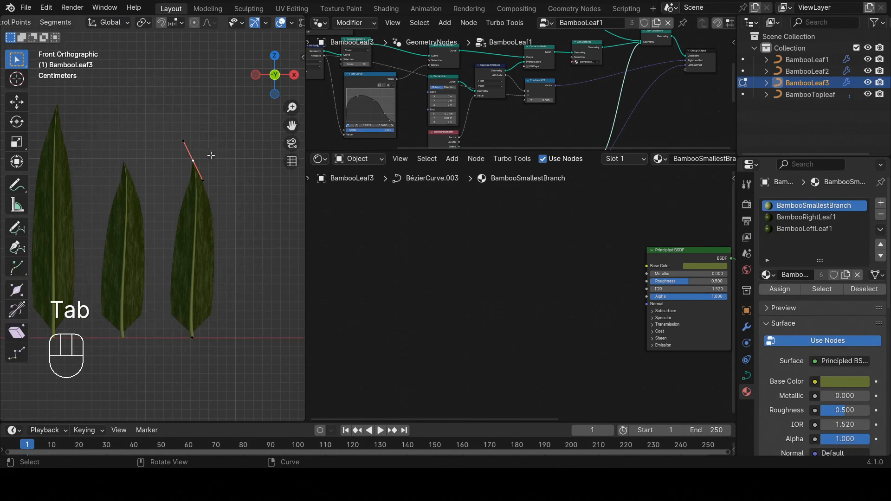
pyautogui.press('g')
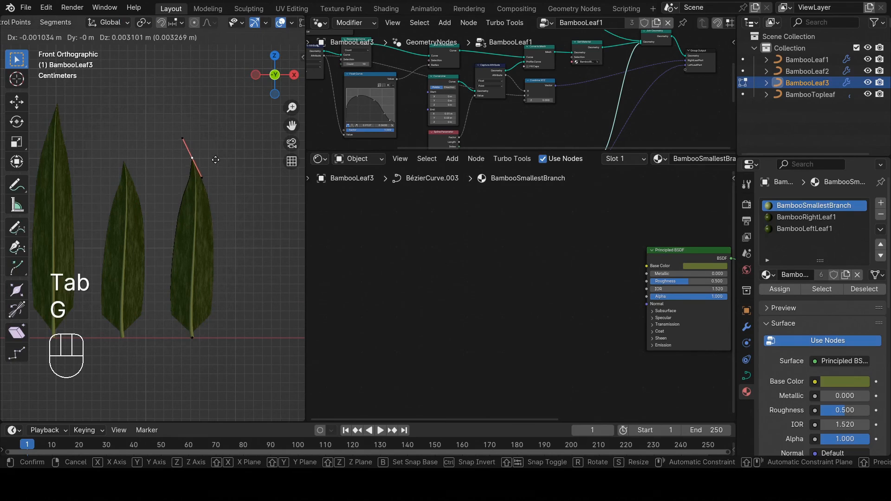
pyautogui.click(216, 137)
pyautogui.press('r')
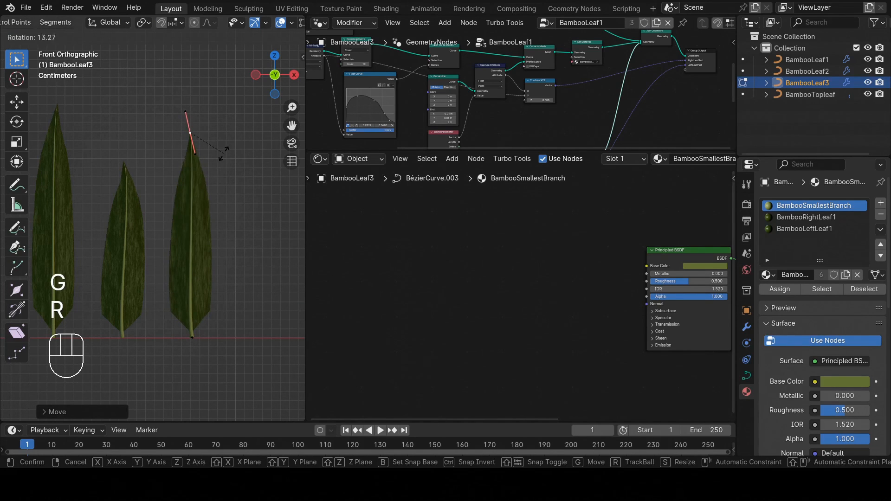
pyautogui.click(222, 156)
pyautogui.press('Tab')
# Step: Deselect everything, widen the 3D viewport across the node editors, and view the three leaves at an angle
pyautogui.scroll(-2, 227, 240)
pyautogui.hotkey('alt', 'a')
pyautogui.moveTo(227, 238); pyautogui.dragTo(286, 205, button='middle')
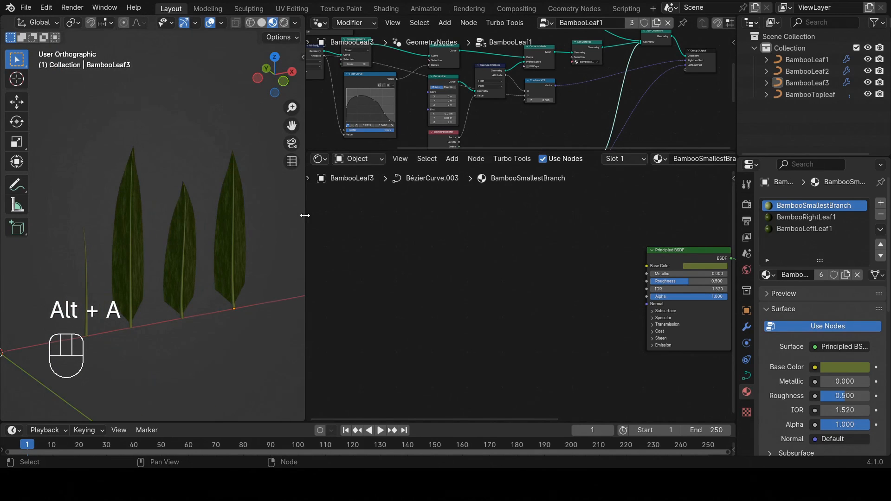
pyautogui.moveTo(304, 215); pyautogui.dragTo(551, 232)
pyautogui.scroll(-2, 388, 274)
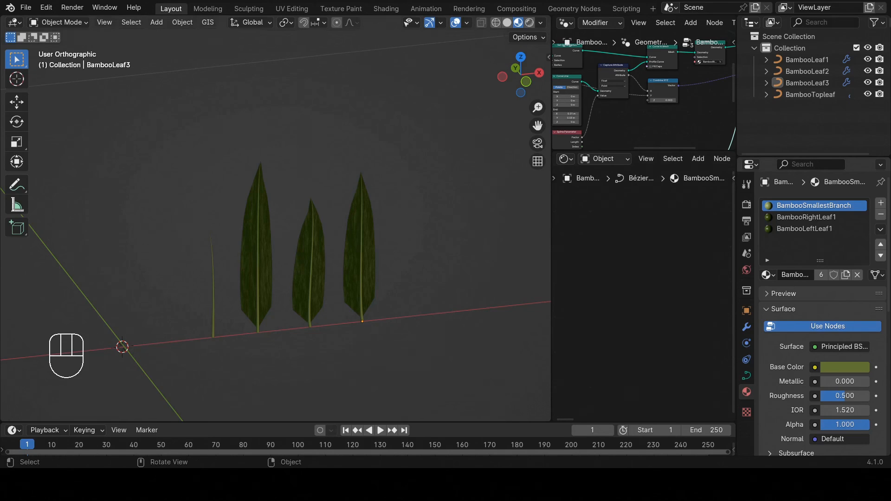
pyautogui.scroll(1, 315, 316)
pyautogui.moveTo(315, 317); pyautogui.dragTo(312, 317, button='middle')
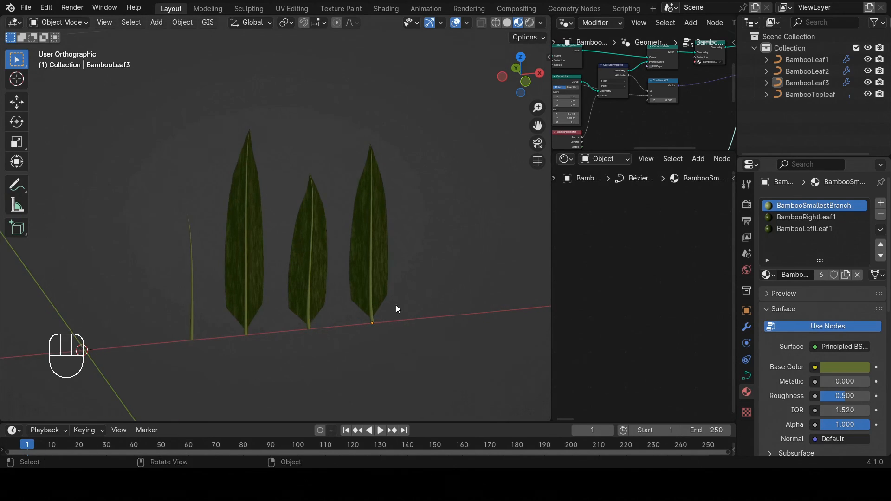